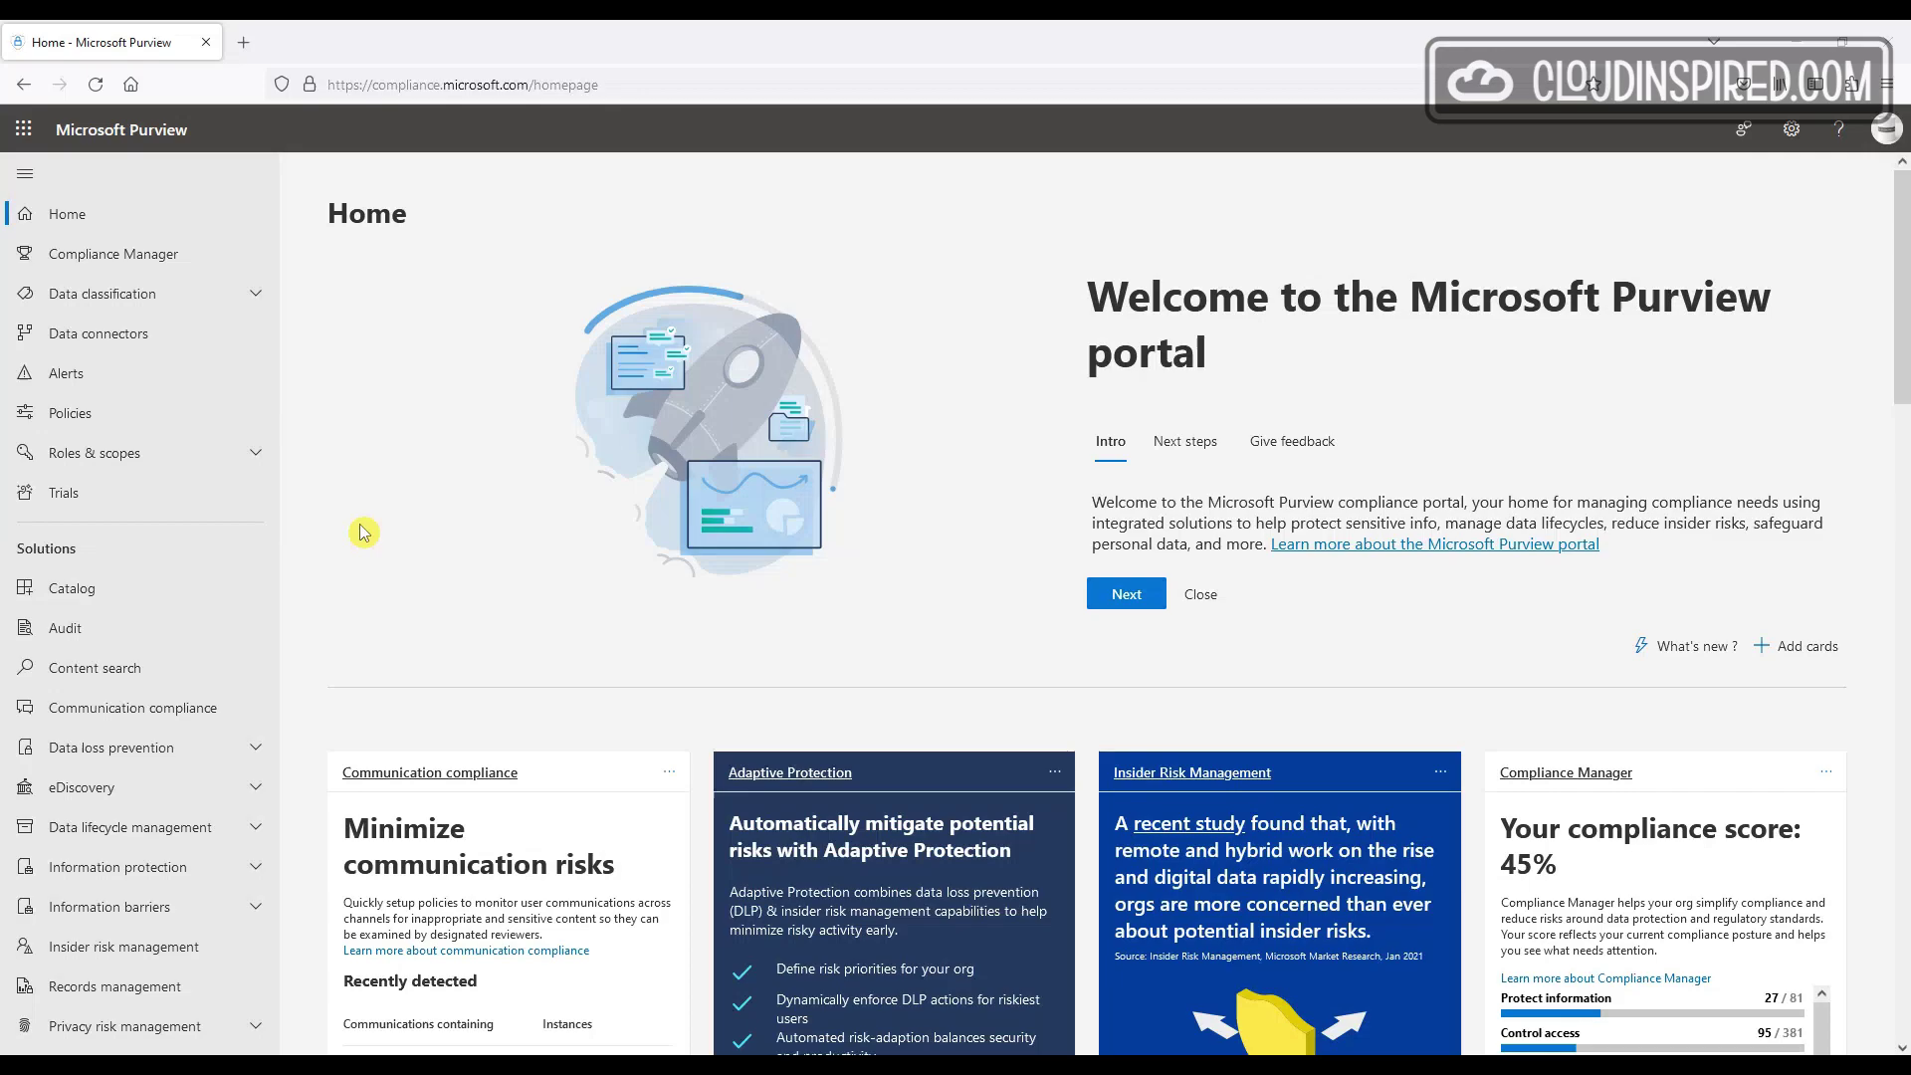
Step: Open the data loss prevention policies and start creating a new policy
scroll(244, 598, down, 2)
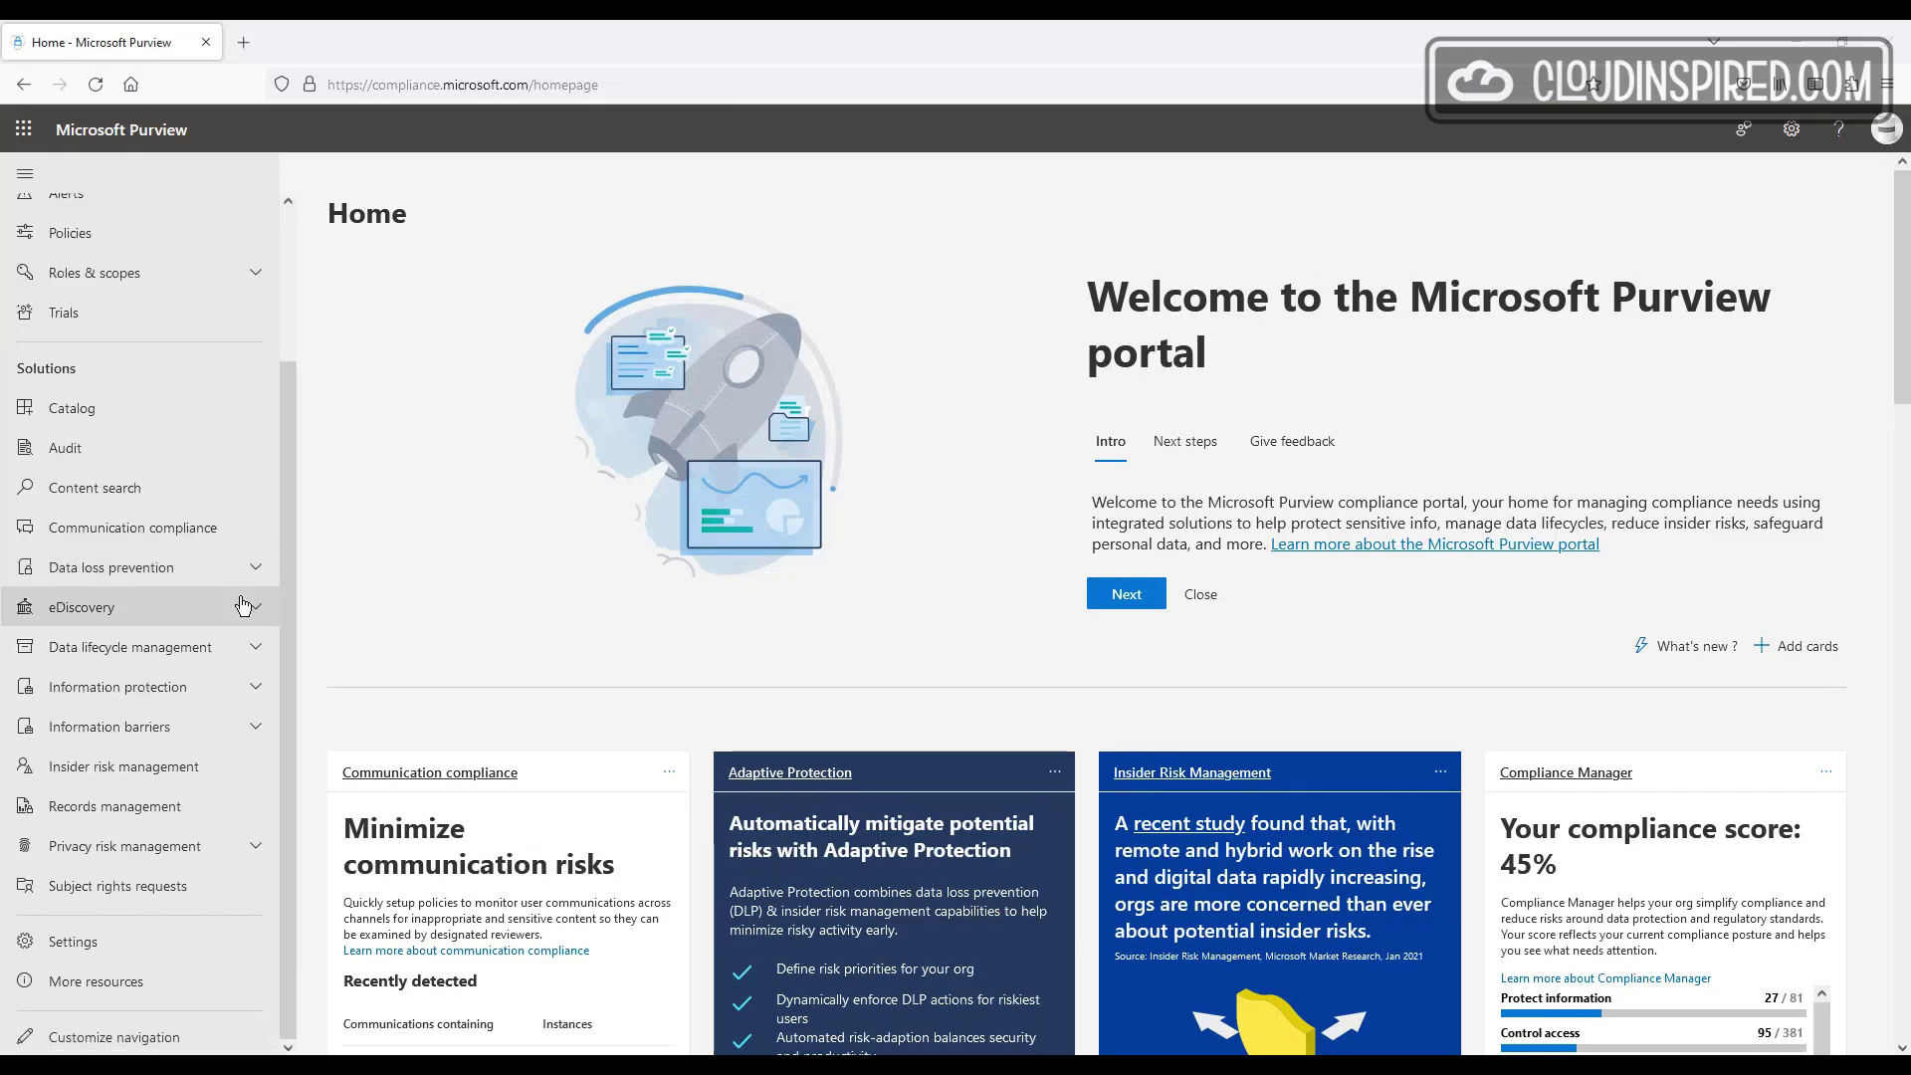
click(235, 576)
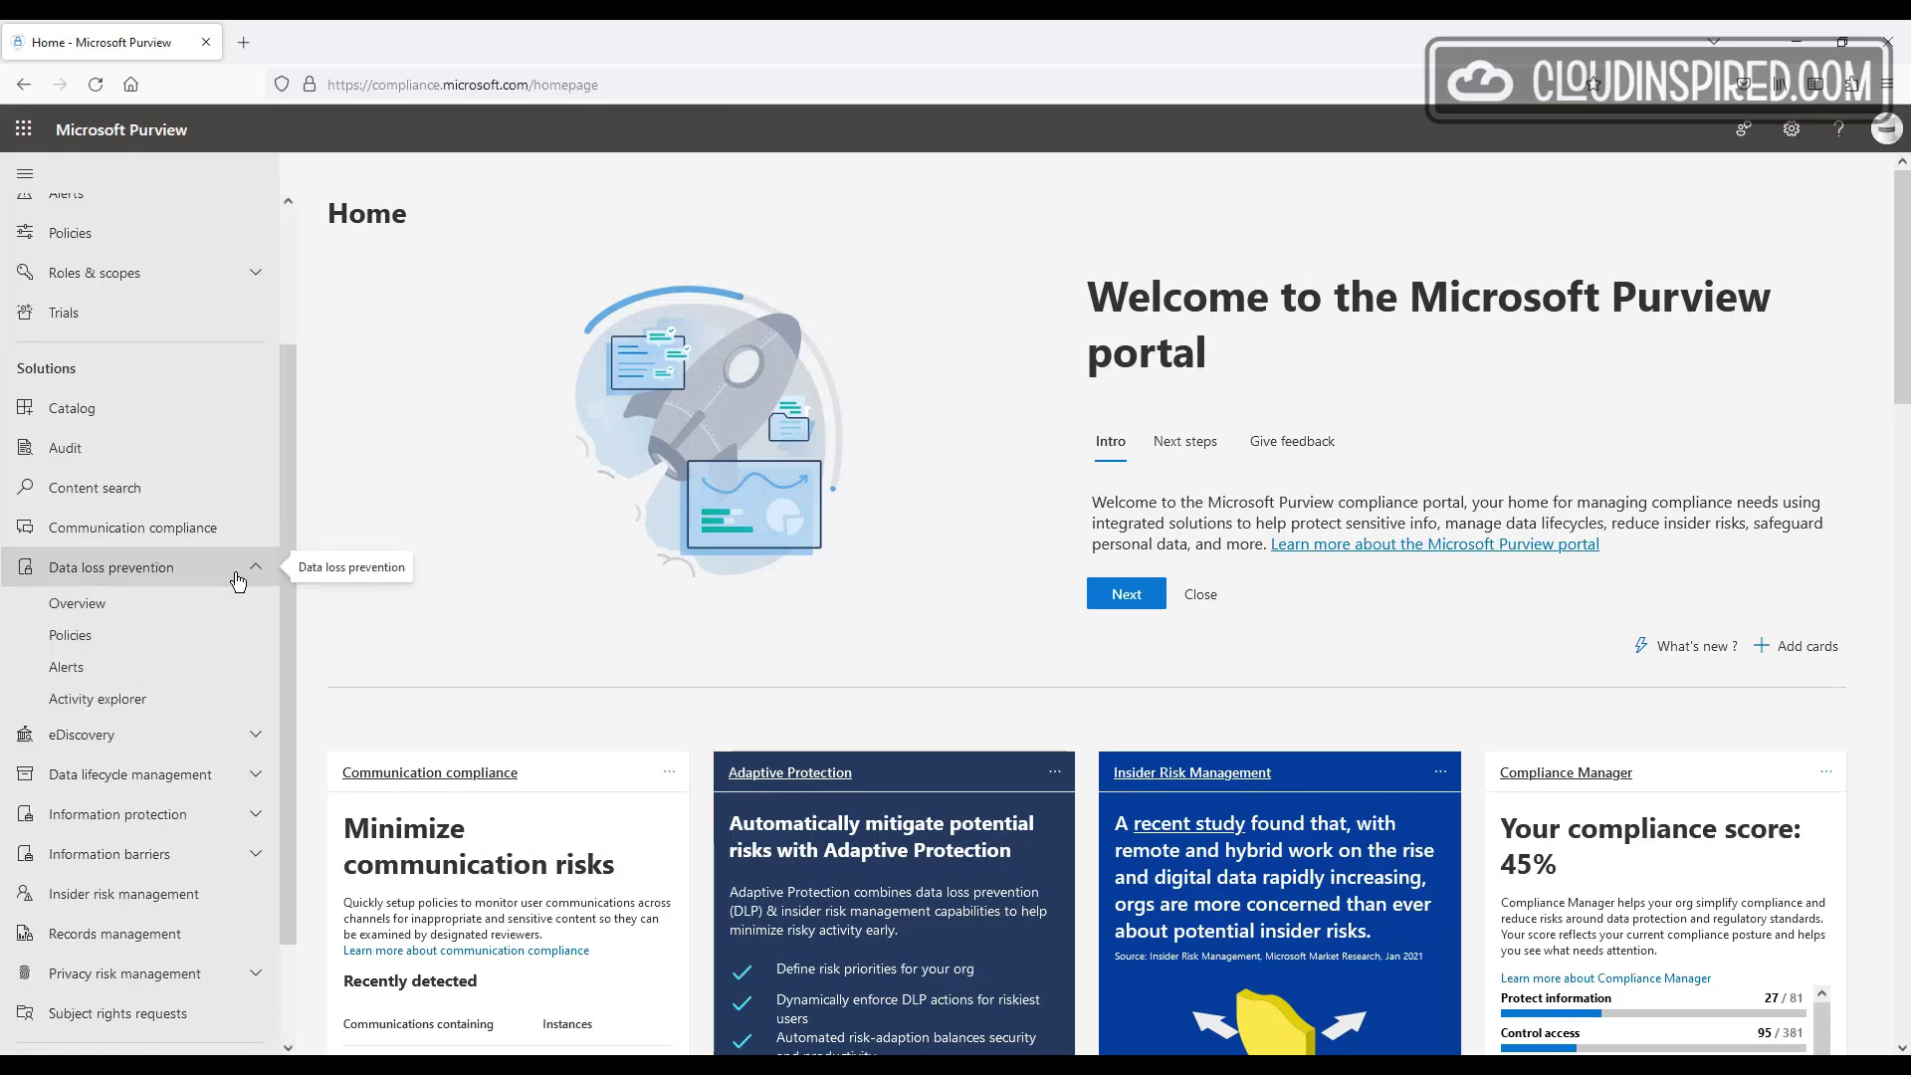
click(226, 650)
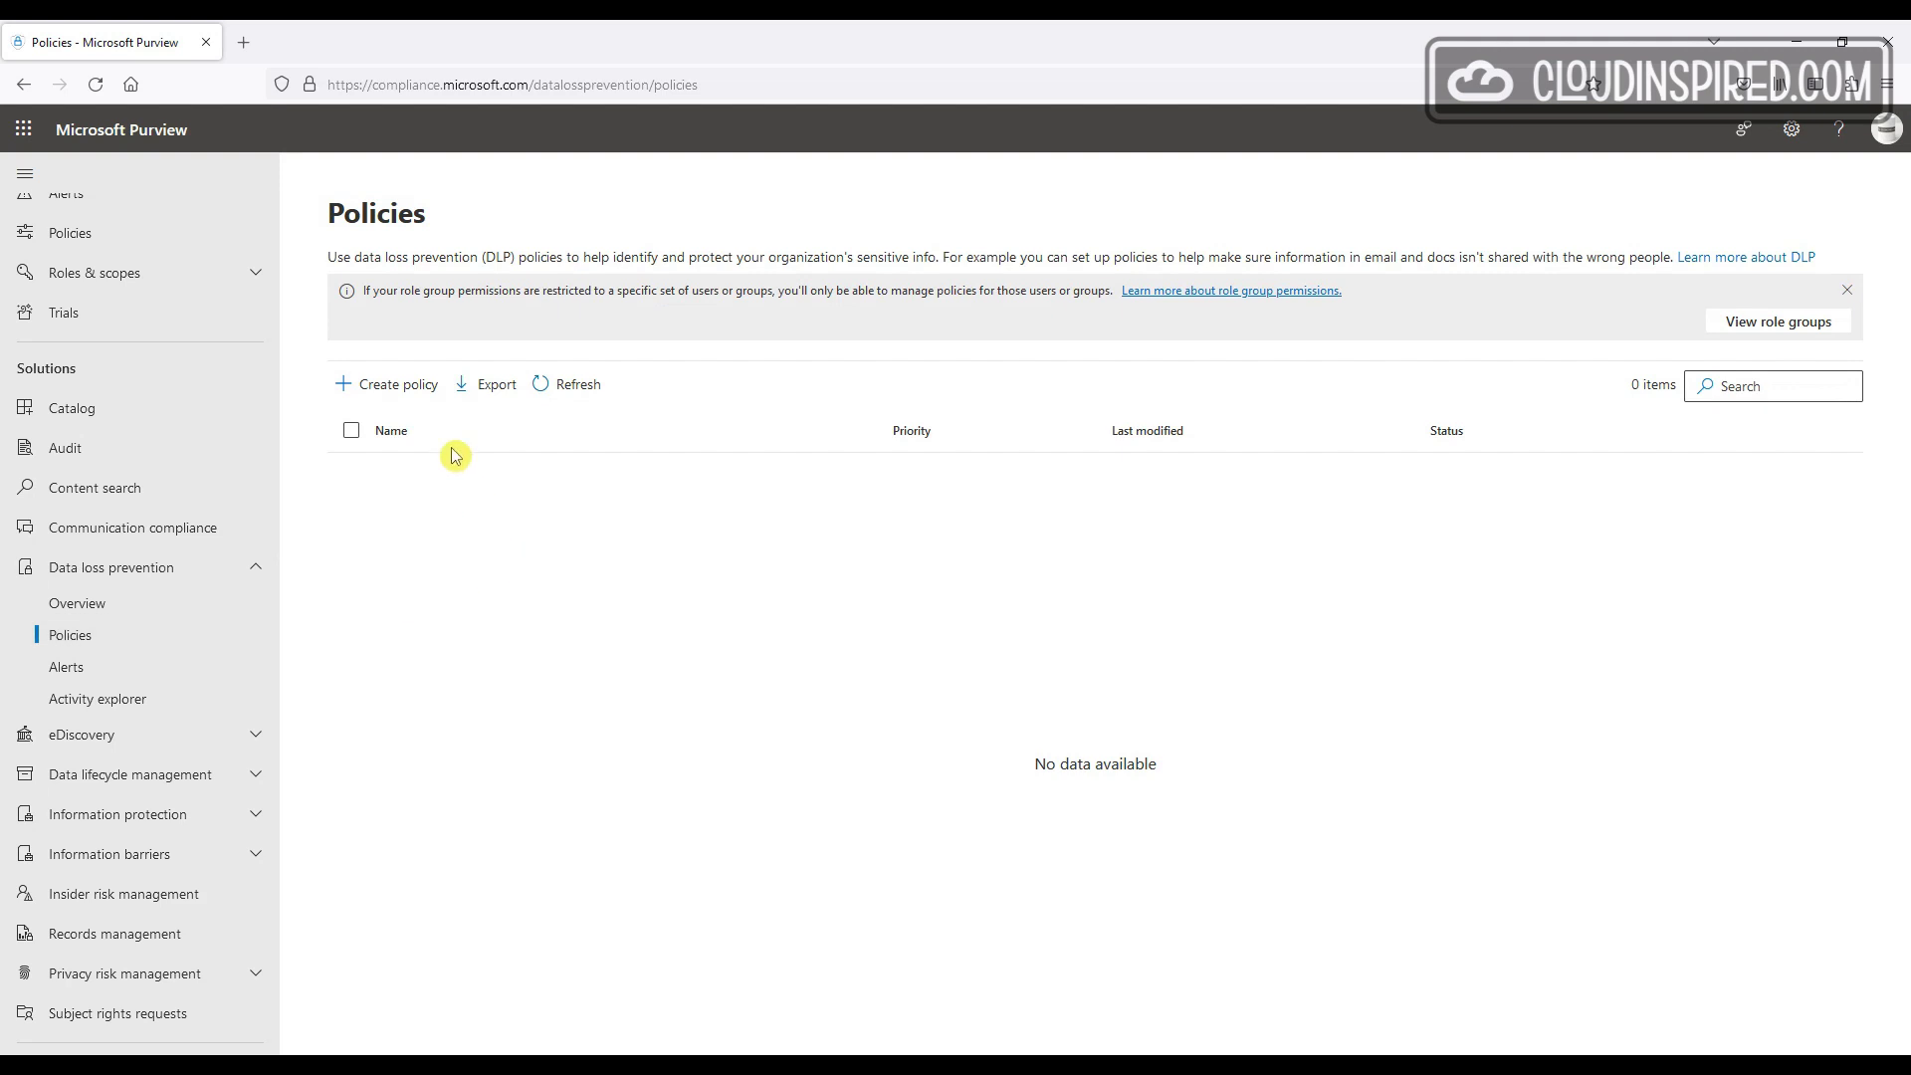
click(429, 390)
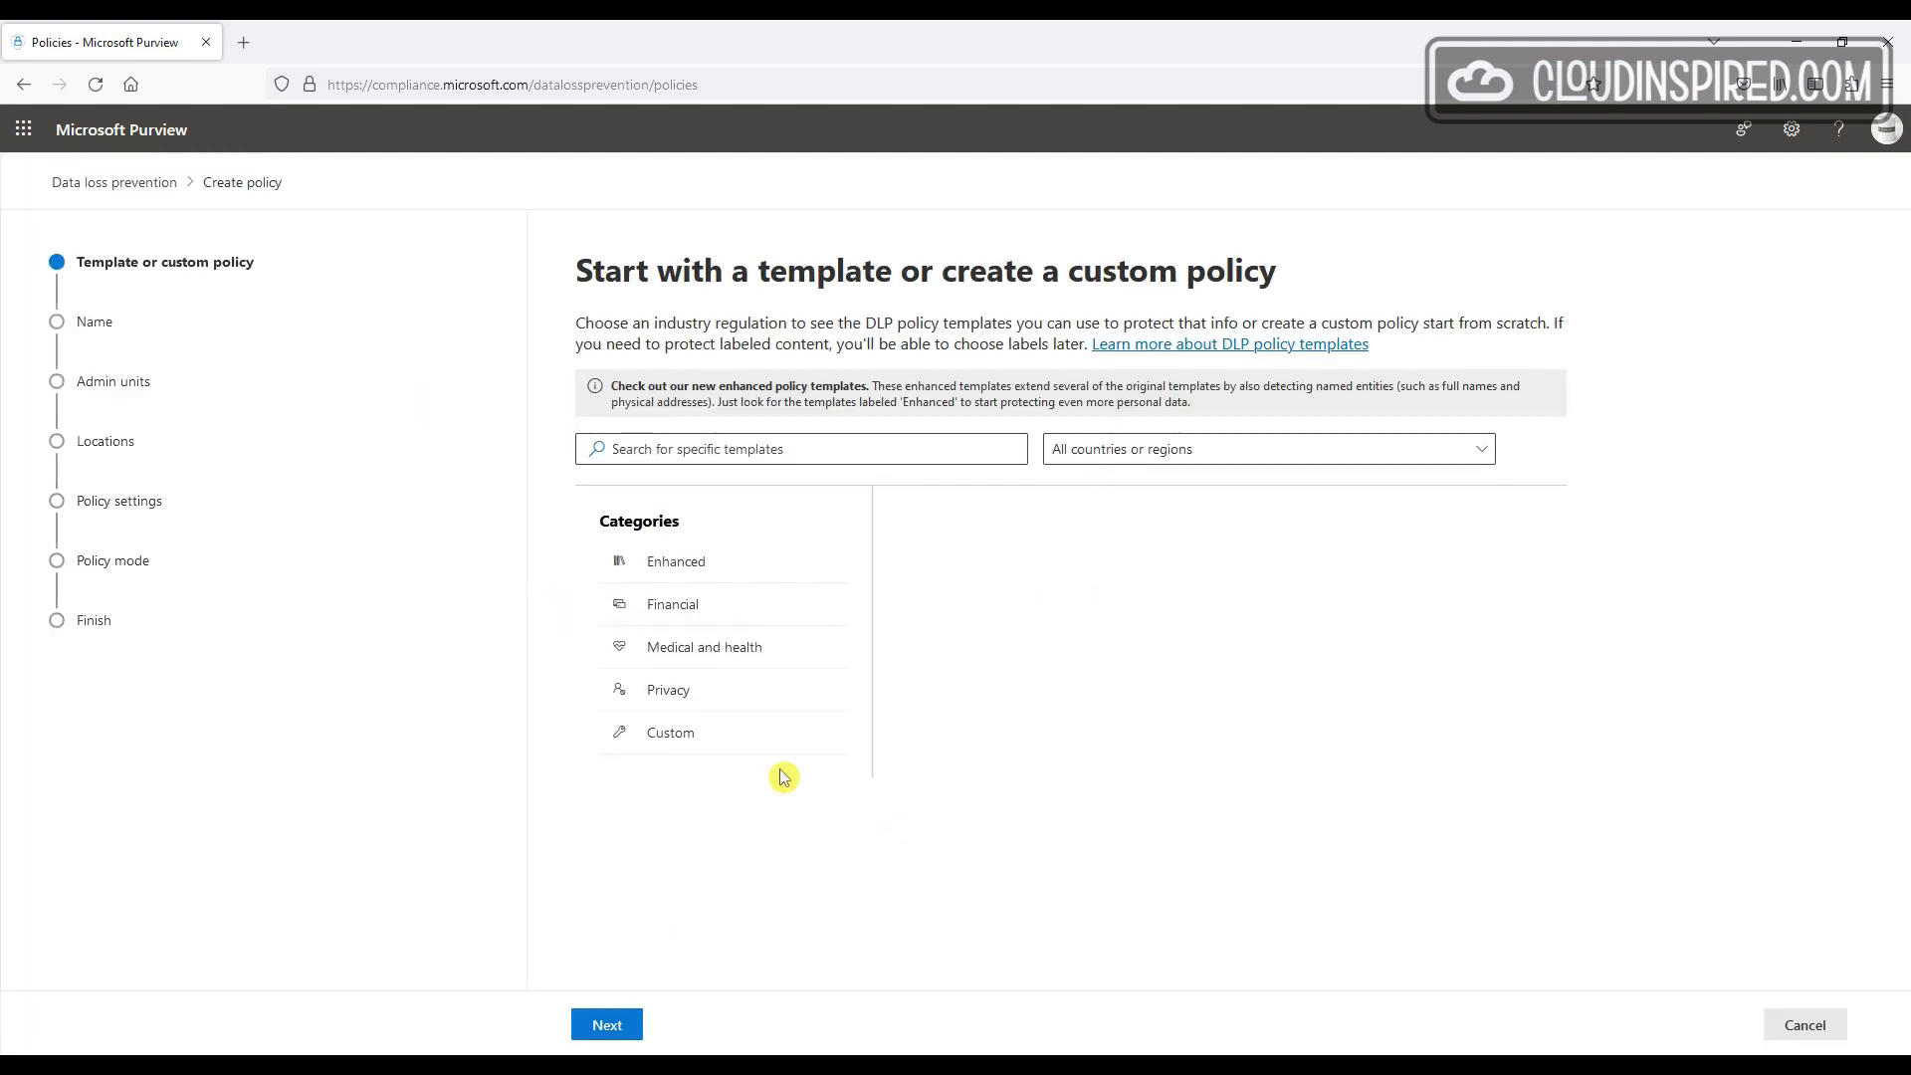
Step: Base the policy on the Custom policy template, name it Block Hotmail in Outlook, and keep the full directory as admin units
click(767, 733)
click(1034, 571)
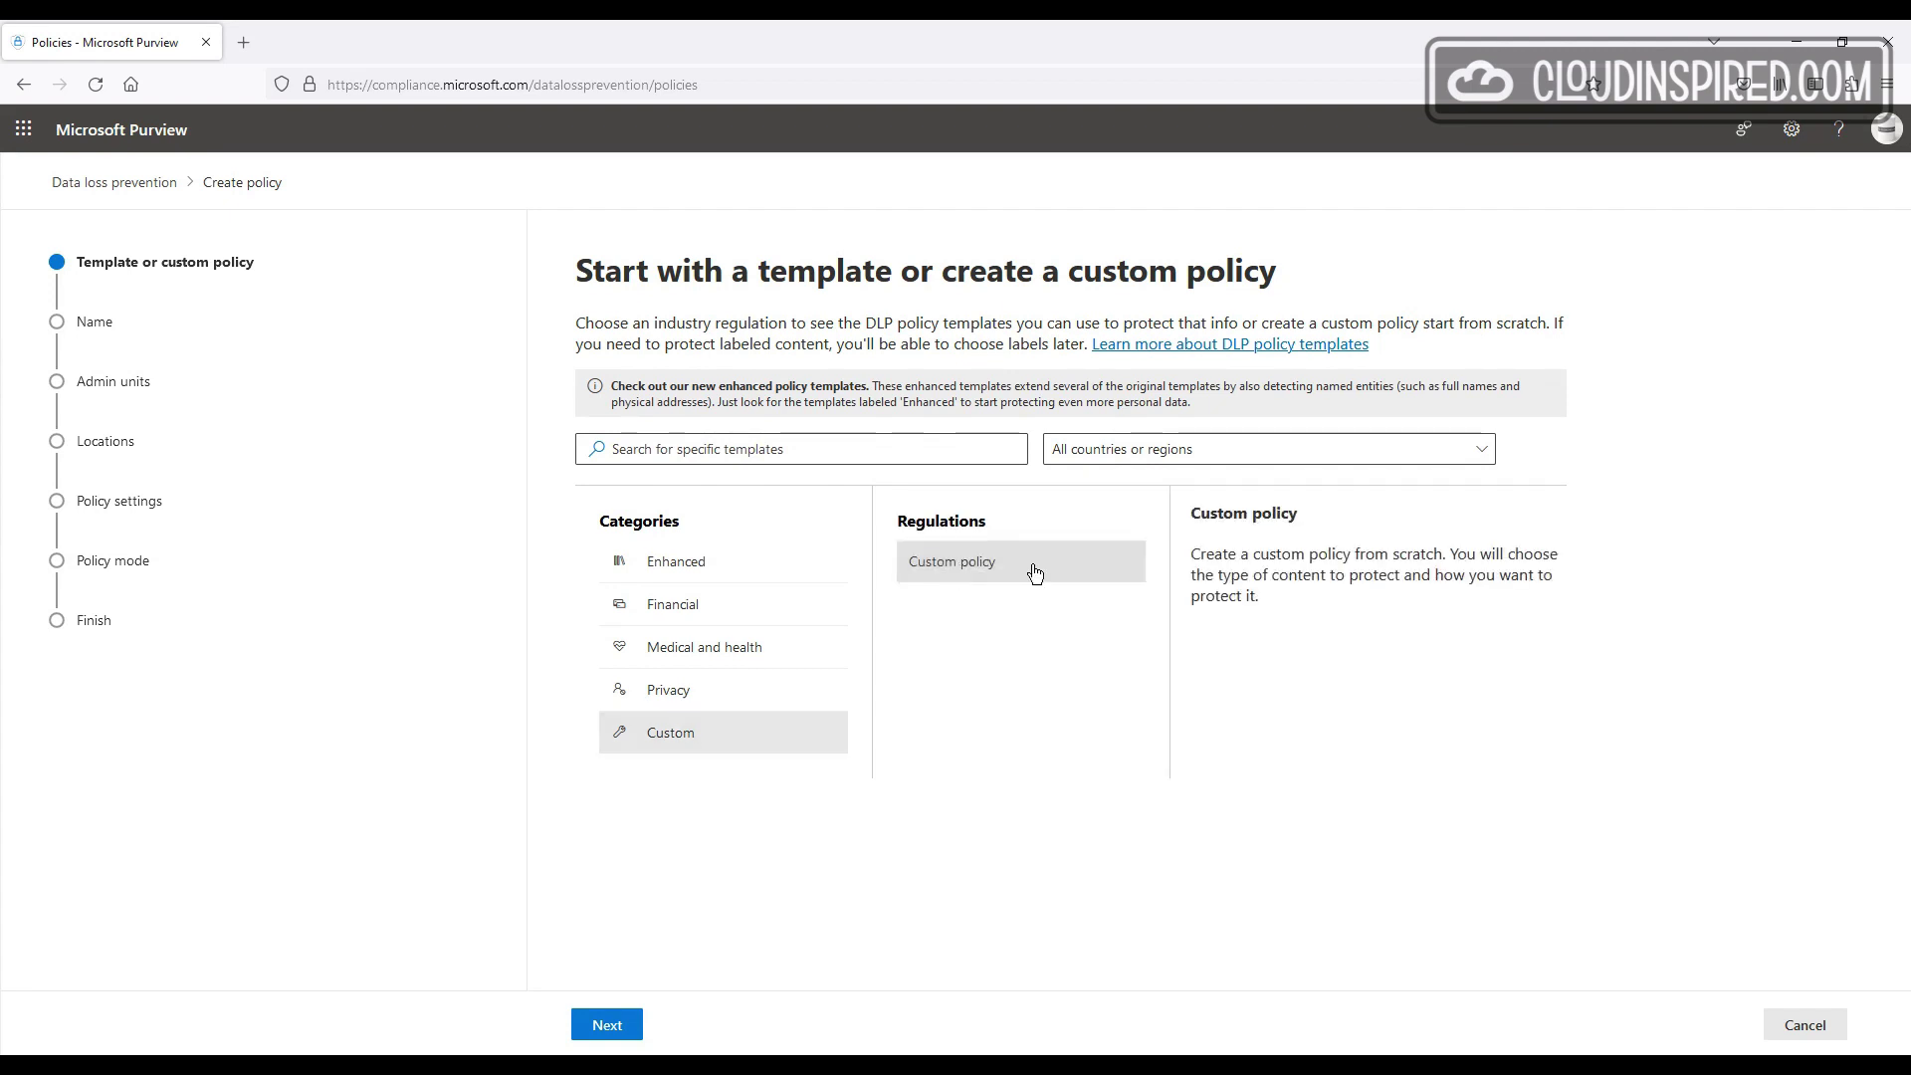
click(611, 1036)
click(712, 1036)
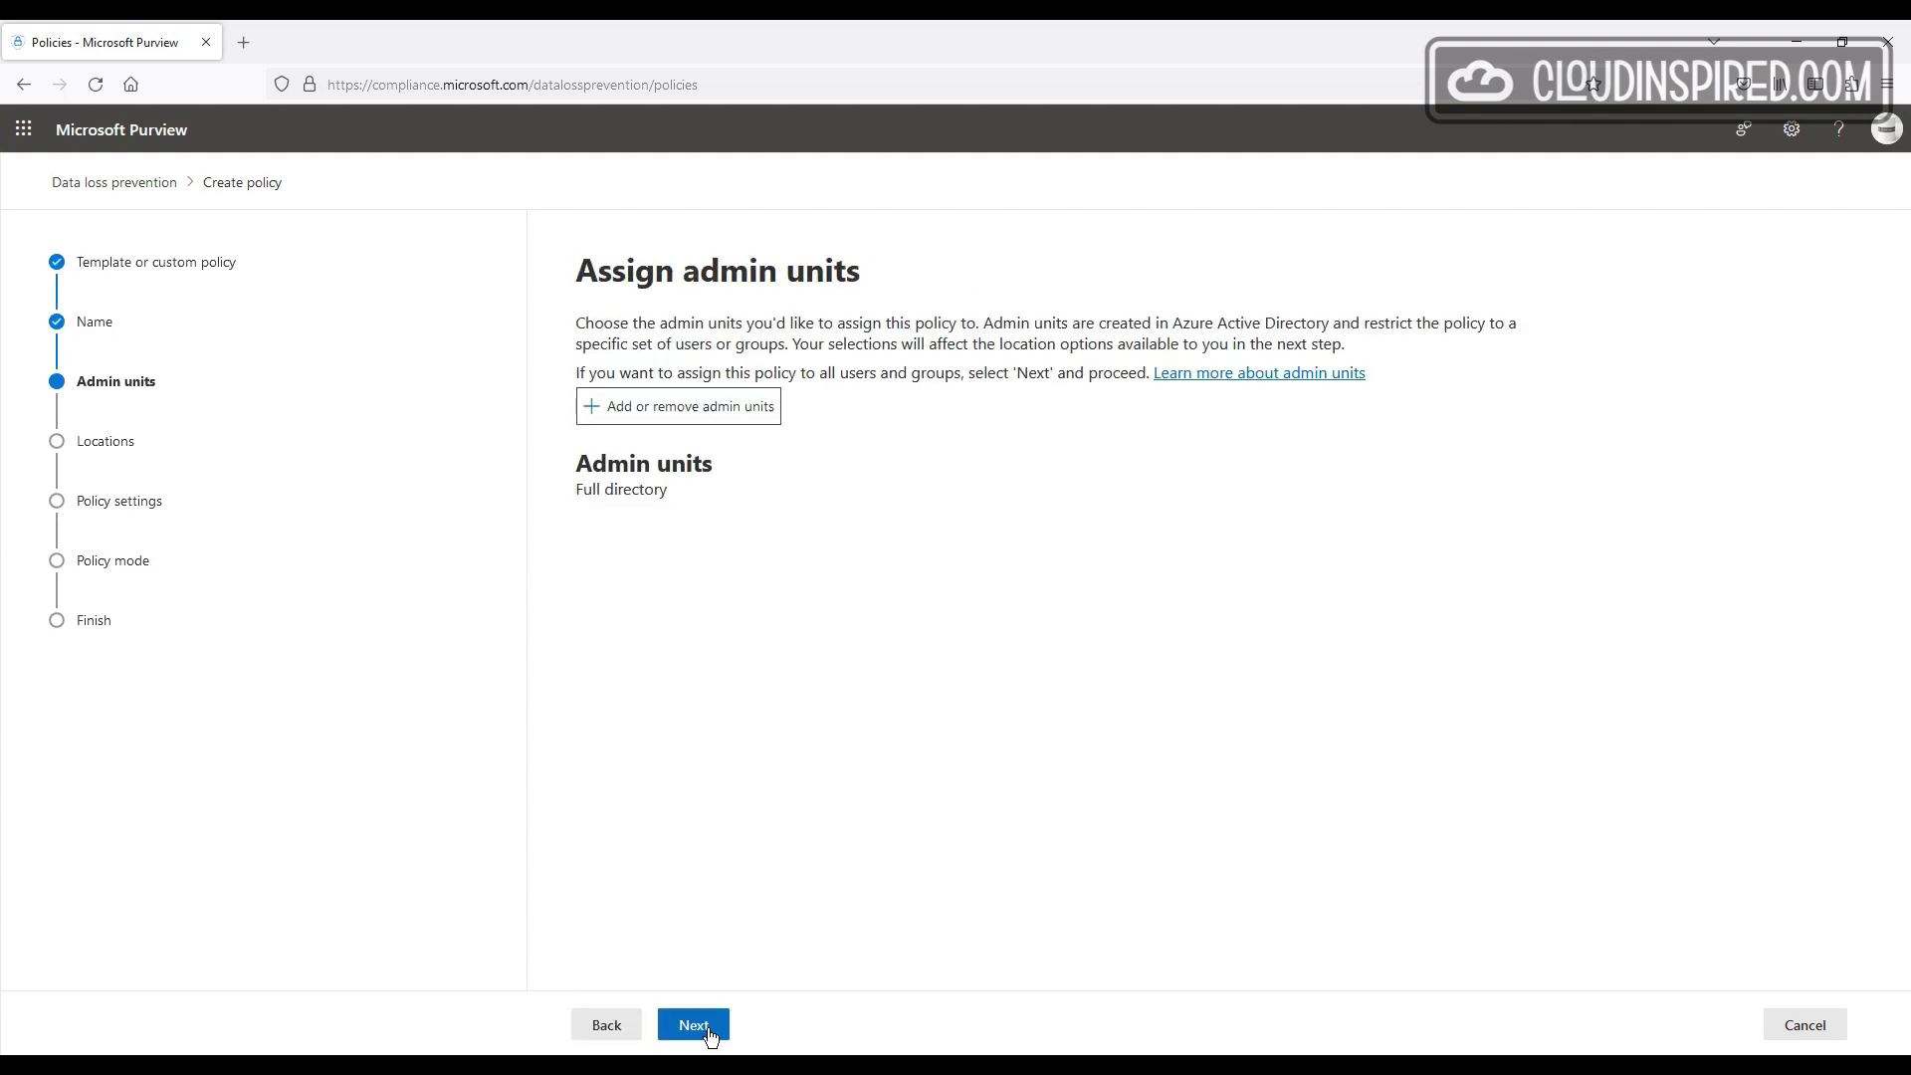
click(711, 1036)
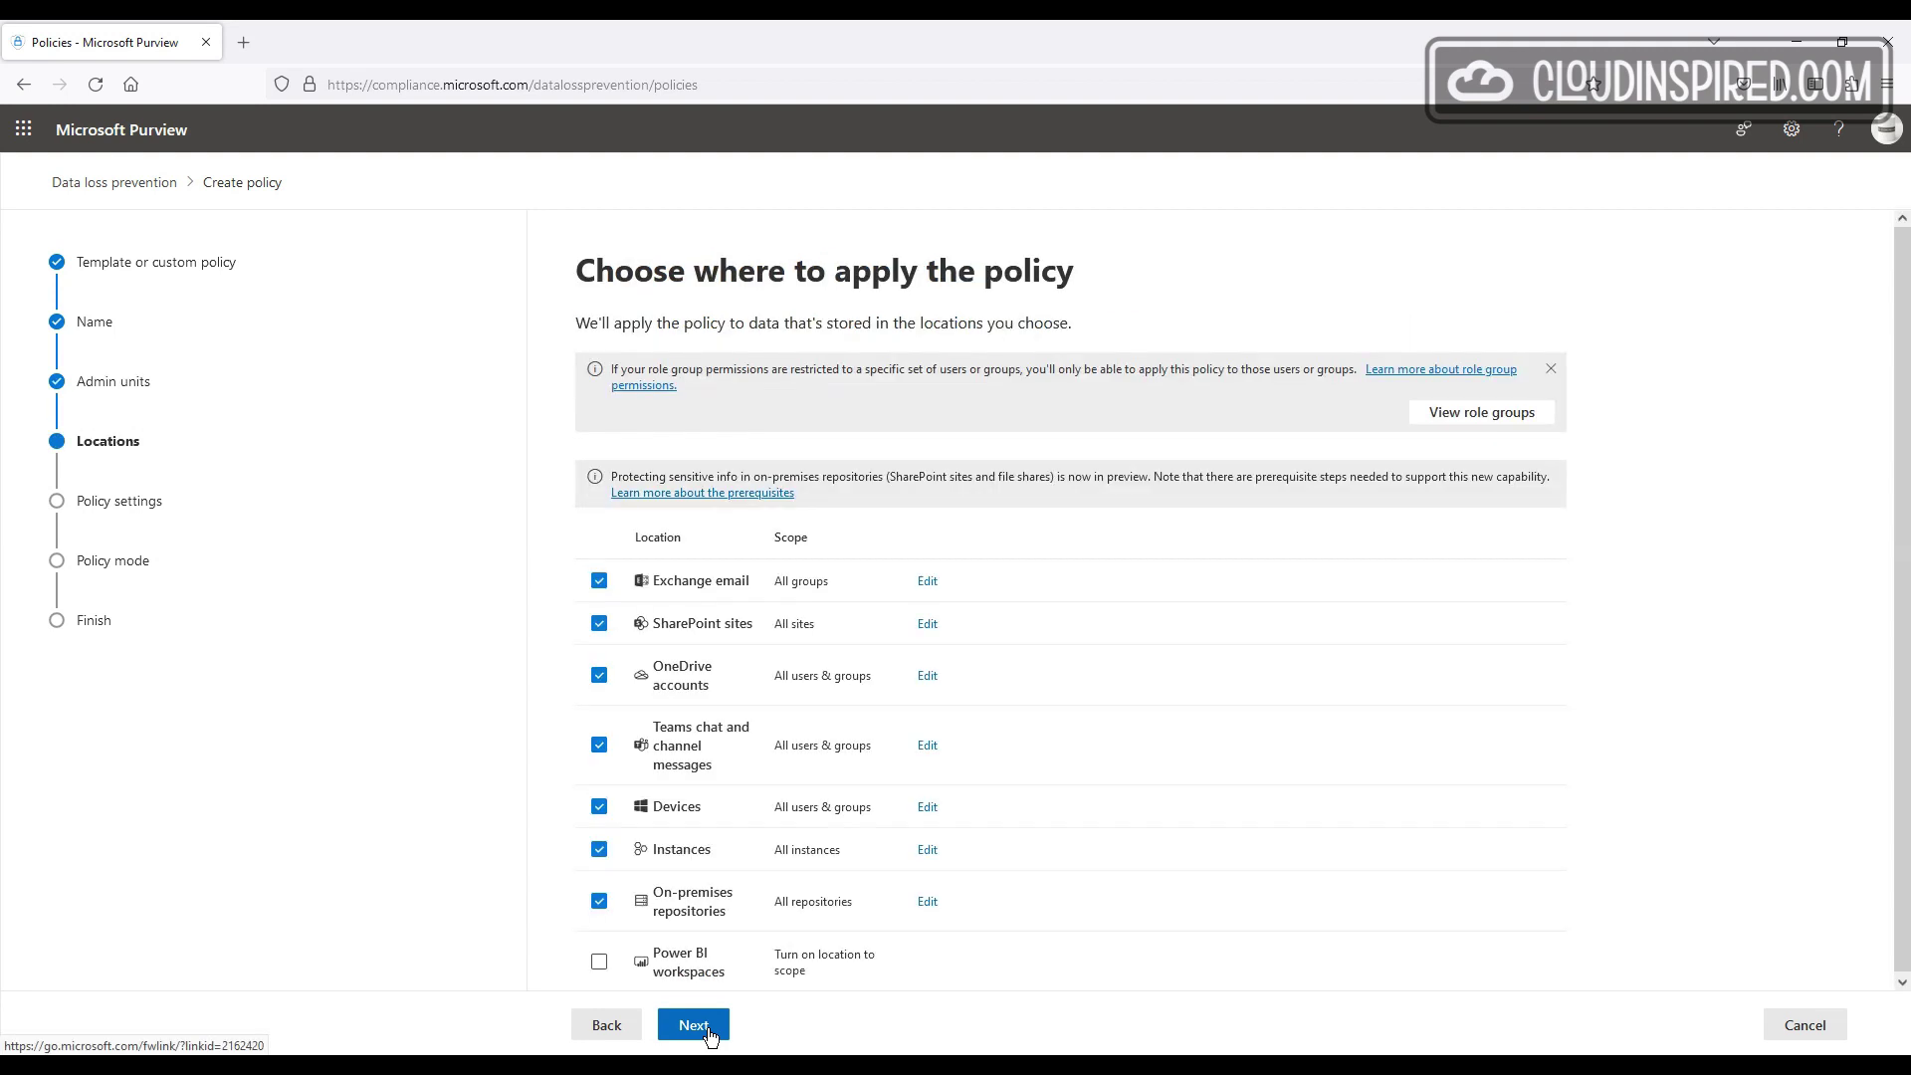
Step: Apply the policy only to Exchange email for all groups, excluding every other location
click(600, 839)
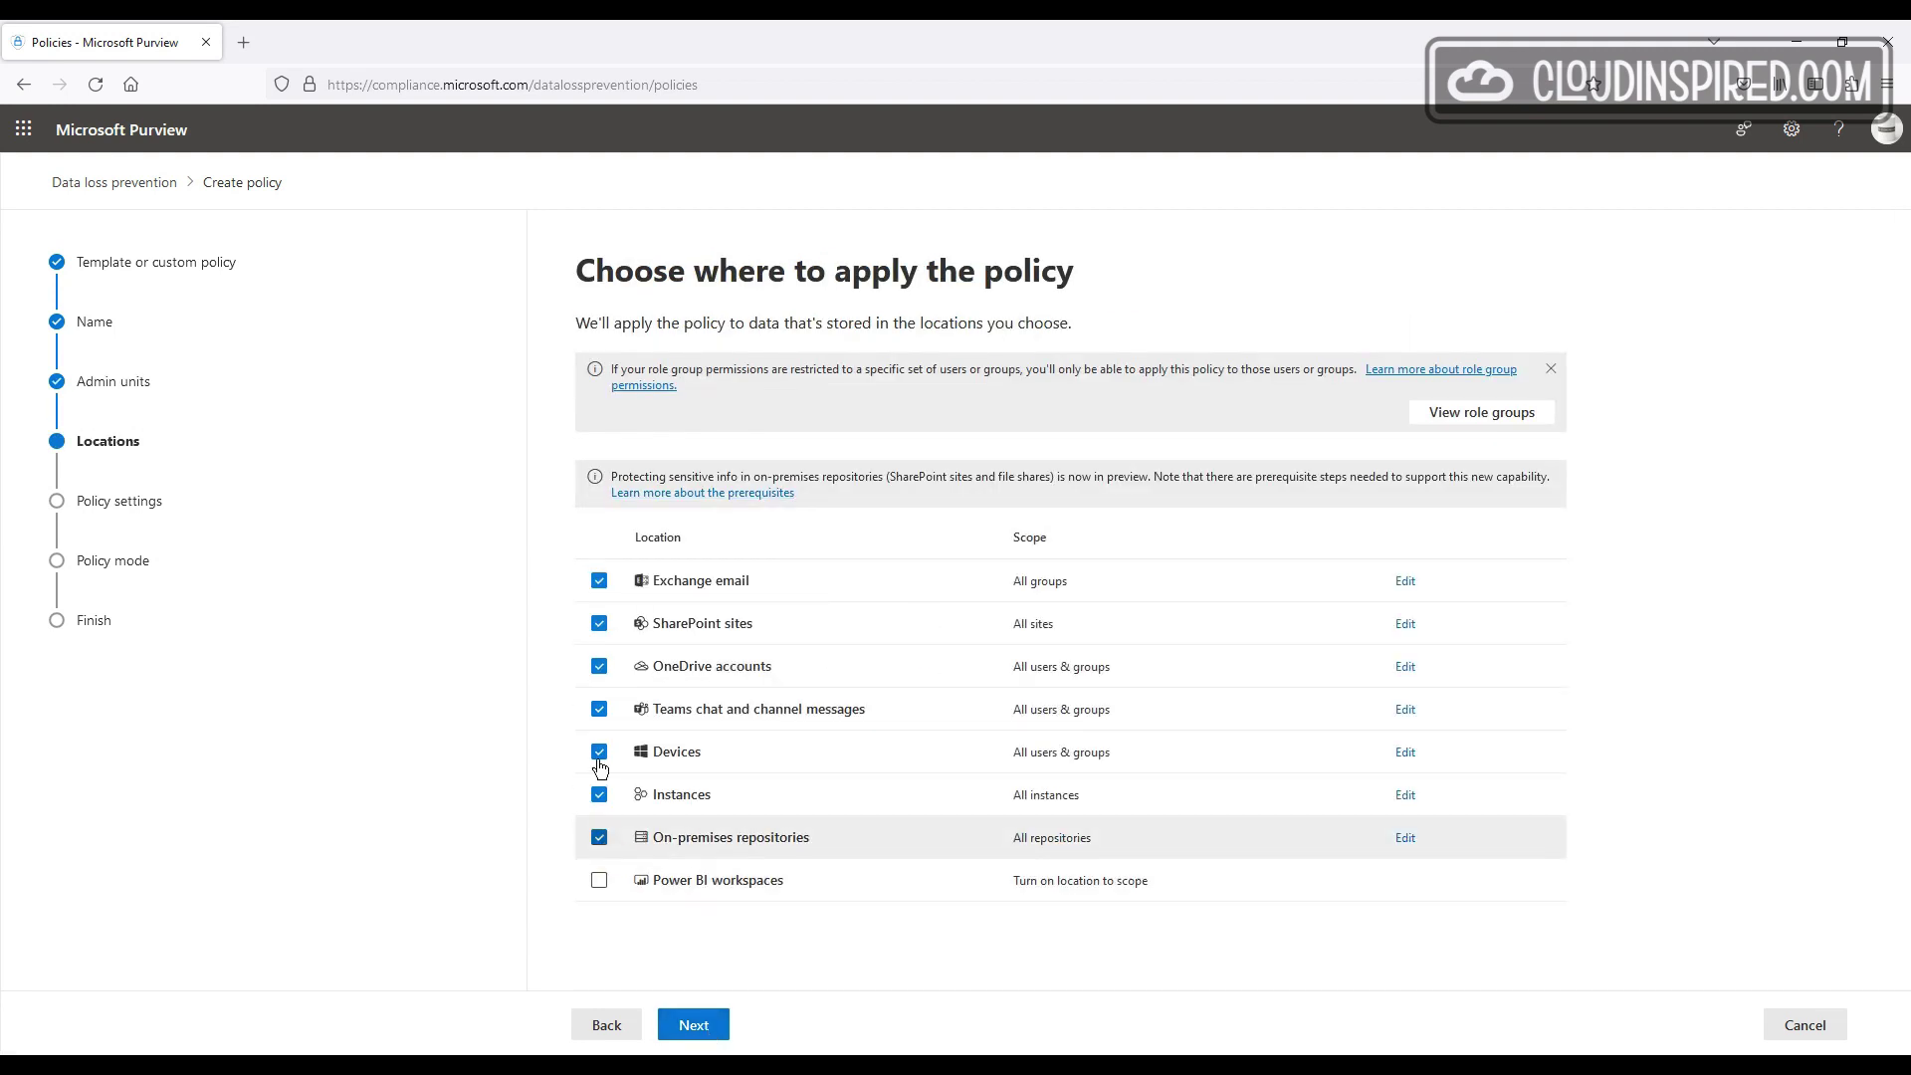
click(600, 795)
click(600, 752)
click(600, 709)
click(600, 666)
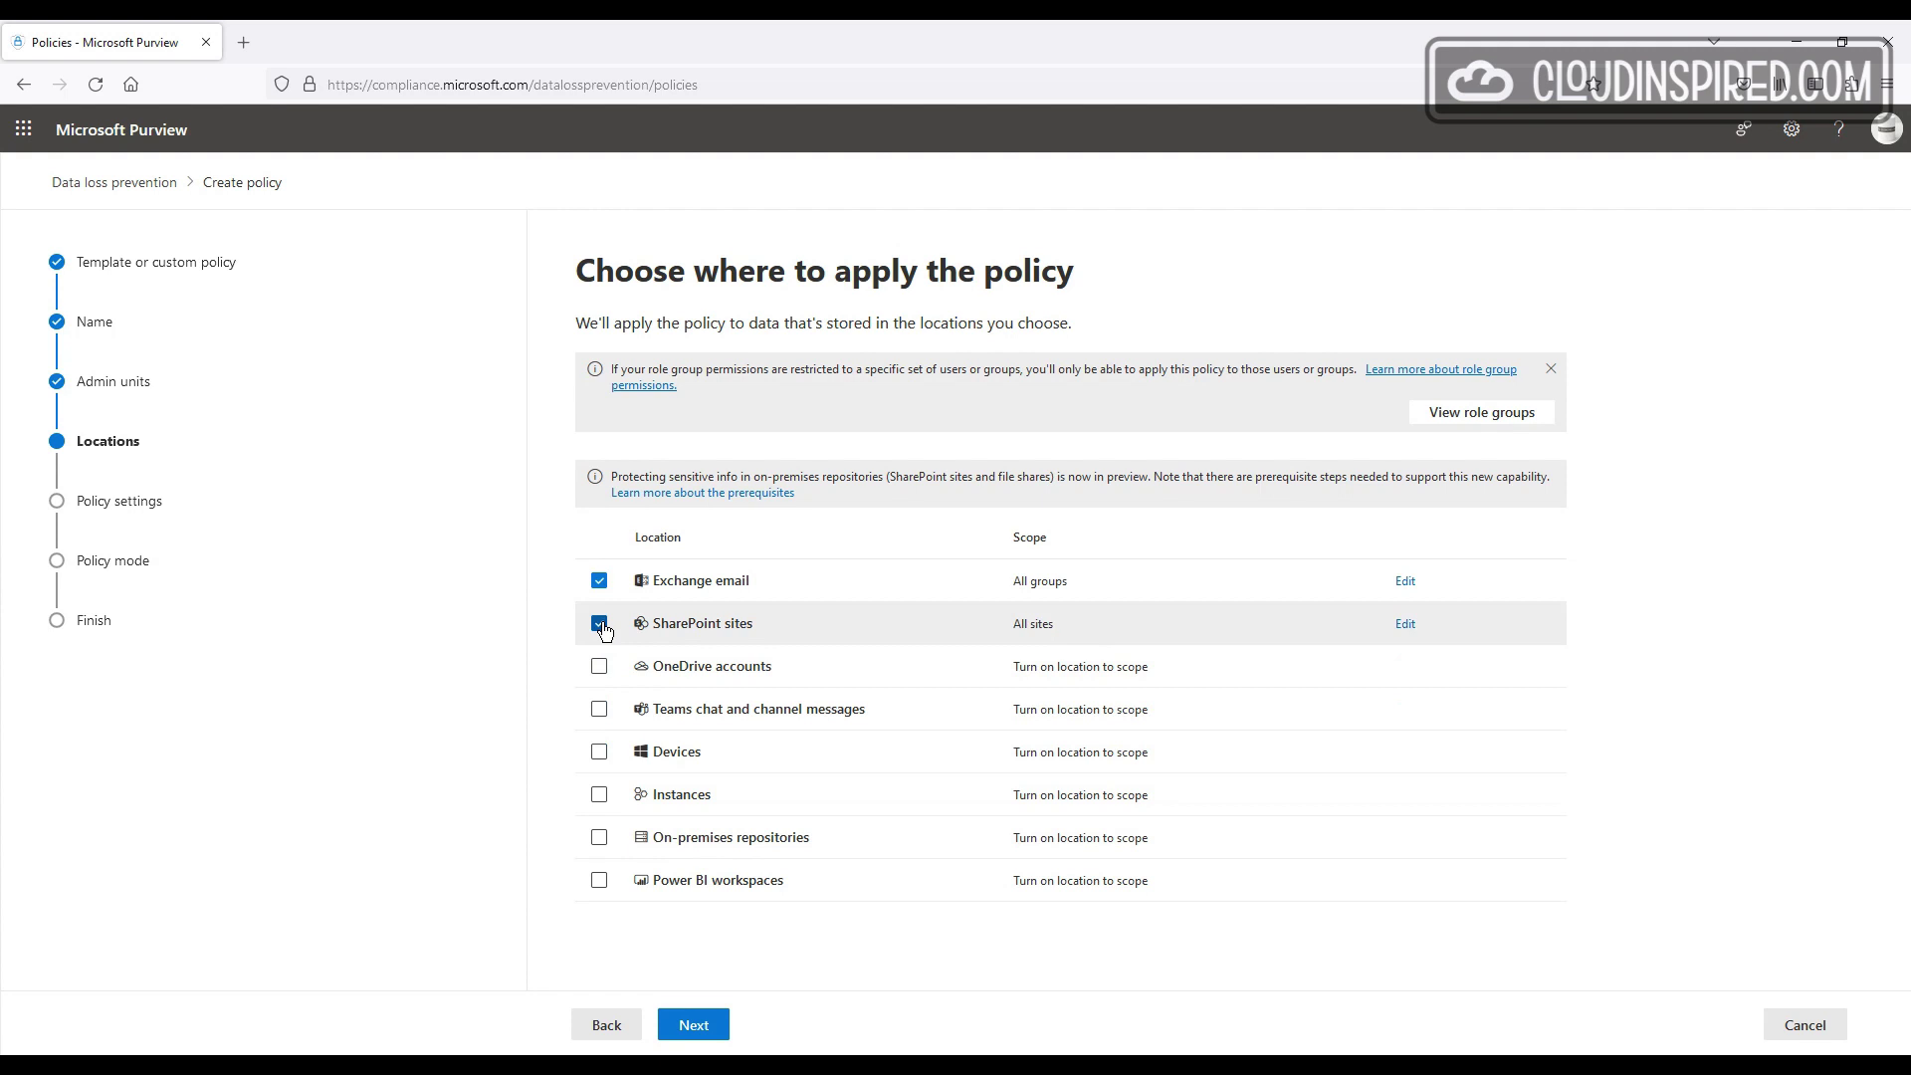
click(600, 623)
click(1403, 580)
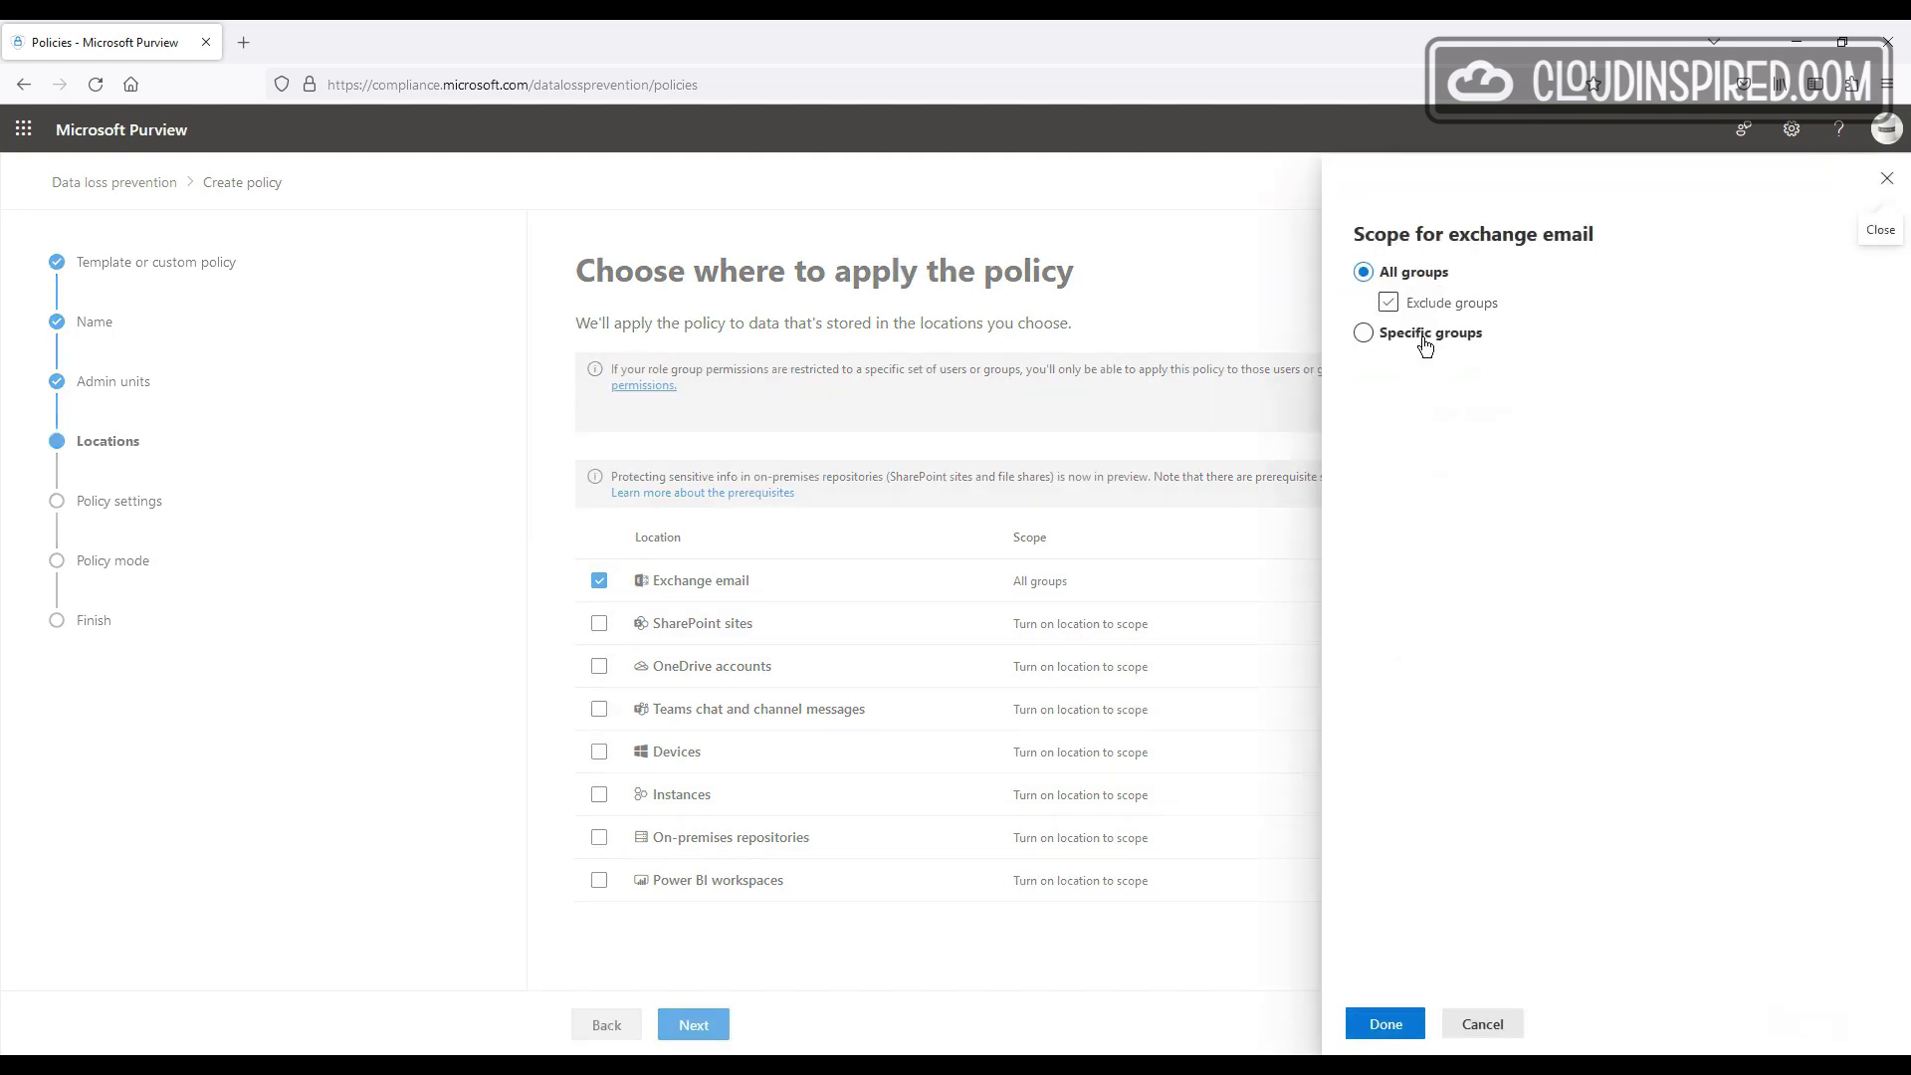
click(1385, 1026)
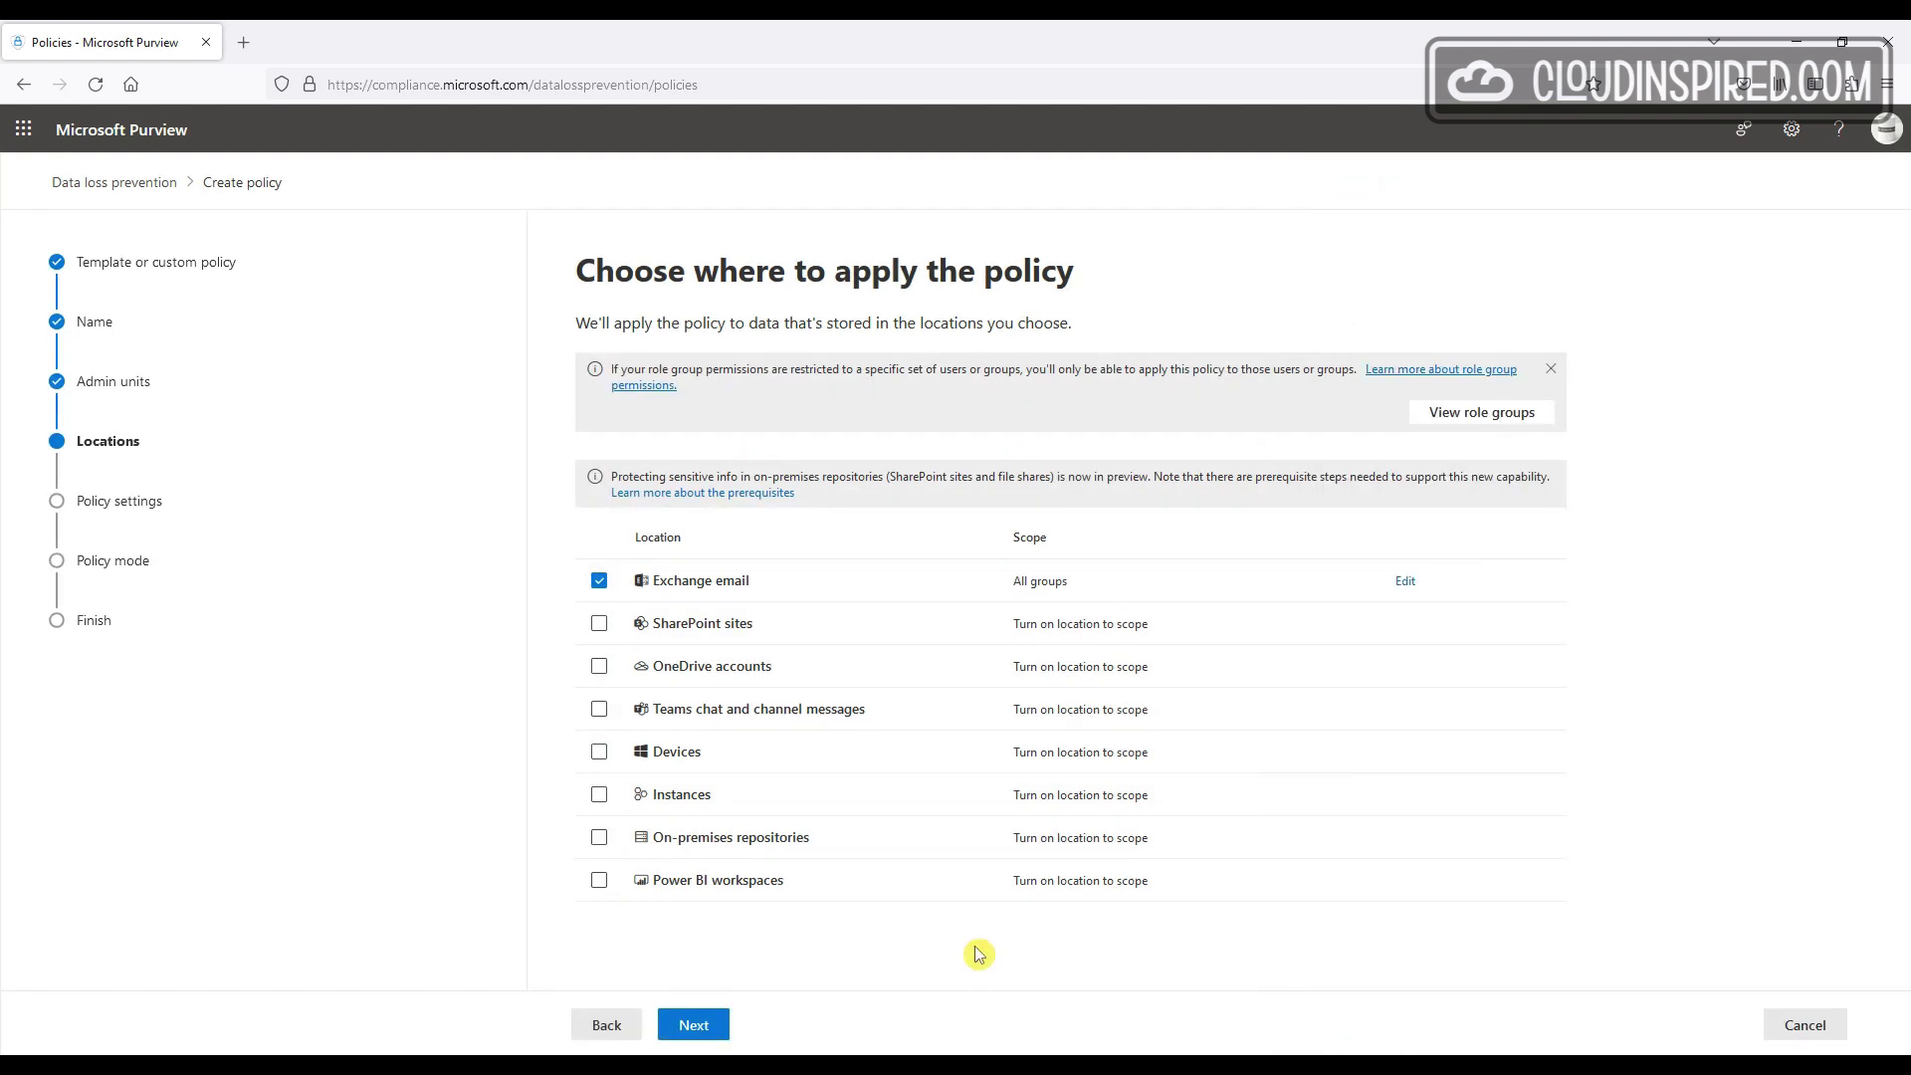
click(697, 1026)
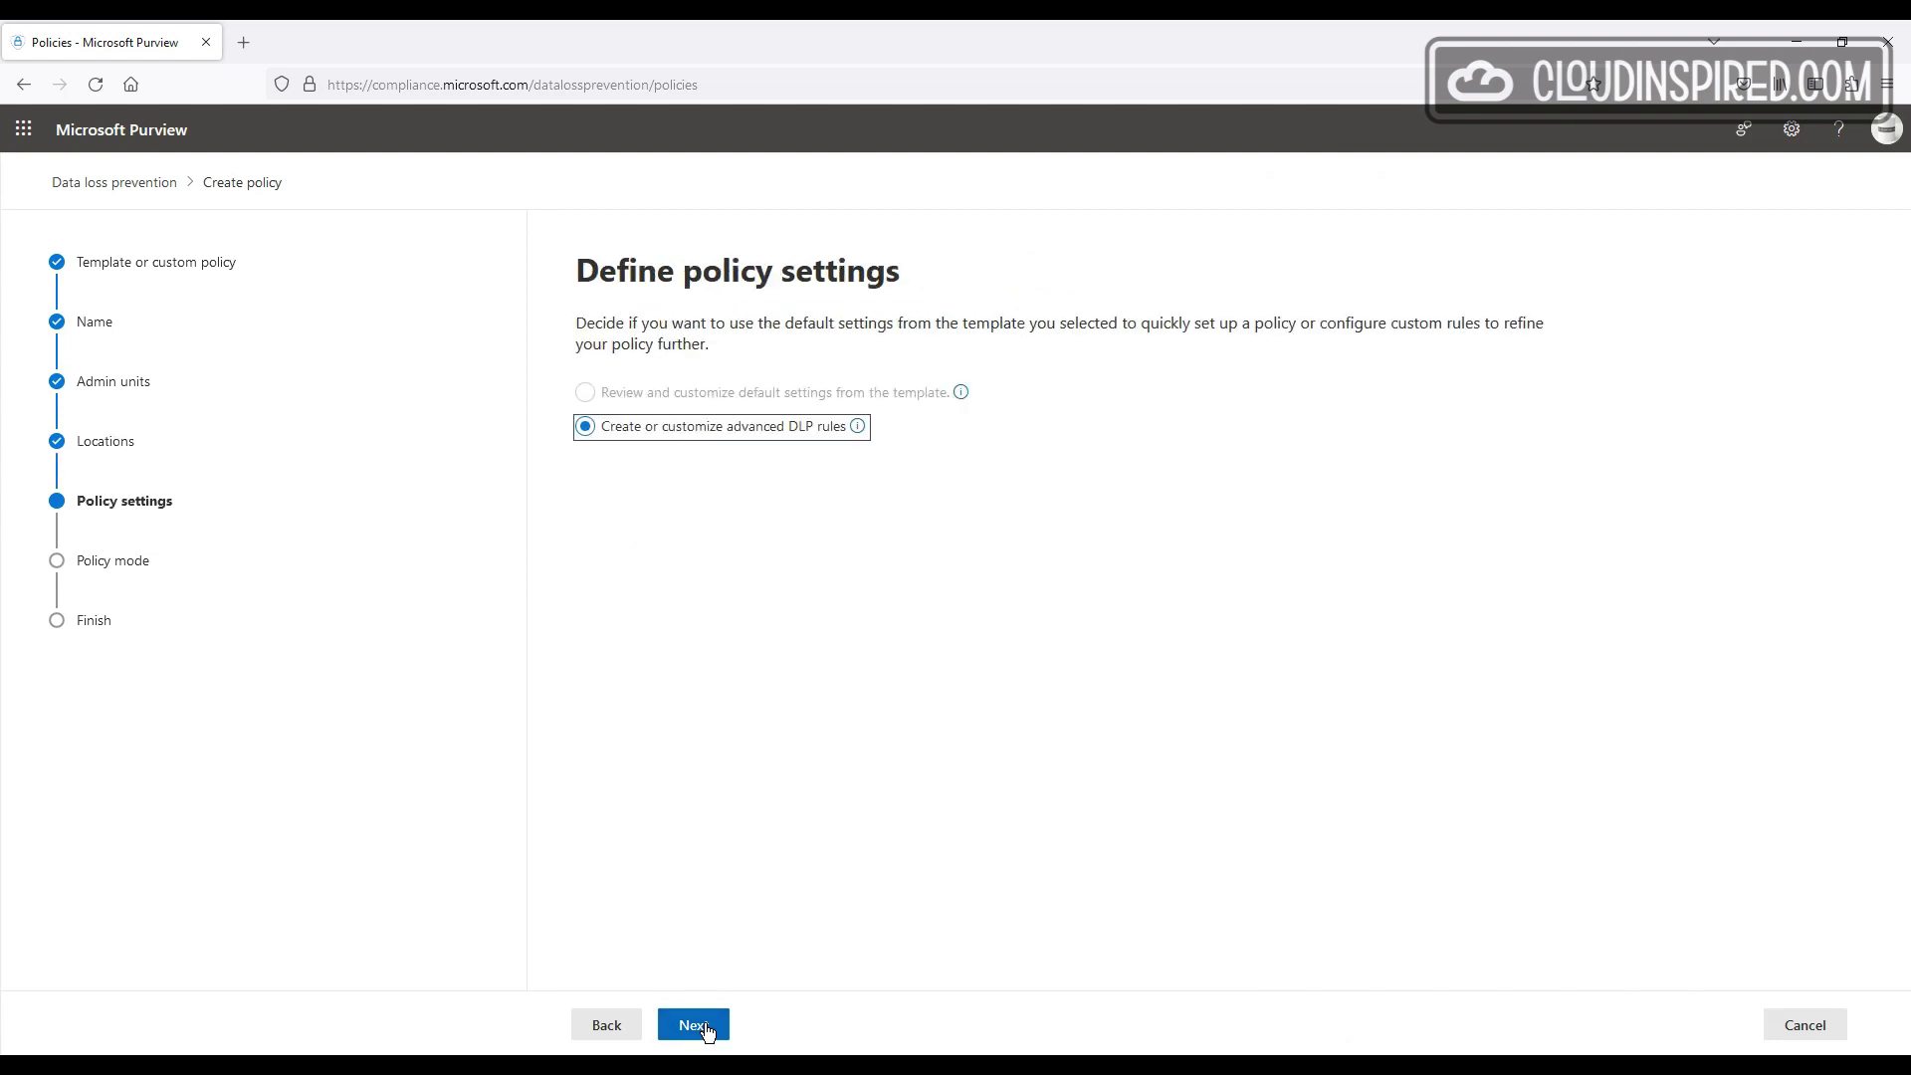
Step: Continue with advanced DLP rules and create a rule named Block Exchange Hotmail & Gmail
click(705, 1029)
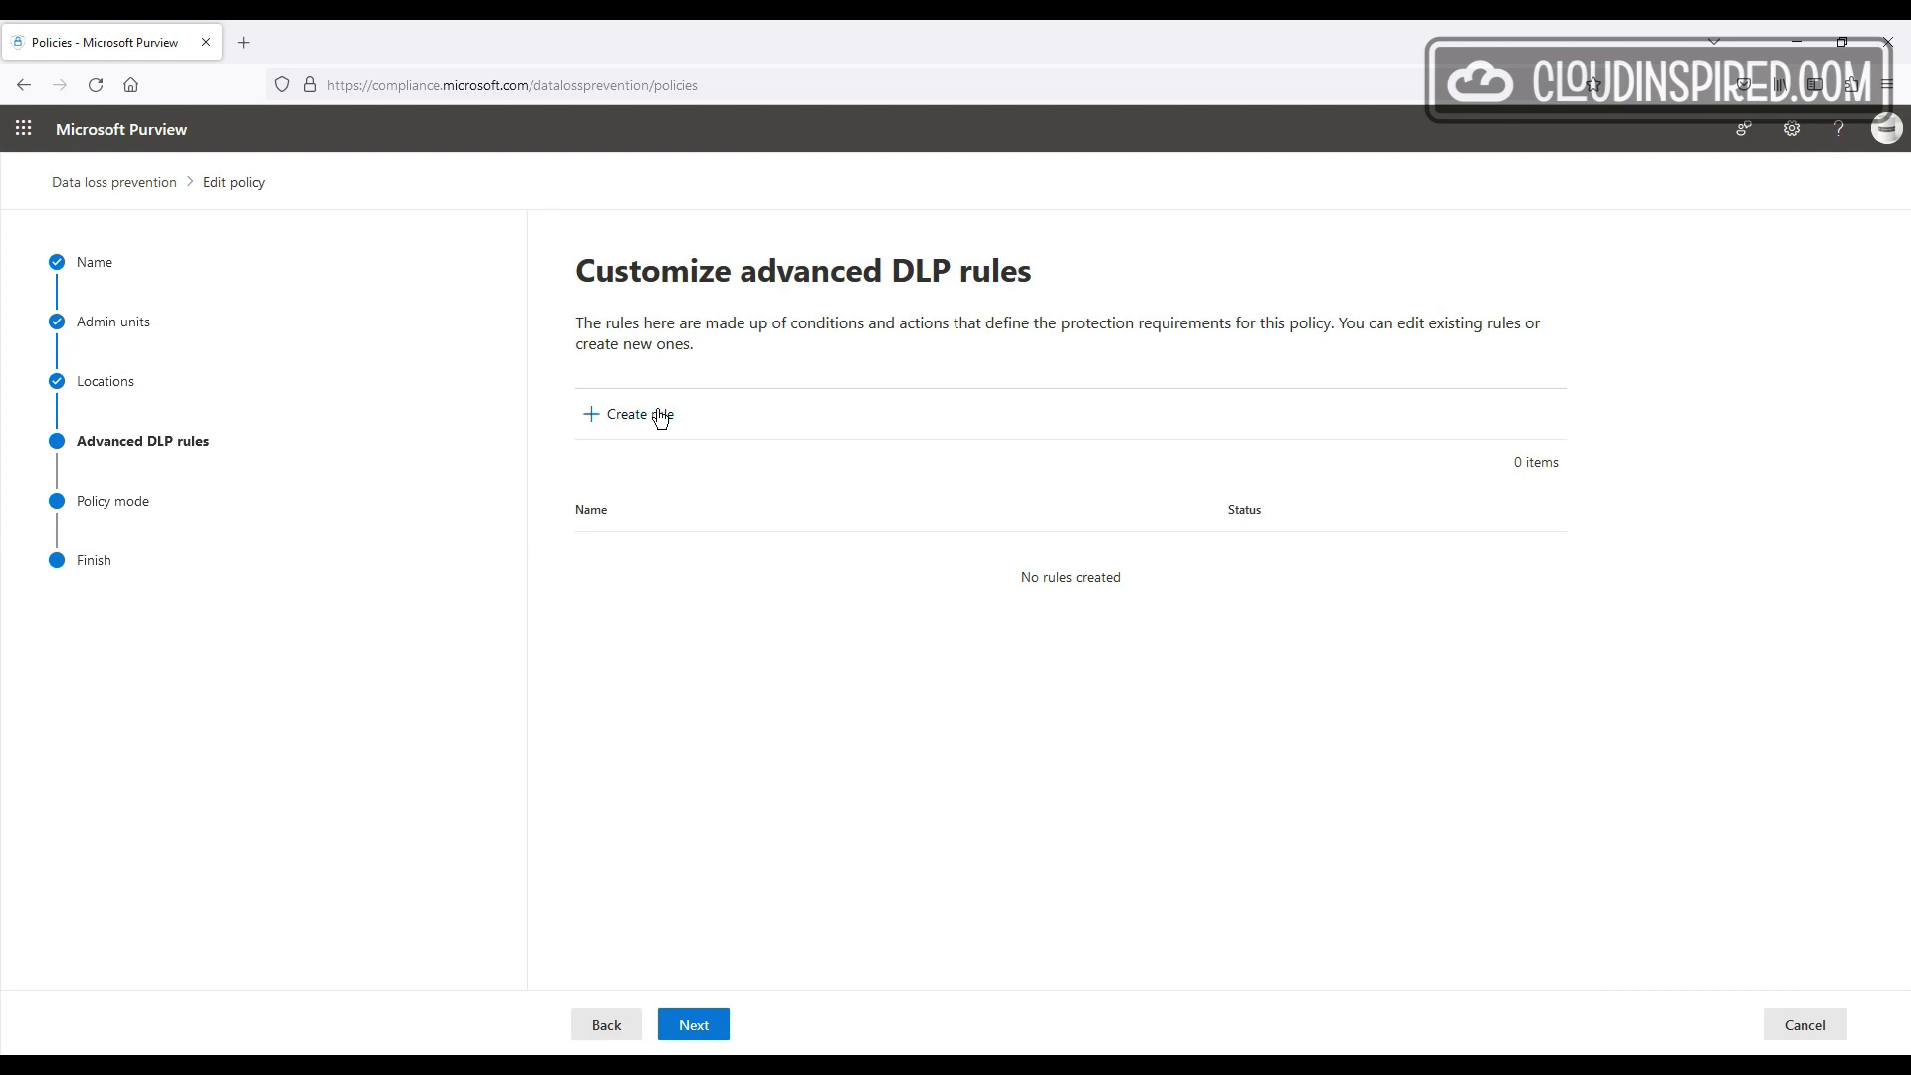
click(749, 335)
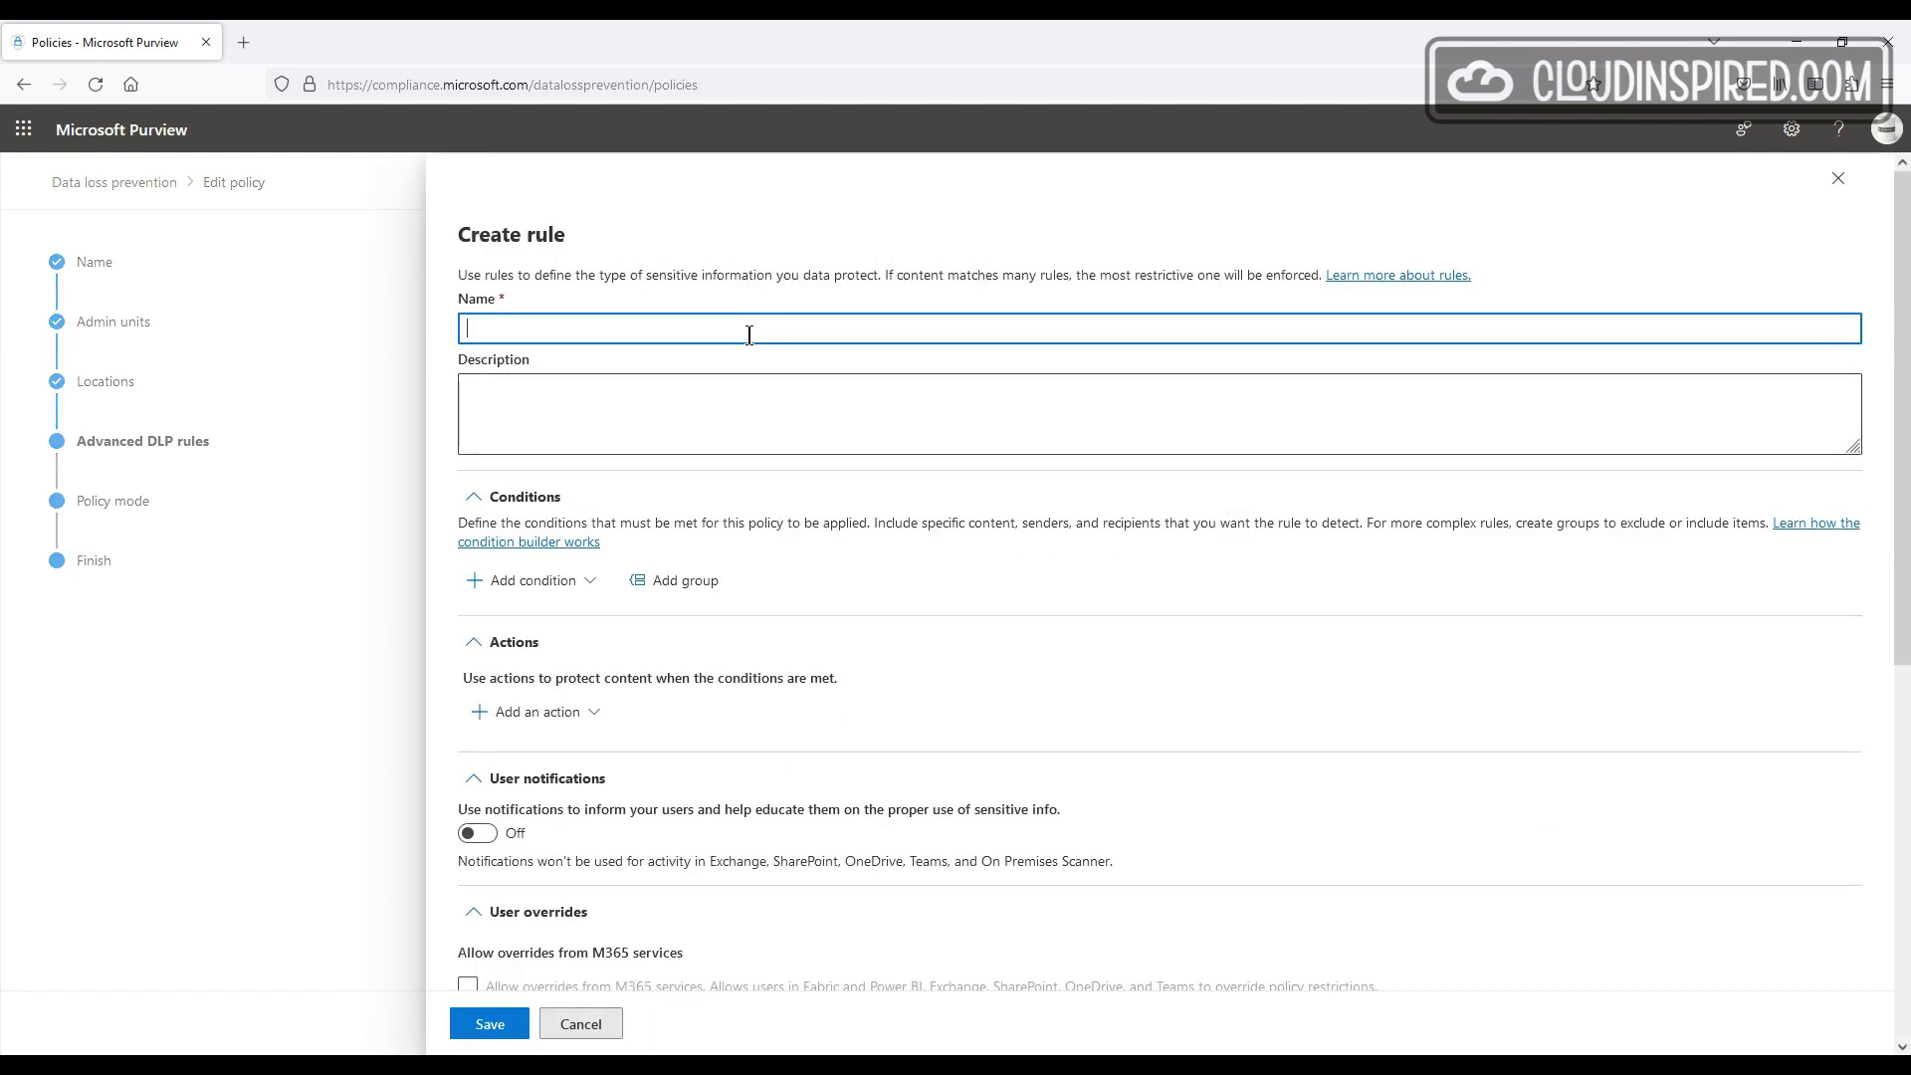
text(Block Exchange Hotmail & Gmail)
Step: Add the condition Content is shared from Microsoft 365, set to with people outside my organization
click(575, 580)
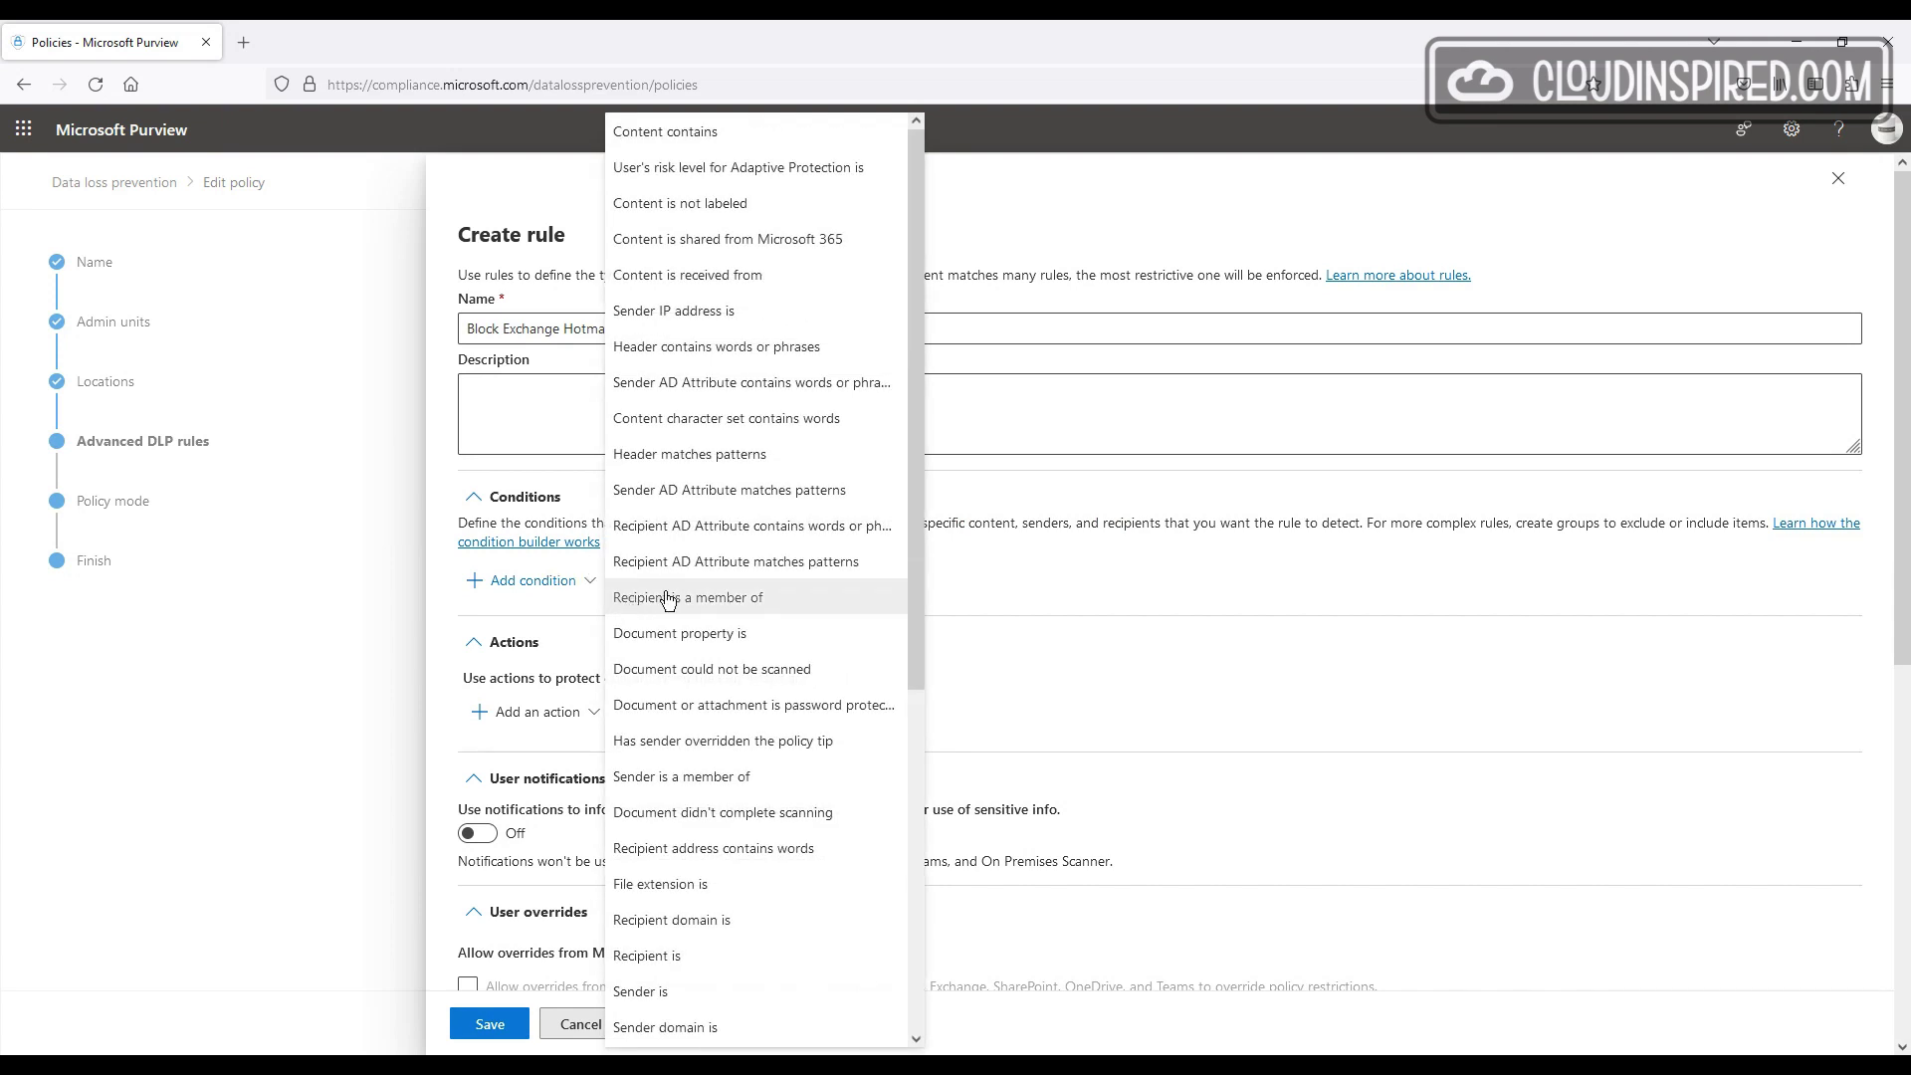
click(827, 241)
click(713, 713)
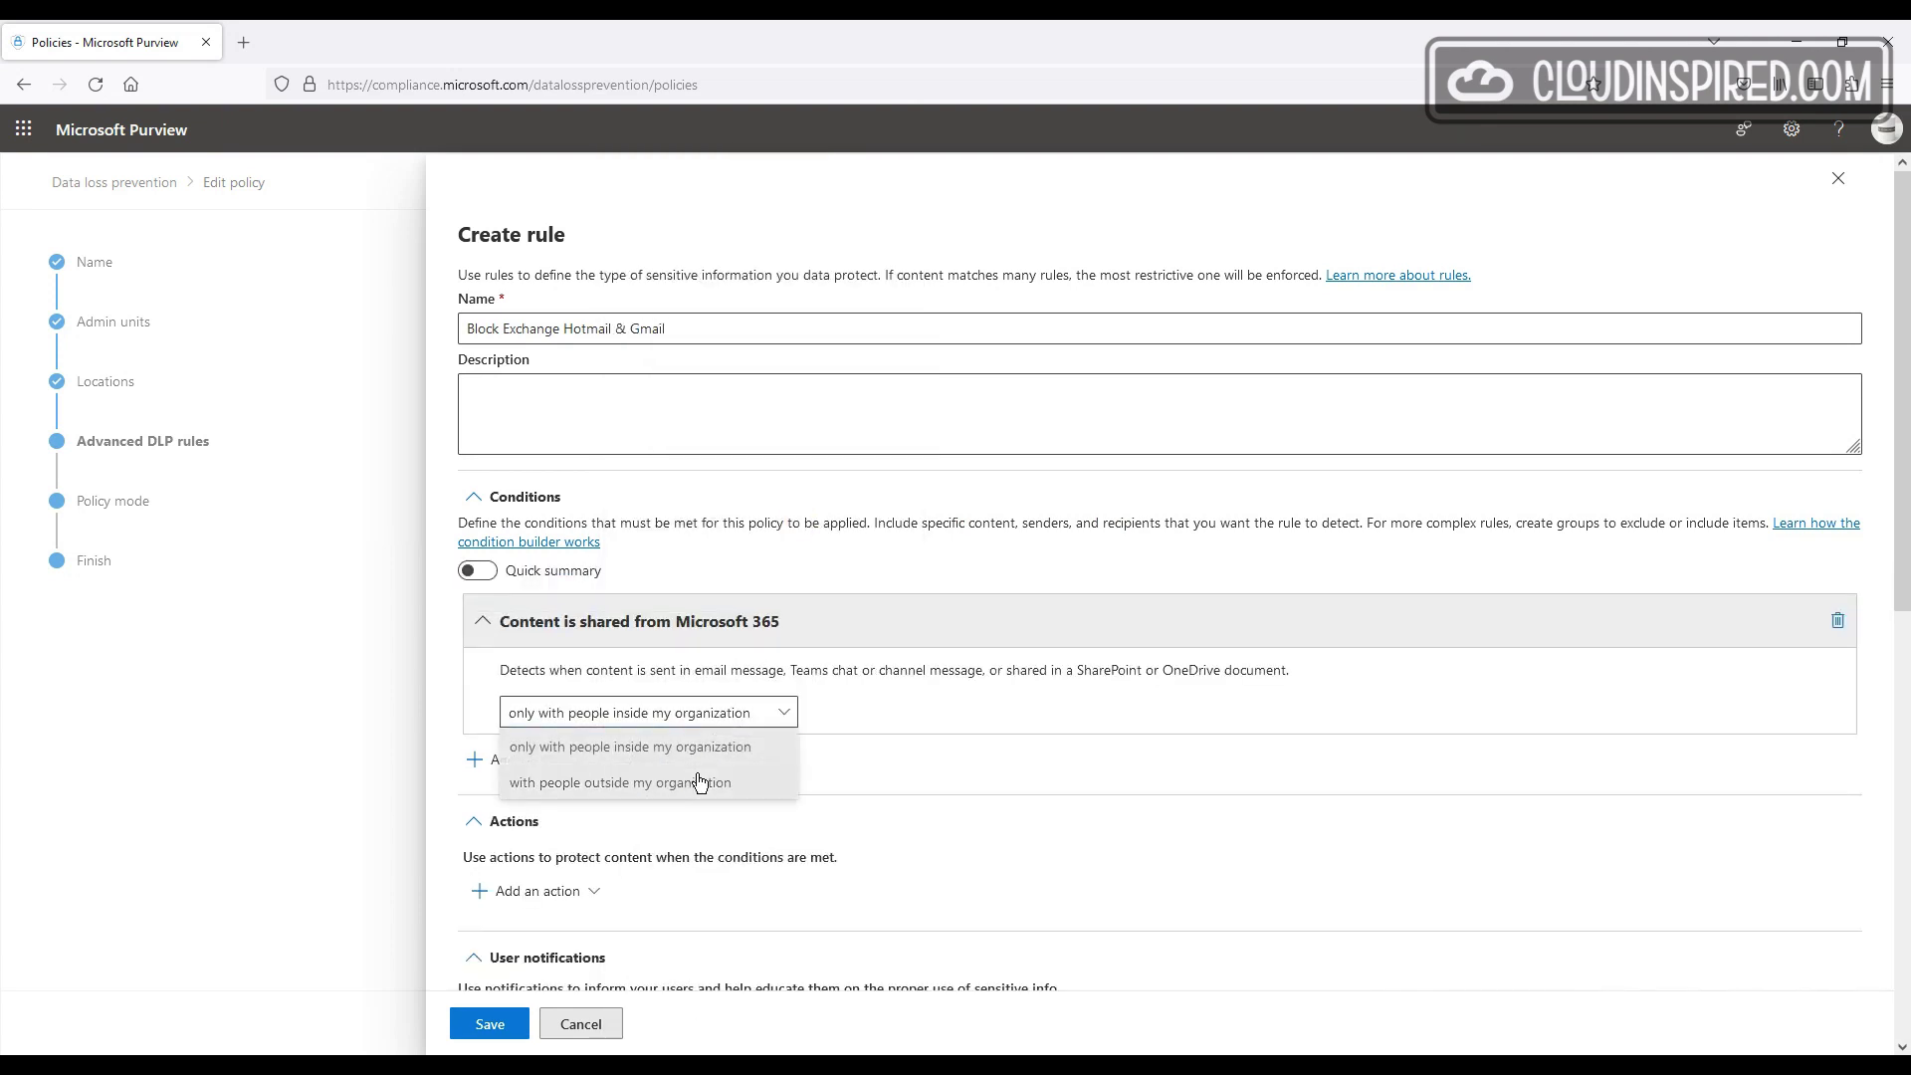
click(699, 781)
Step: Add a Recipient domain is condition covering hotmail.com and gmail.com
click(562, 810)
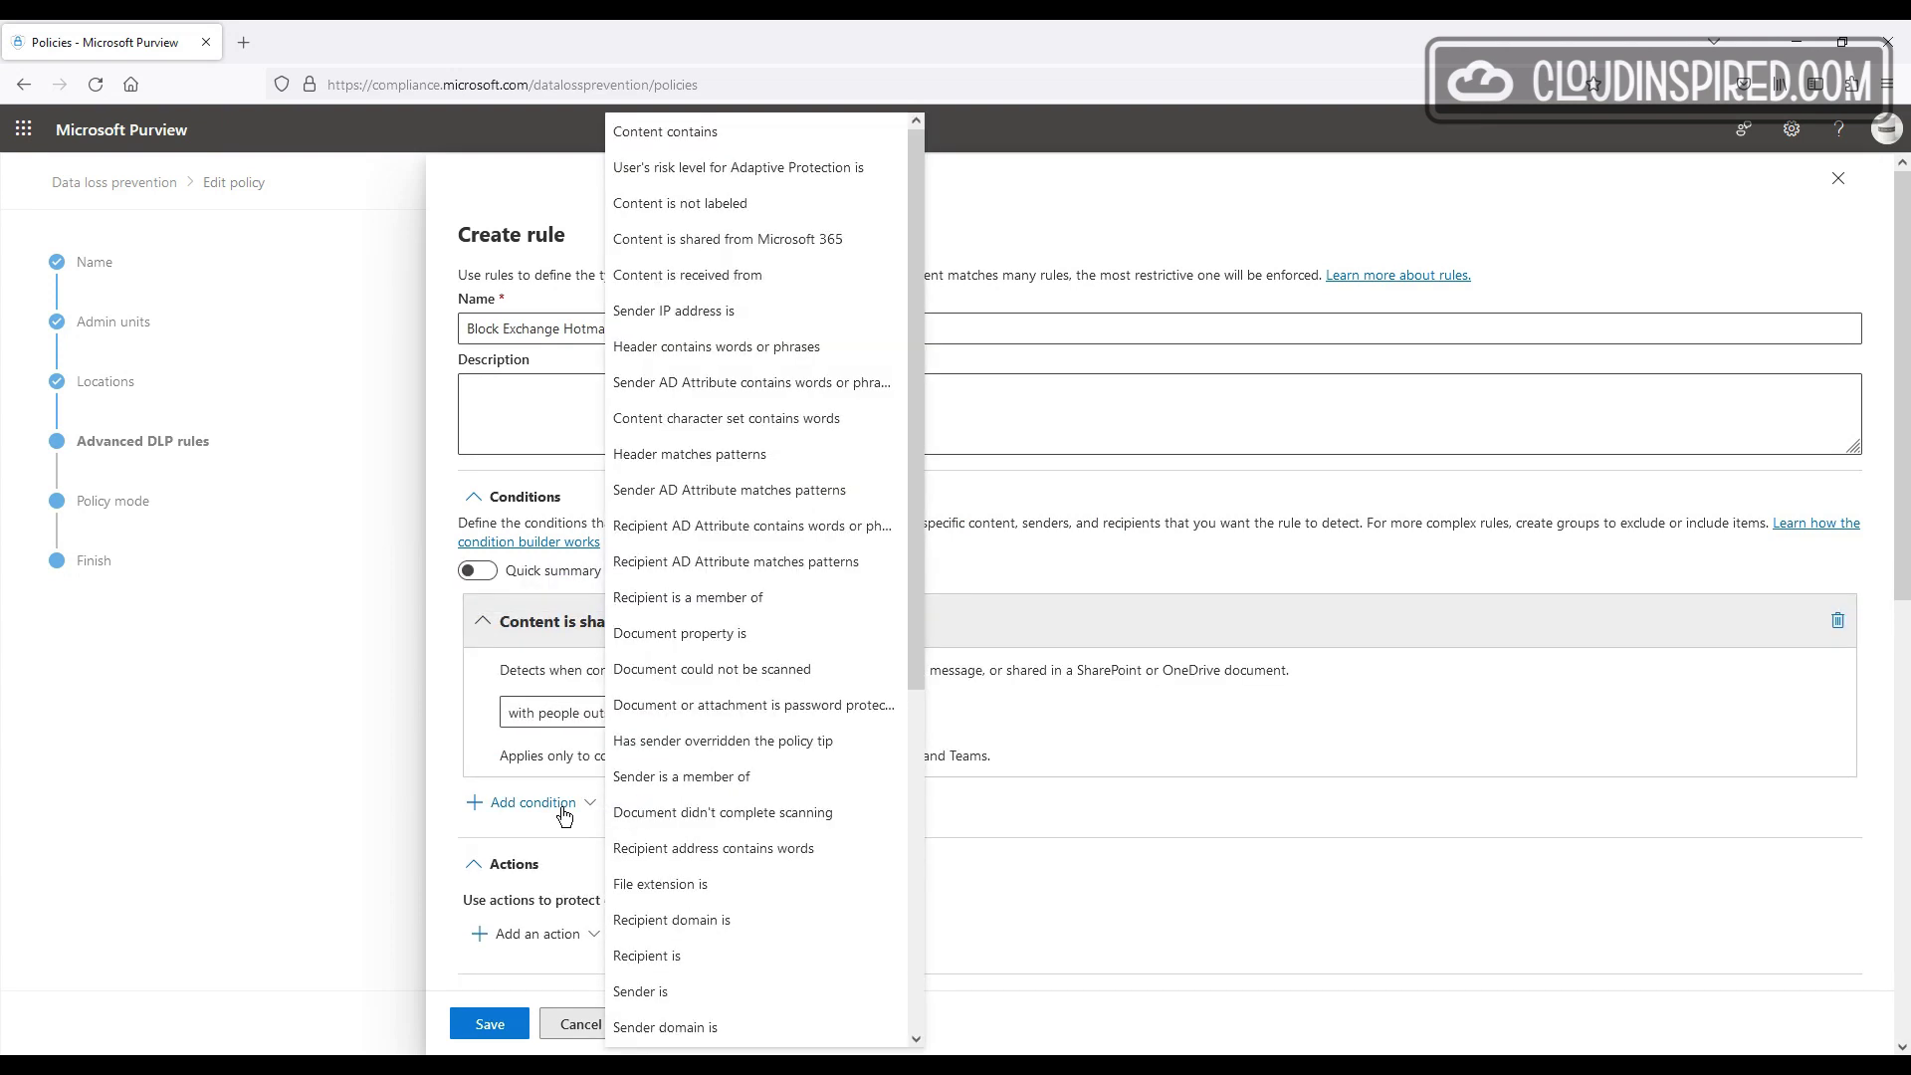
scroll(757, 786, down, 5)
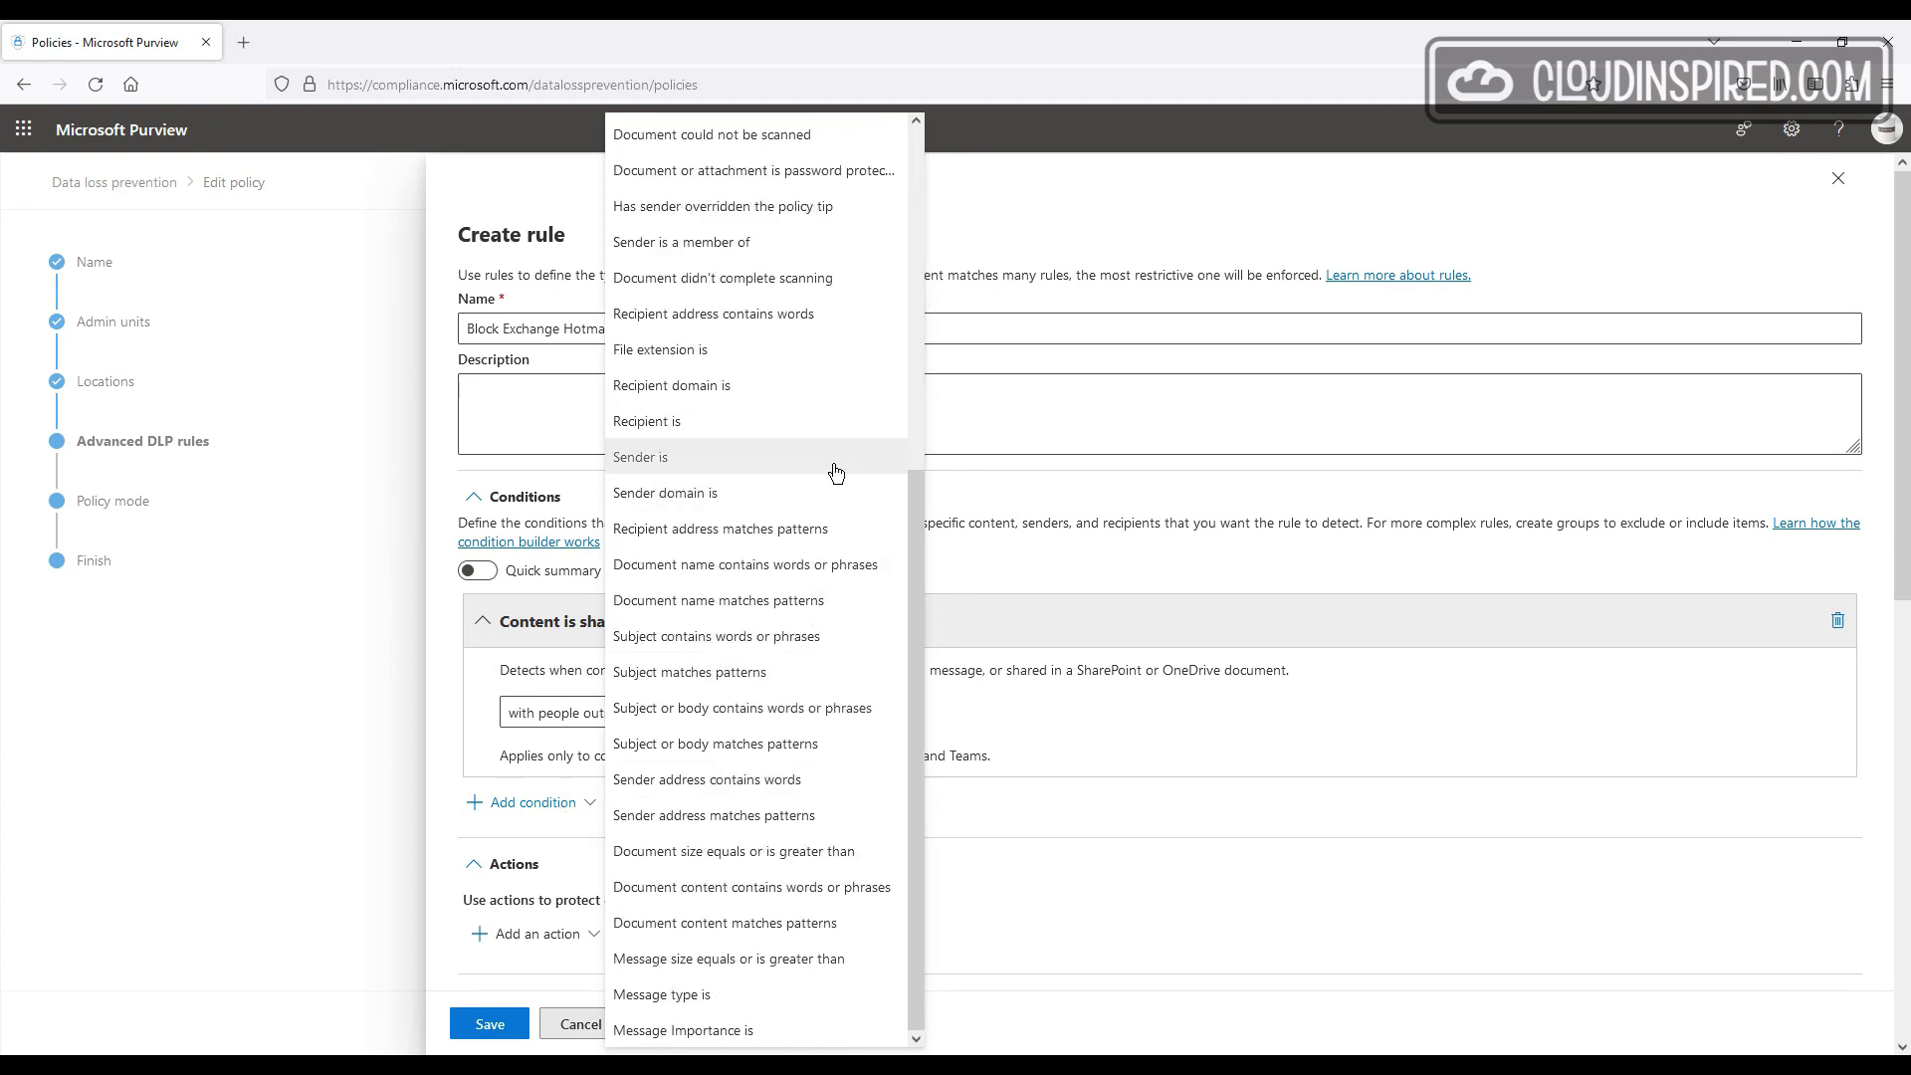
click(836, 390)
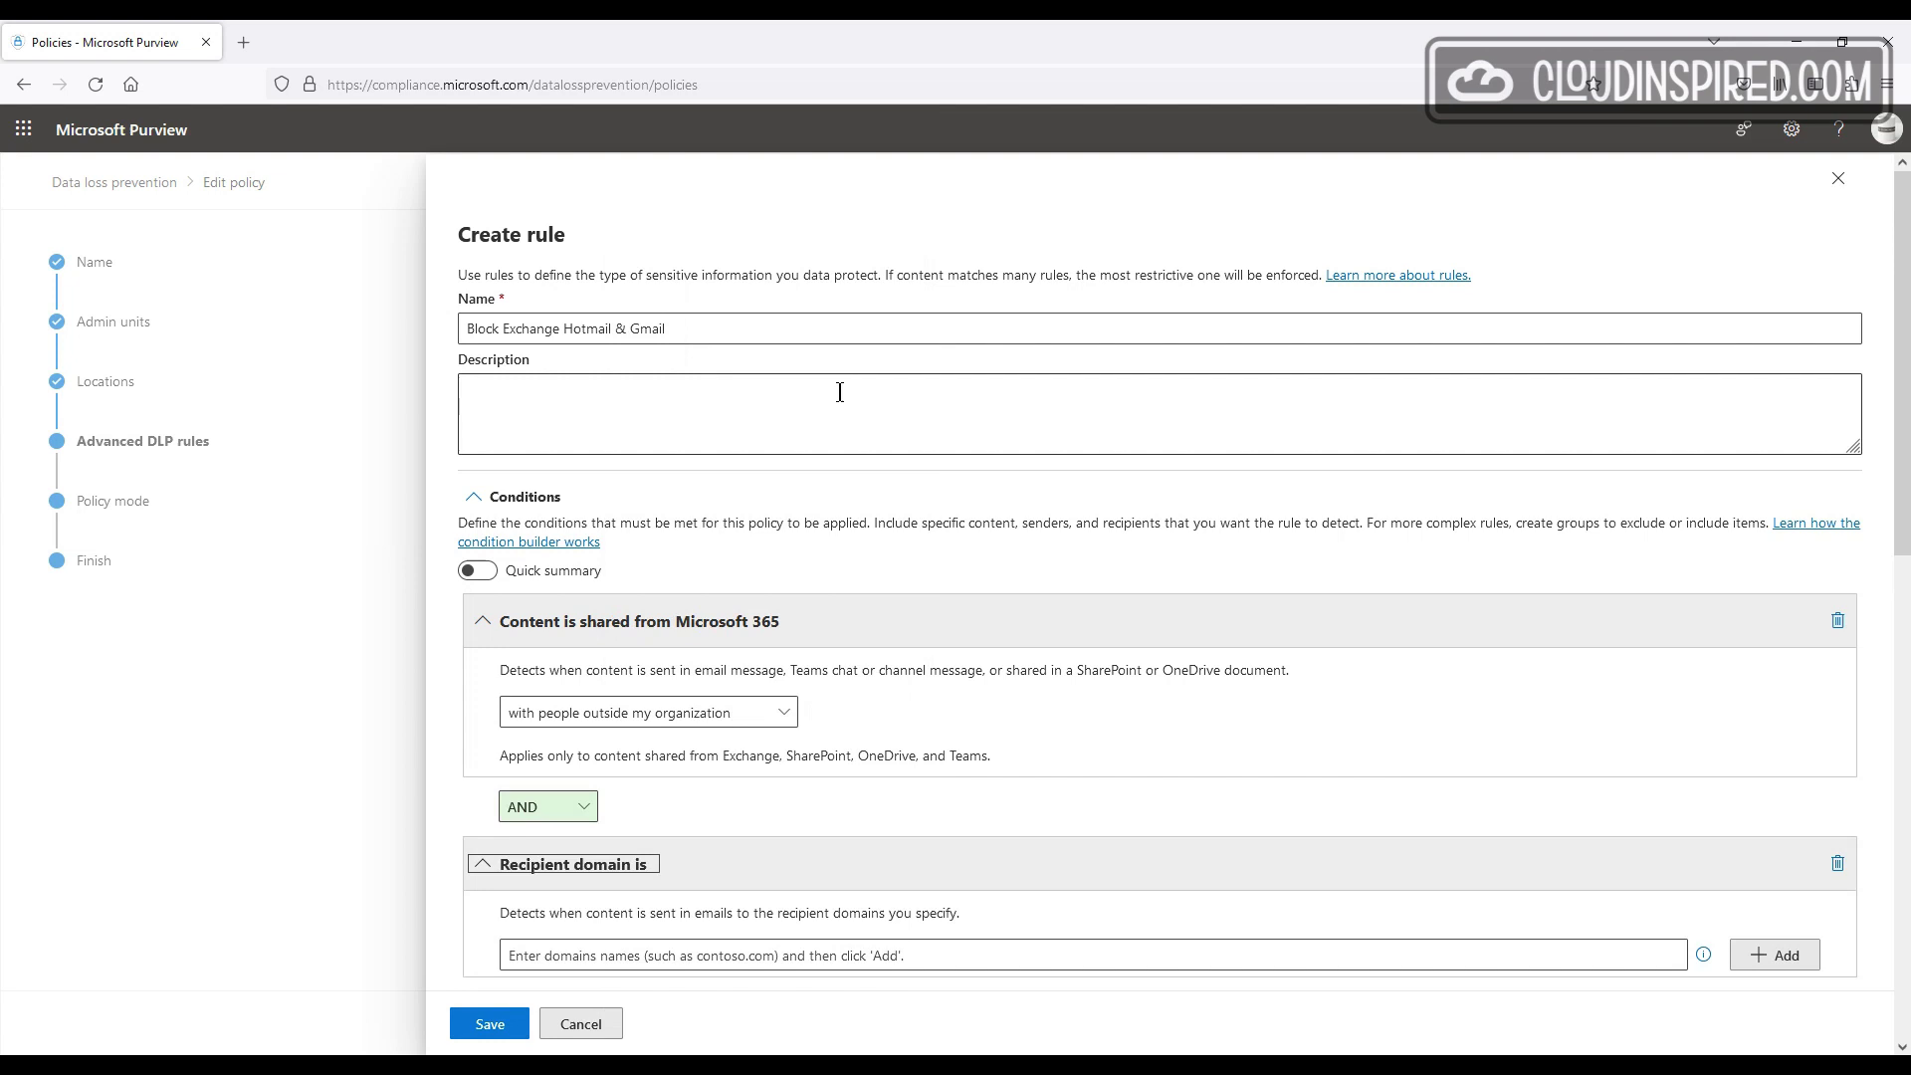
scroll(866, 555, down, 4)
click(866, 575)
text(hotmai)
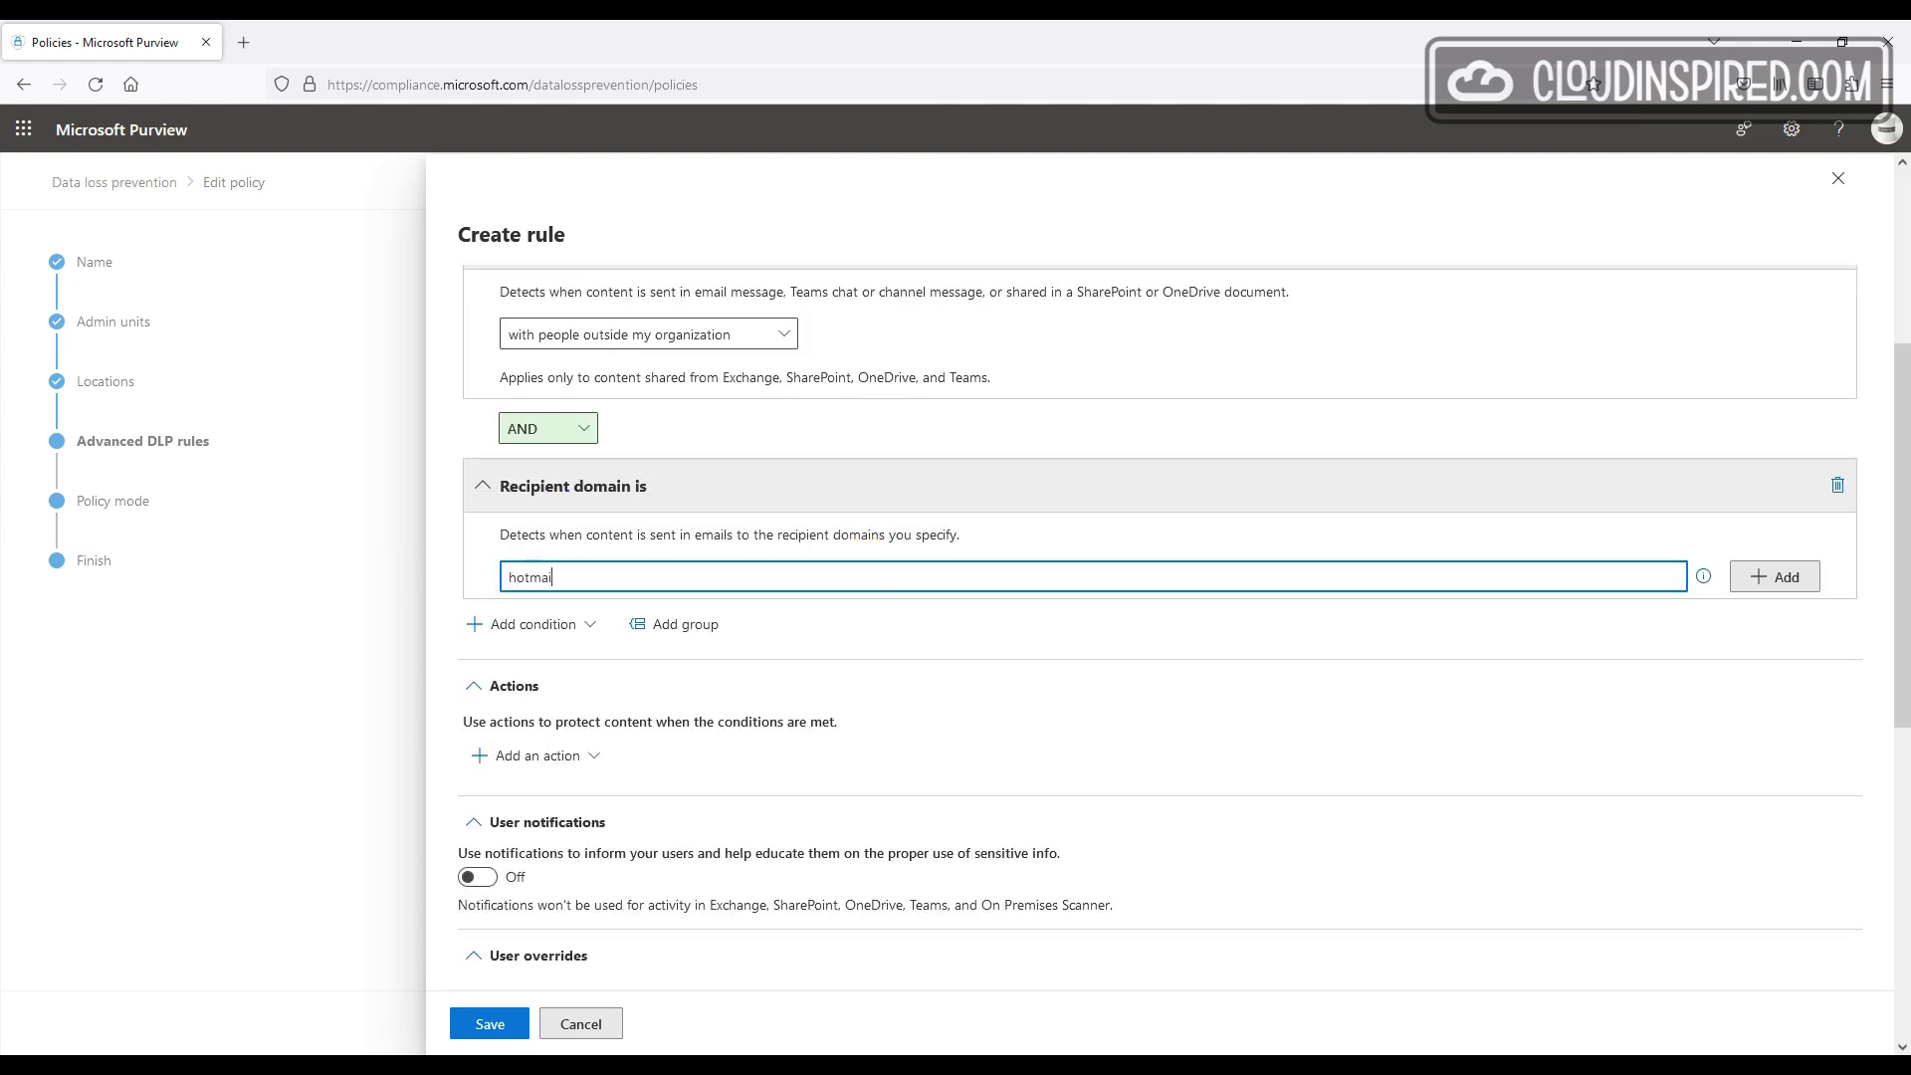
text(l.com)
key(Return)
text(gmail.com)
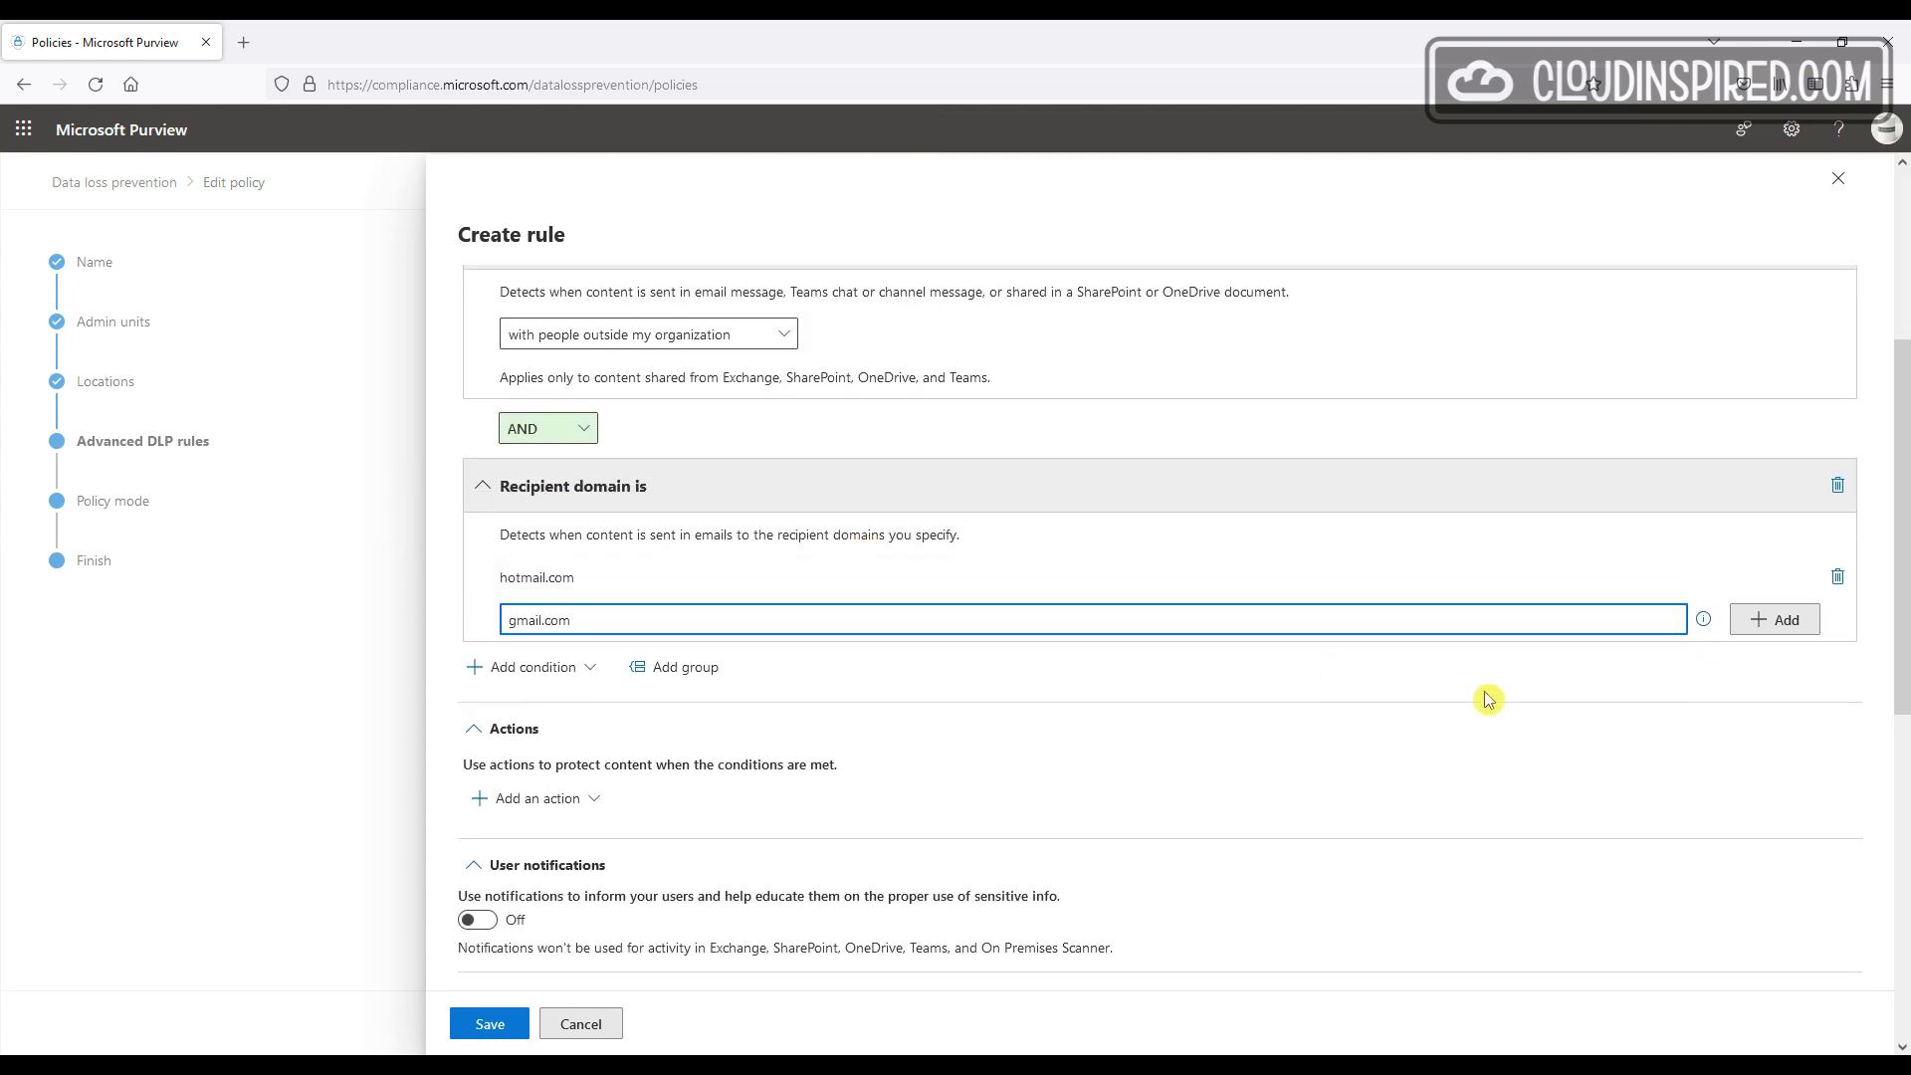
key(Return)
Step: Add the action Restrict access or encrypt the content in Microsoft 365 locations, blocking only people outside the organization
scroll(846, 677, down, 4)
click(580, 466)
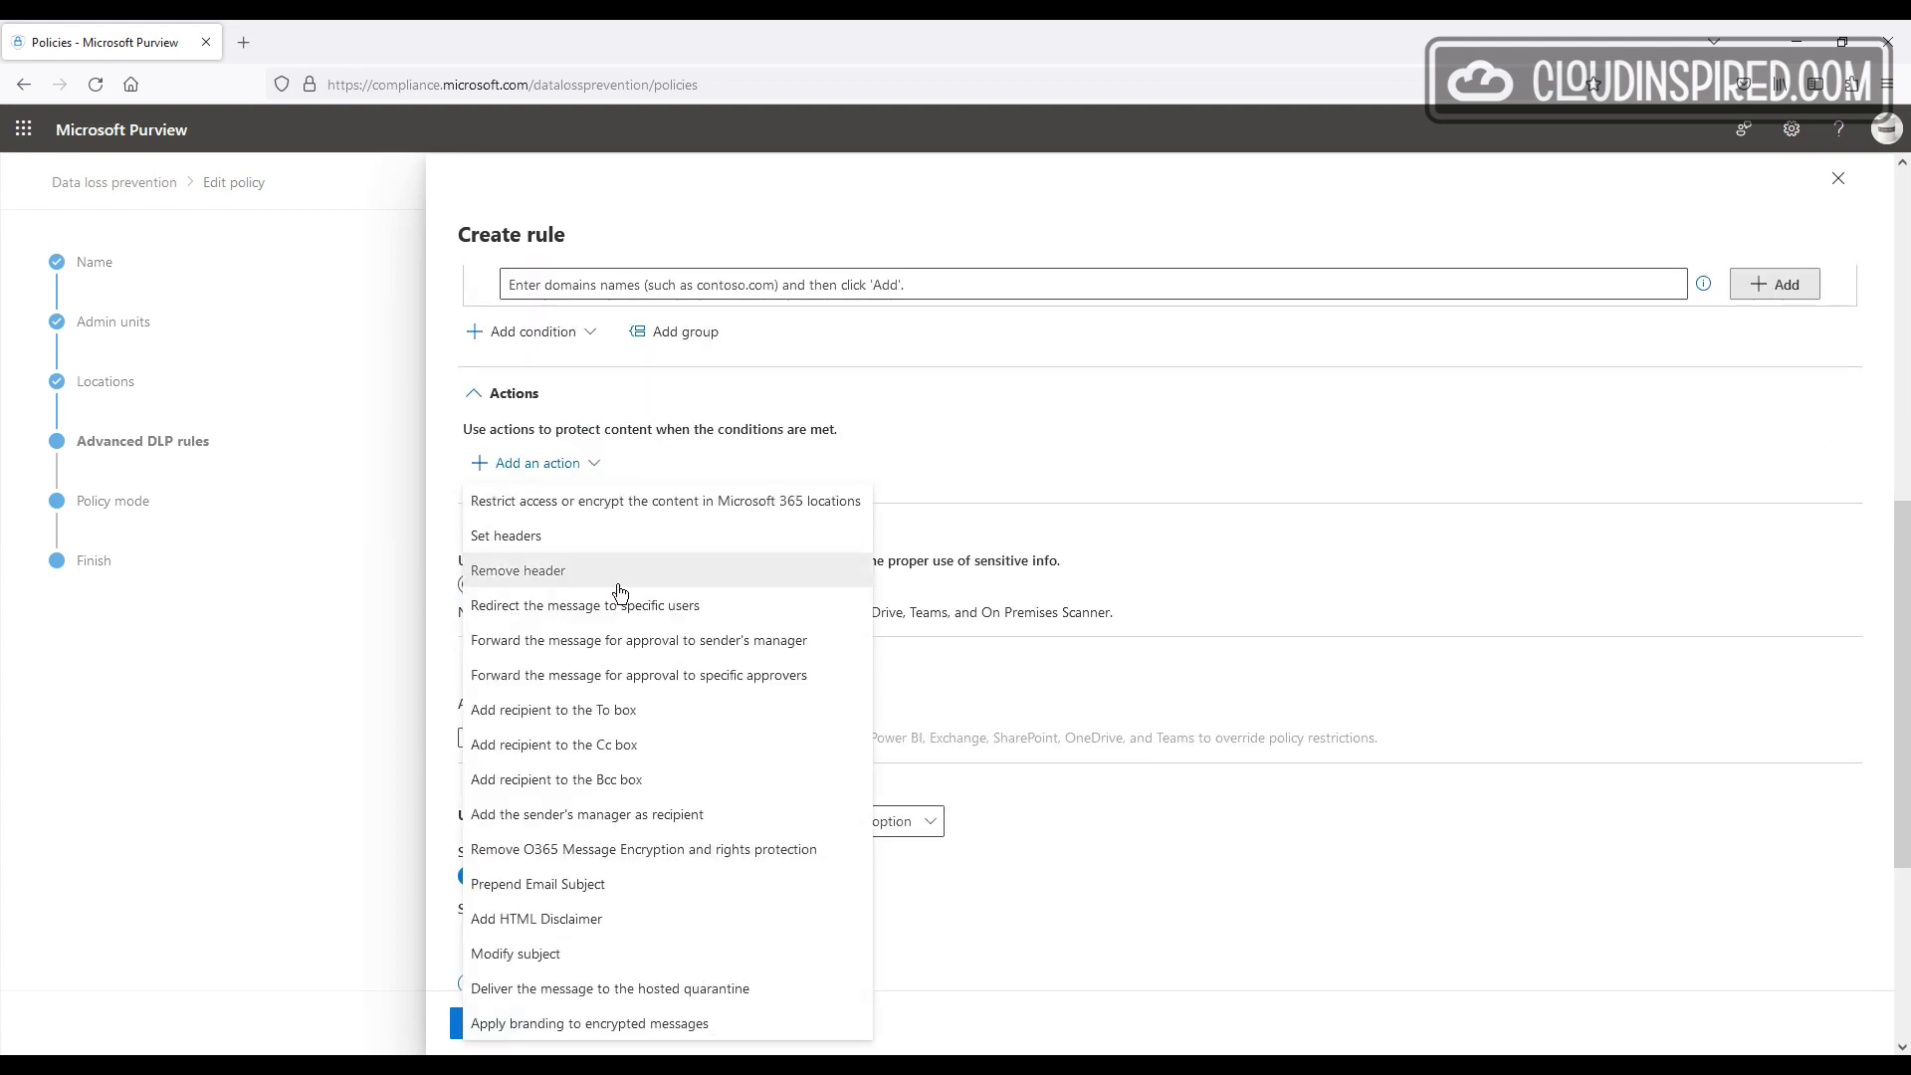
click(643, 502)
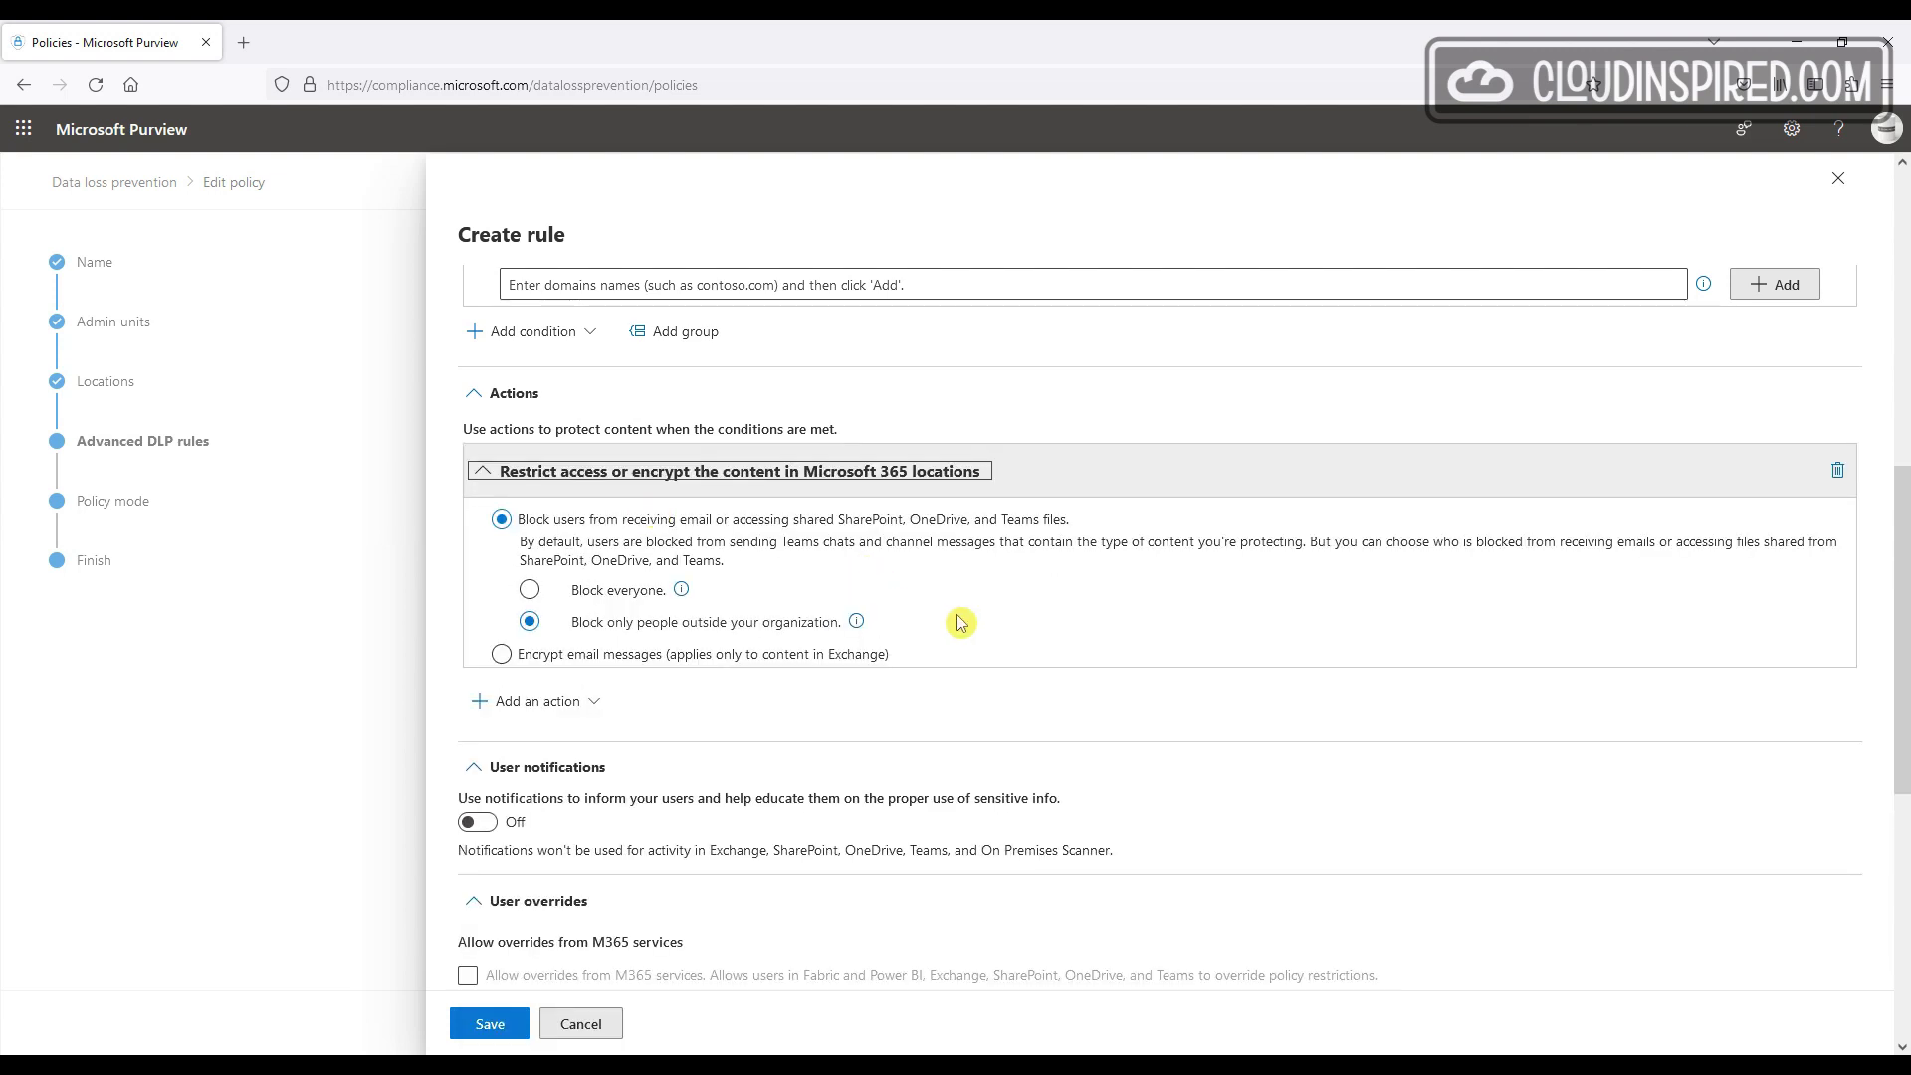
Step: Turn on user notifications for the rule, keeping the default email notifications and policy tips
scroll(959, 618, down, 2)
click(484, 635)
scroll(806, 634, down, 2)
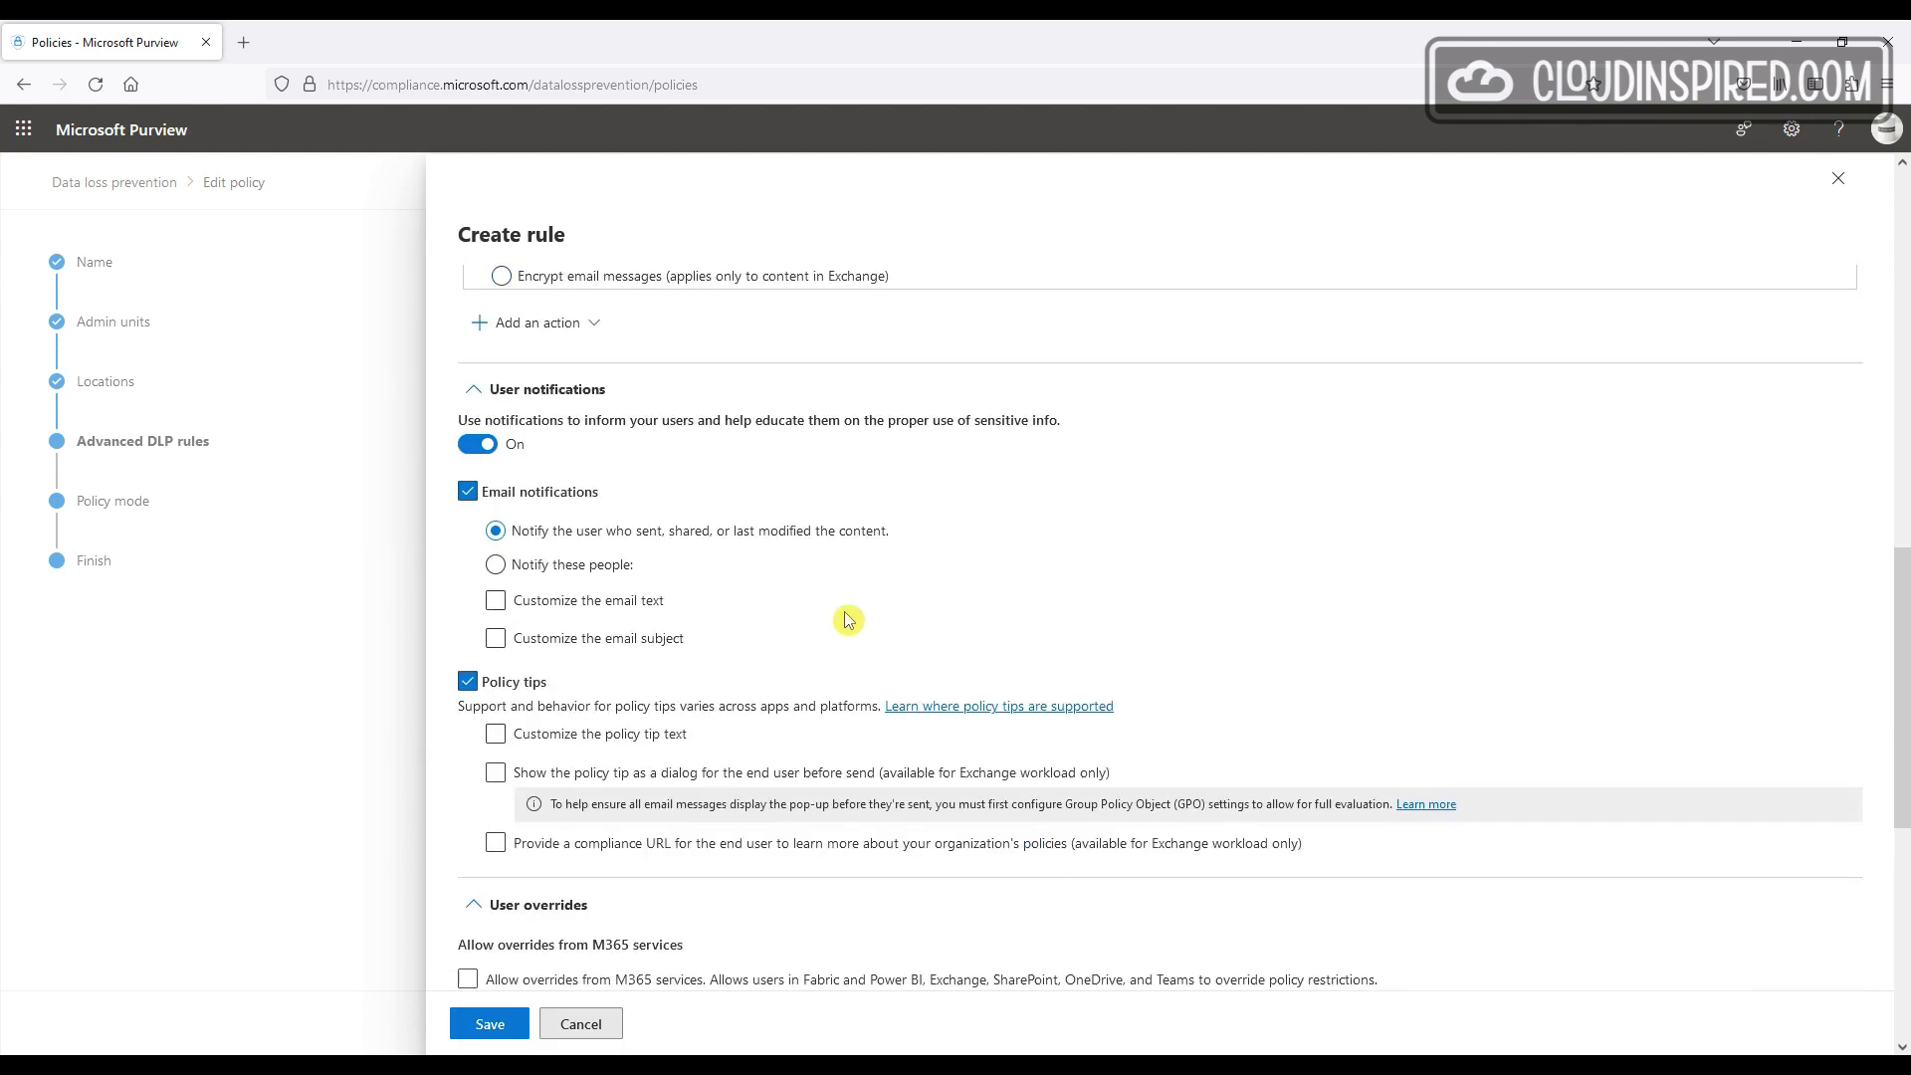
click(652, 602)
click(652, 602)
click(652, 638)
click(652, 638)
click(667, 738)
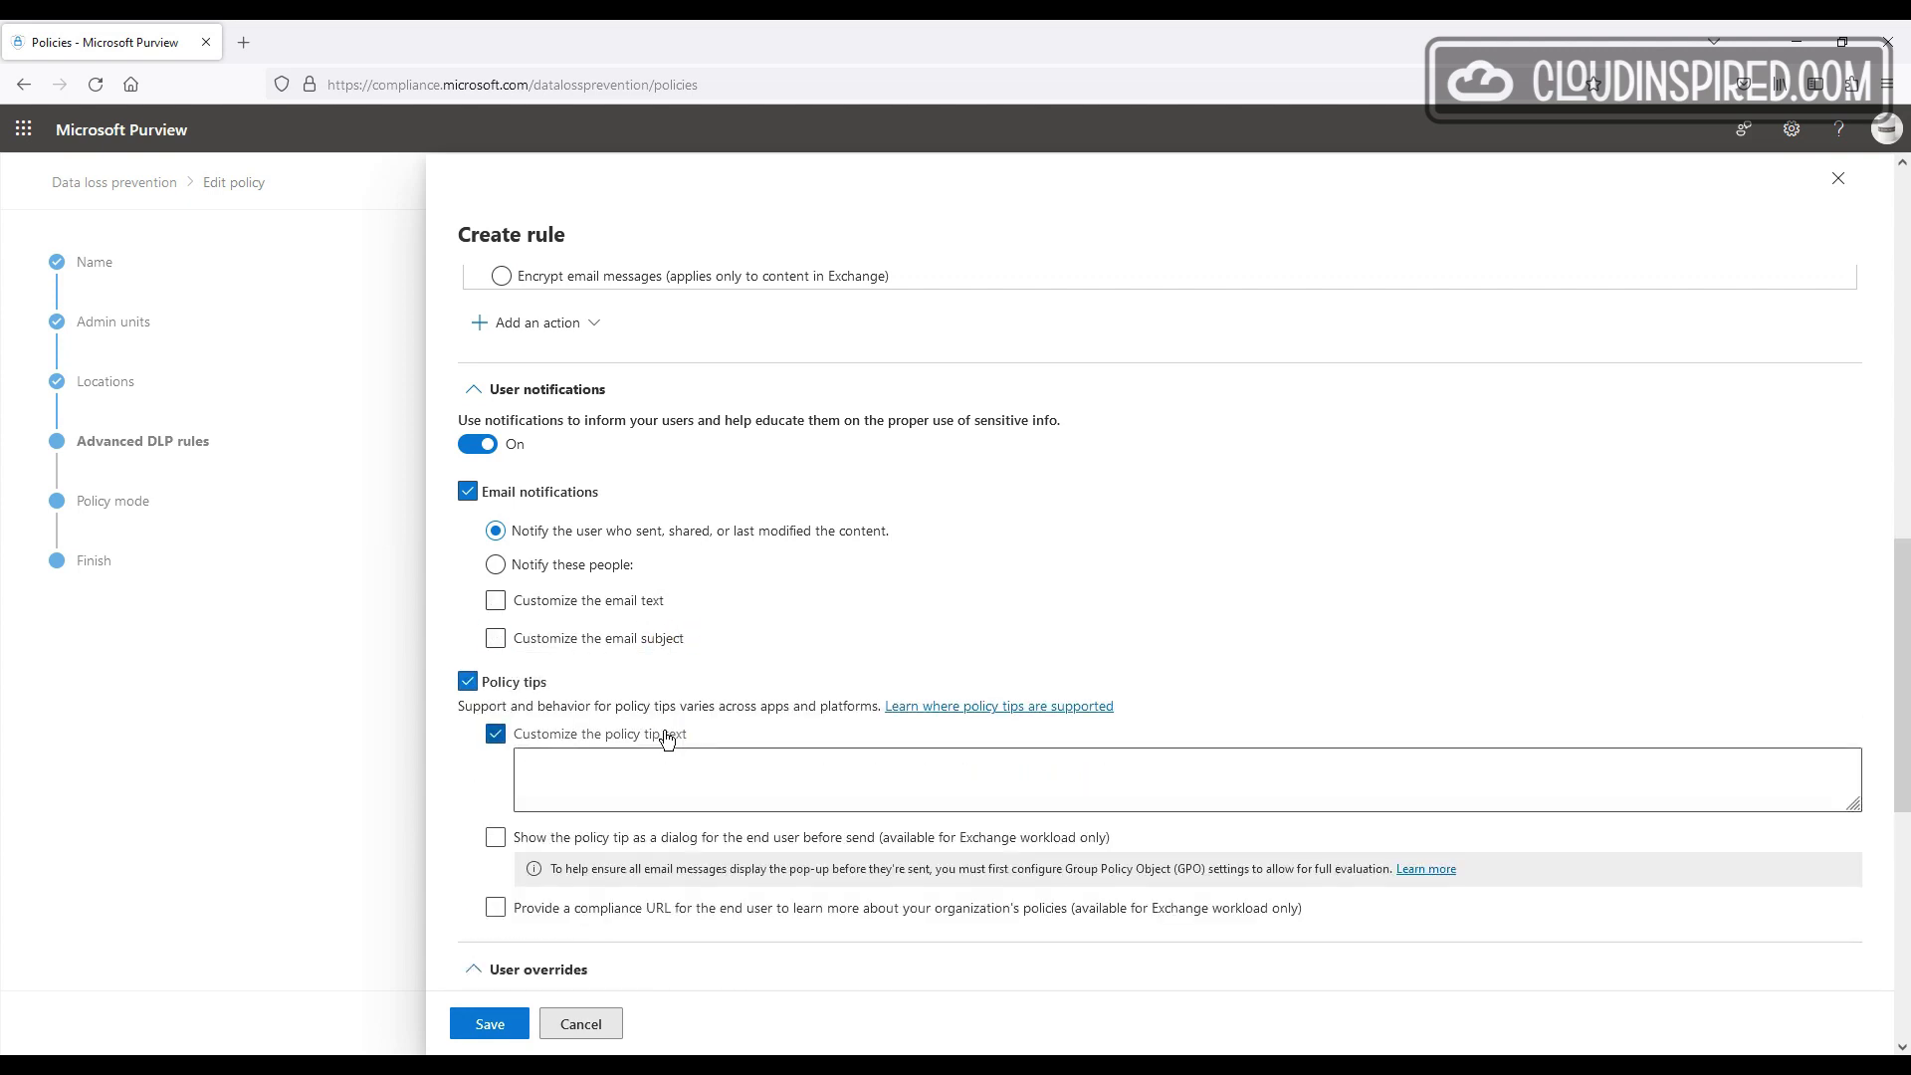
click(667, 738)
Step: Find Cloud admin and add it as a recipient of the rule's email alerts
scroll(756, 624, down, 4)
scroll(757, 624, down, 2)
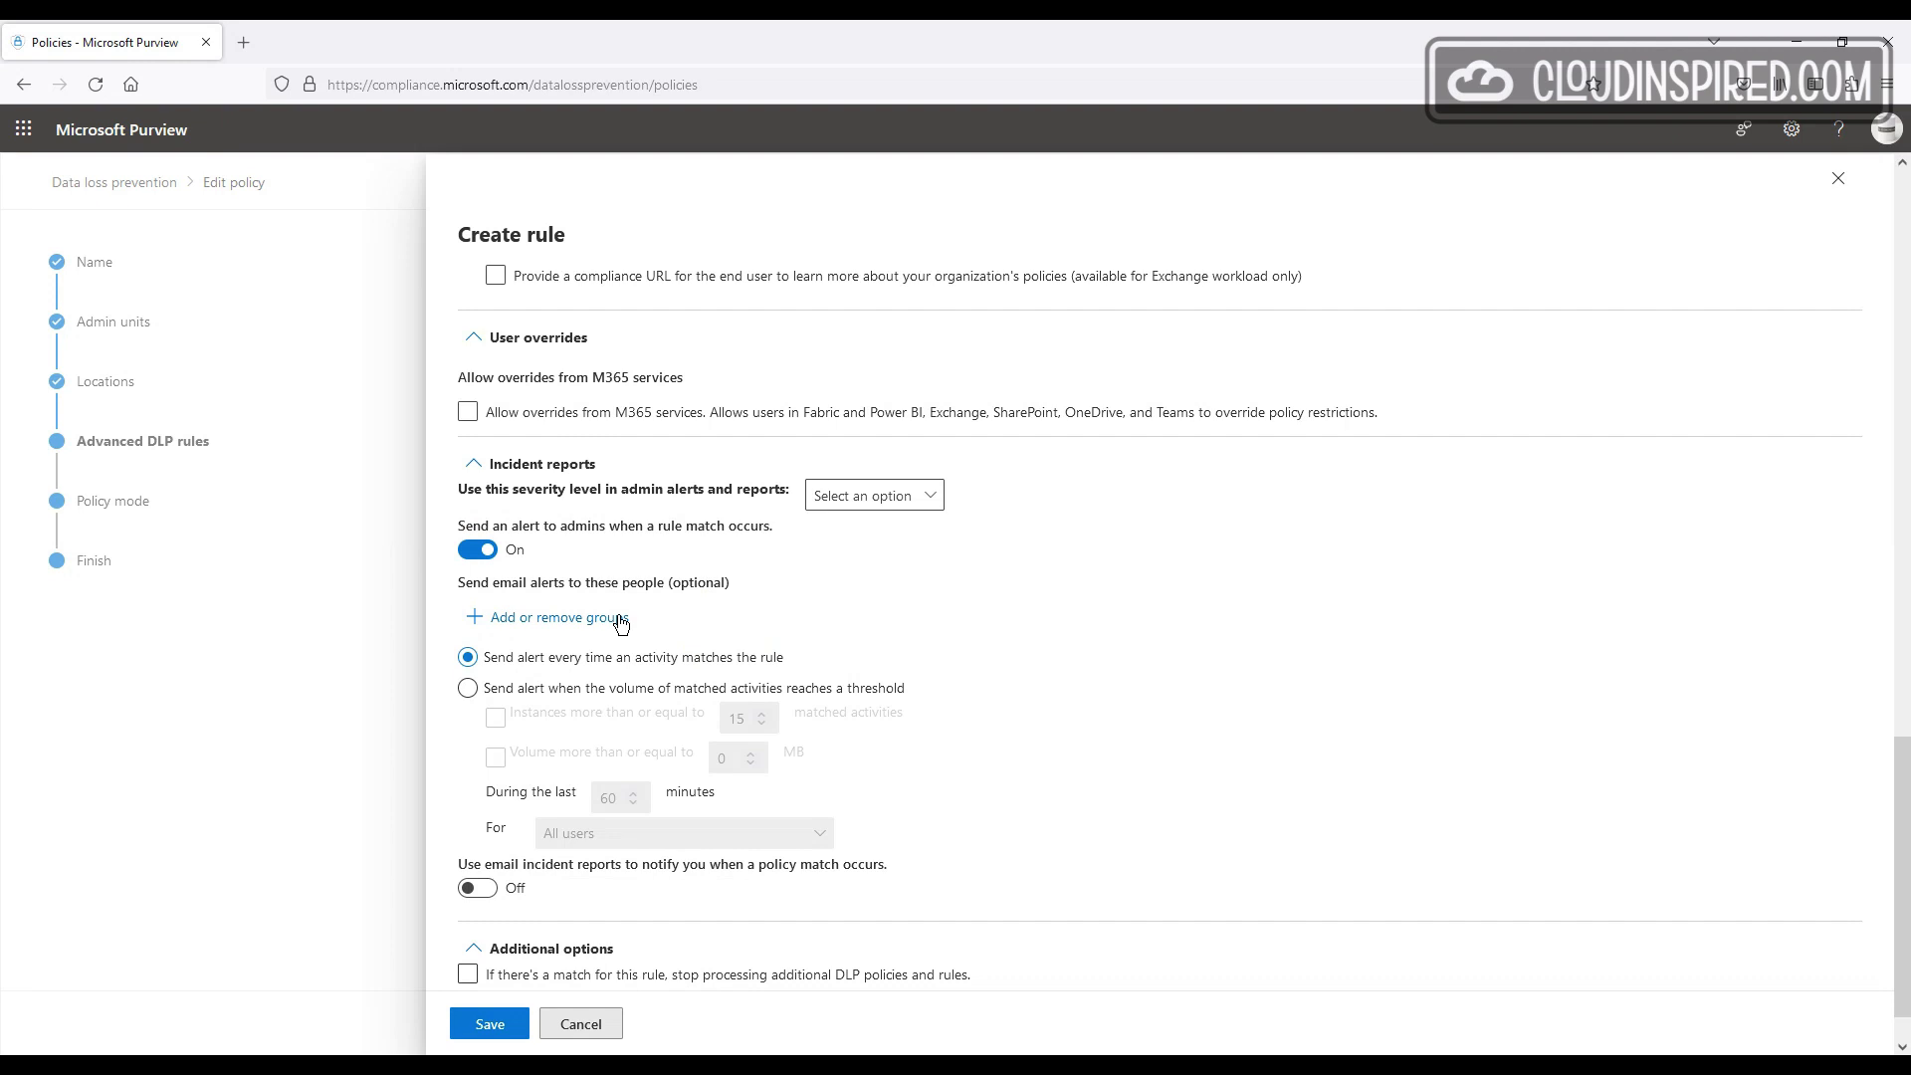
click(606, 618)
click(1407, 304)
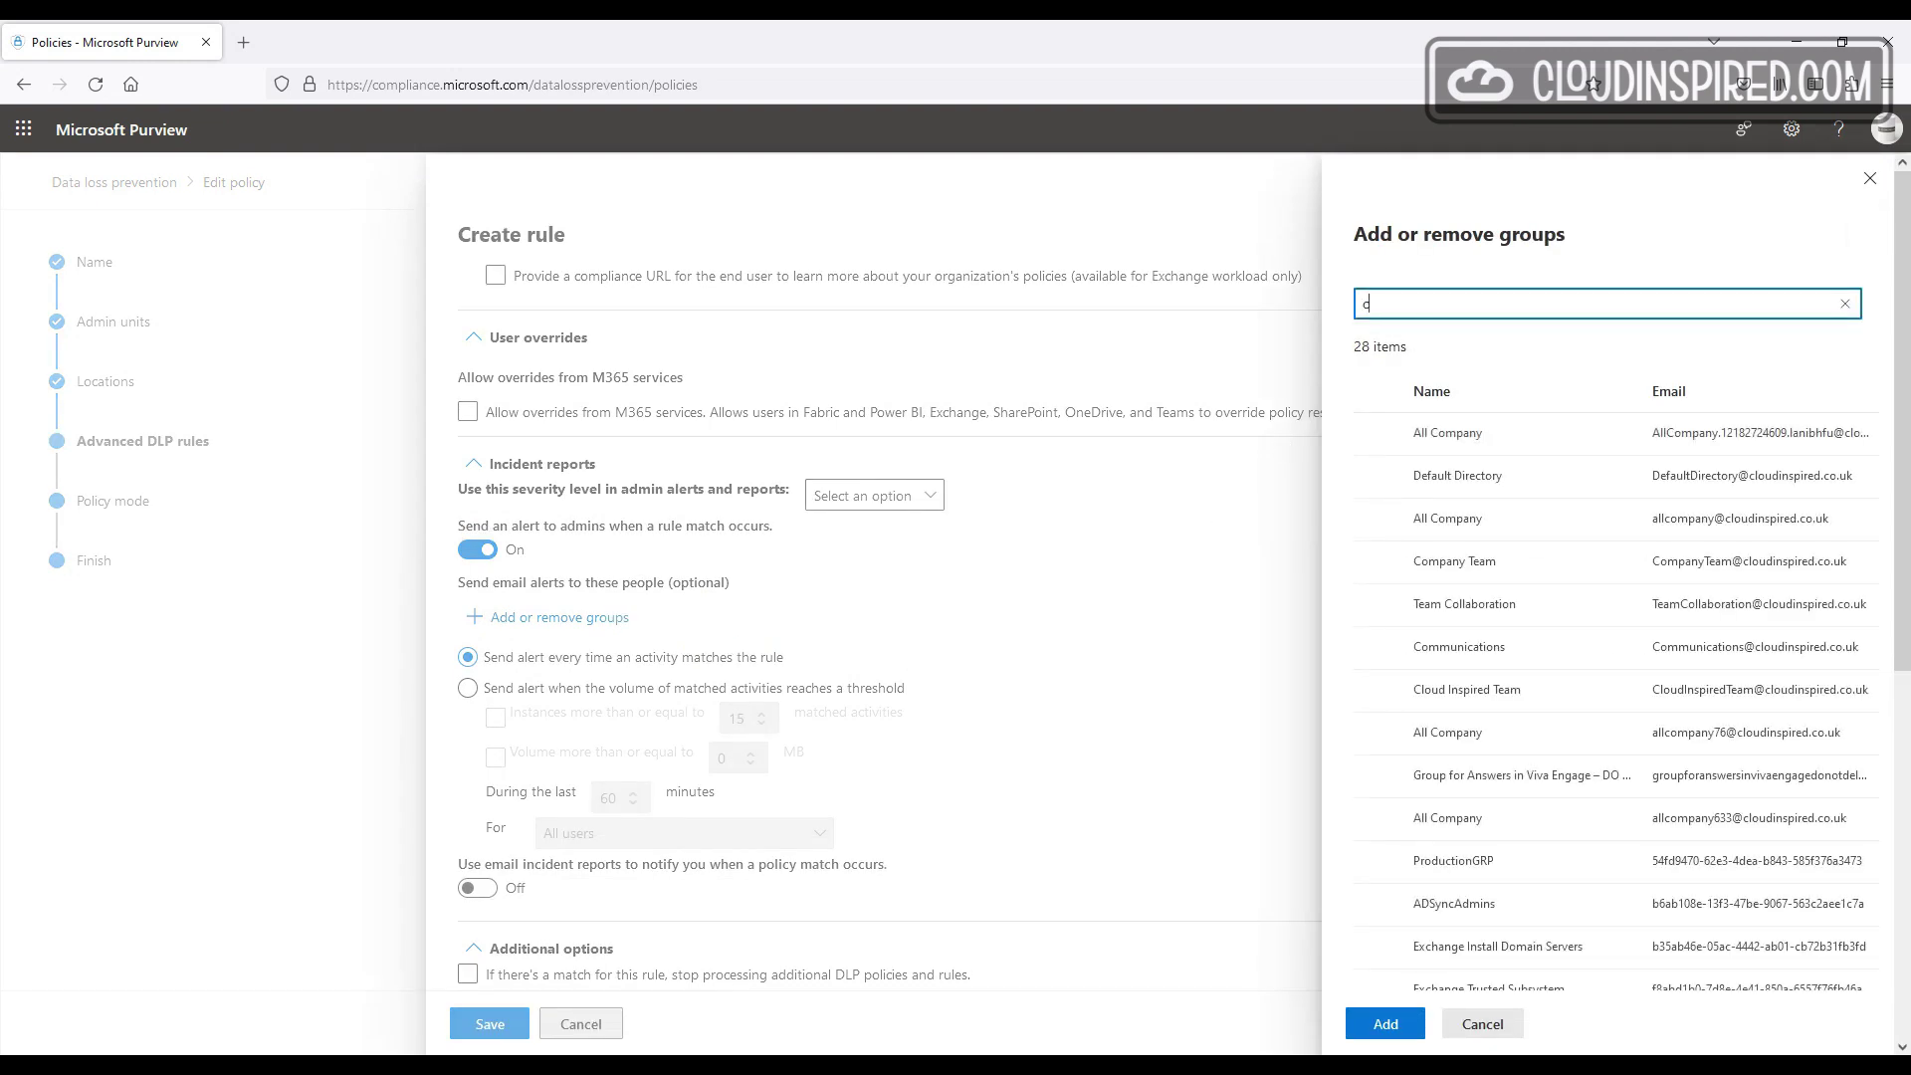
text(cloud admin)
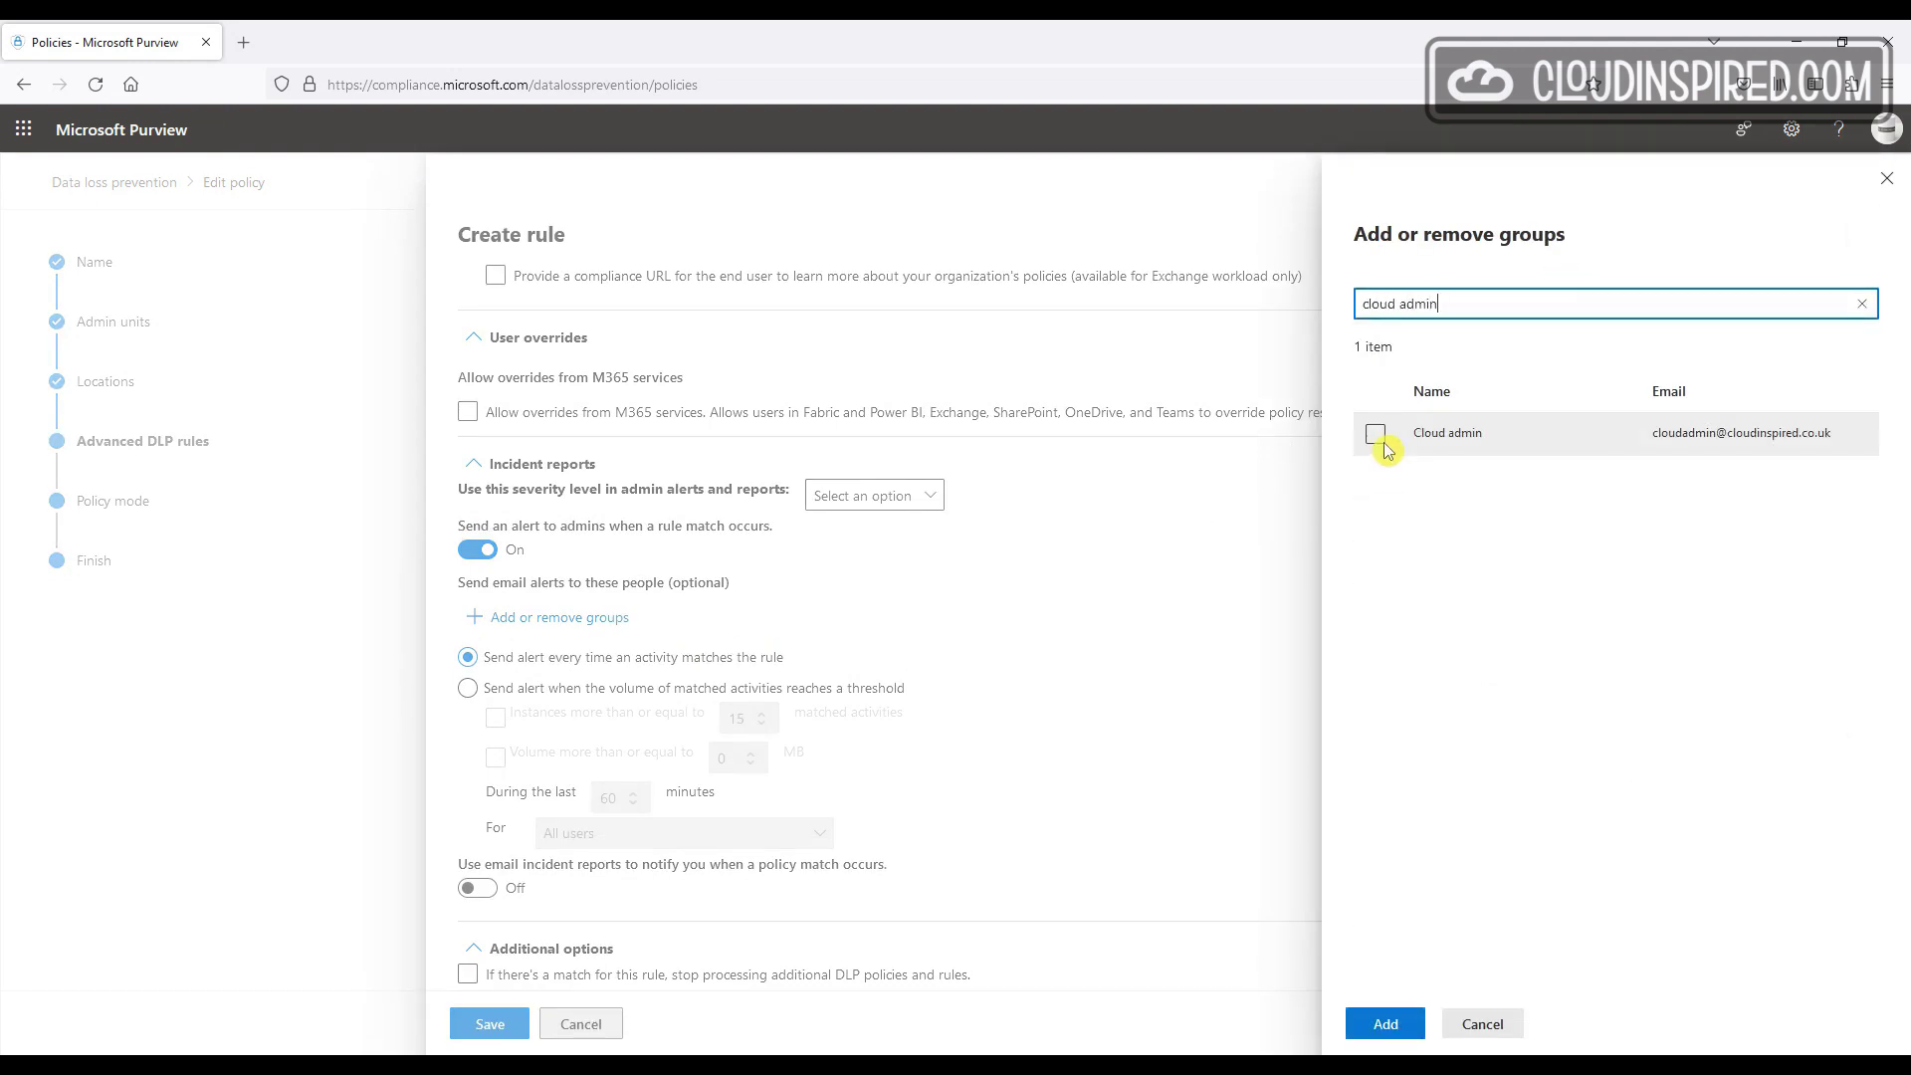
click(1378, 434)
click(1386, 1024)
Step: Leave the incident report severity level unselected and save the rule
scroll(1145, 696, down, 1)
click(921, 412)
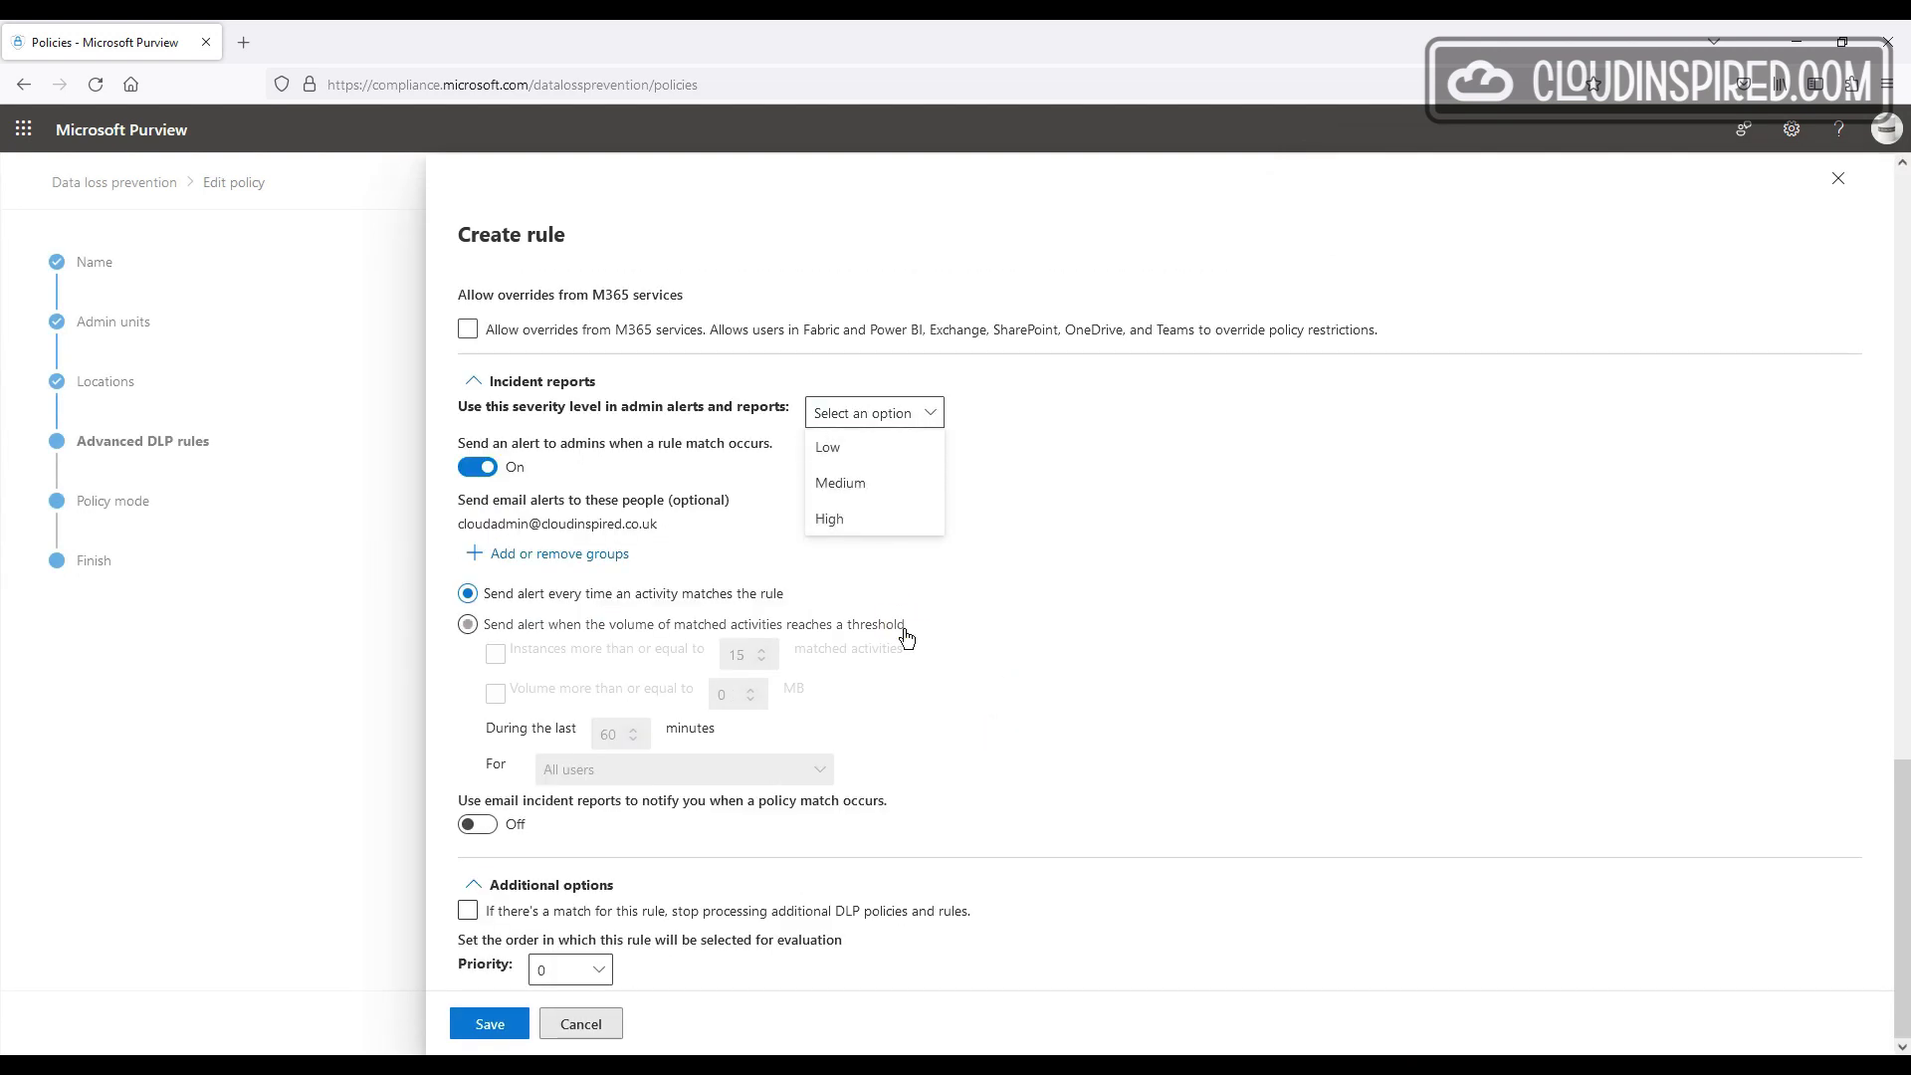
key(Escape)
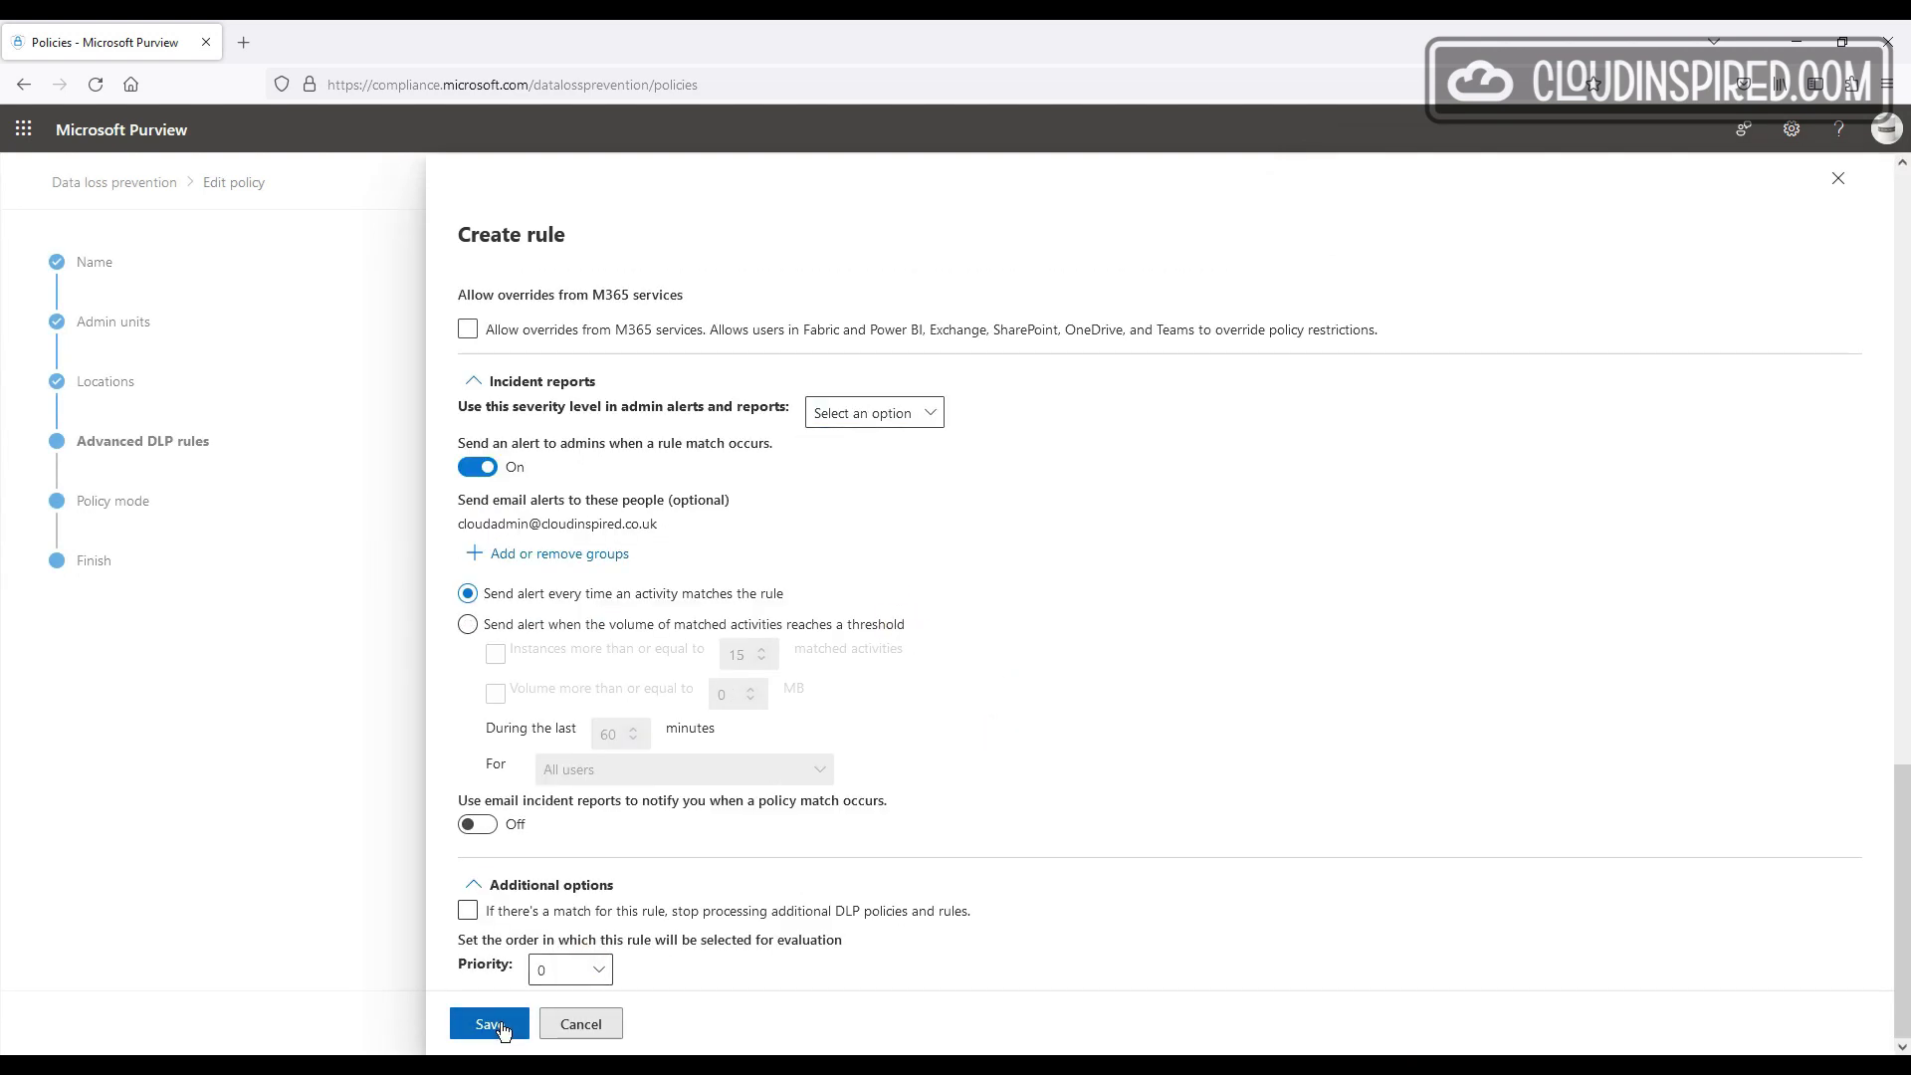
click(490, 1025)
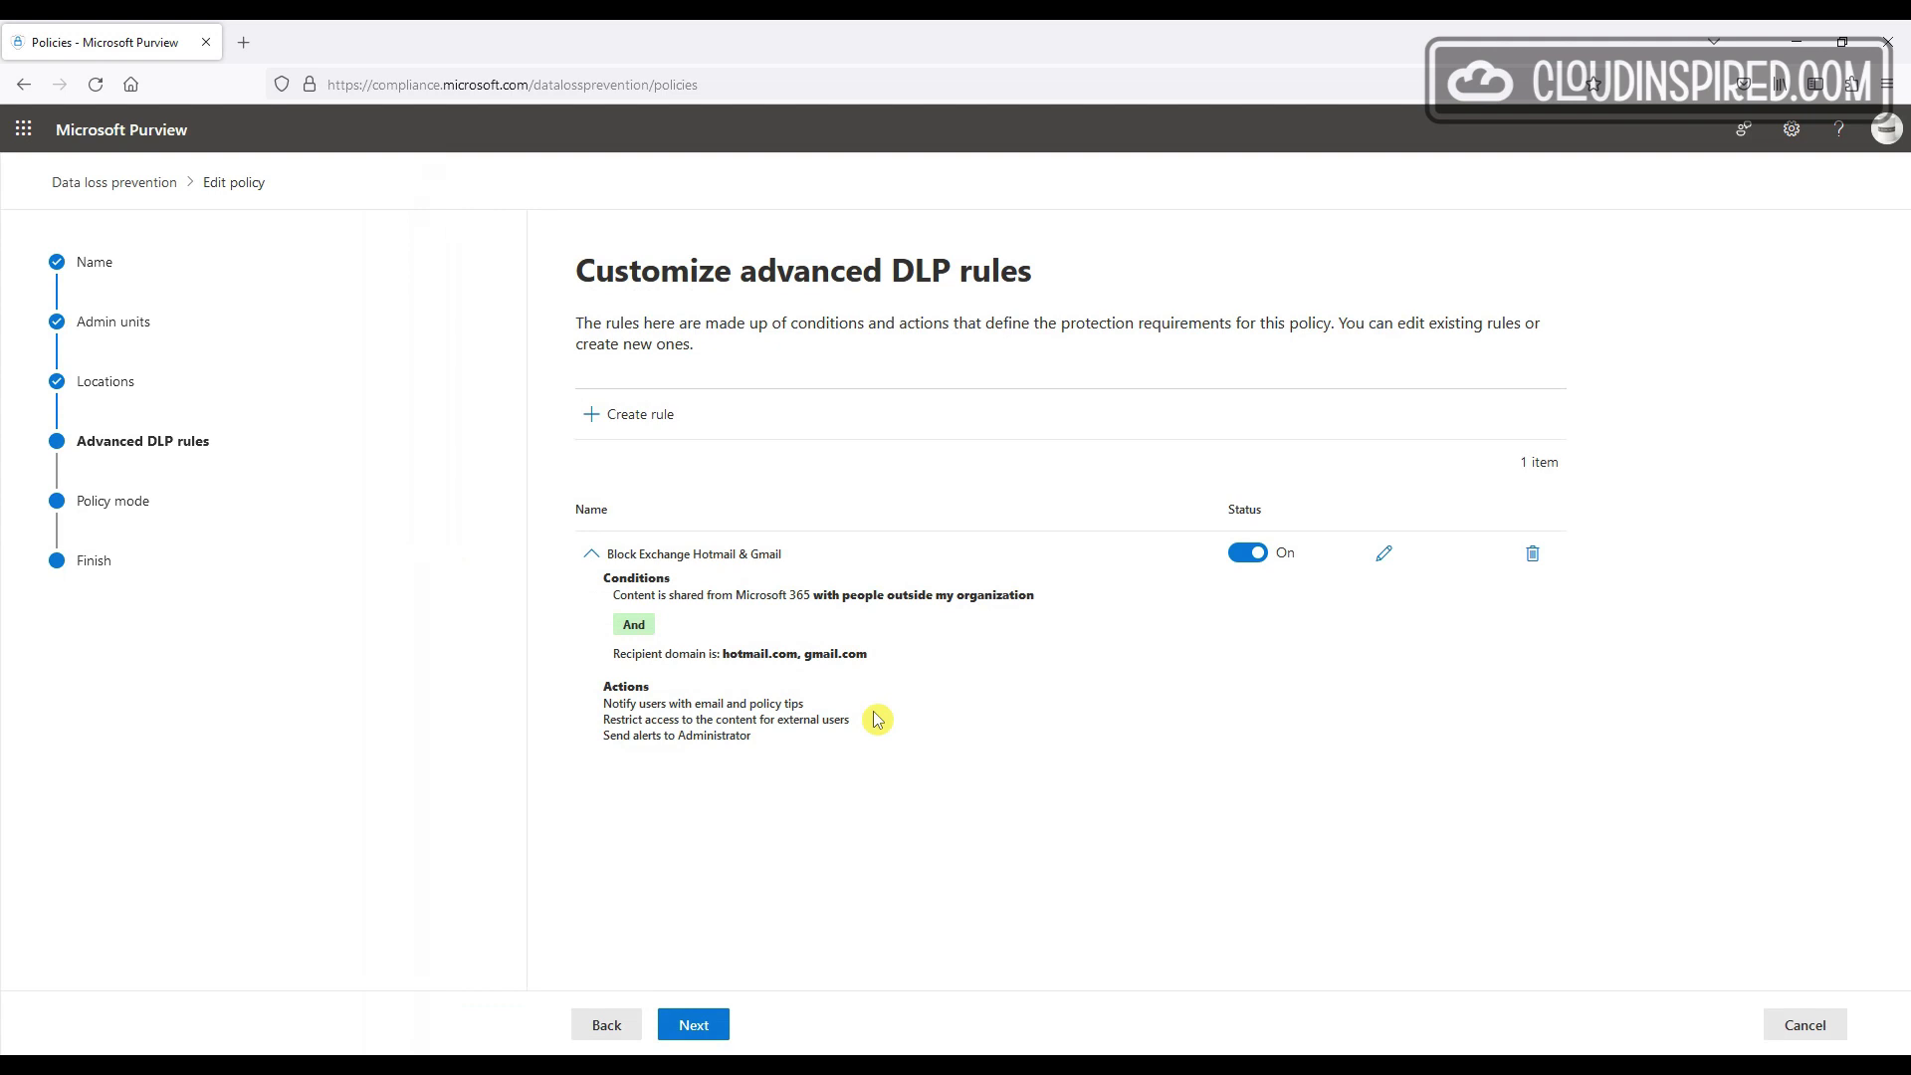
Step: Set the policy mode to turn the policy on immediately and submit the policy
click(724, 1029)
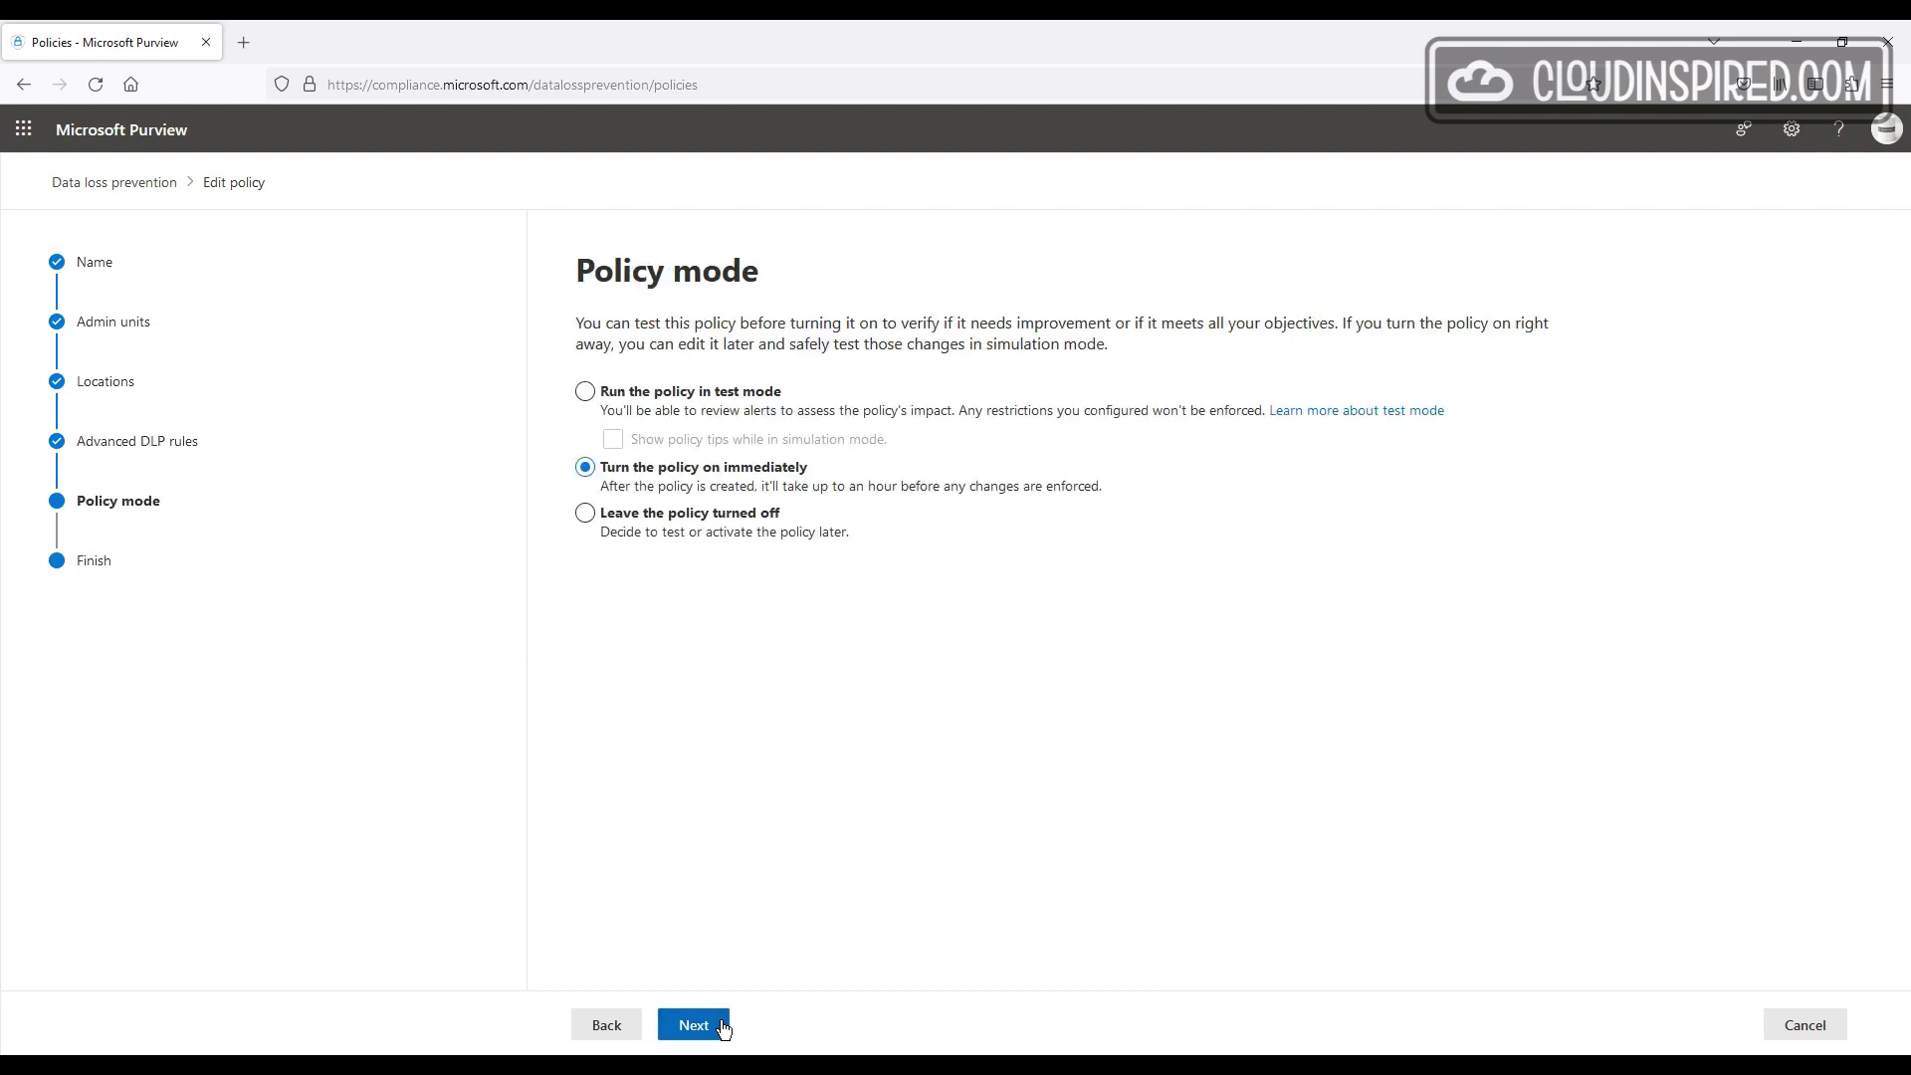
click(723, 1030)
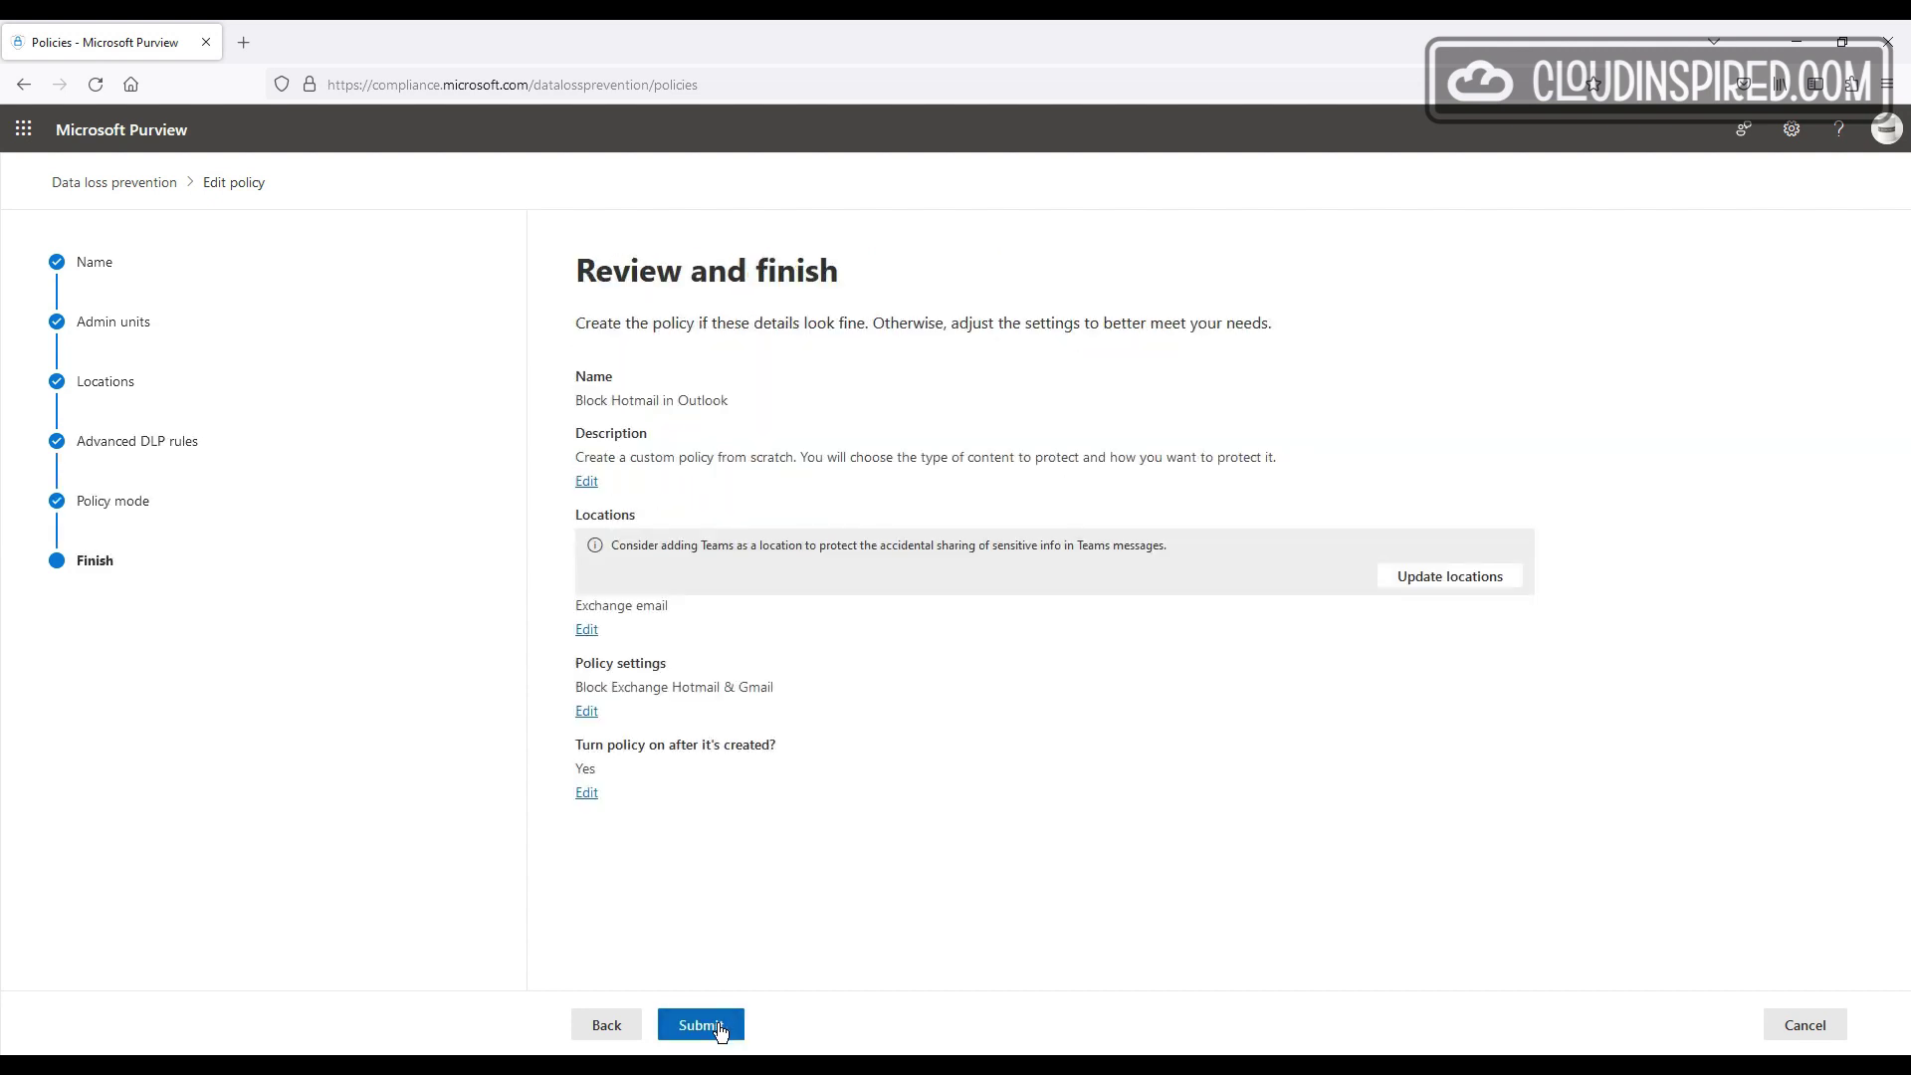
click(716, 1025)
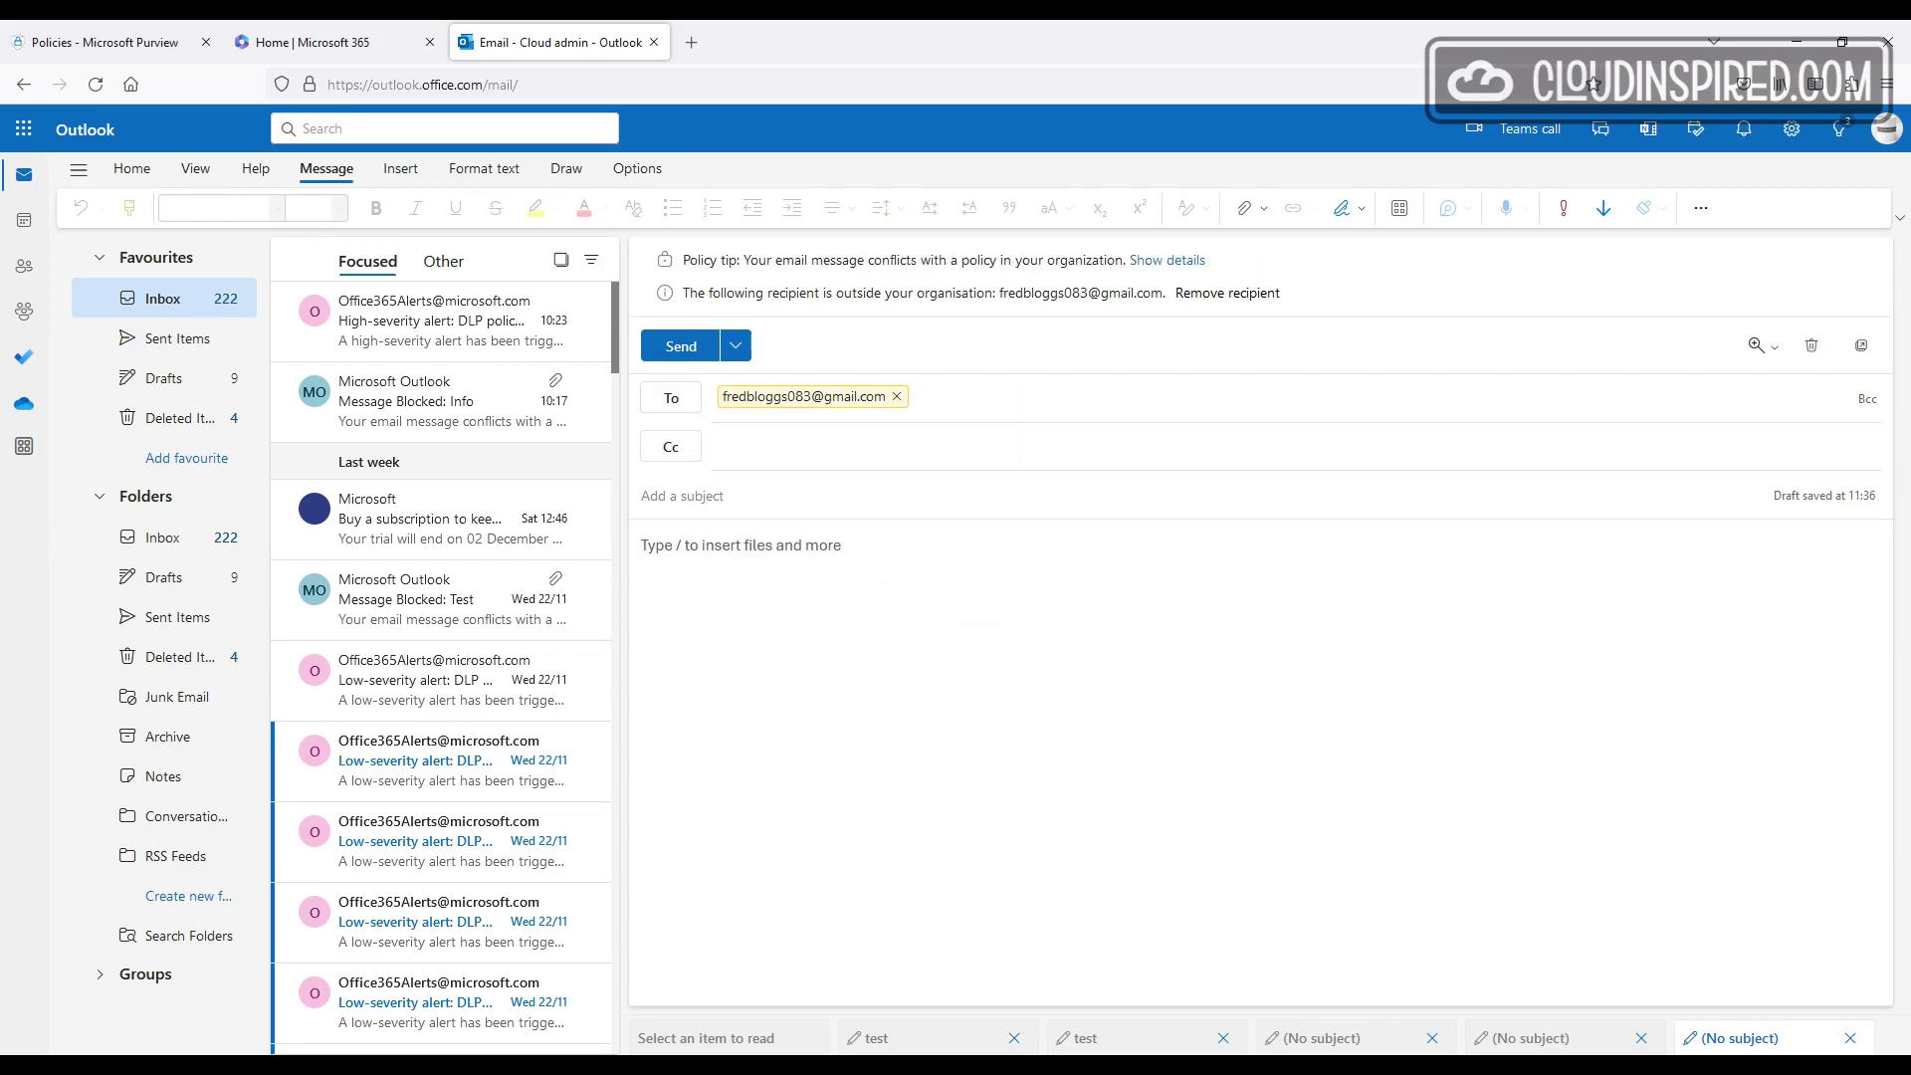
Step: Expand the policy tip's details on the draft to the Gmail recipient and check the information flagged as sensitive
click(985, 590)
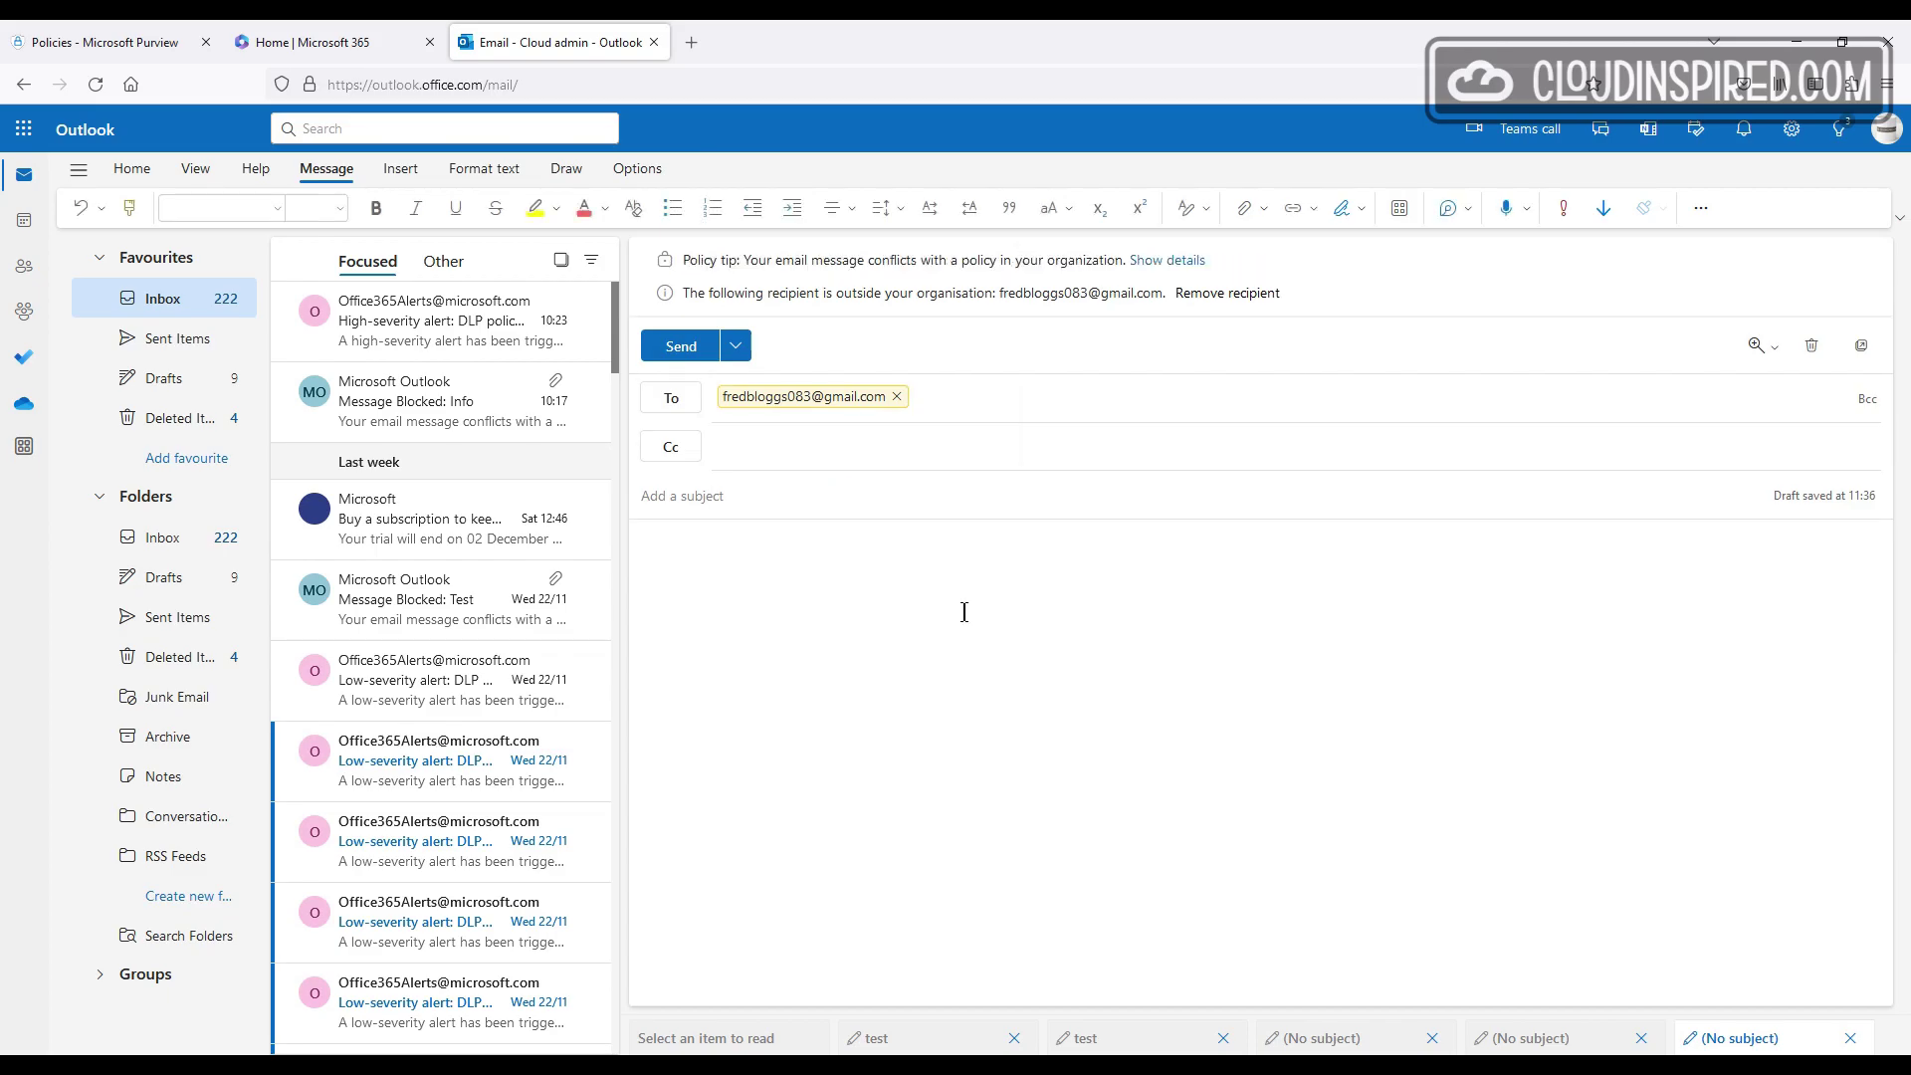
click(1171, 262)
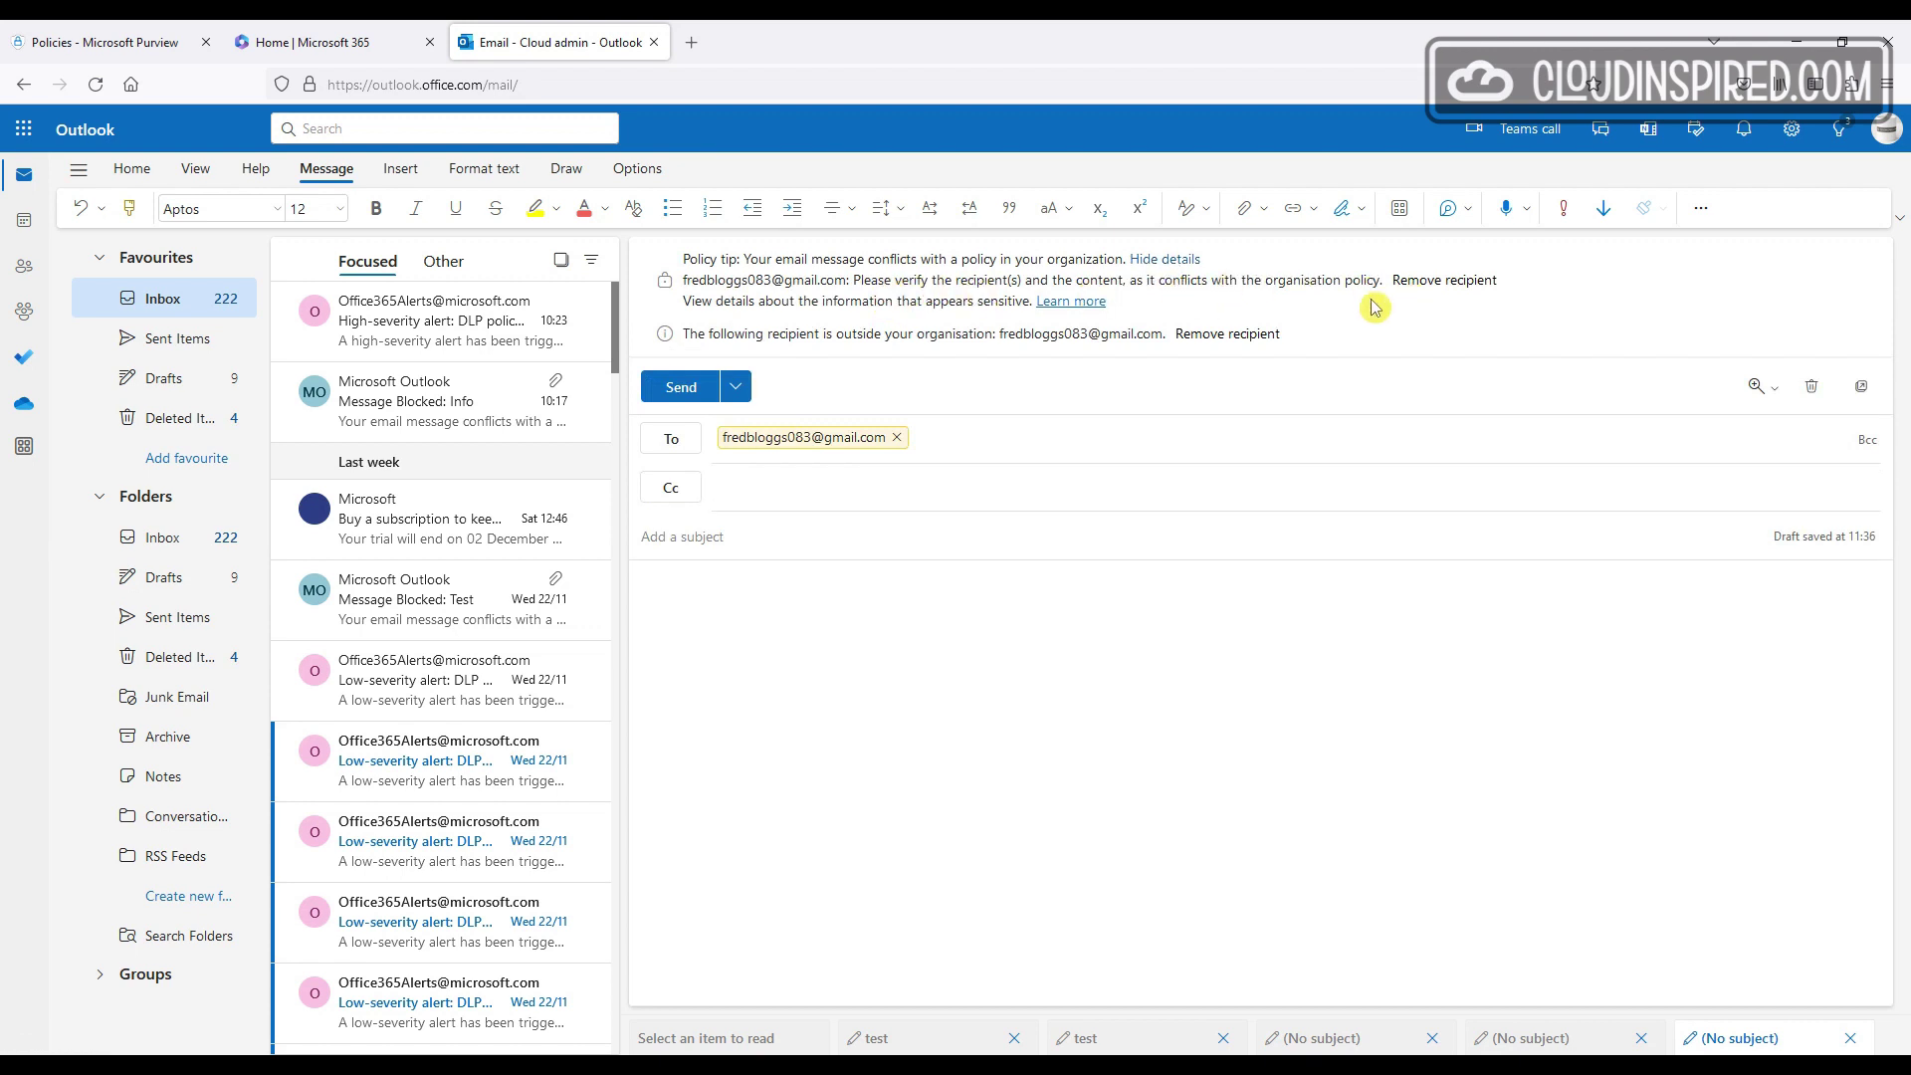
click(1095, 302)
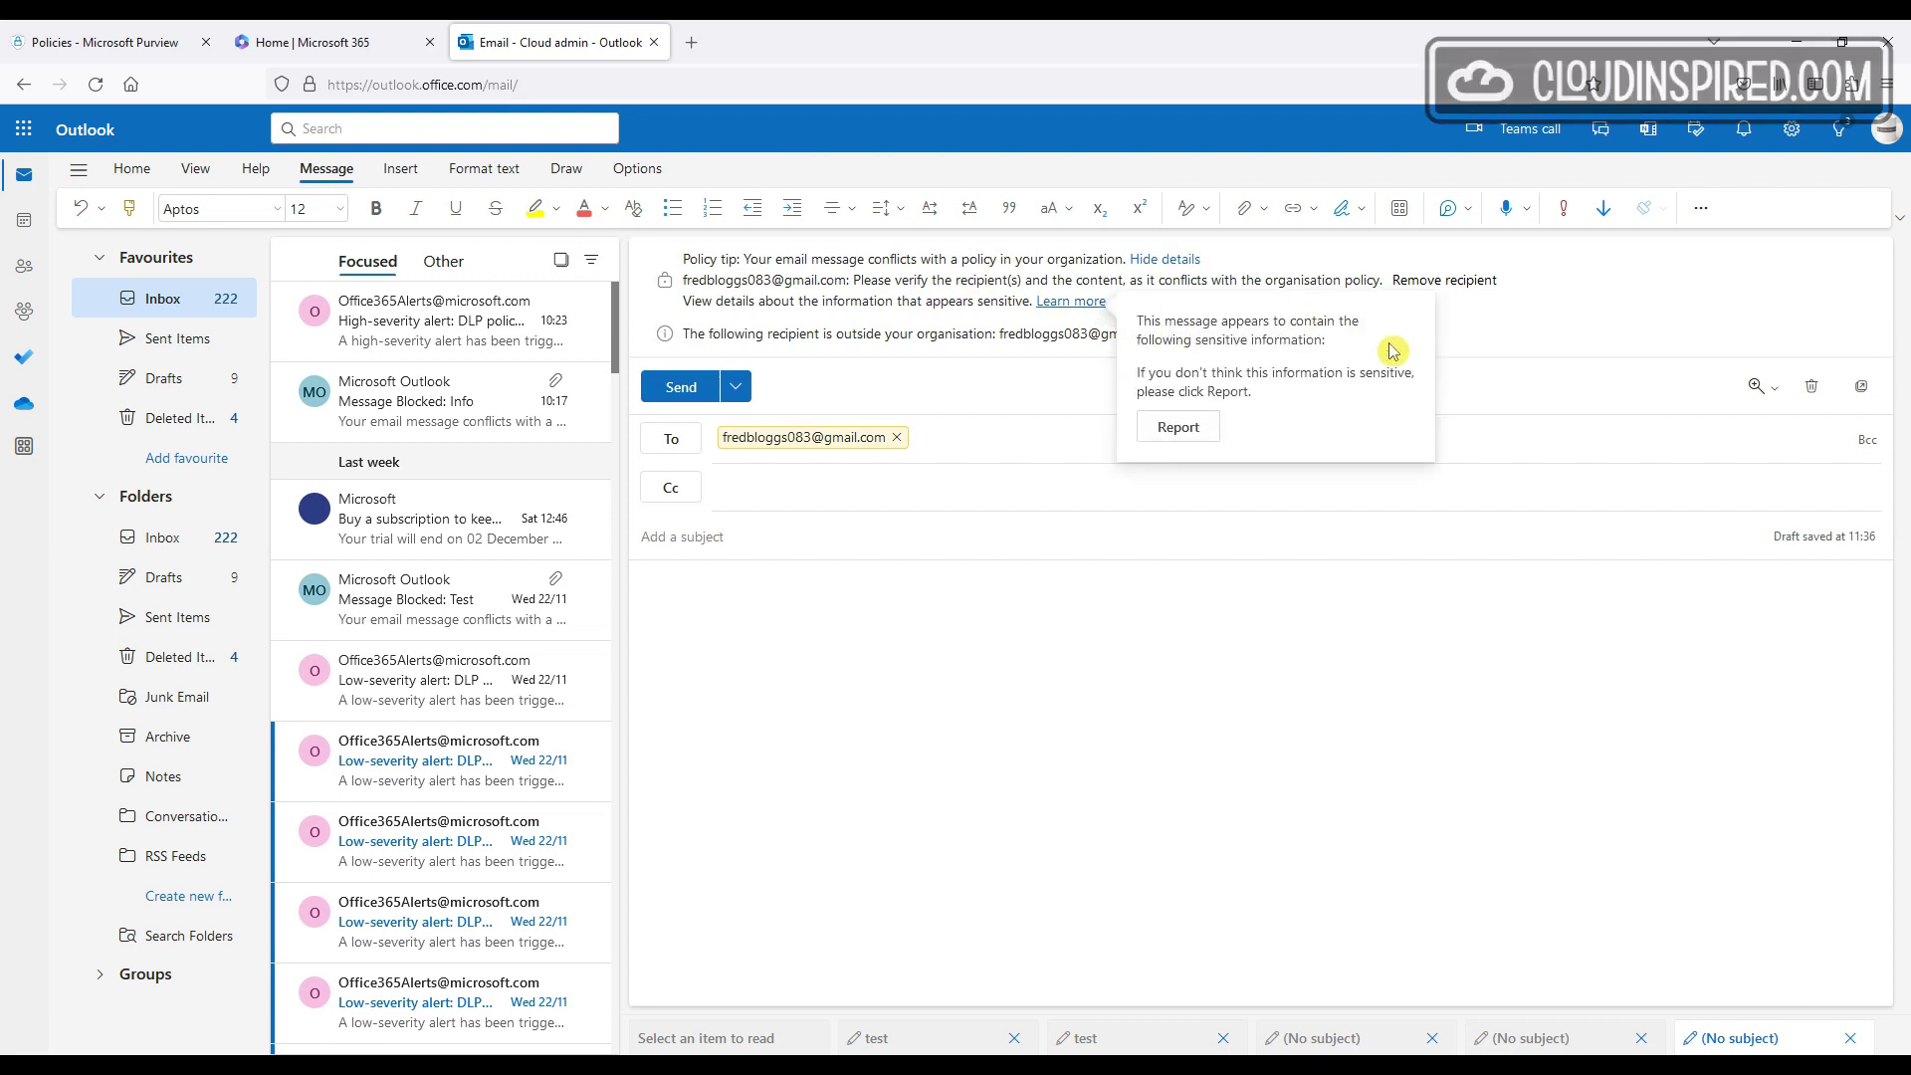
click(1490, 316)
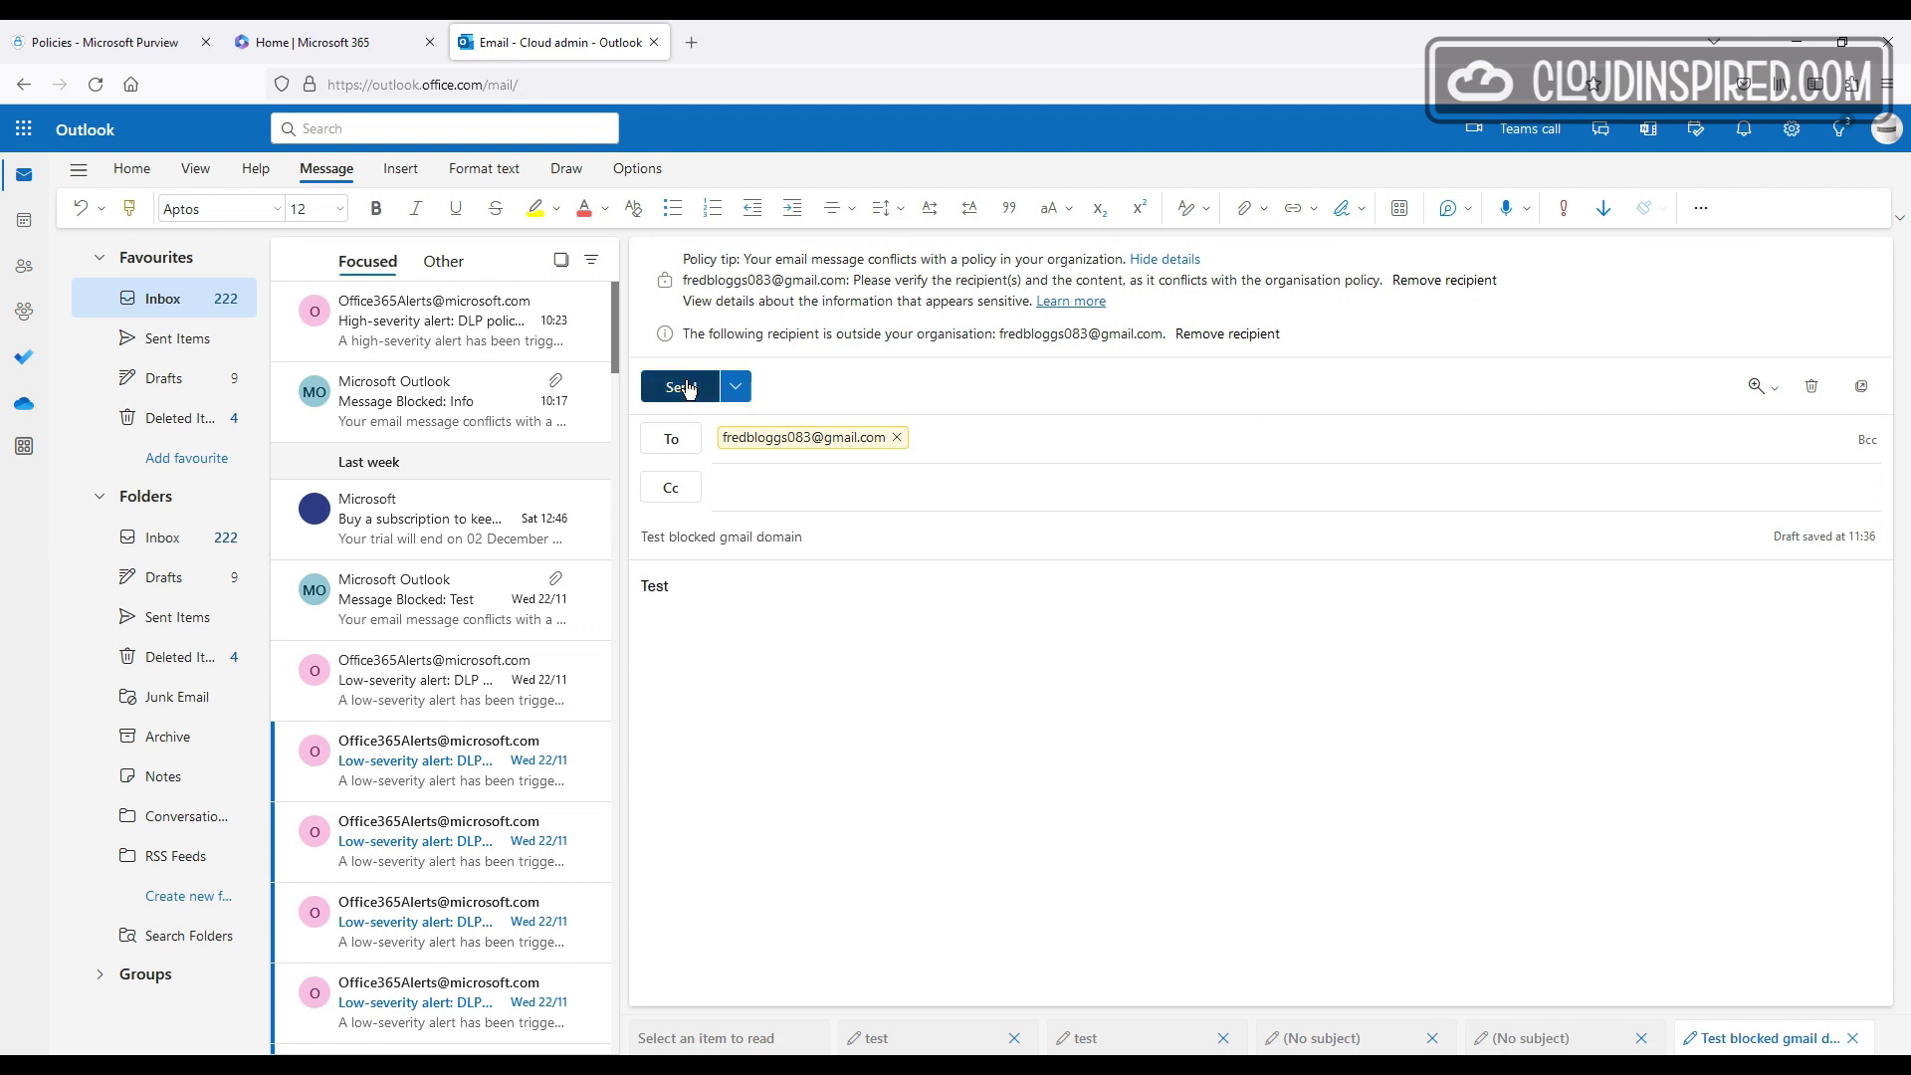
Step: Send the Gmail test email with subject "Test blocked gmail domain" and body "Test" from Outlook on the web and from desktop Outlook
click(685, 387)
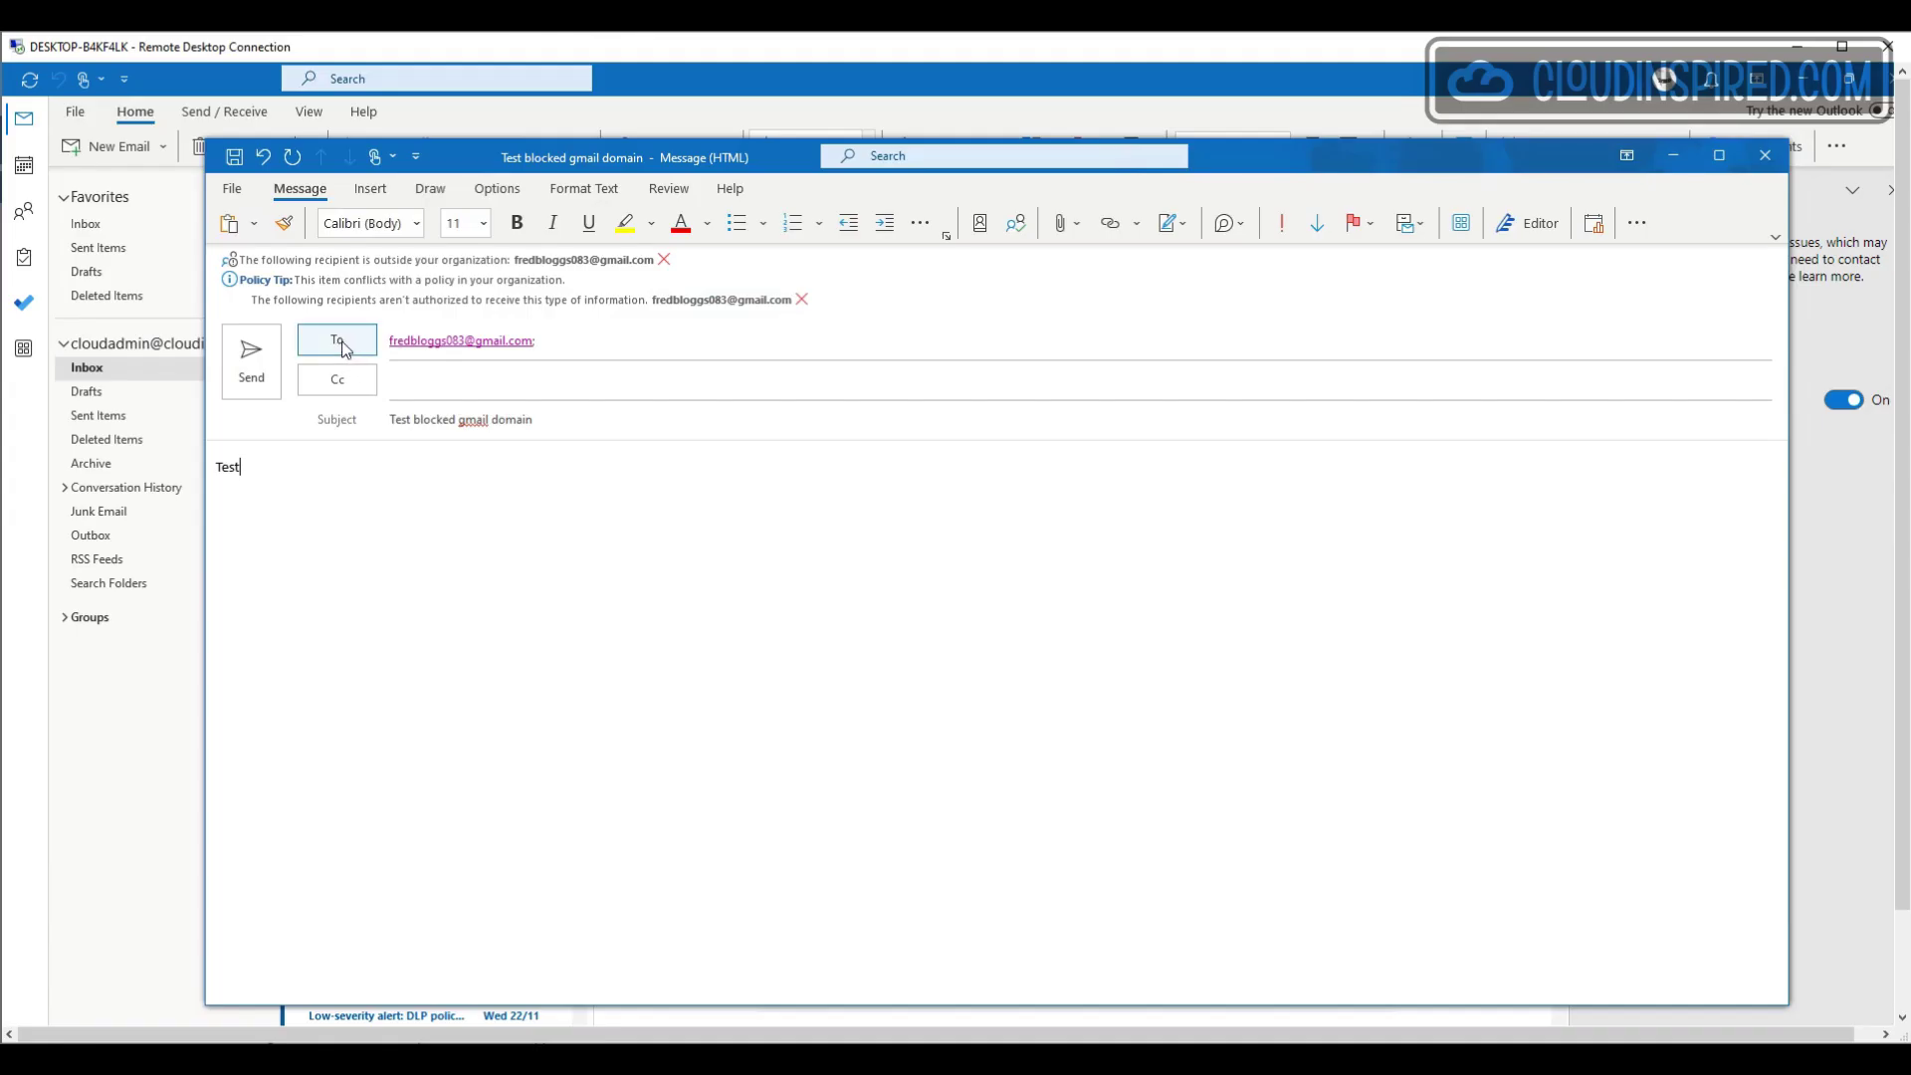
click(252, 355)
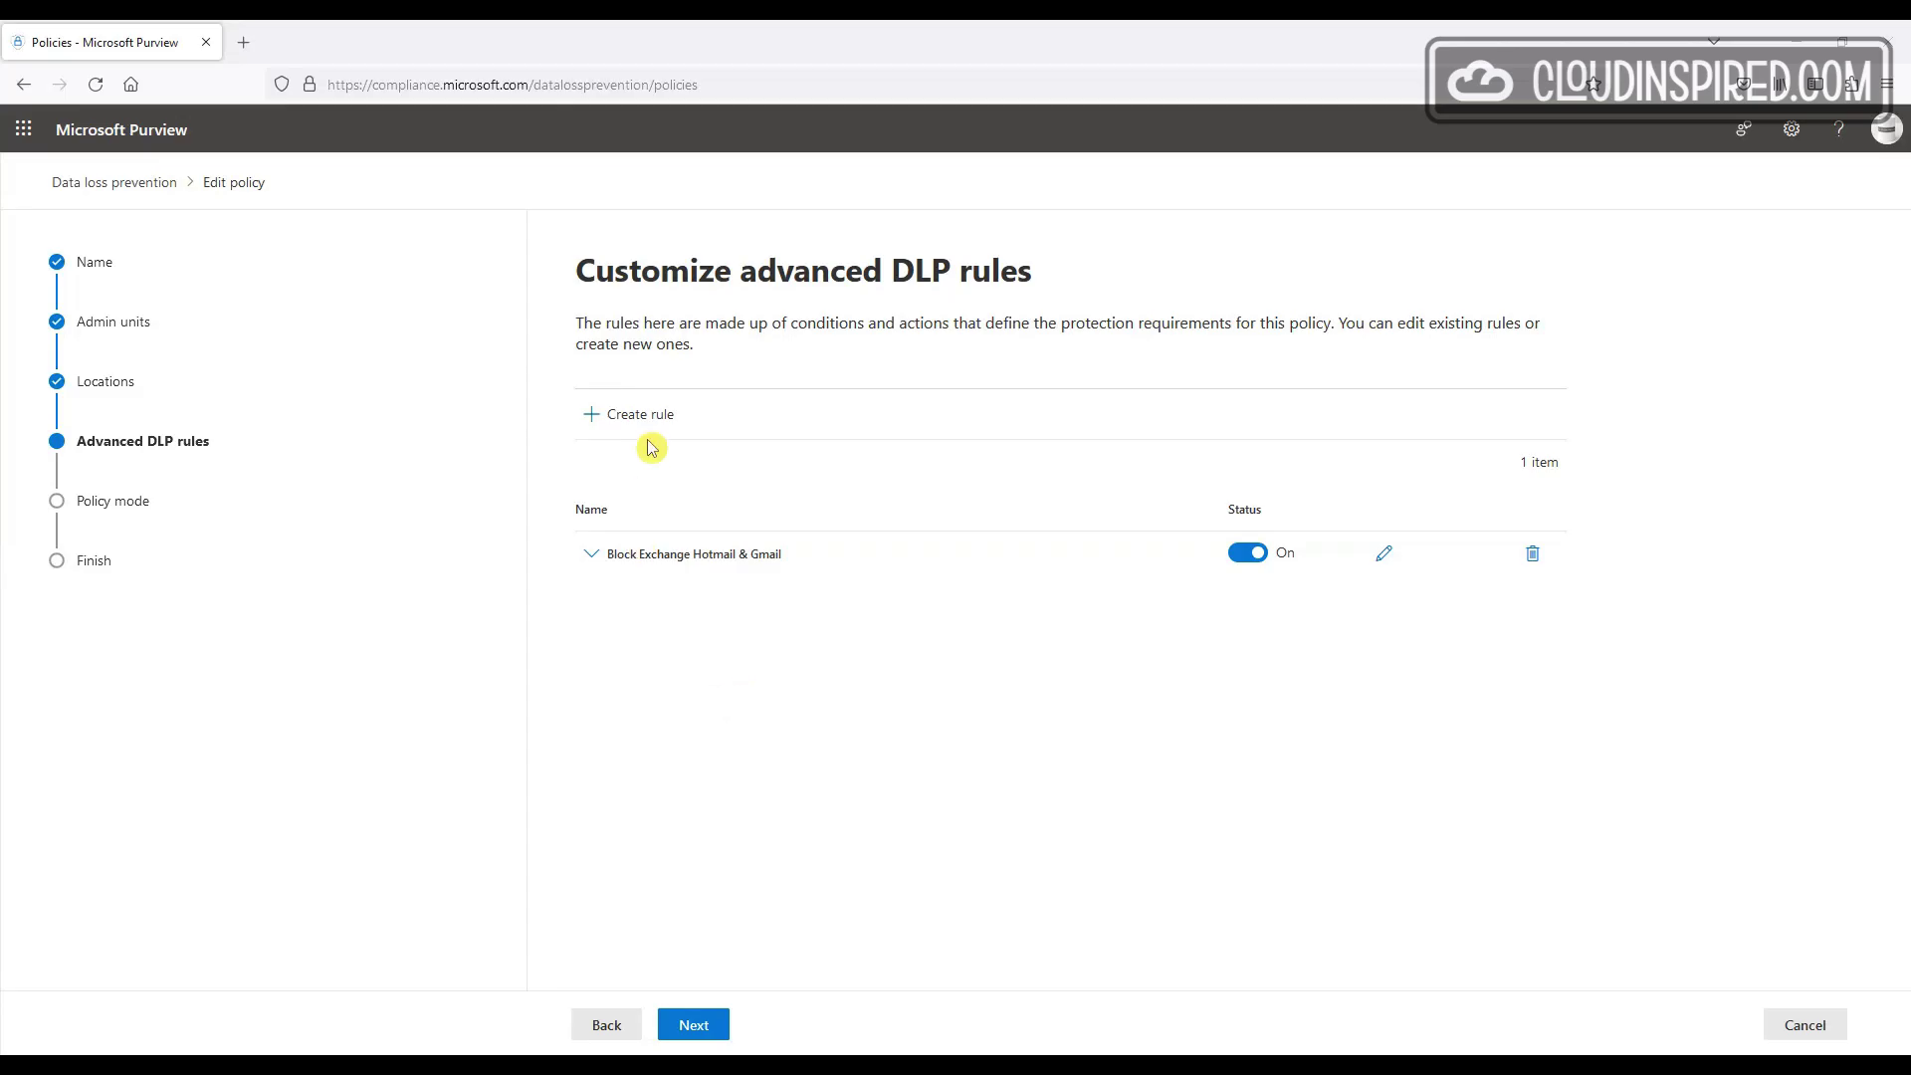
Step: In Purview, create a rule named "Subject or body of email contains words or phrases" with a condition for content shared with people outside my organization
click(647, 415)
text(Subject or body of email contains words or phrases)
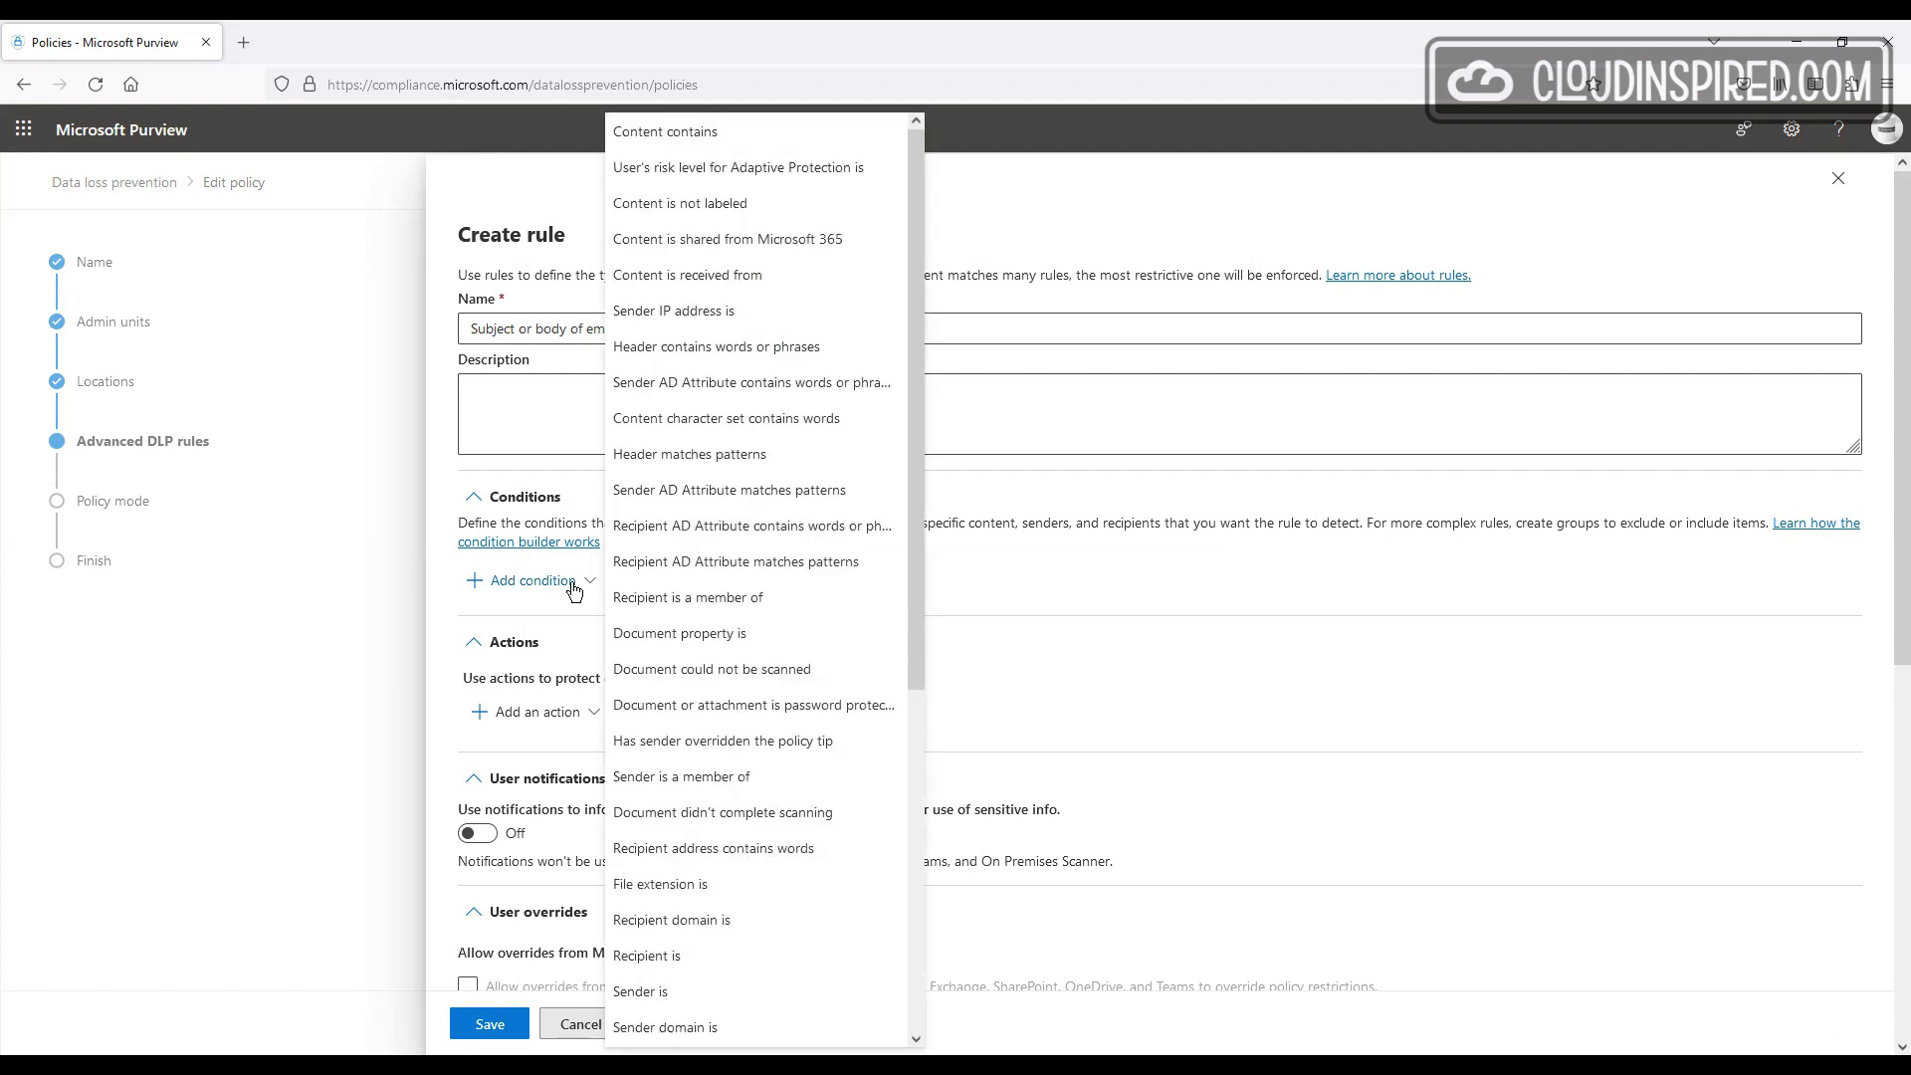
click(793, 241)
click(737, 713)
click(738, 781)
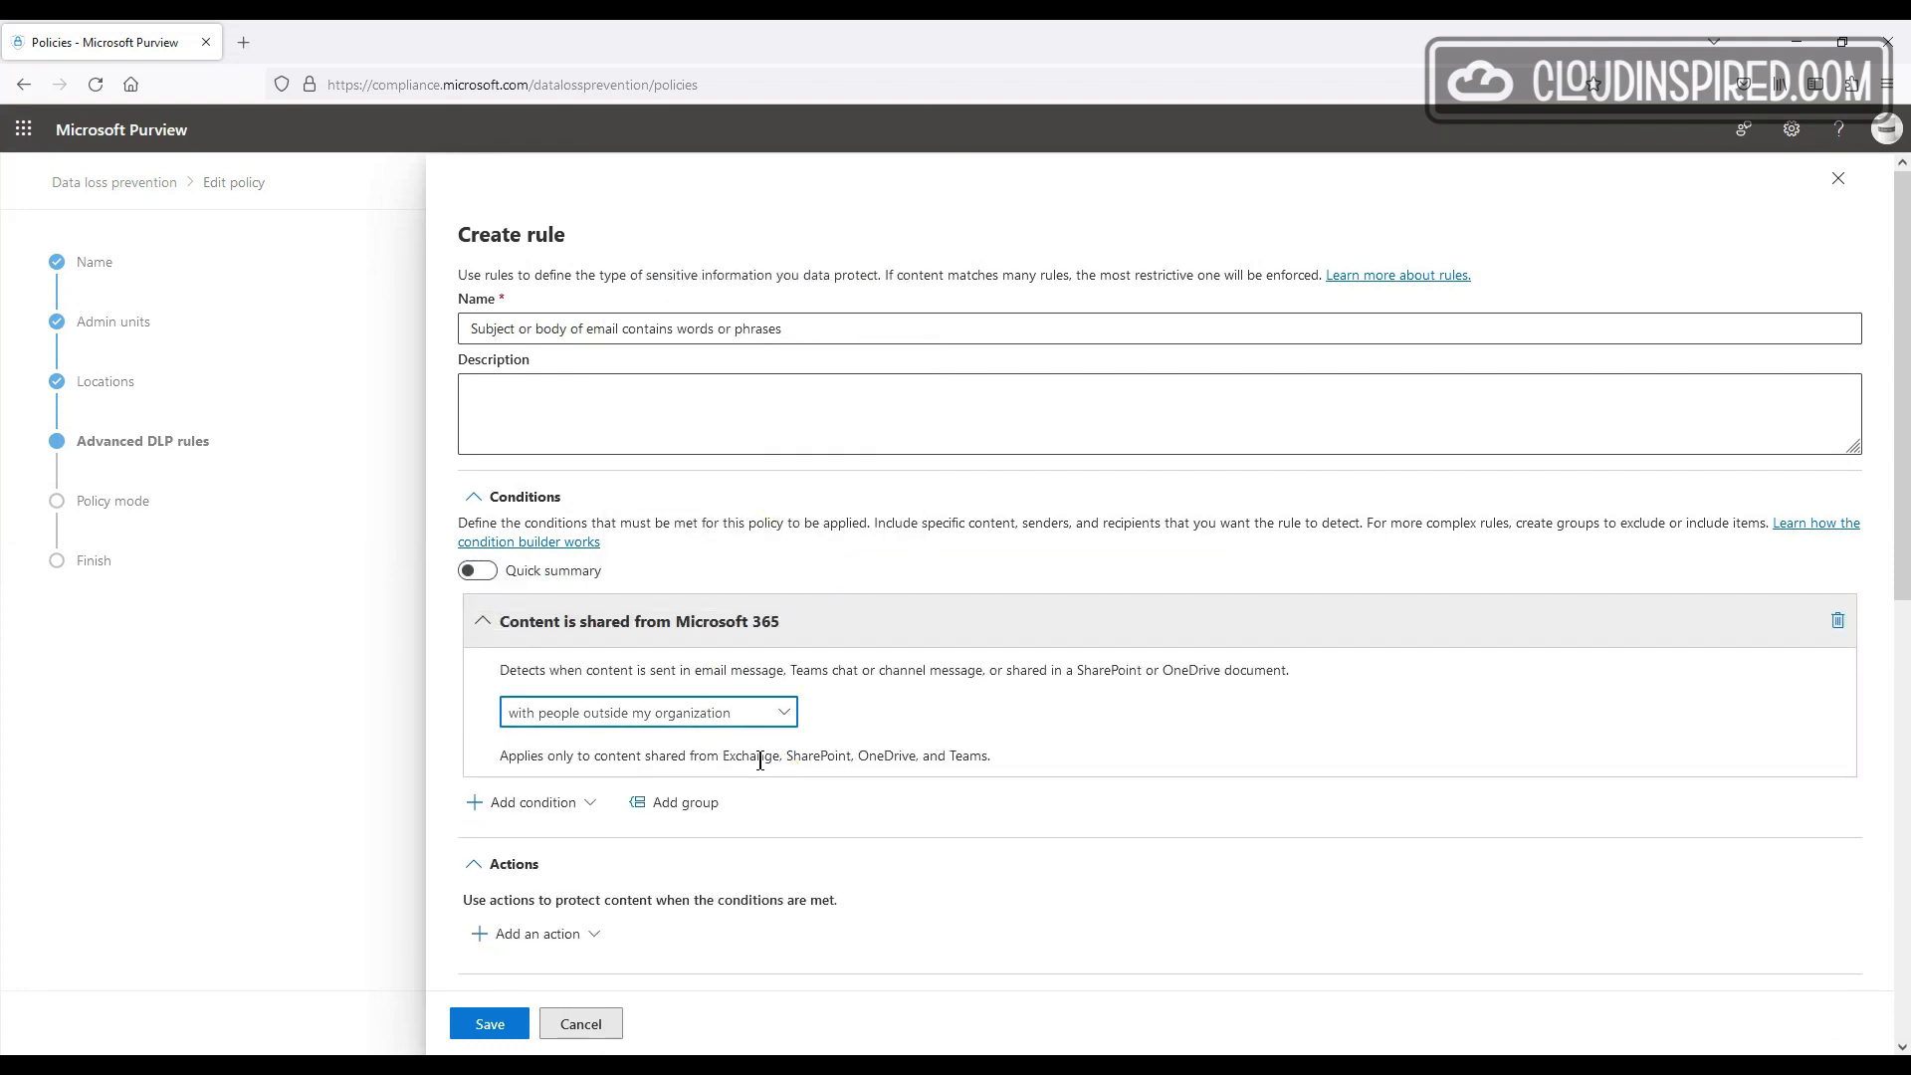
Step: Add a "Subject or body contains words or phrases" condition with the words security, pincode, password, lock, code and doorcode
click(588, 804)
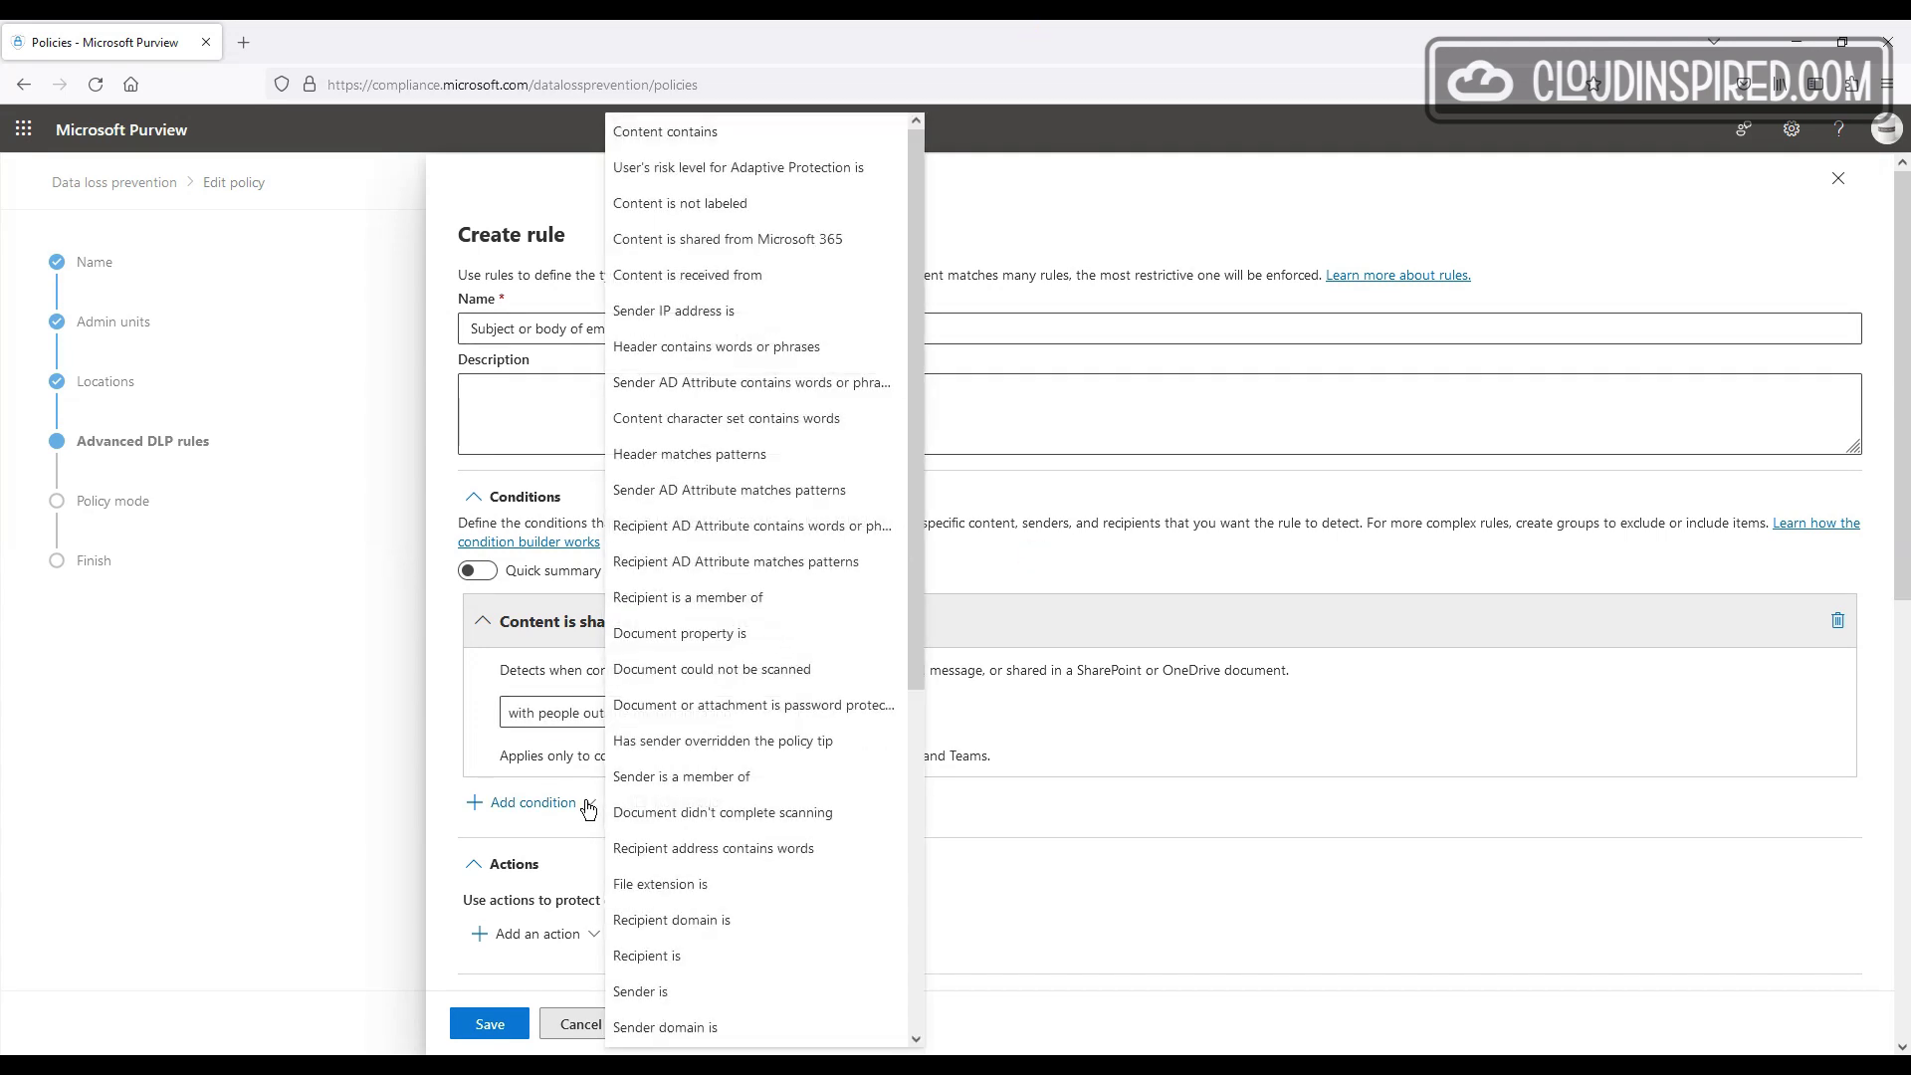
scroll(854, 774, down, 5)
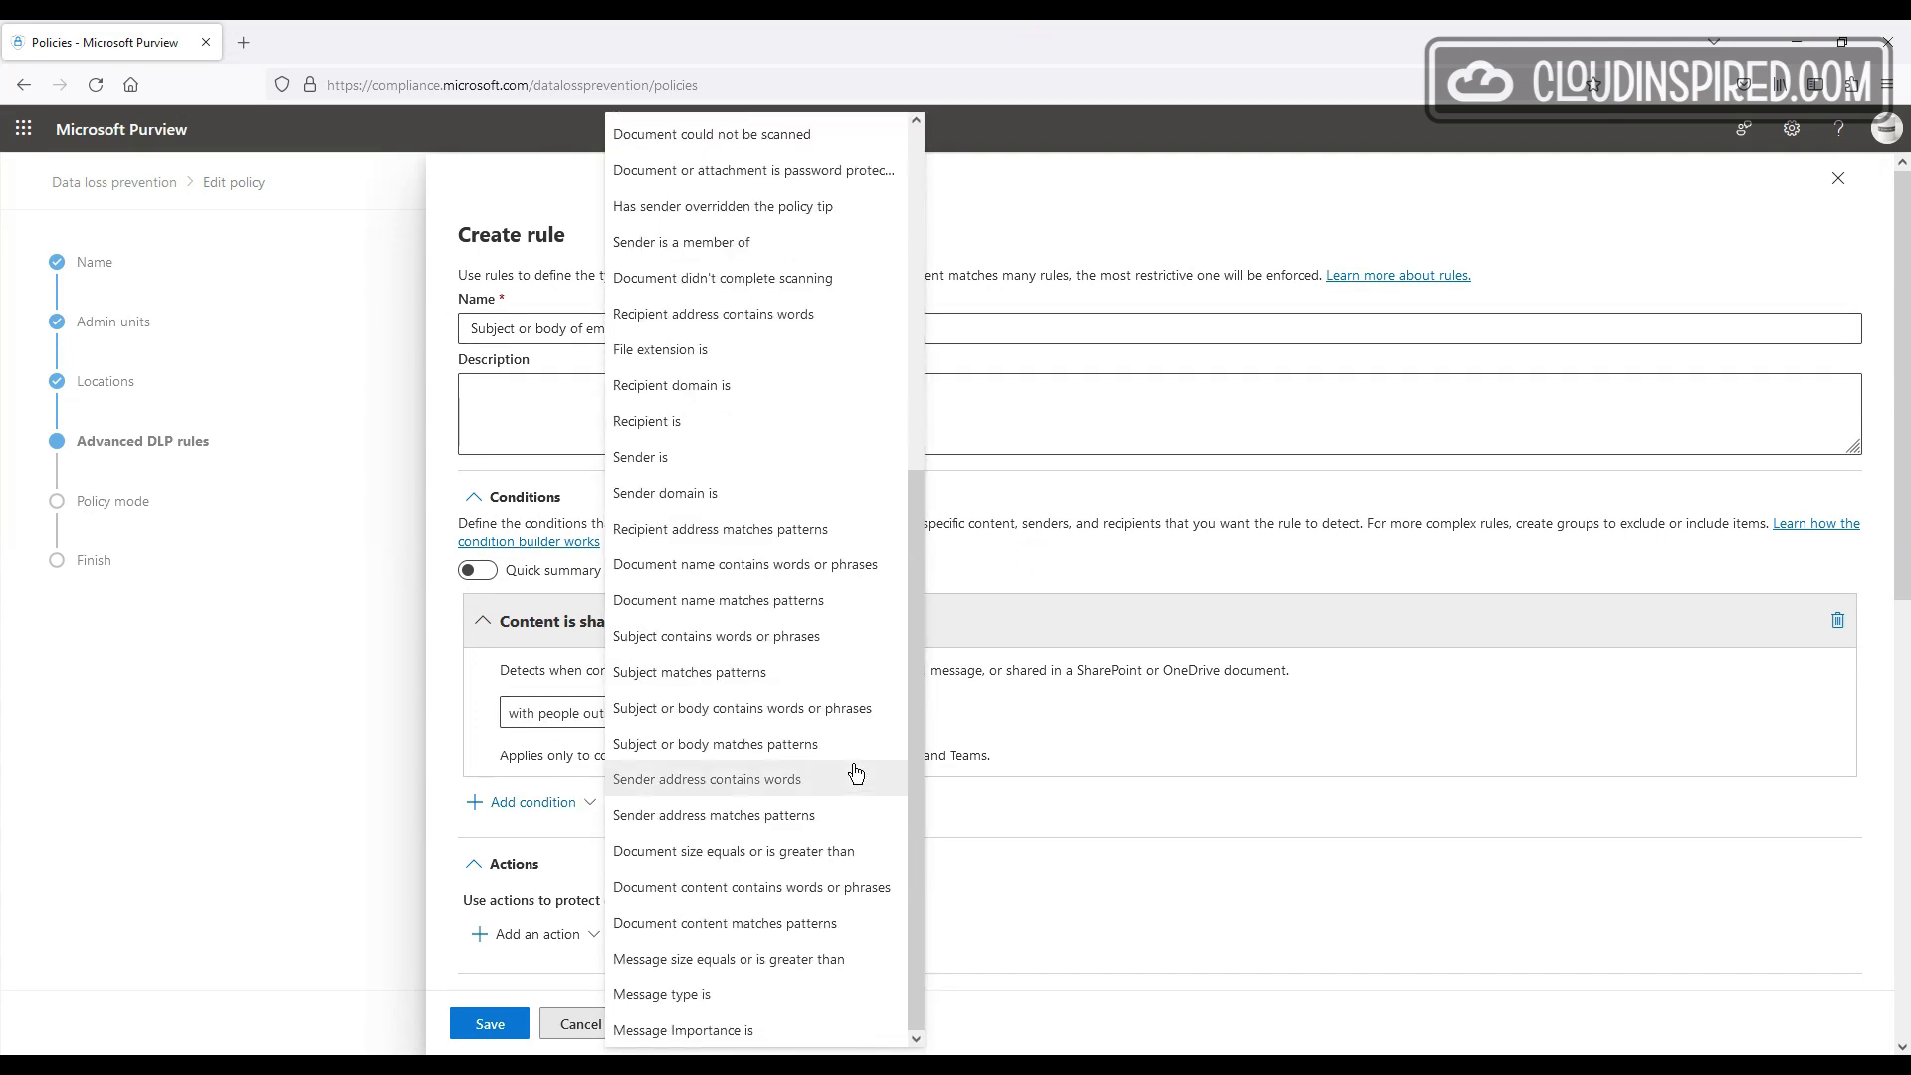
click(866, 709)
scroll(866, 723, down, 5)
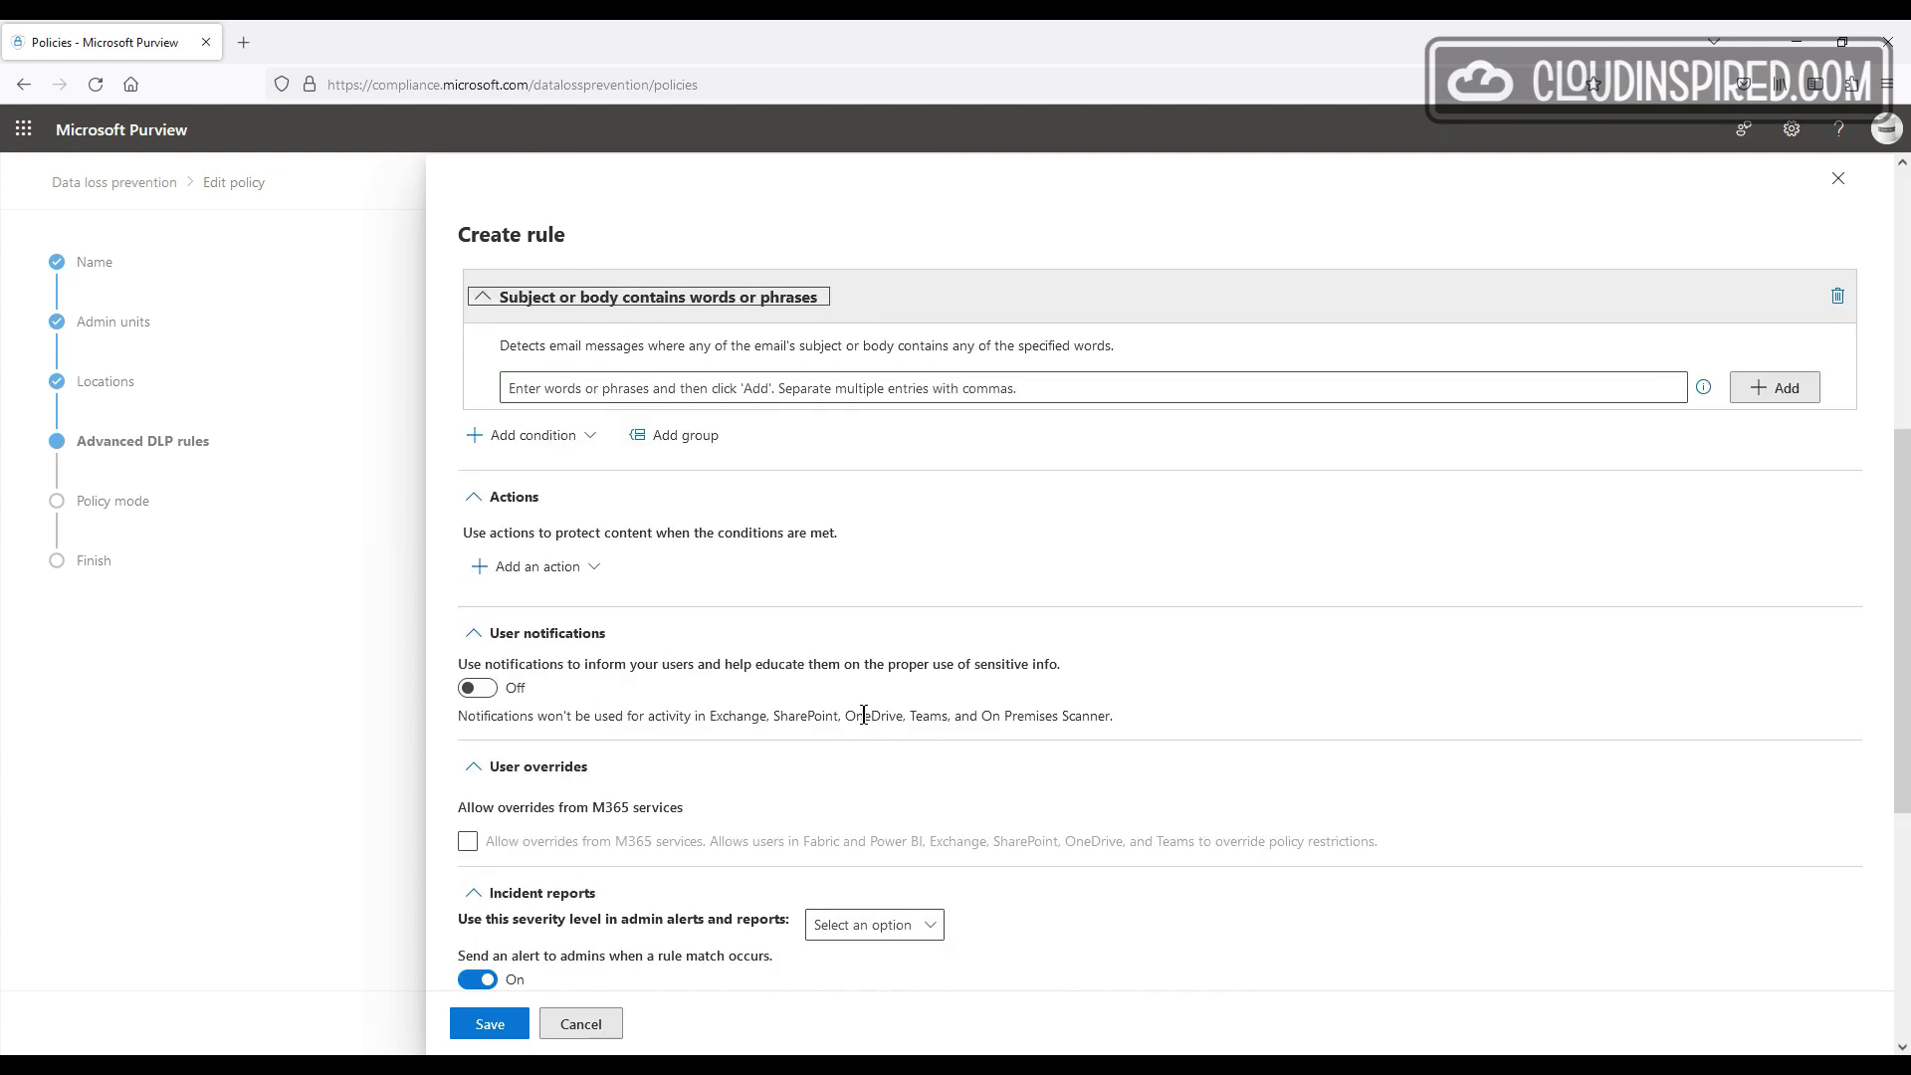
click(891, 629)
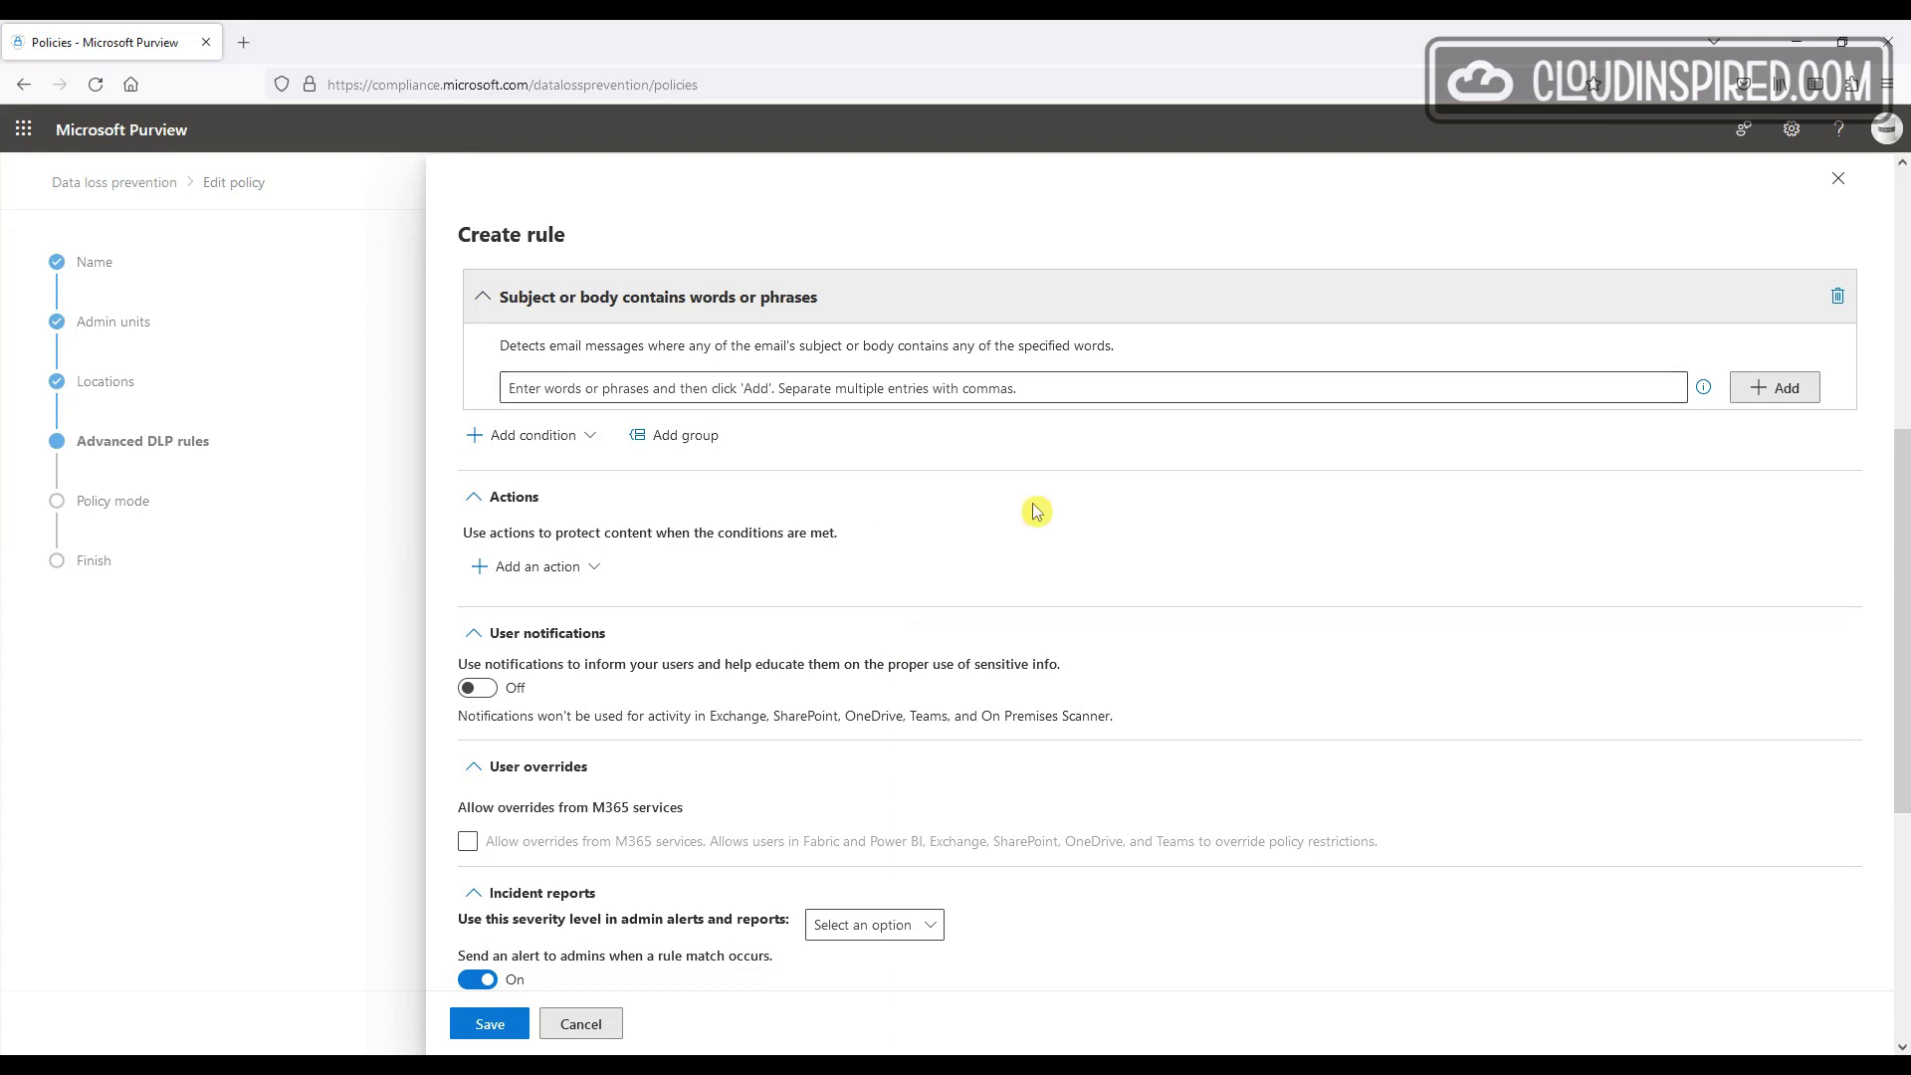
click(564, 392)
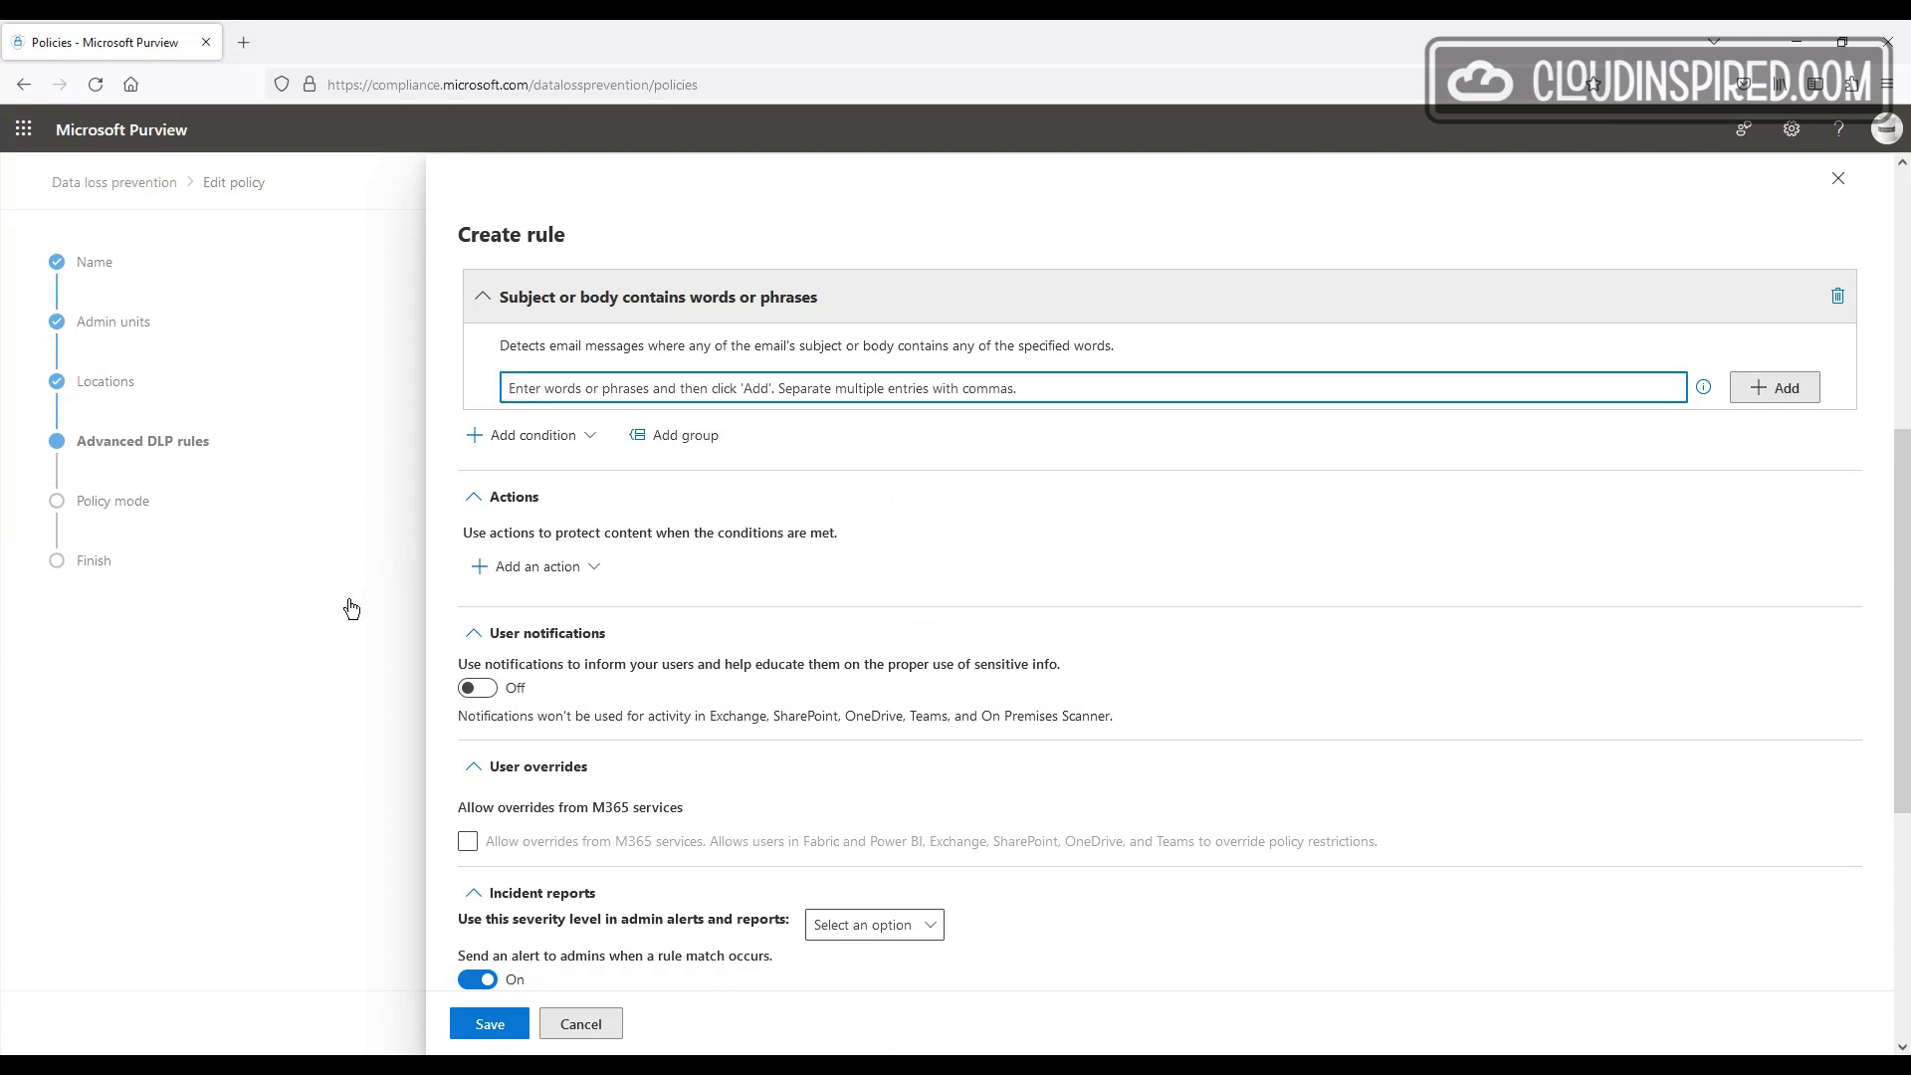
key(ctrl+v)
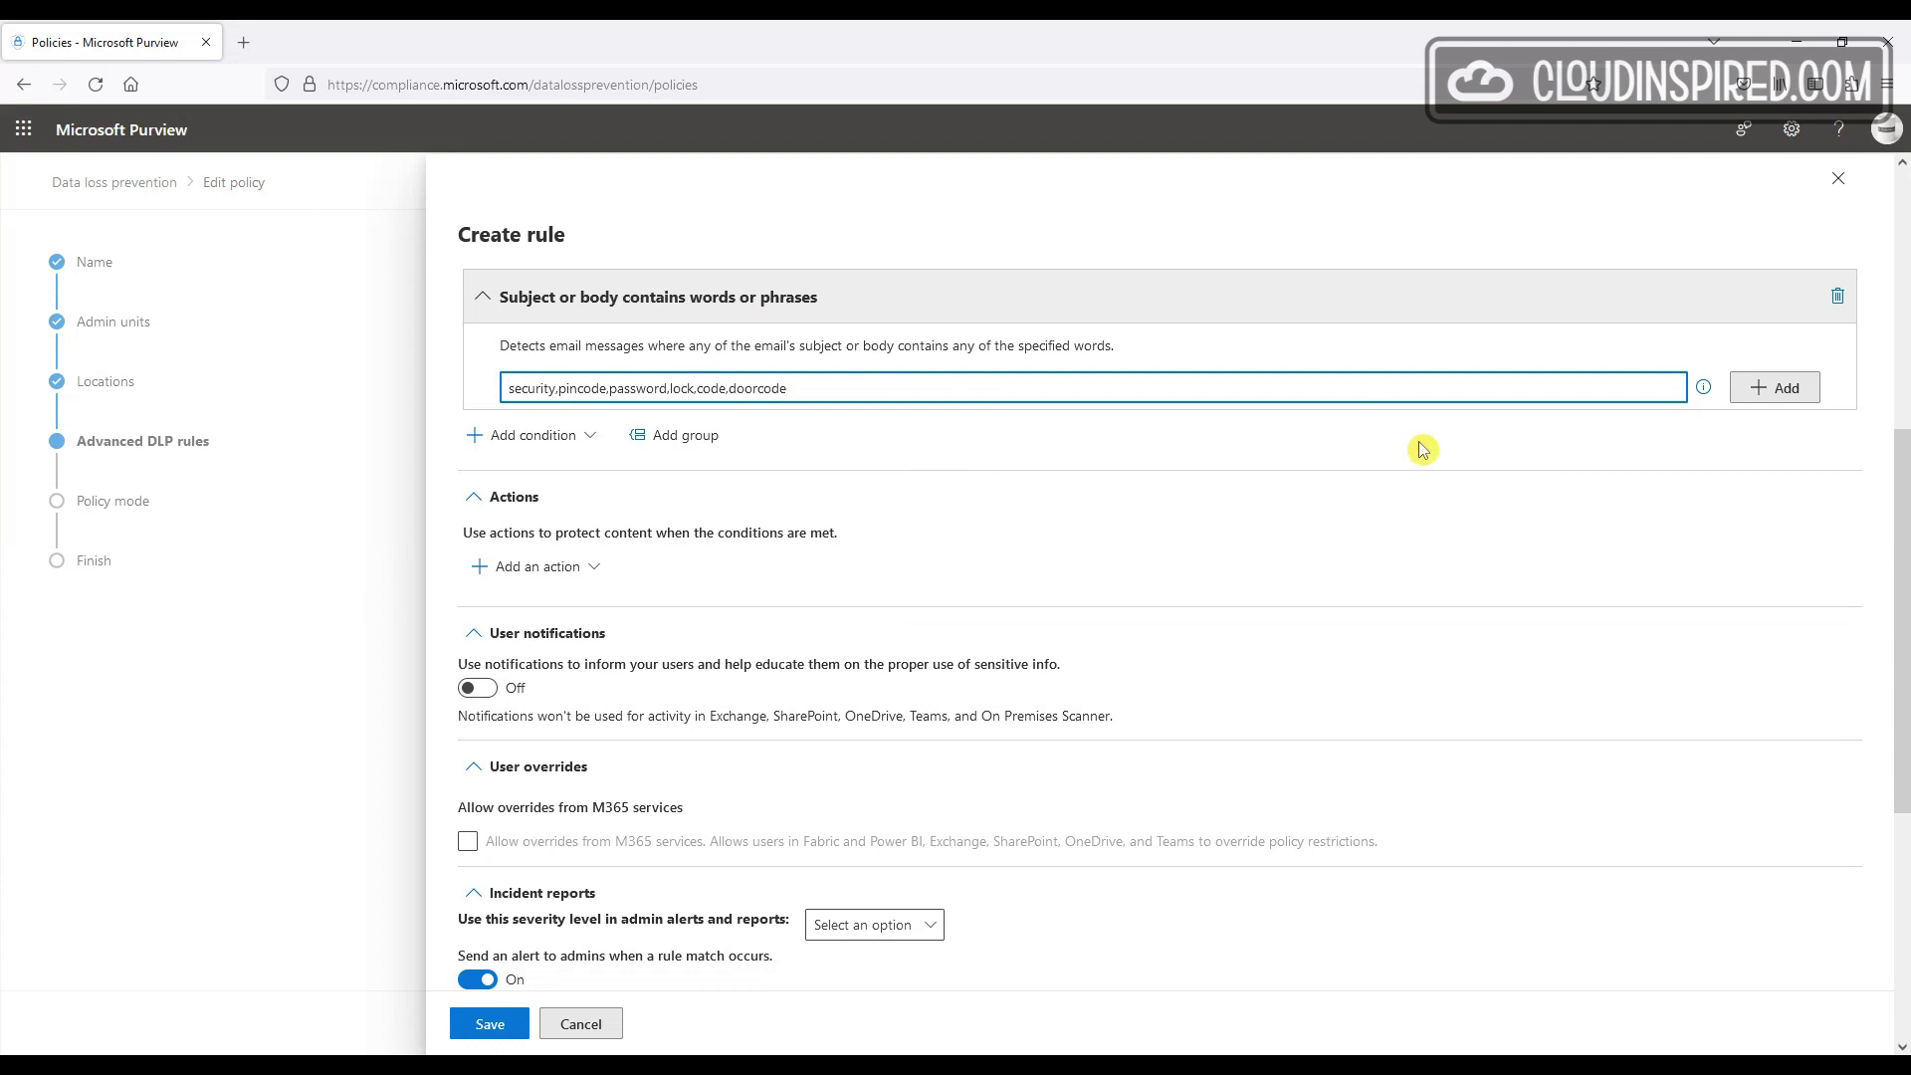
click(1773, 391)
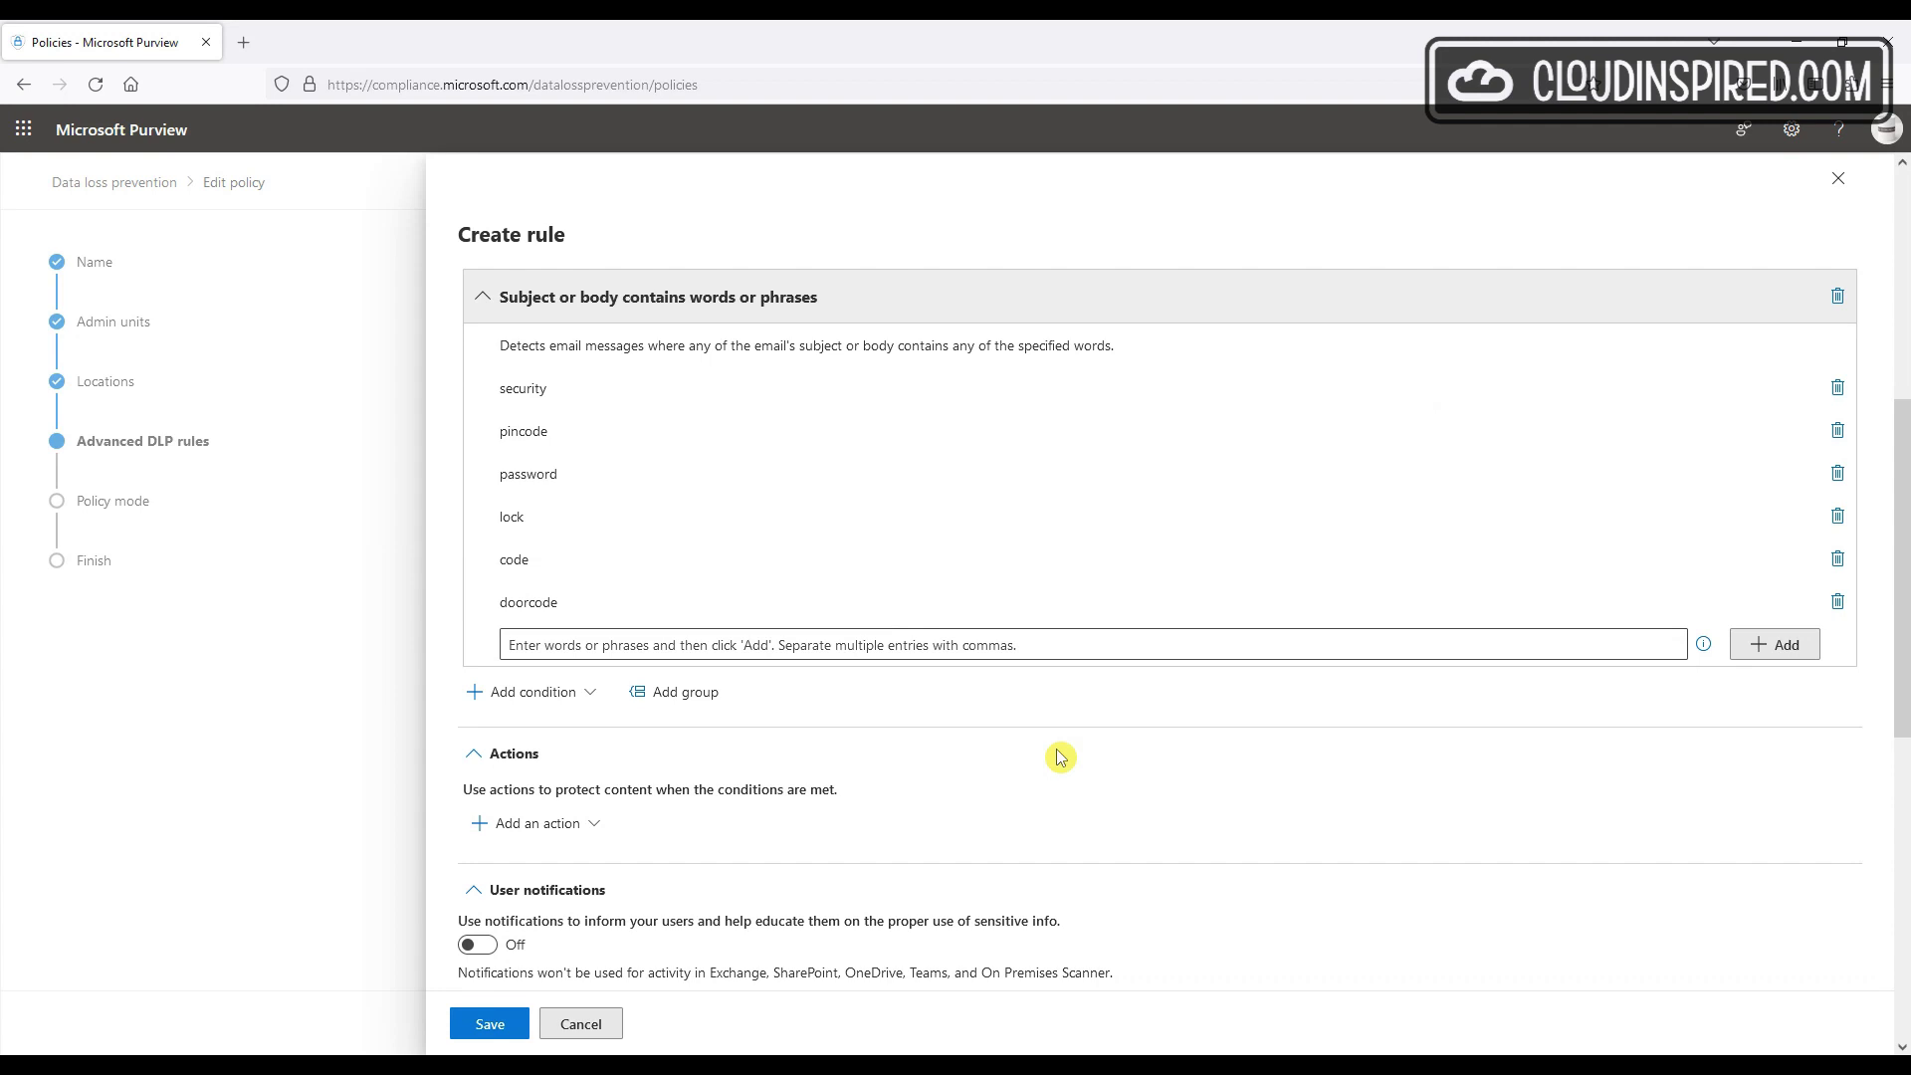
Step: Add the action restricting Microsoft 365 content, blocking only people outside the organization, and turn on user notifications
scroll(1059, 757, down, 4)
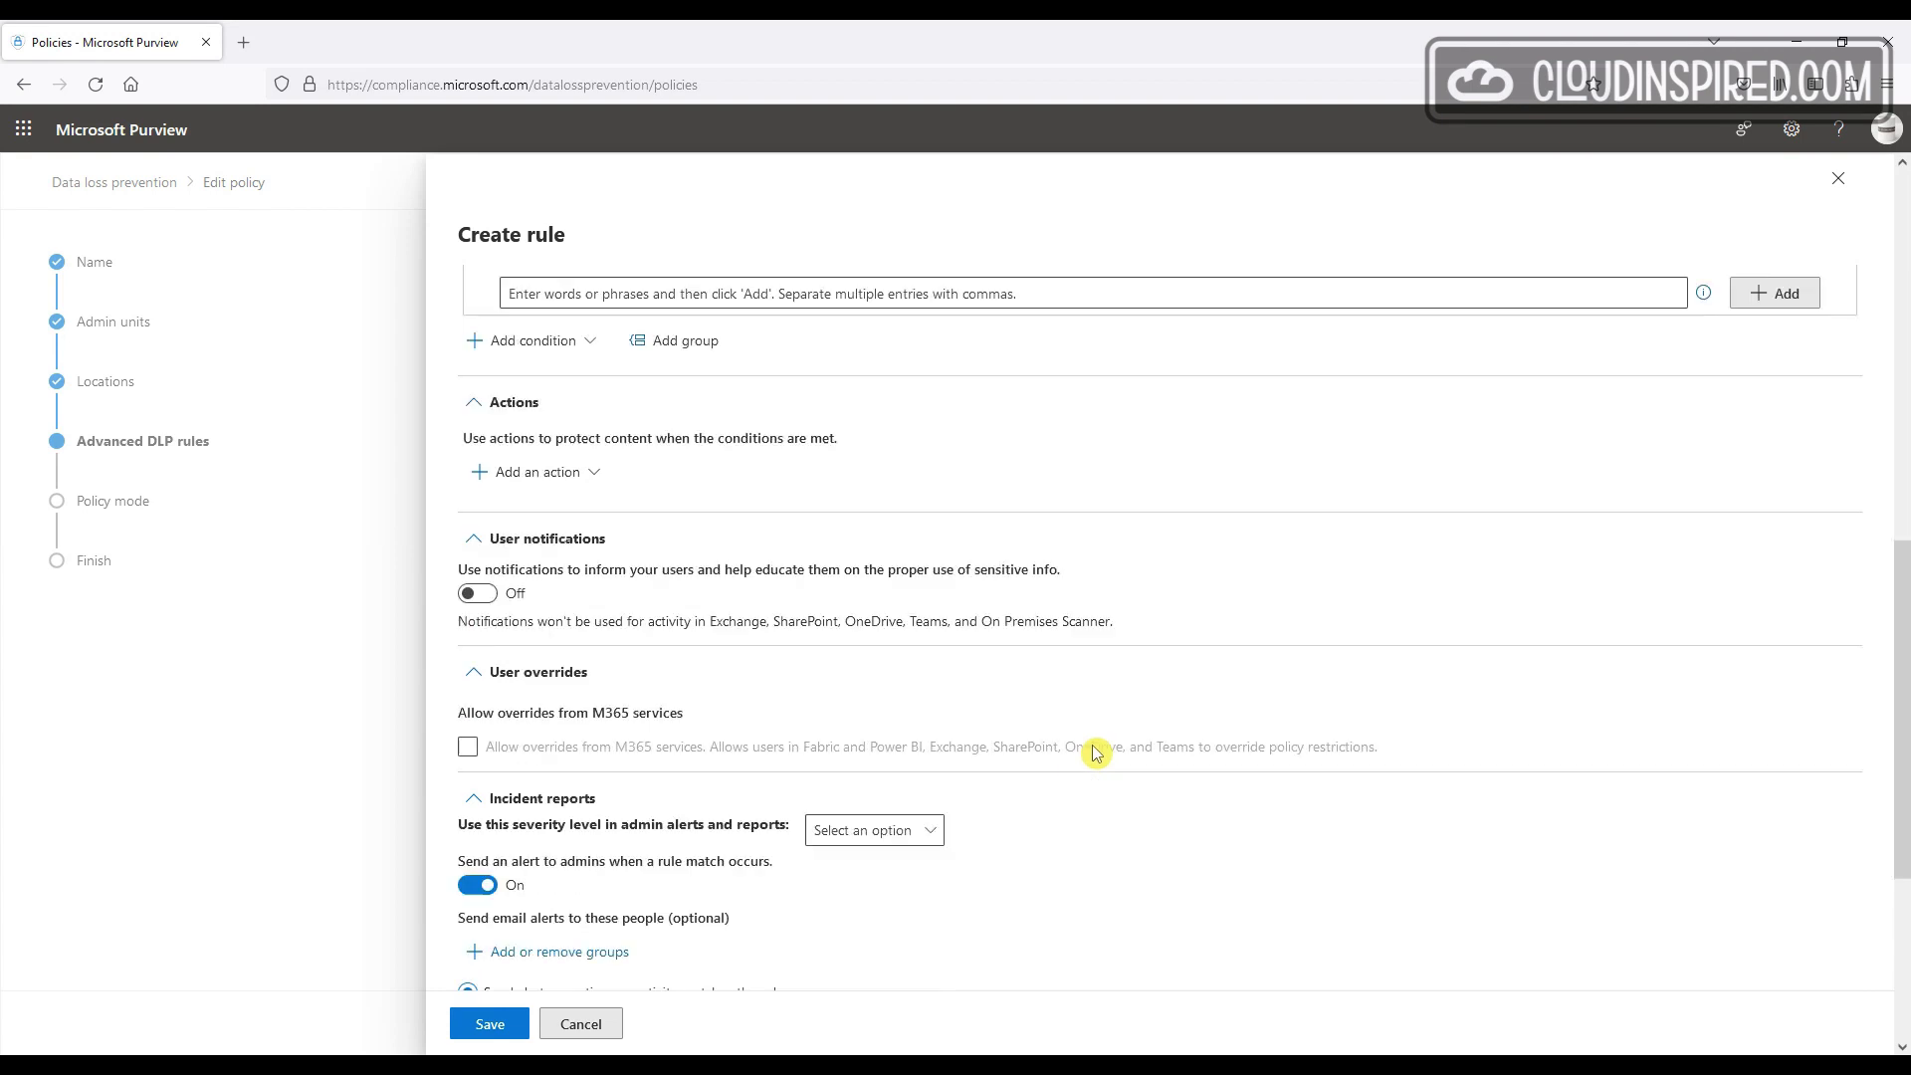
click(589, 444)
click(619, 488)
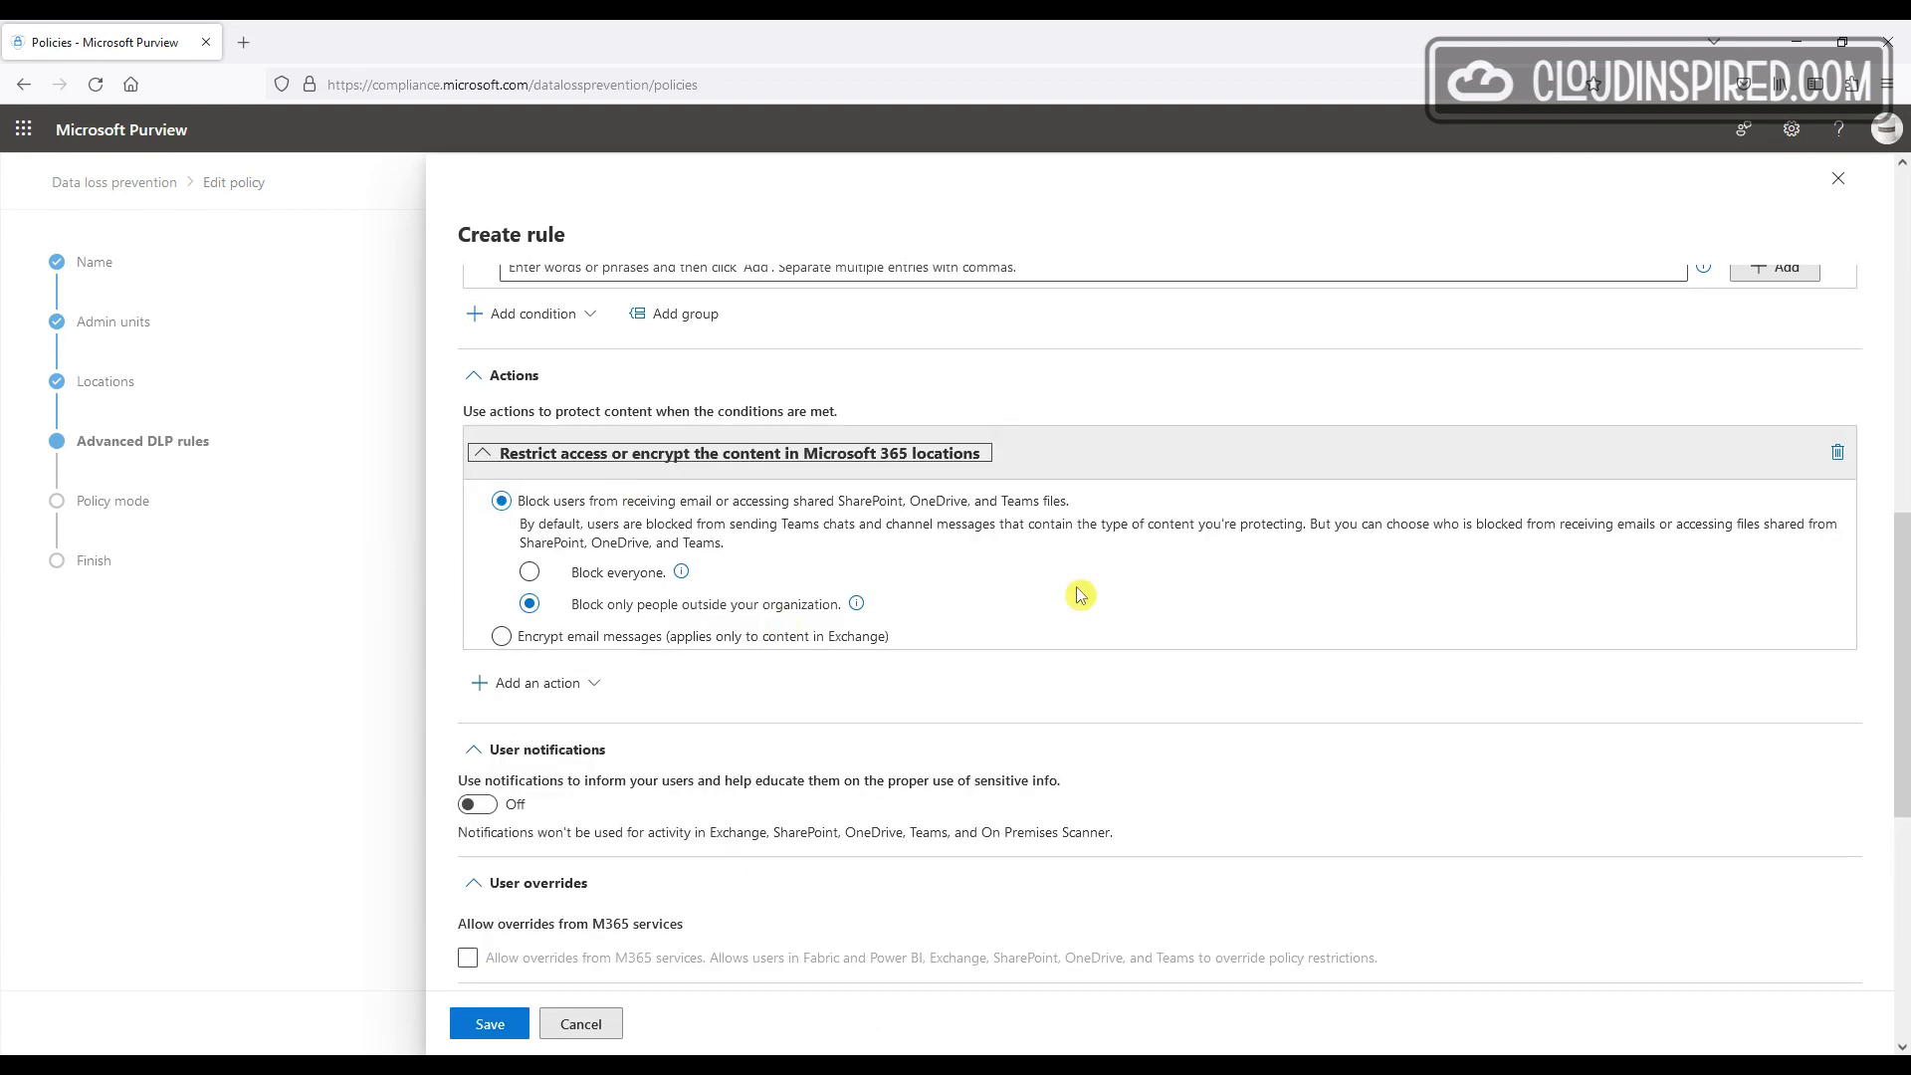
scroll(1080, 596, down, 2)
click(478, 618)
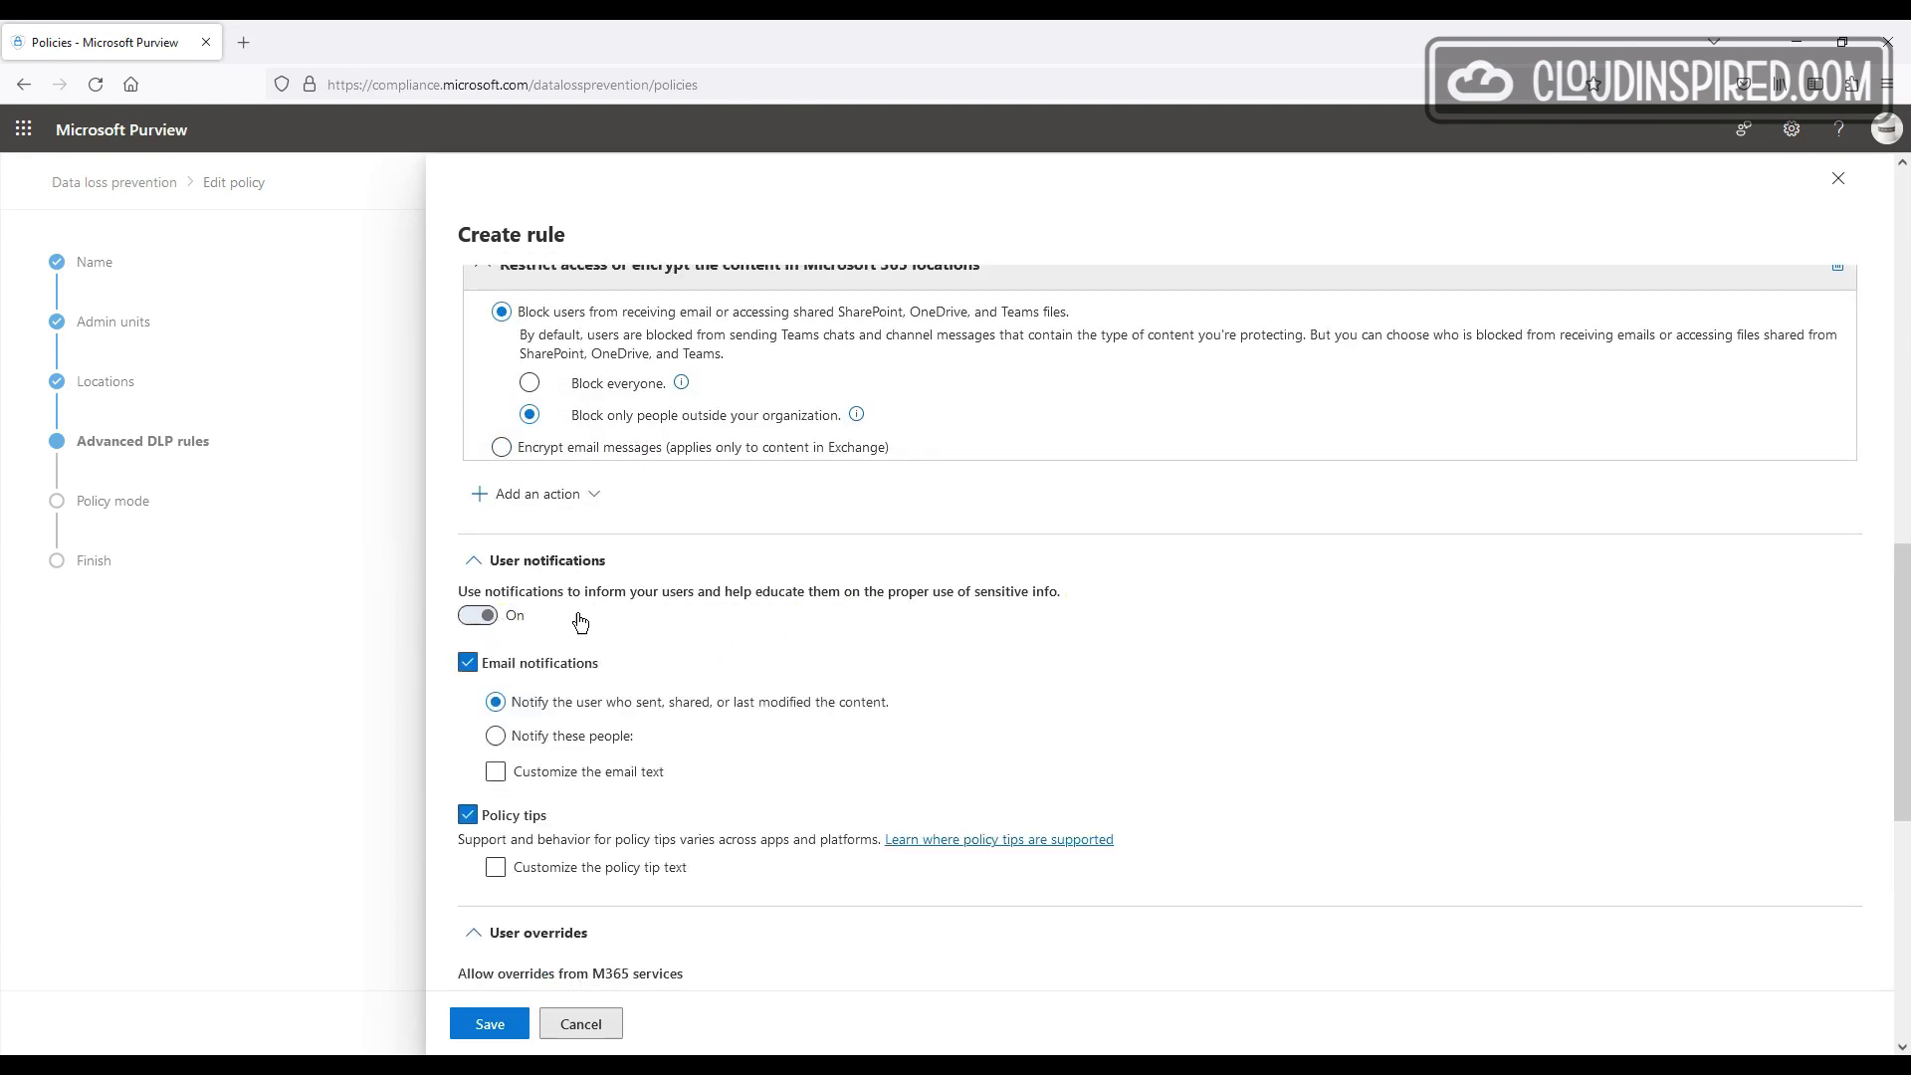
Step: Find Cloud admin and add it to the recipients of email alerts for the subject or body rule
scroll(1088, 611, down, 4)
scroll(1090, 613, down, 4)
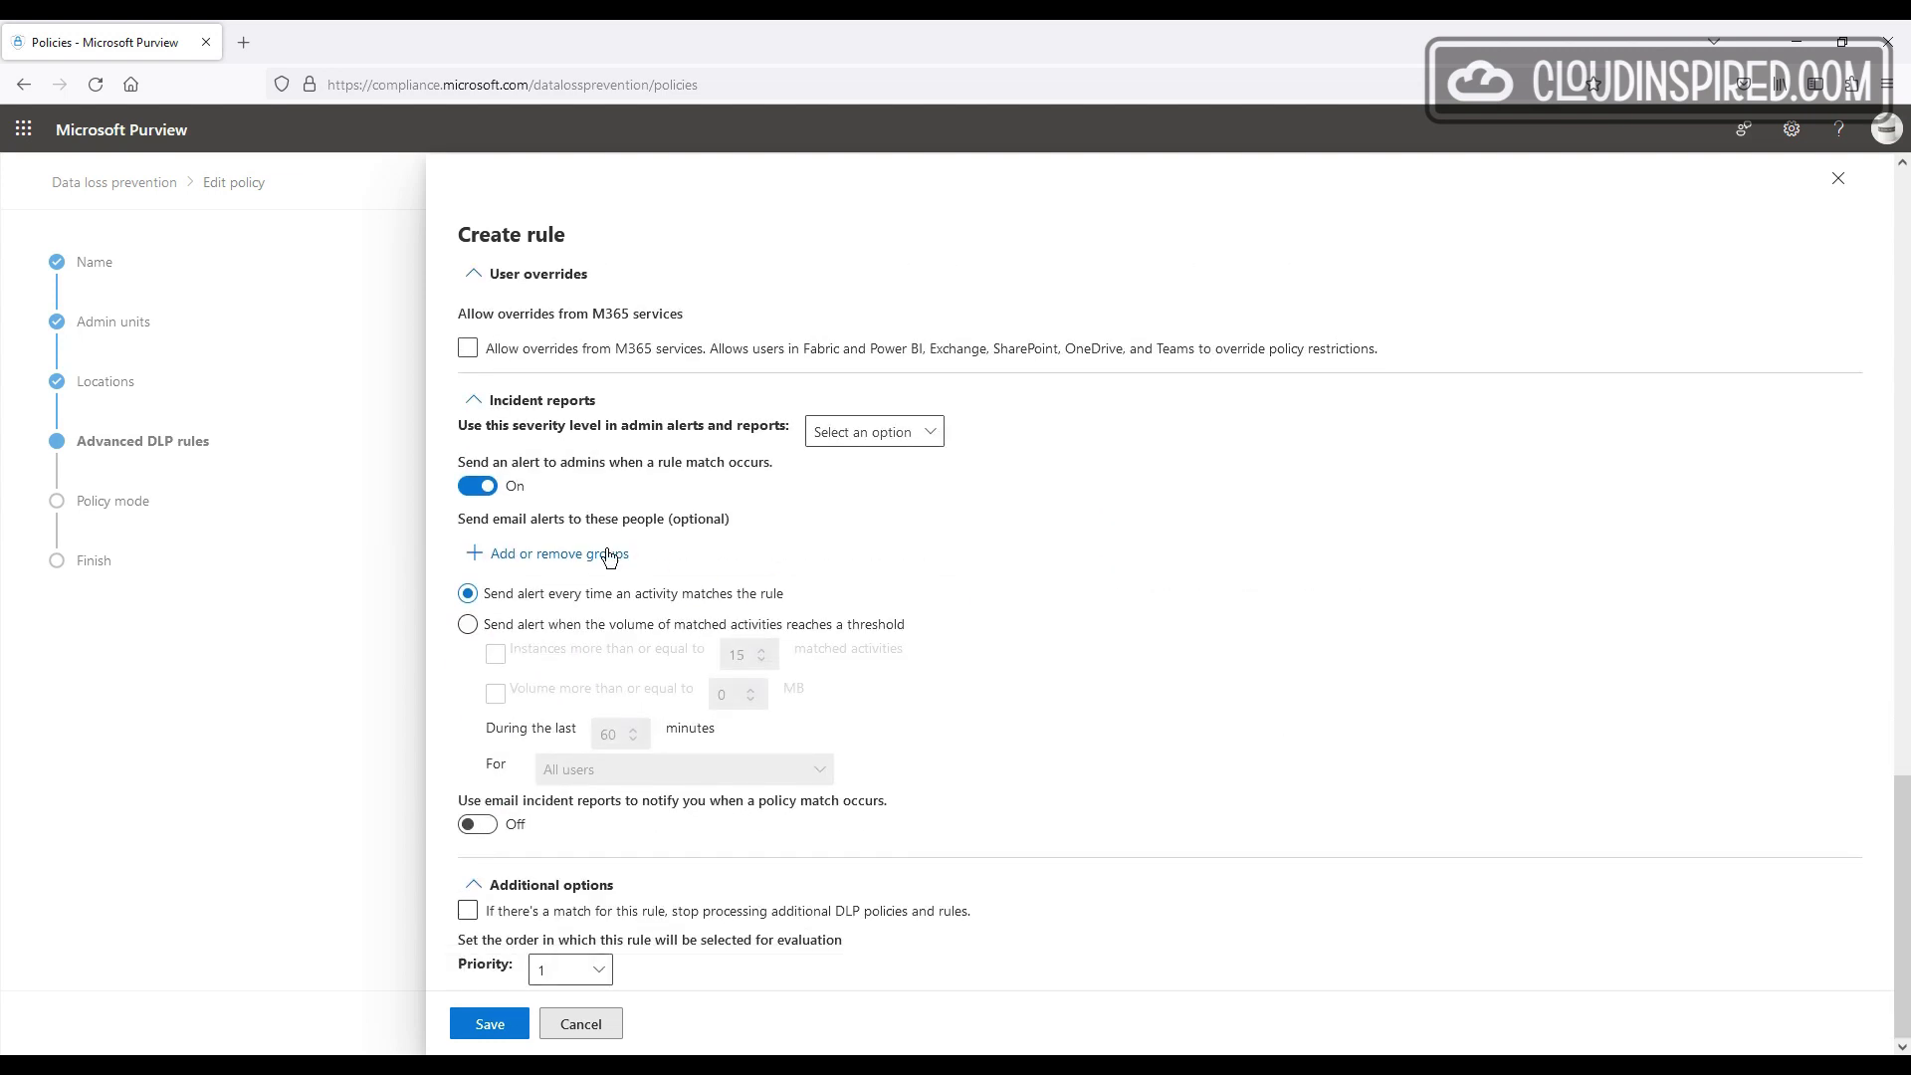
click(607, 554)
click(1485, 303)
text(cloud admin)
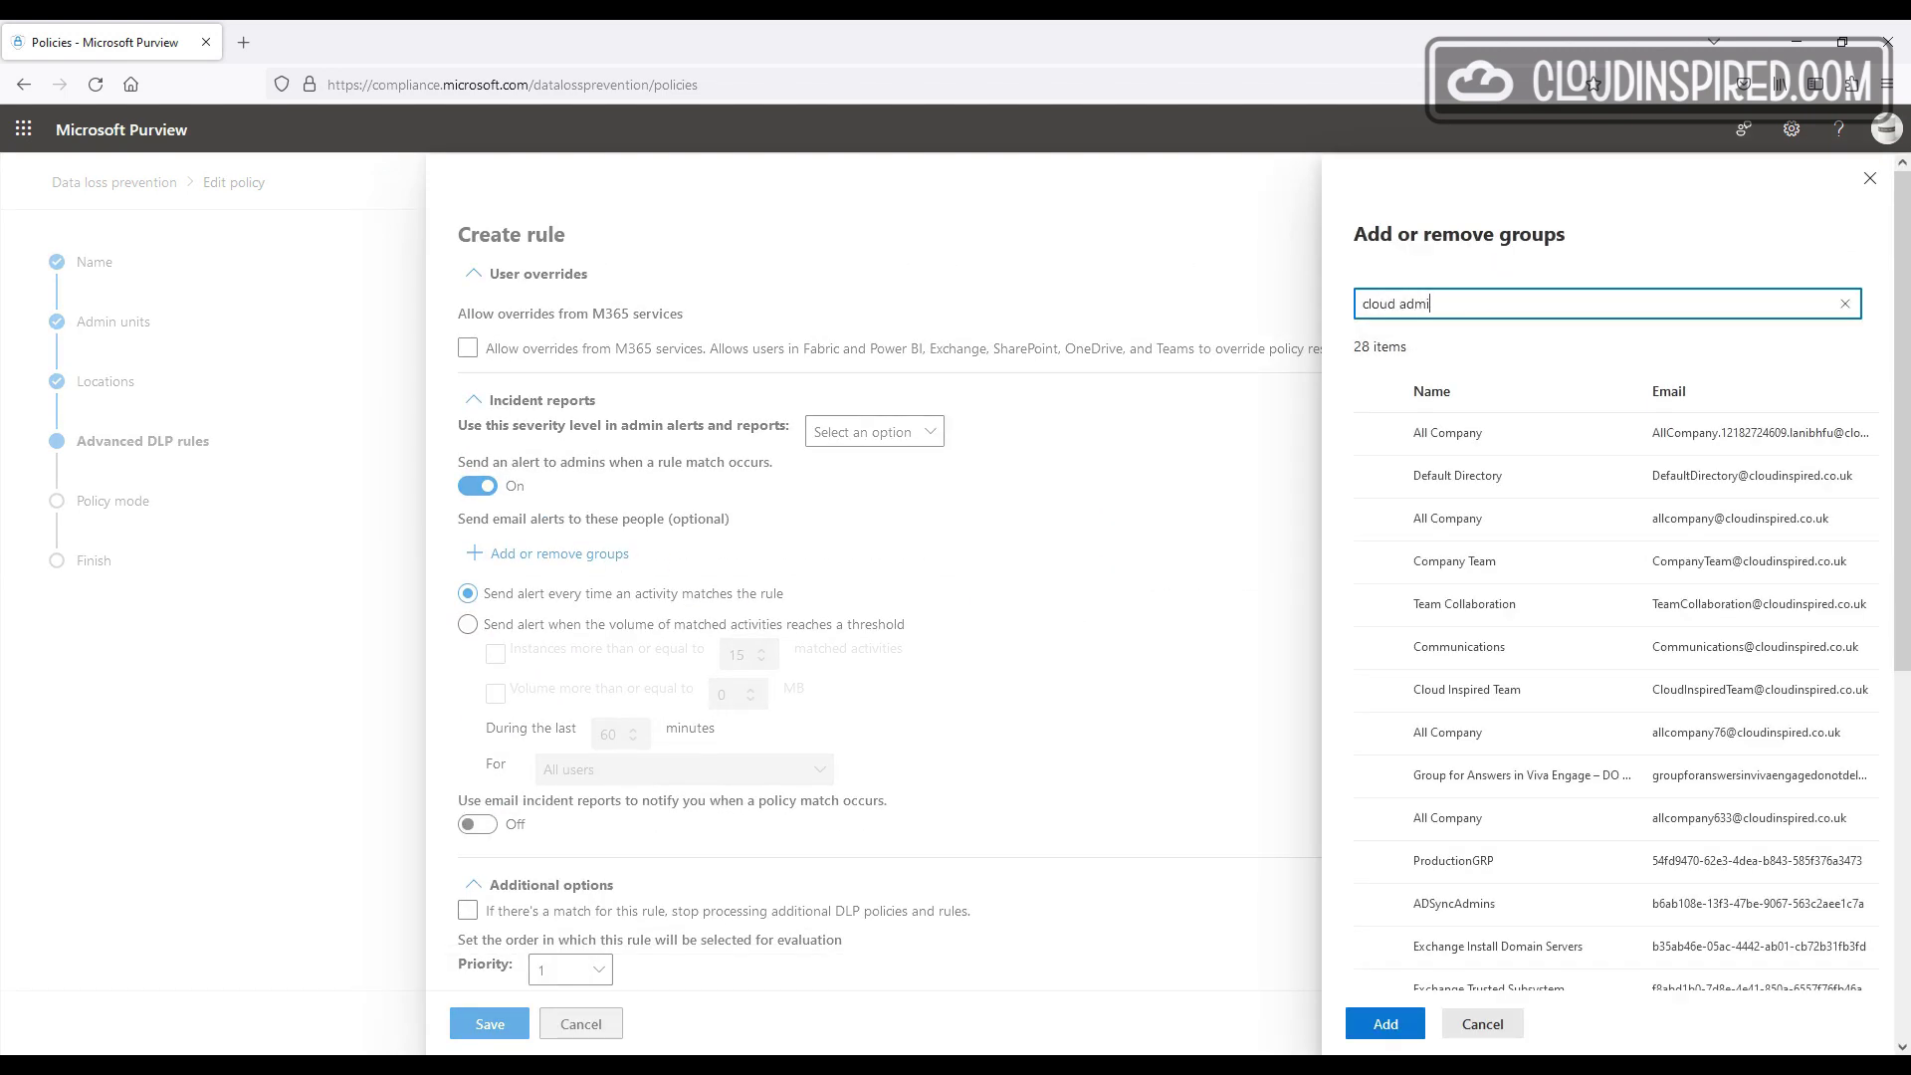
click(1493, 432)
click(1400, 1039)
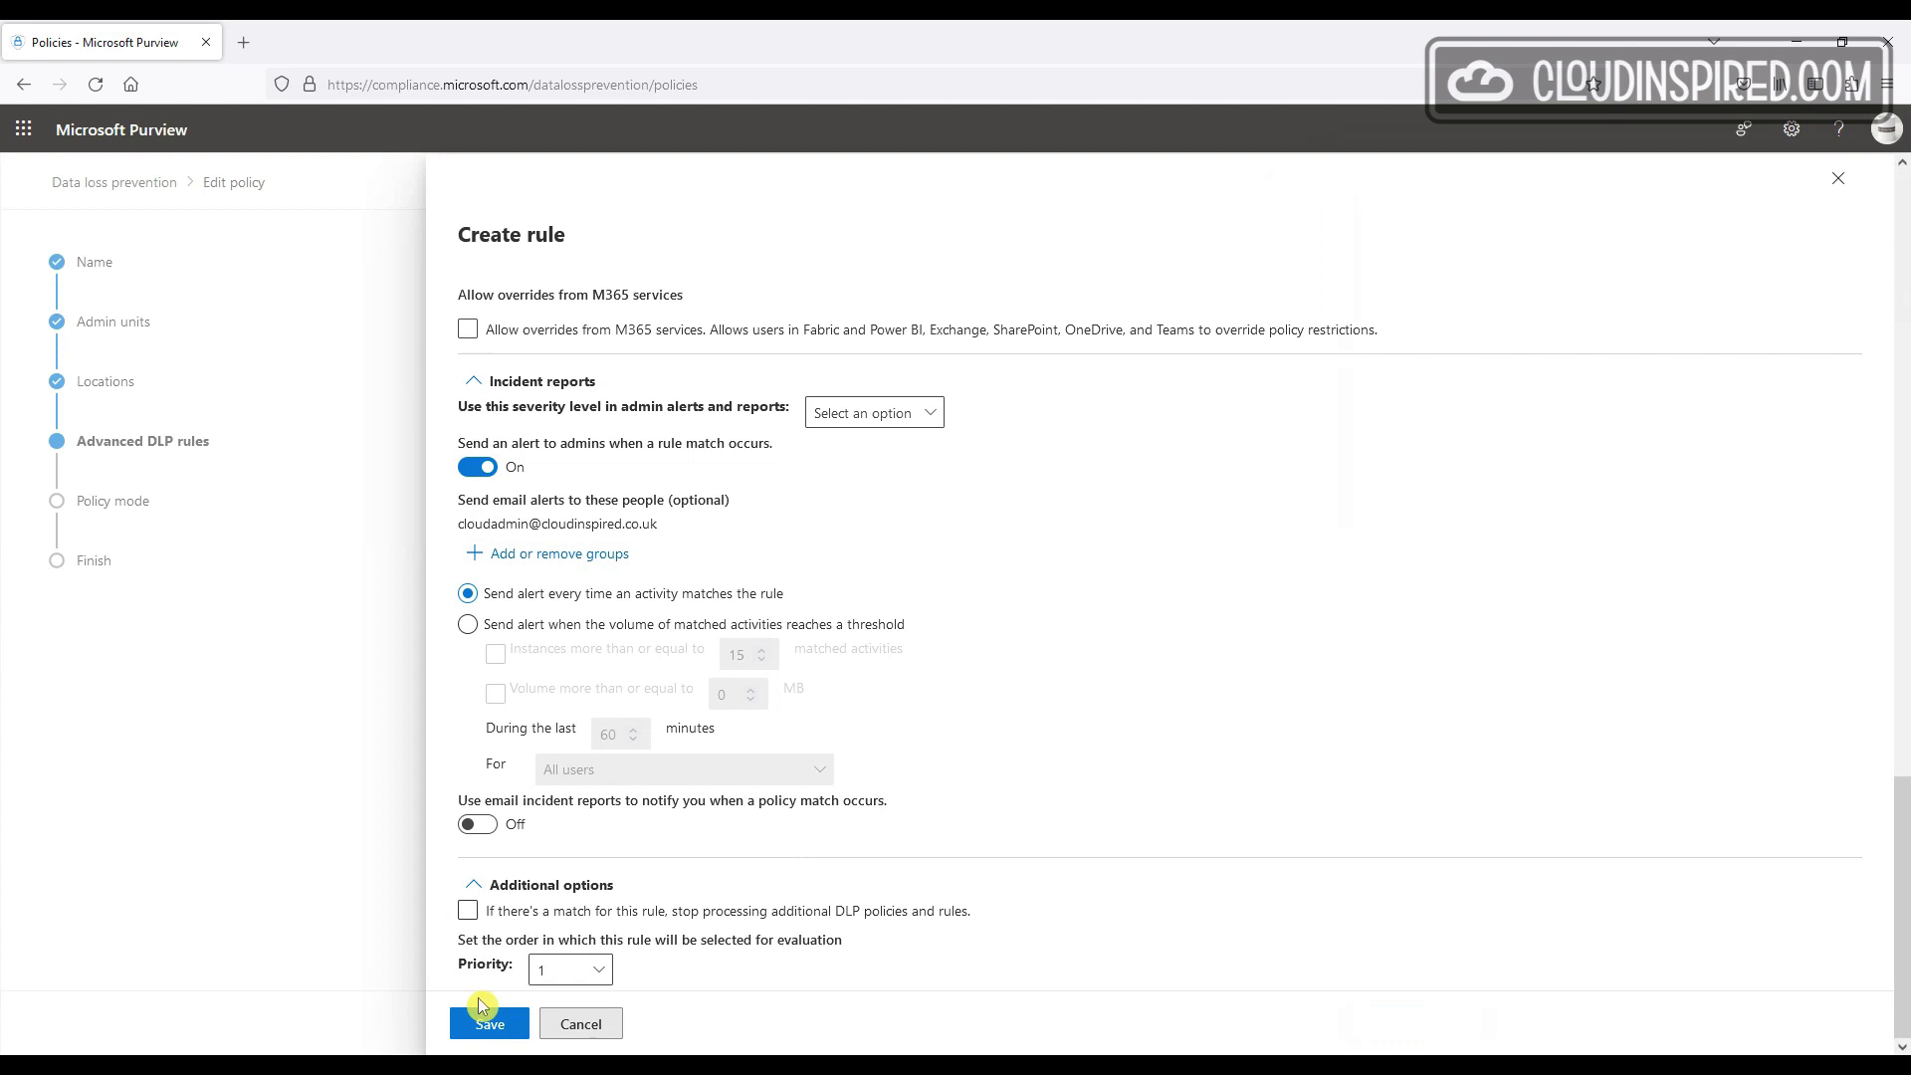
Step: Save the subject or body rule, keep the current policy mode and submit the updated policy
click(491, 1025)
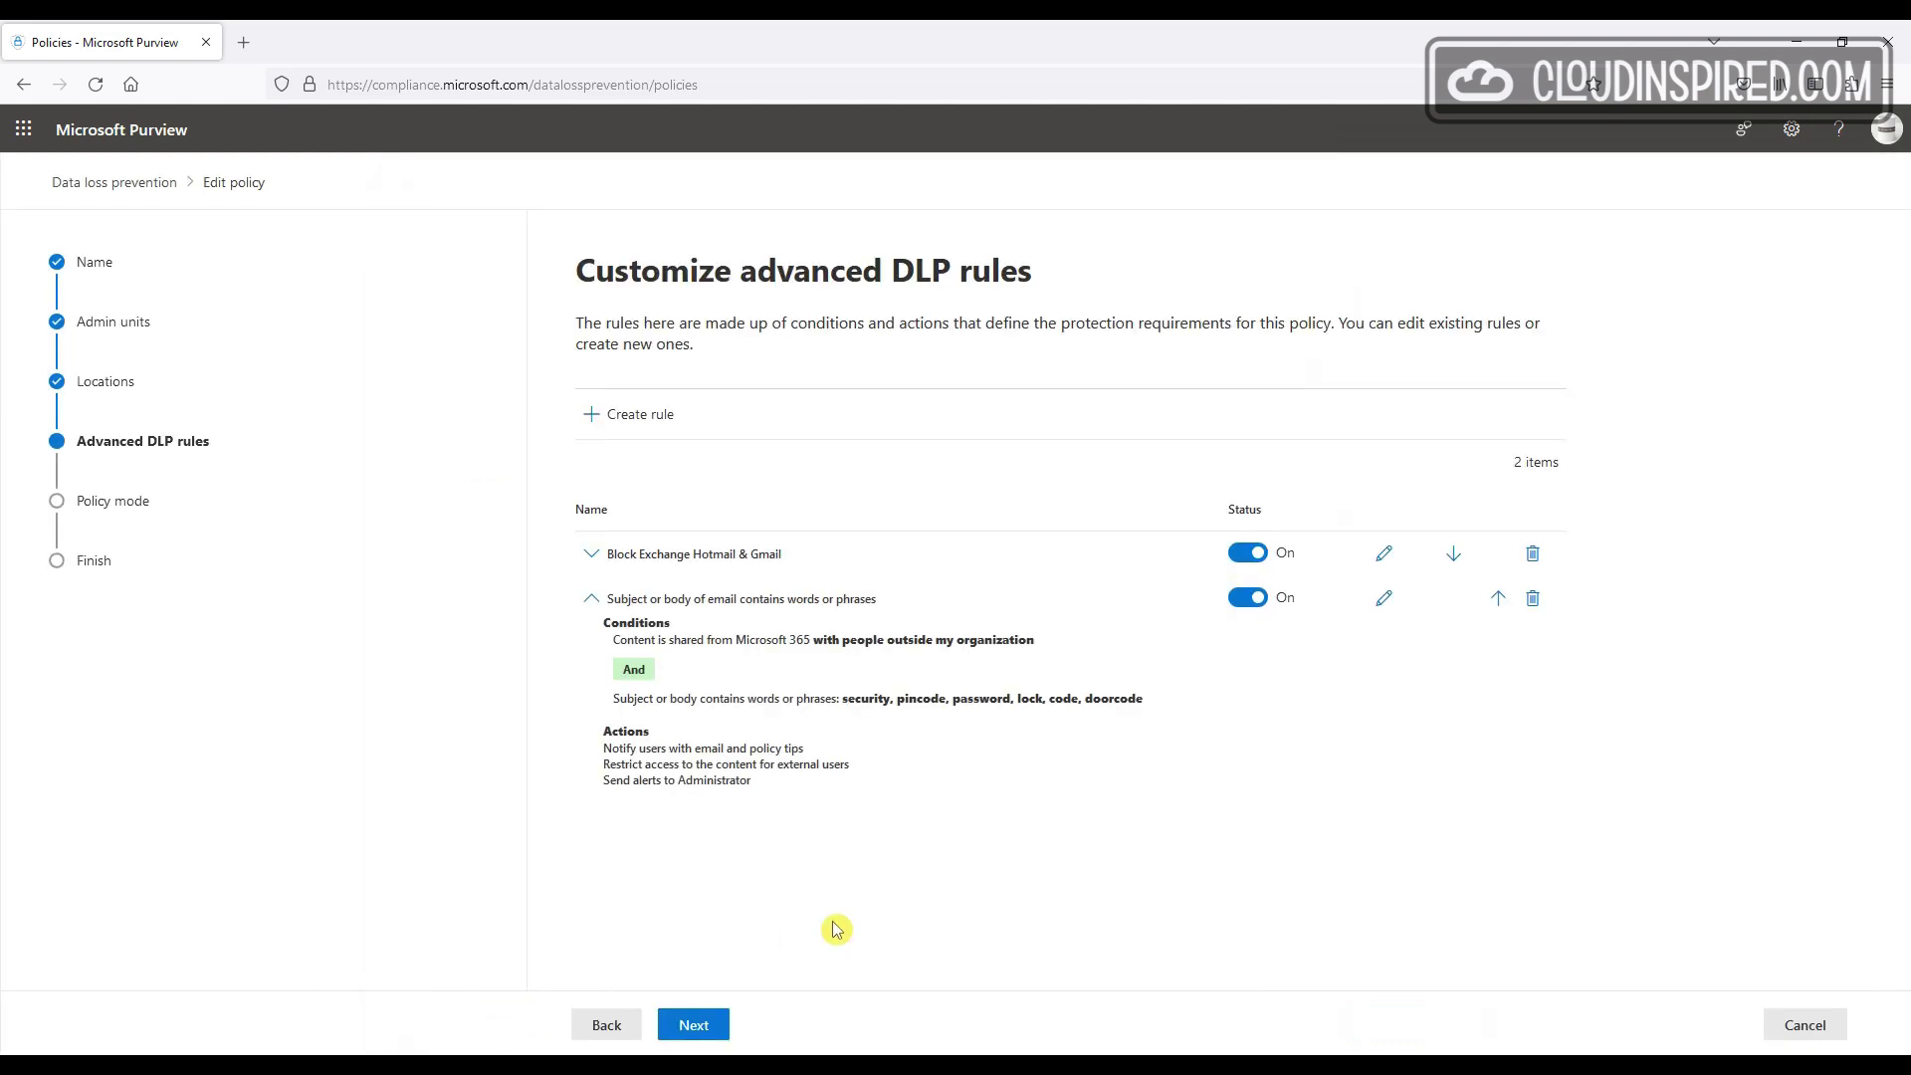
click(722, 1027)
click(721, 1024)
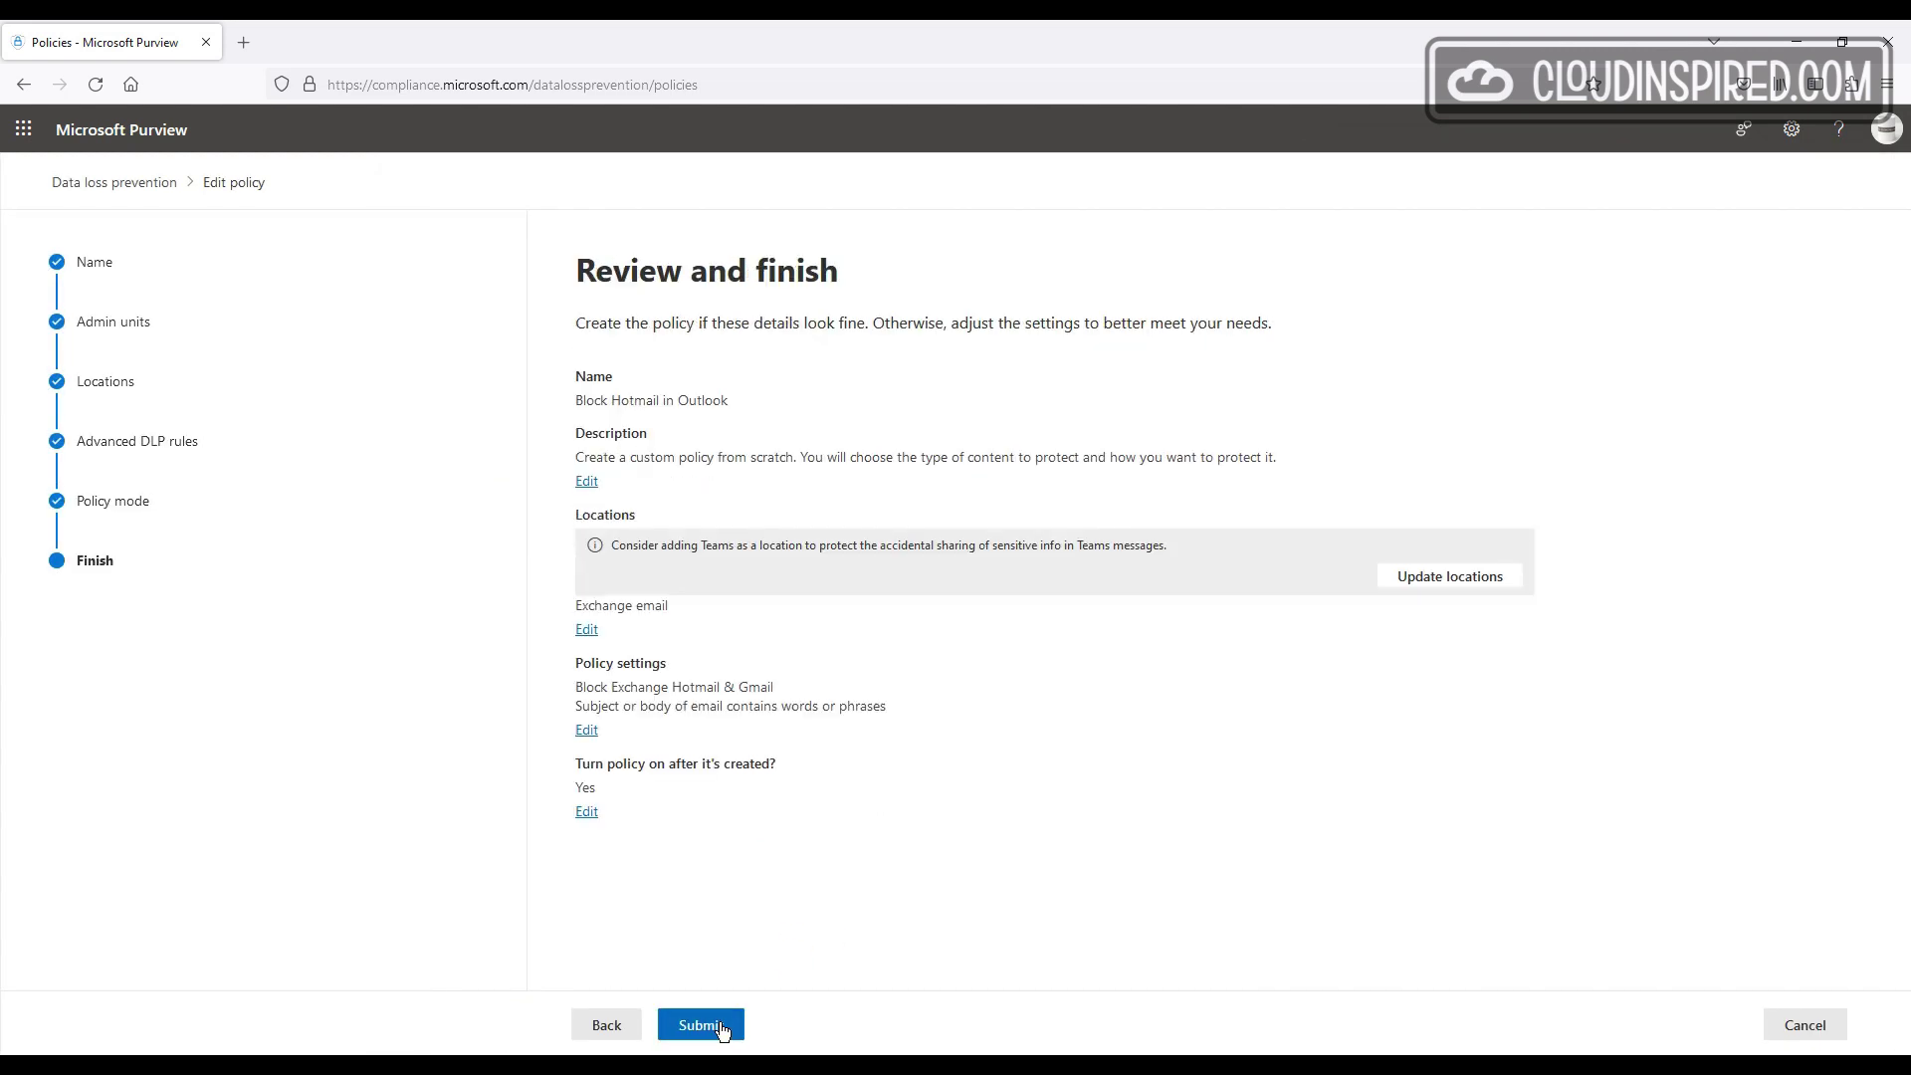
click(720, 1023)
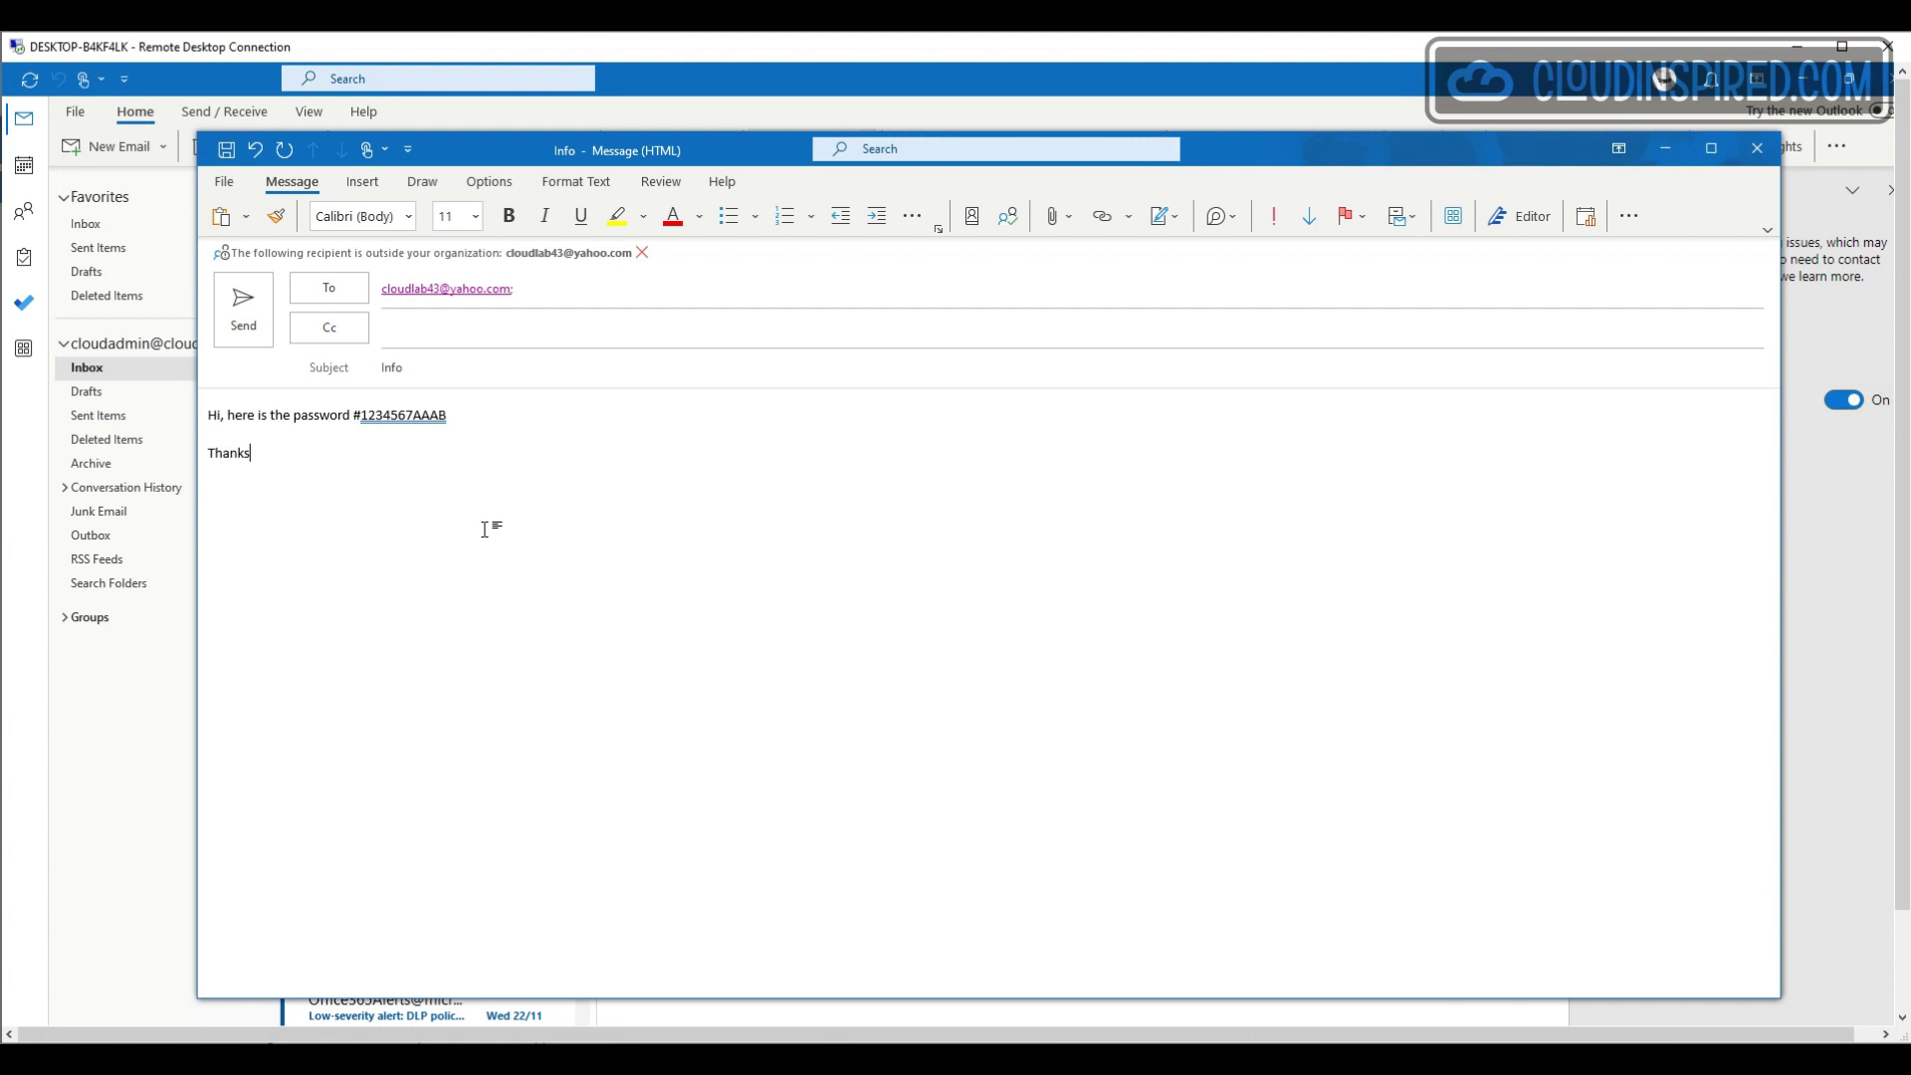
Step: Switch to desktop Outlook, send the "Info" email containing a password to the external Yahoo recipient, and inspect the resulting message notification
click(254, 309)
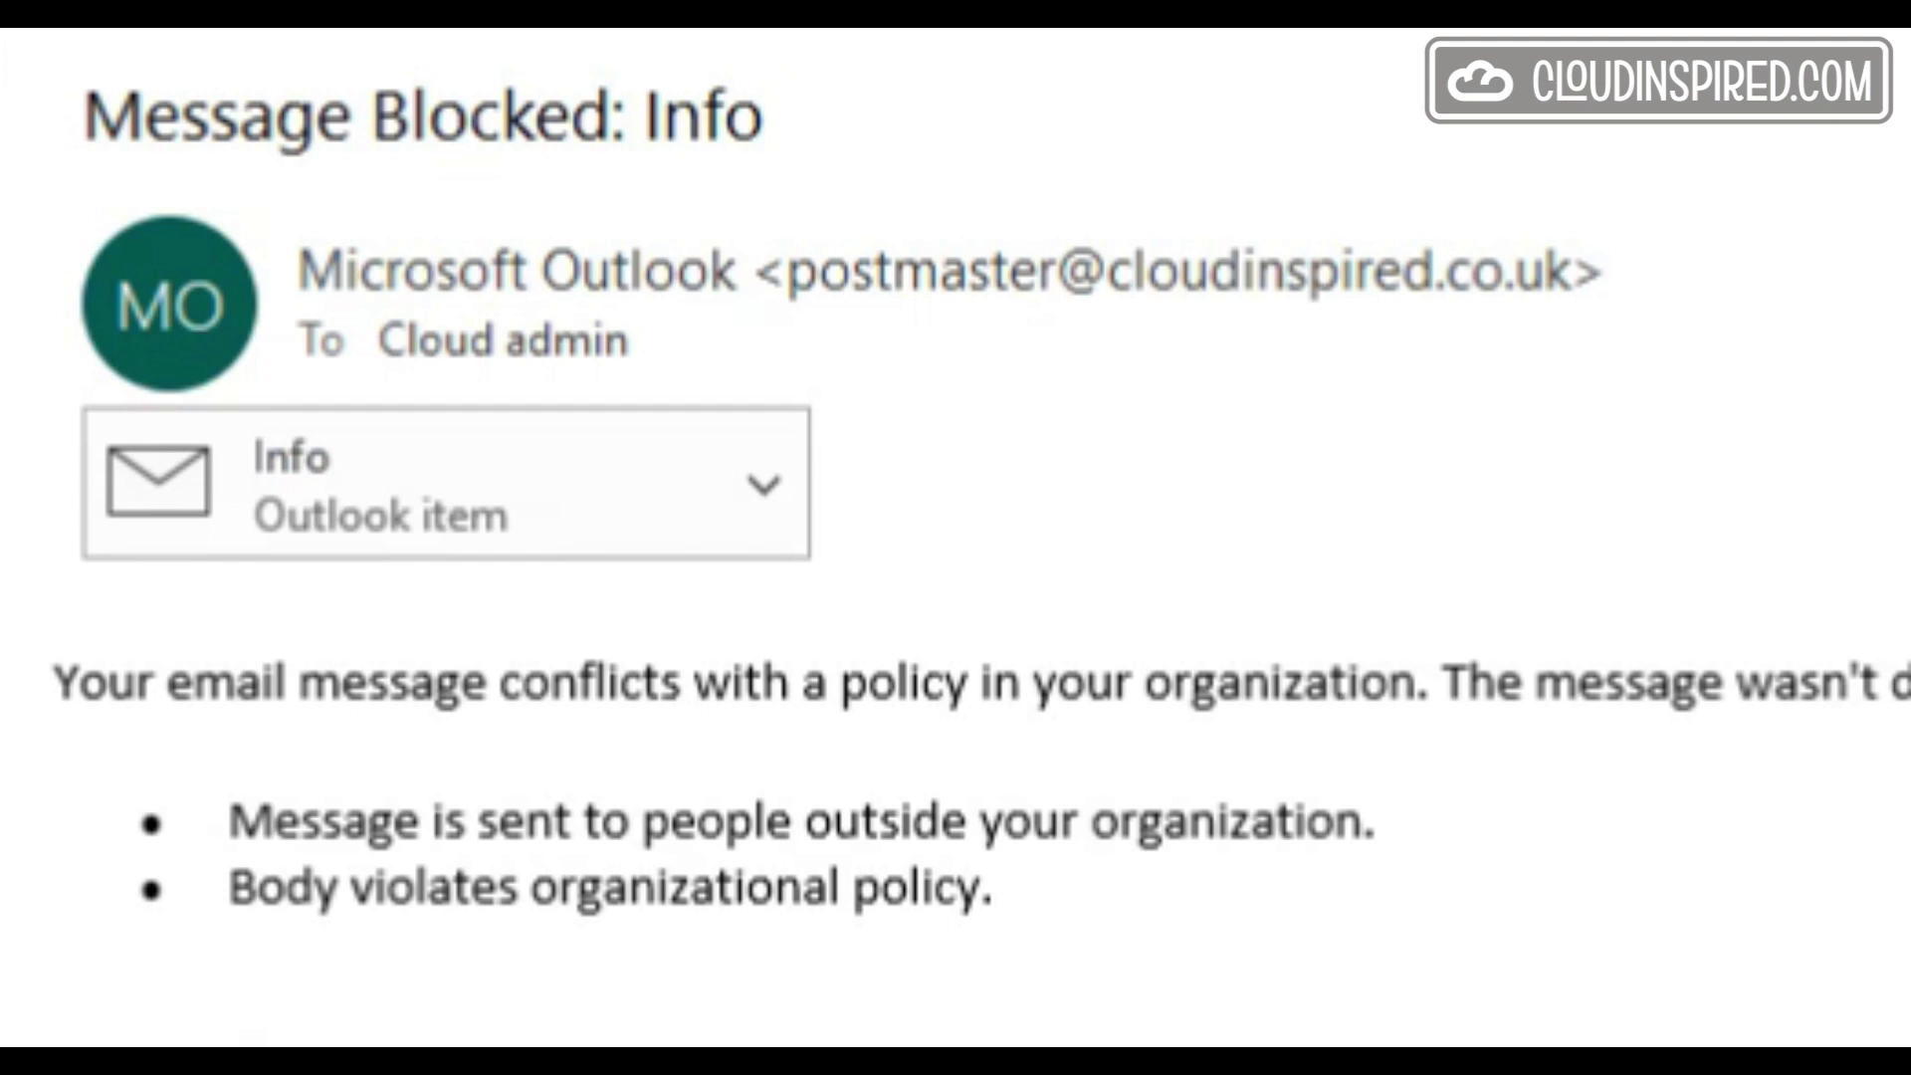
double_click(512, 439)
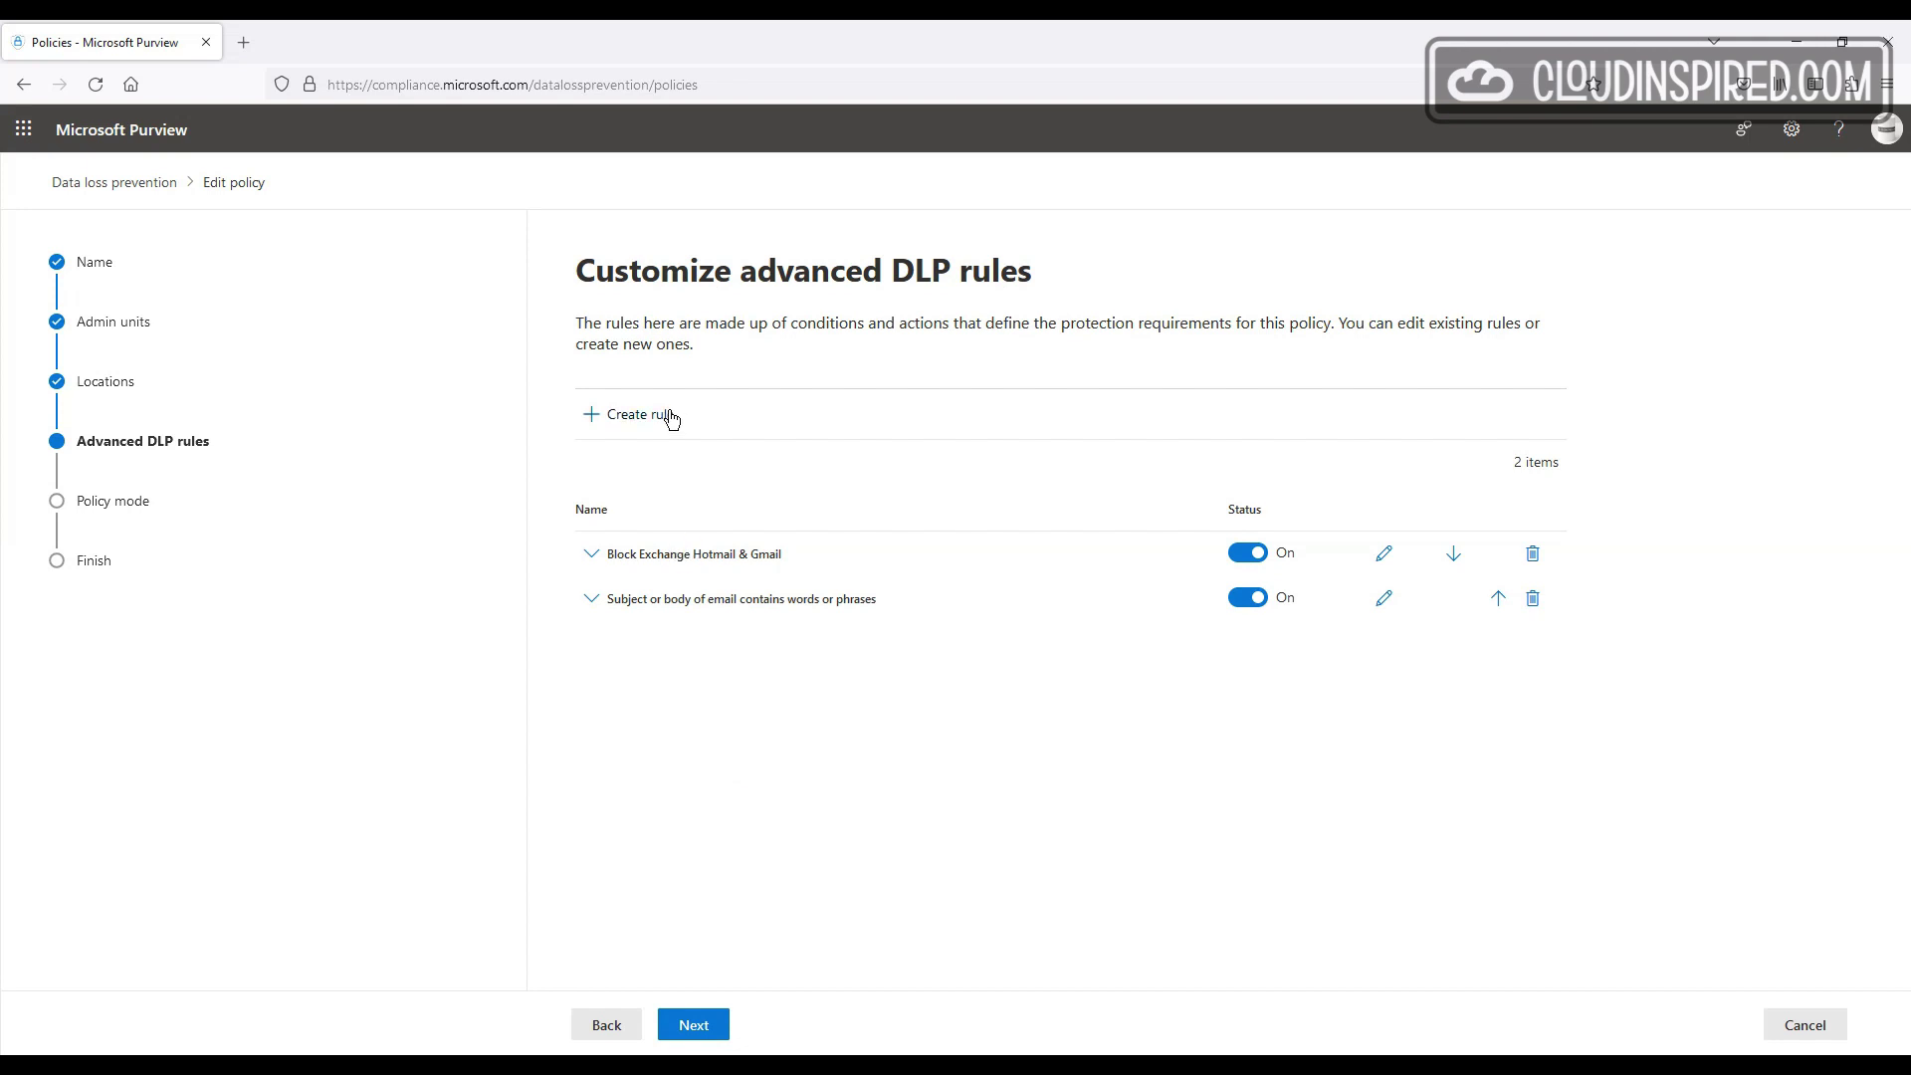
Step: In Purview, create a rule named "Document content contains words or phrases" with a condition for content shared with people outside my organization
click(700, 320)
text(Document content contains words or phrases)
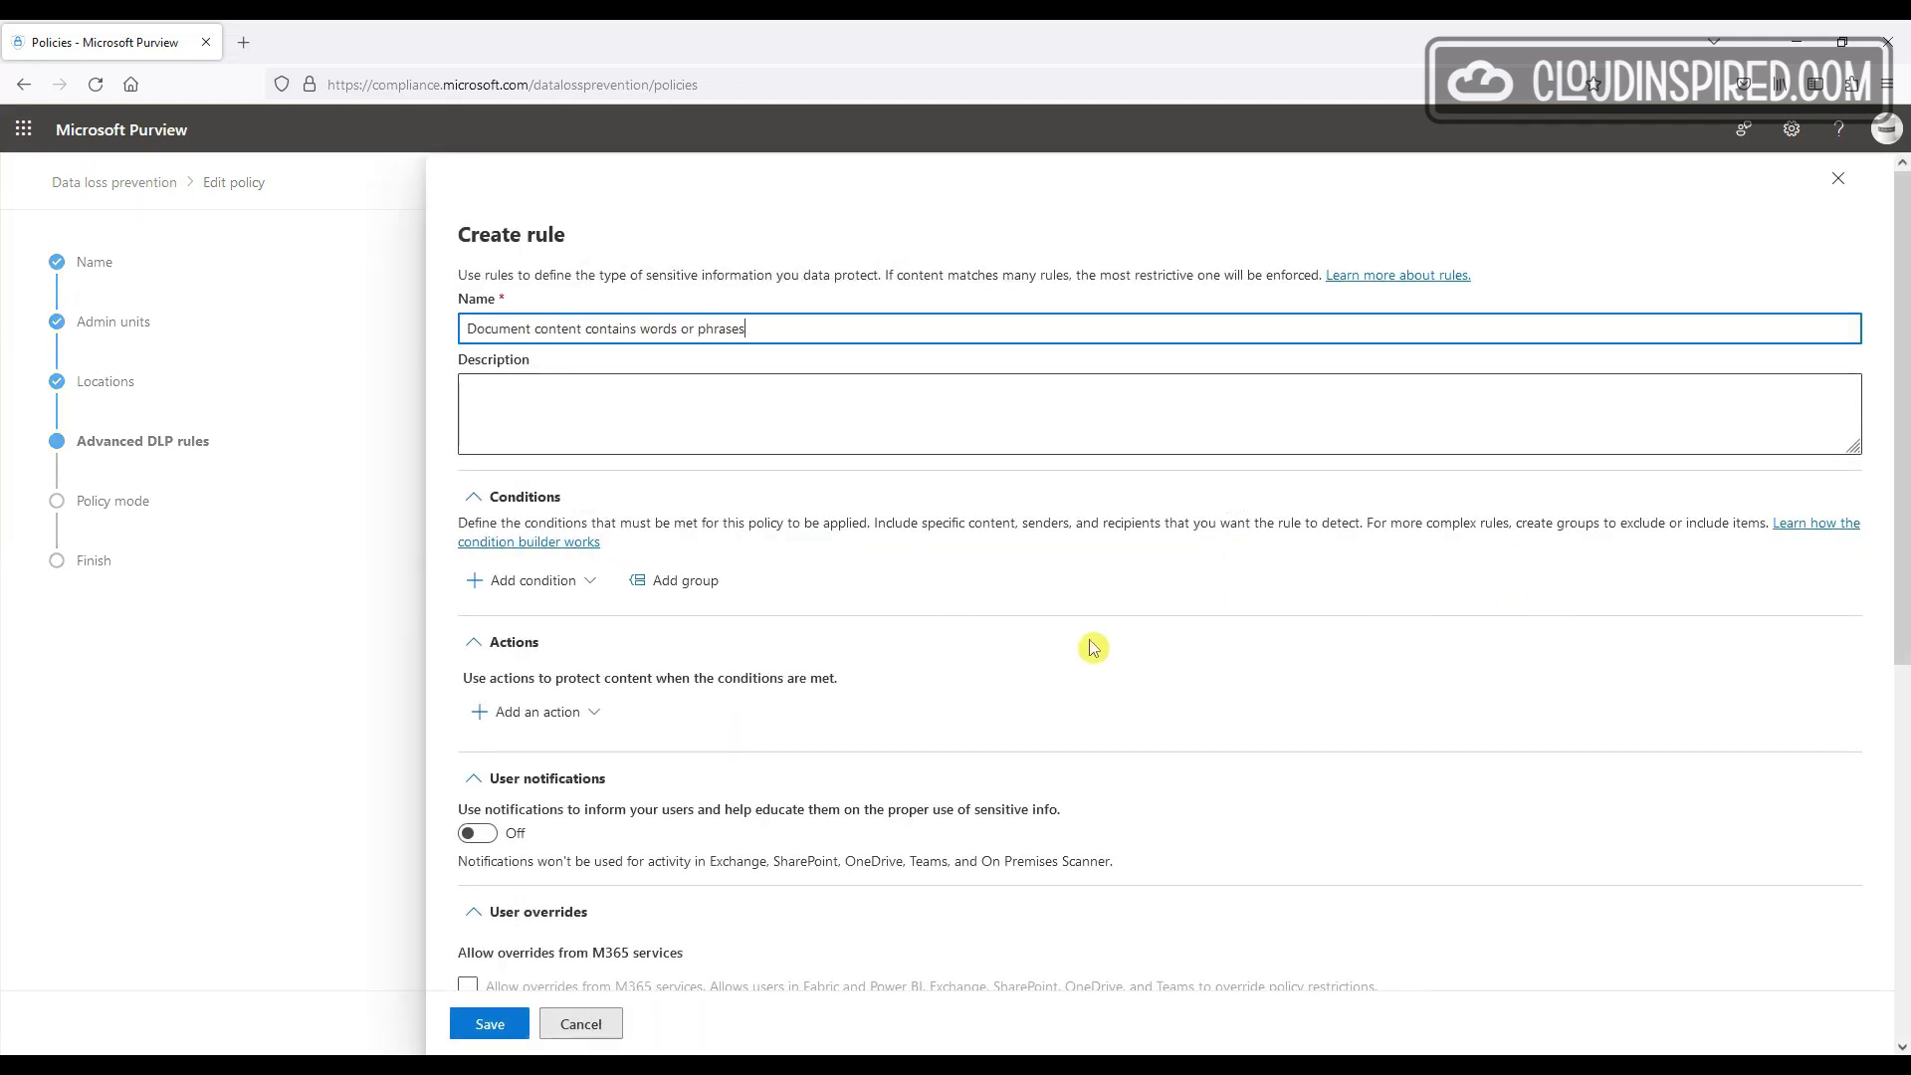
click(558, 585)
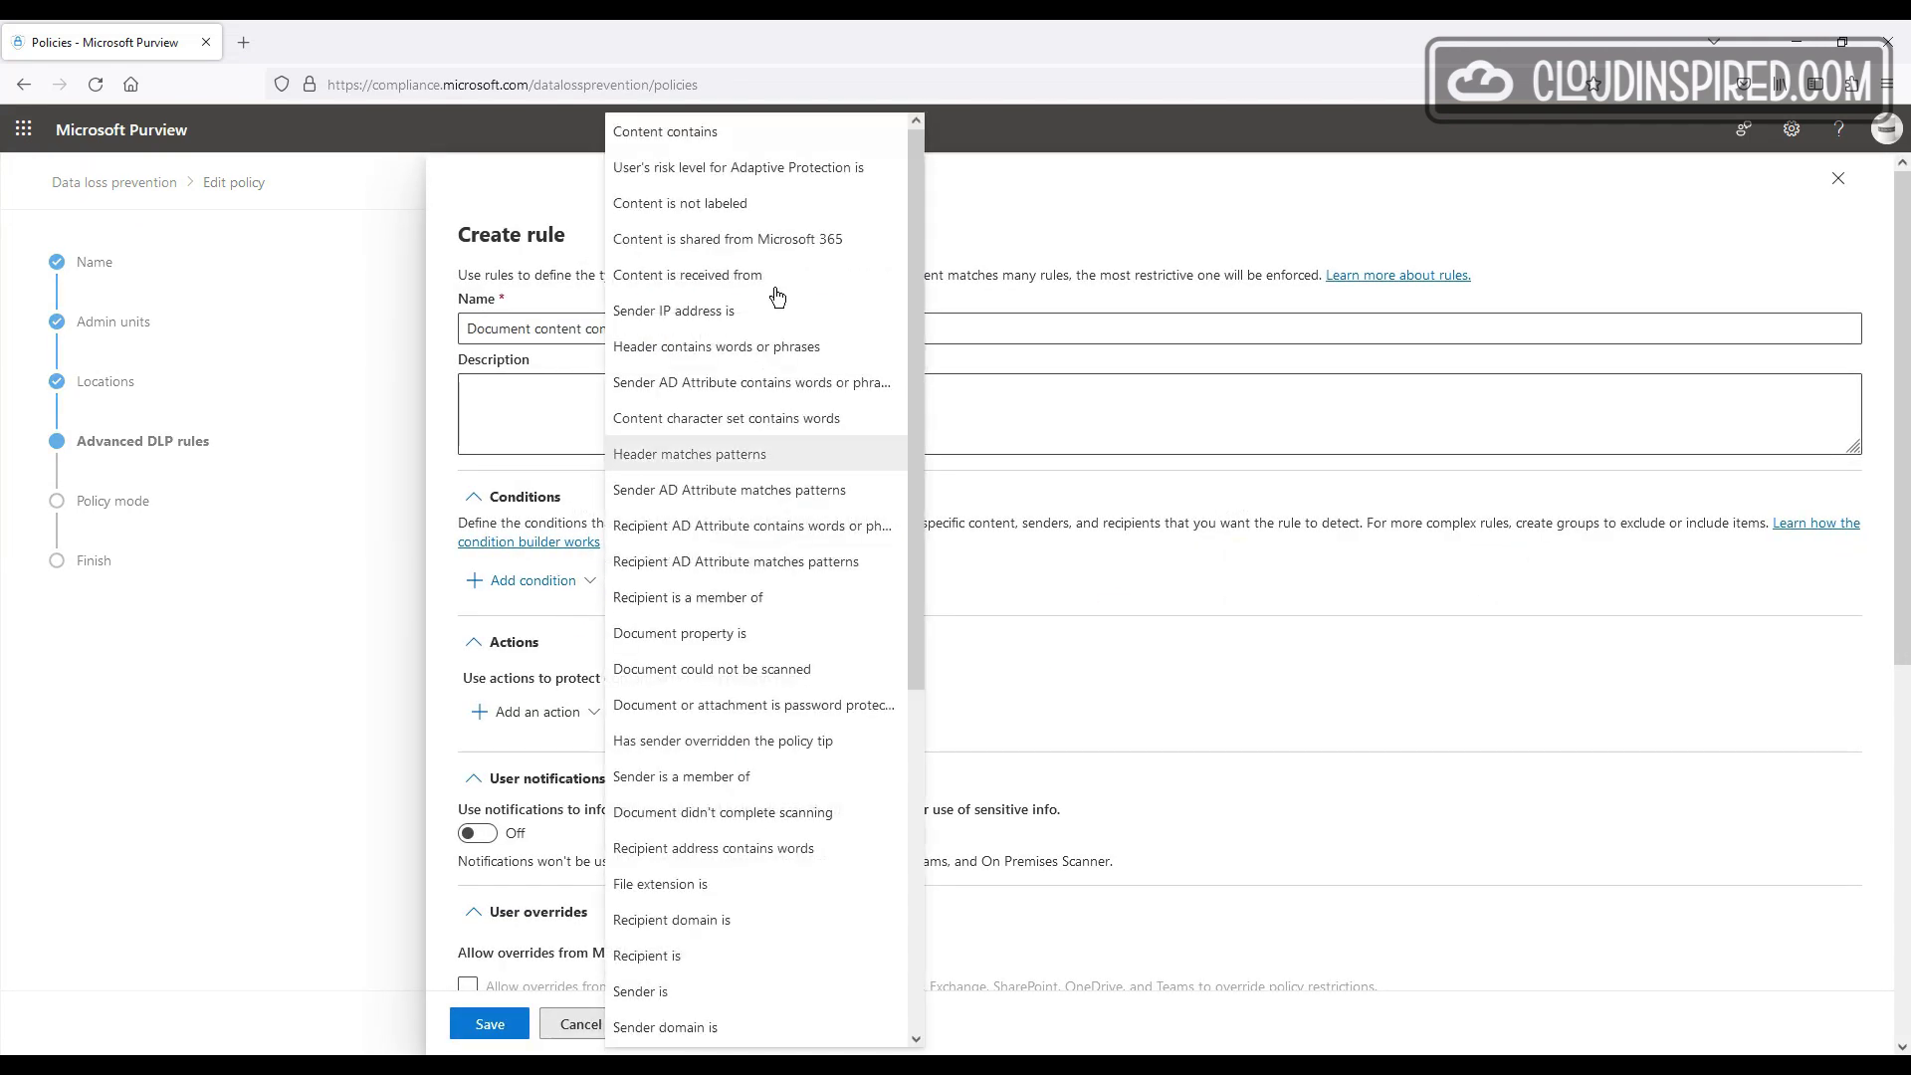
click(781, 249)
click(691, 713)
click(691, 785)
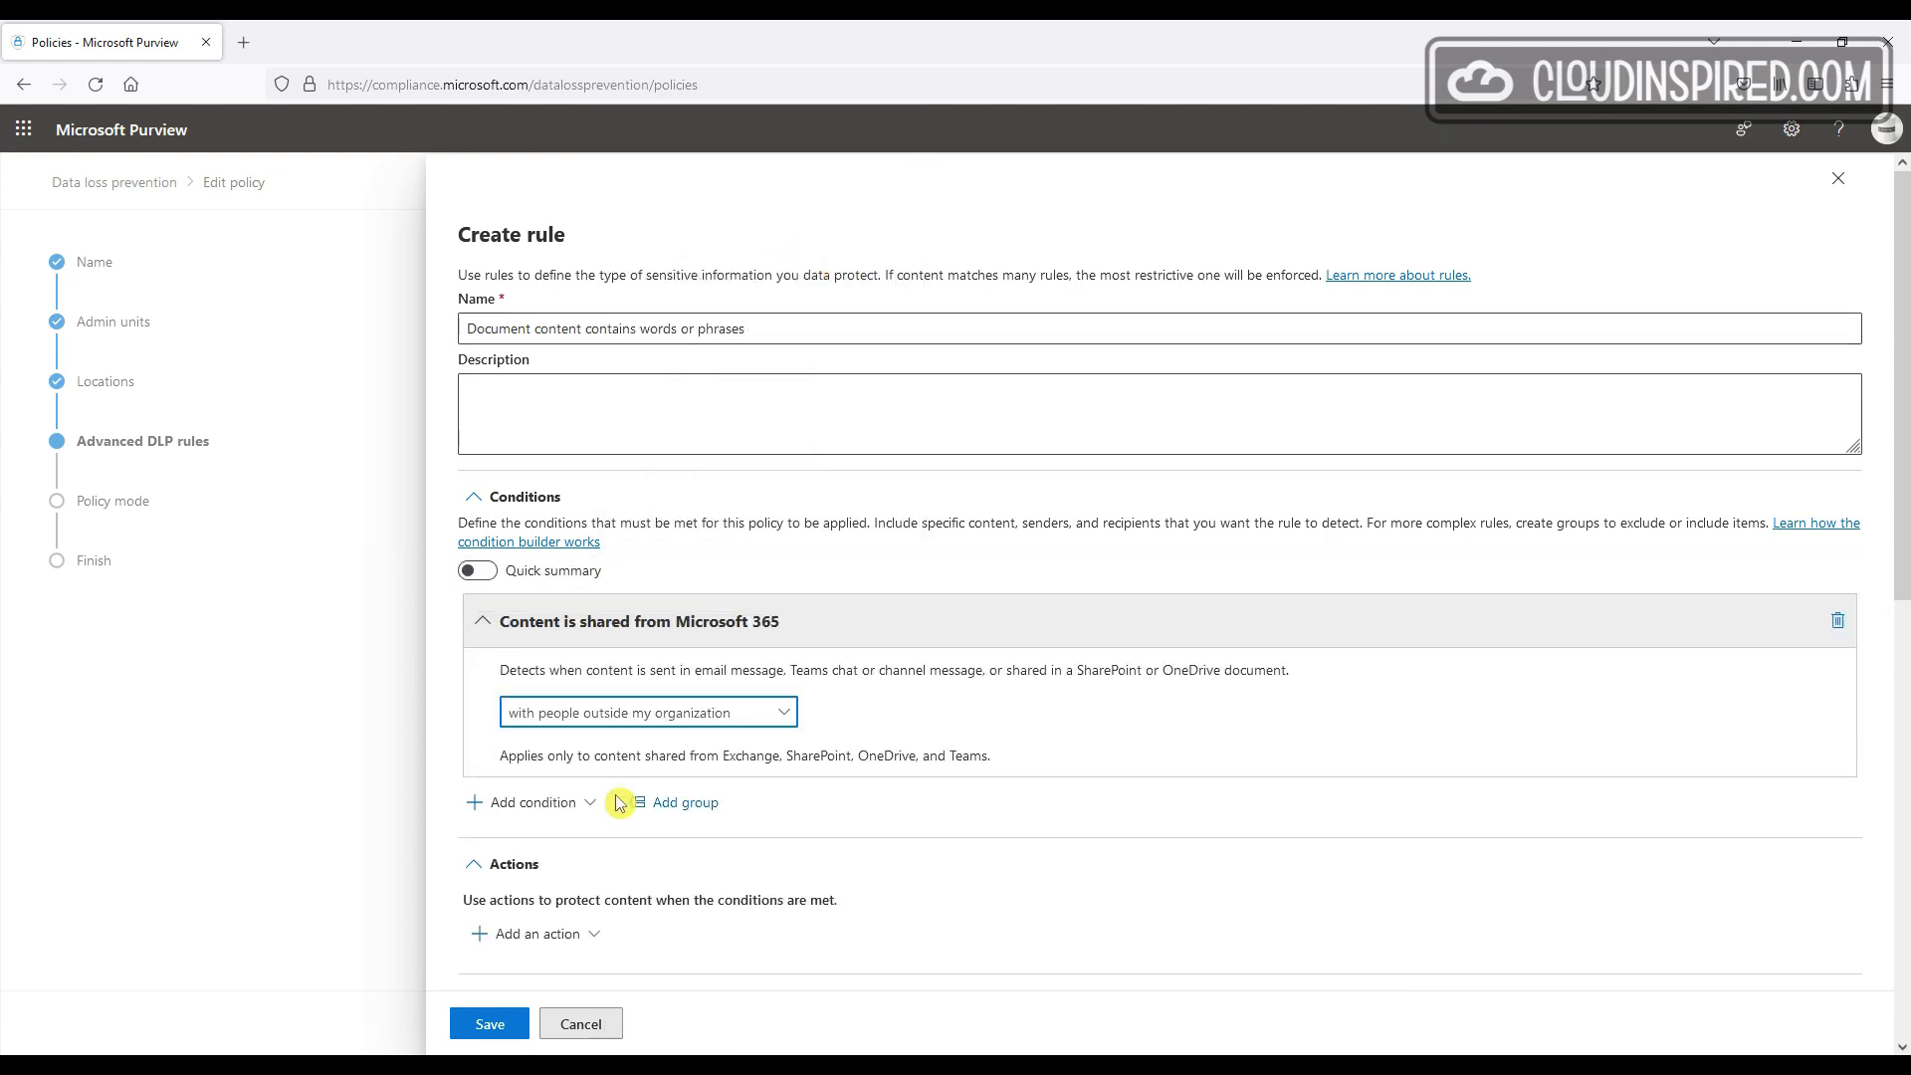
Step: Add a "Document content contains words or phrases" condition with the words security, pincode, password, lock, code and doorcode
click(538, 803)
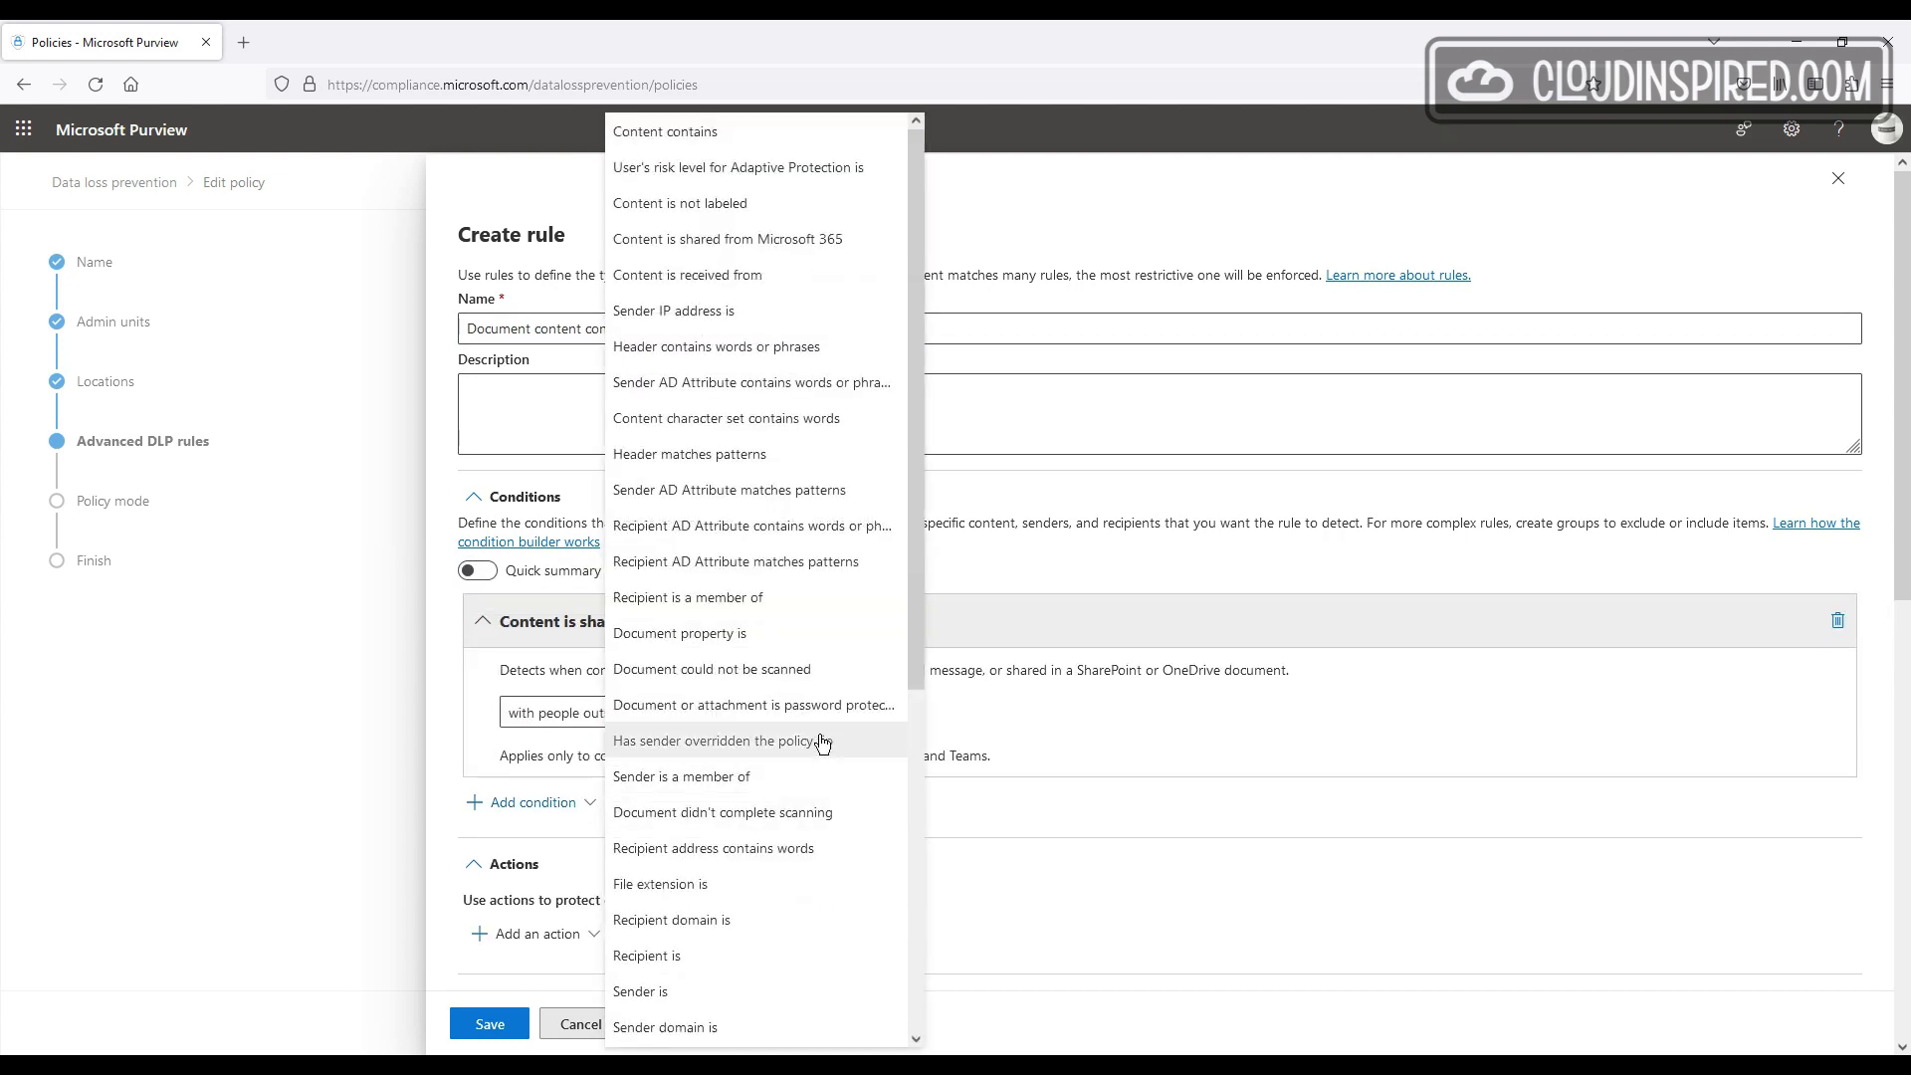
scroll(806, 737, down, 5)
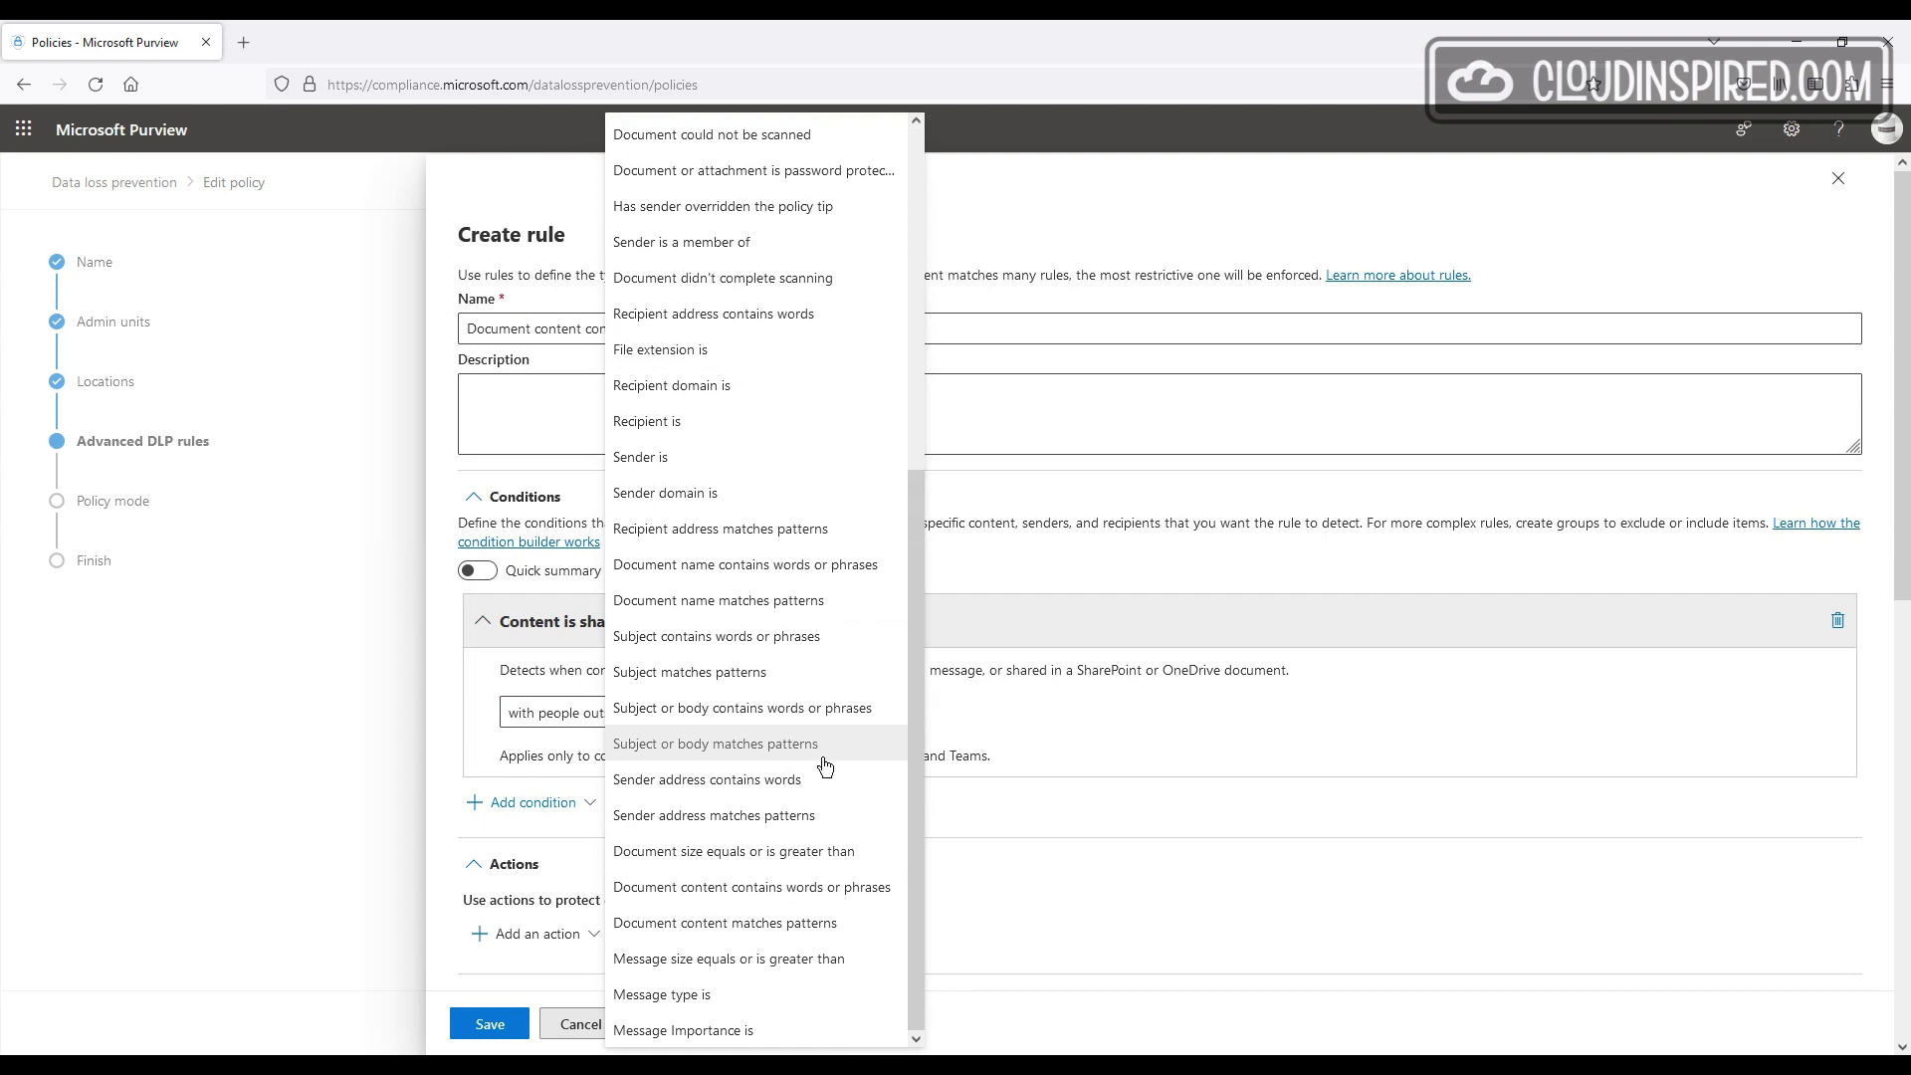
click(869, 888)
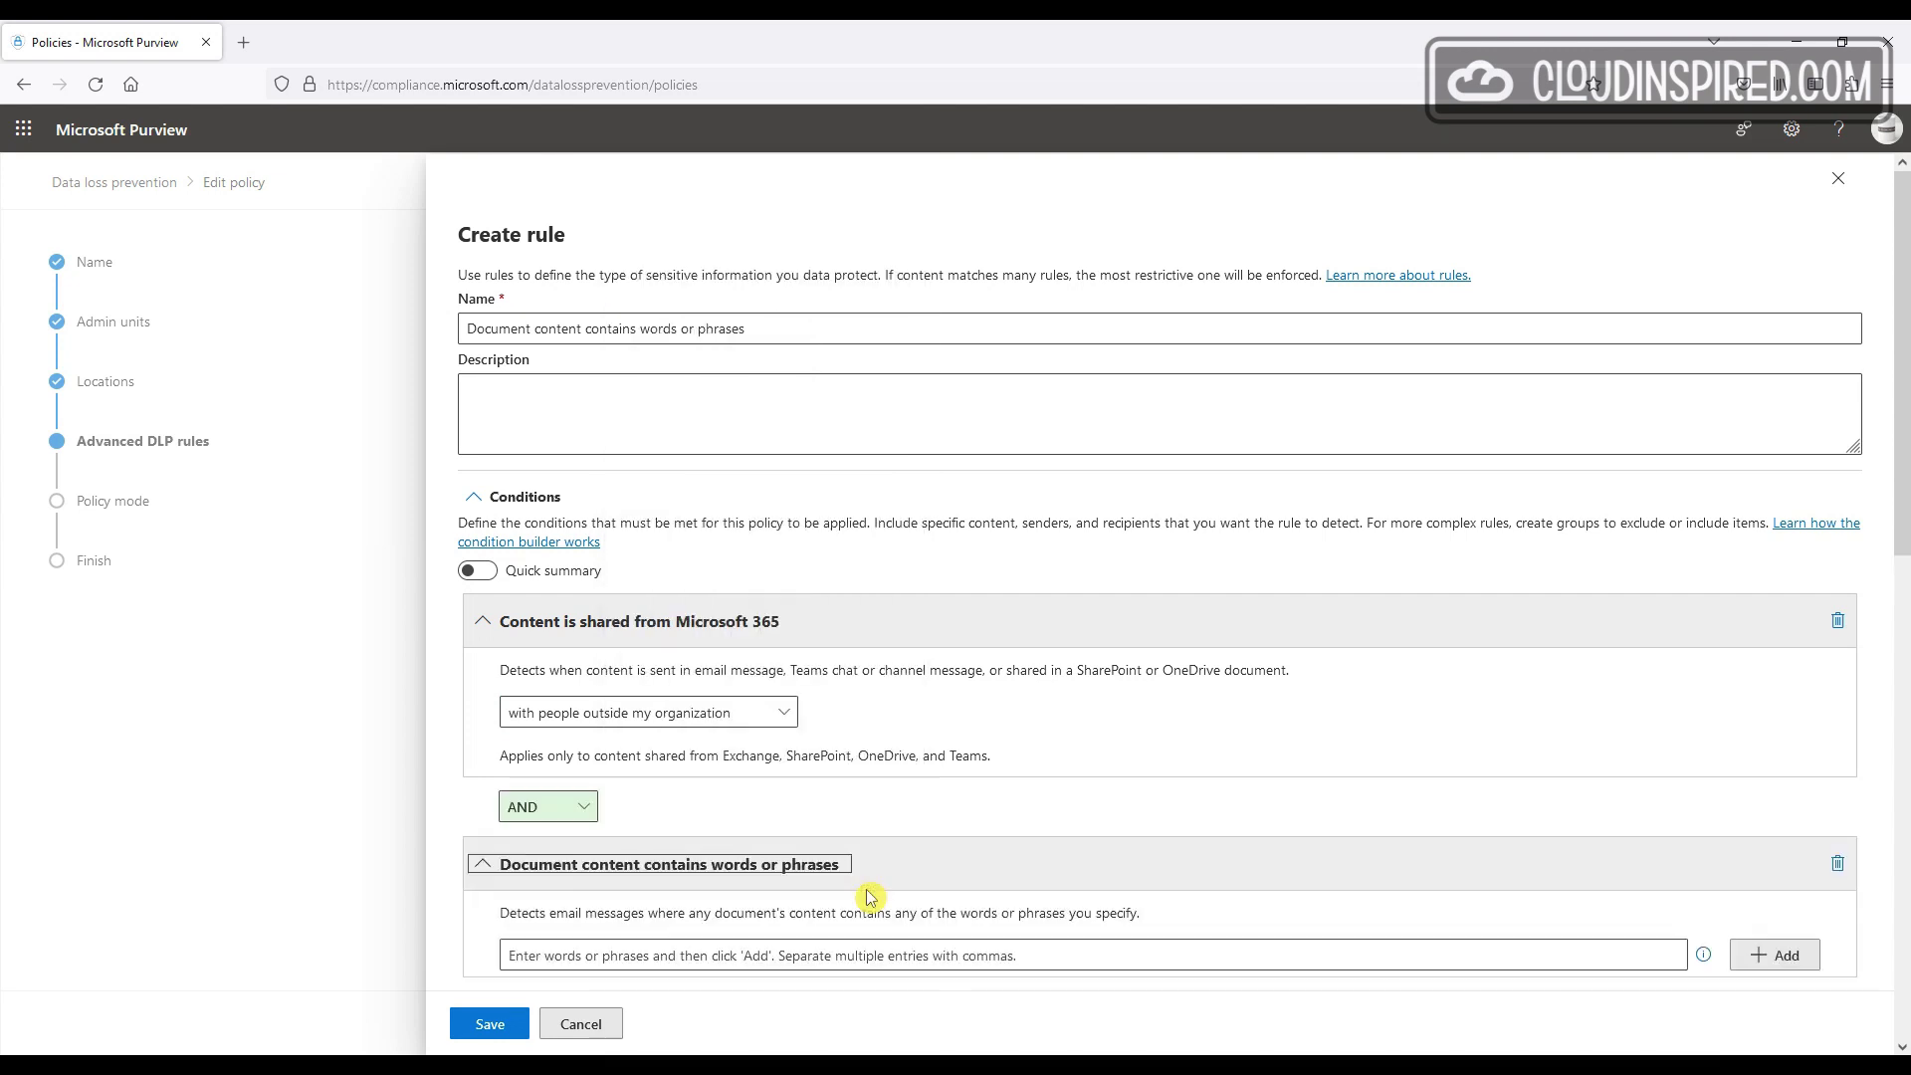
scroll(929, 766, down, 5)
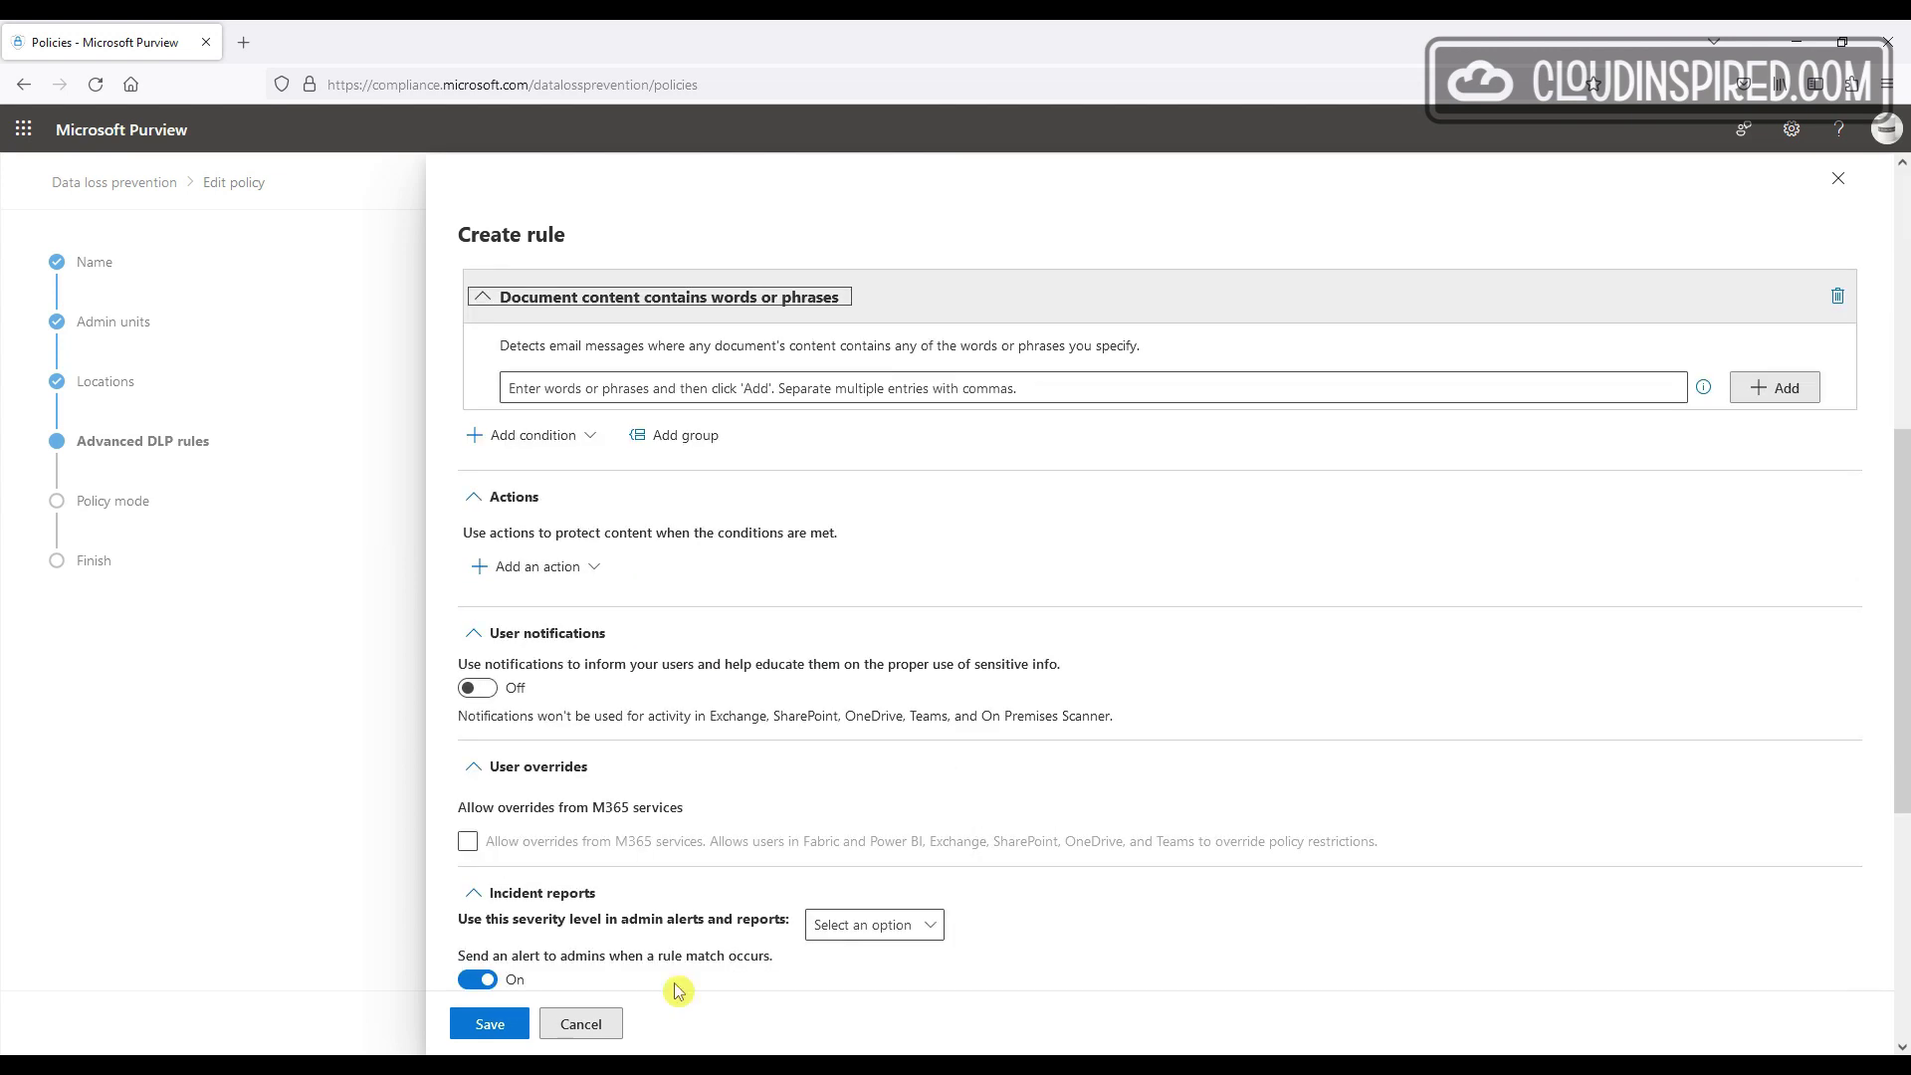
key(ctrl+v)
click(1775, 389)
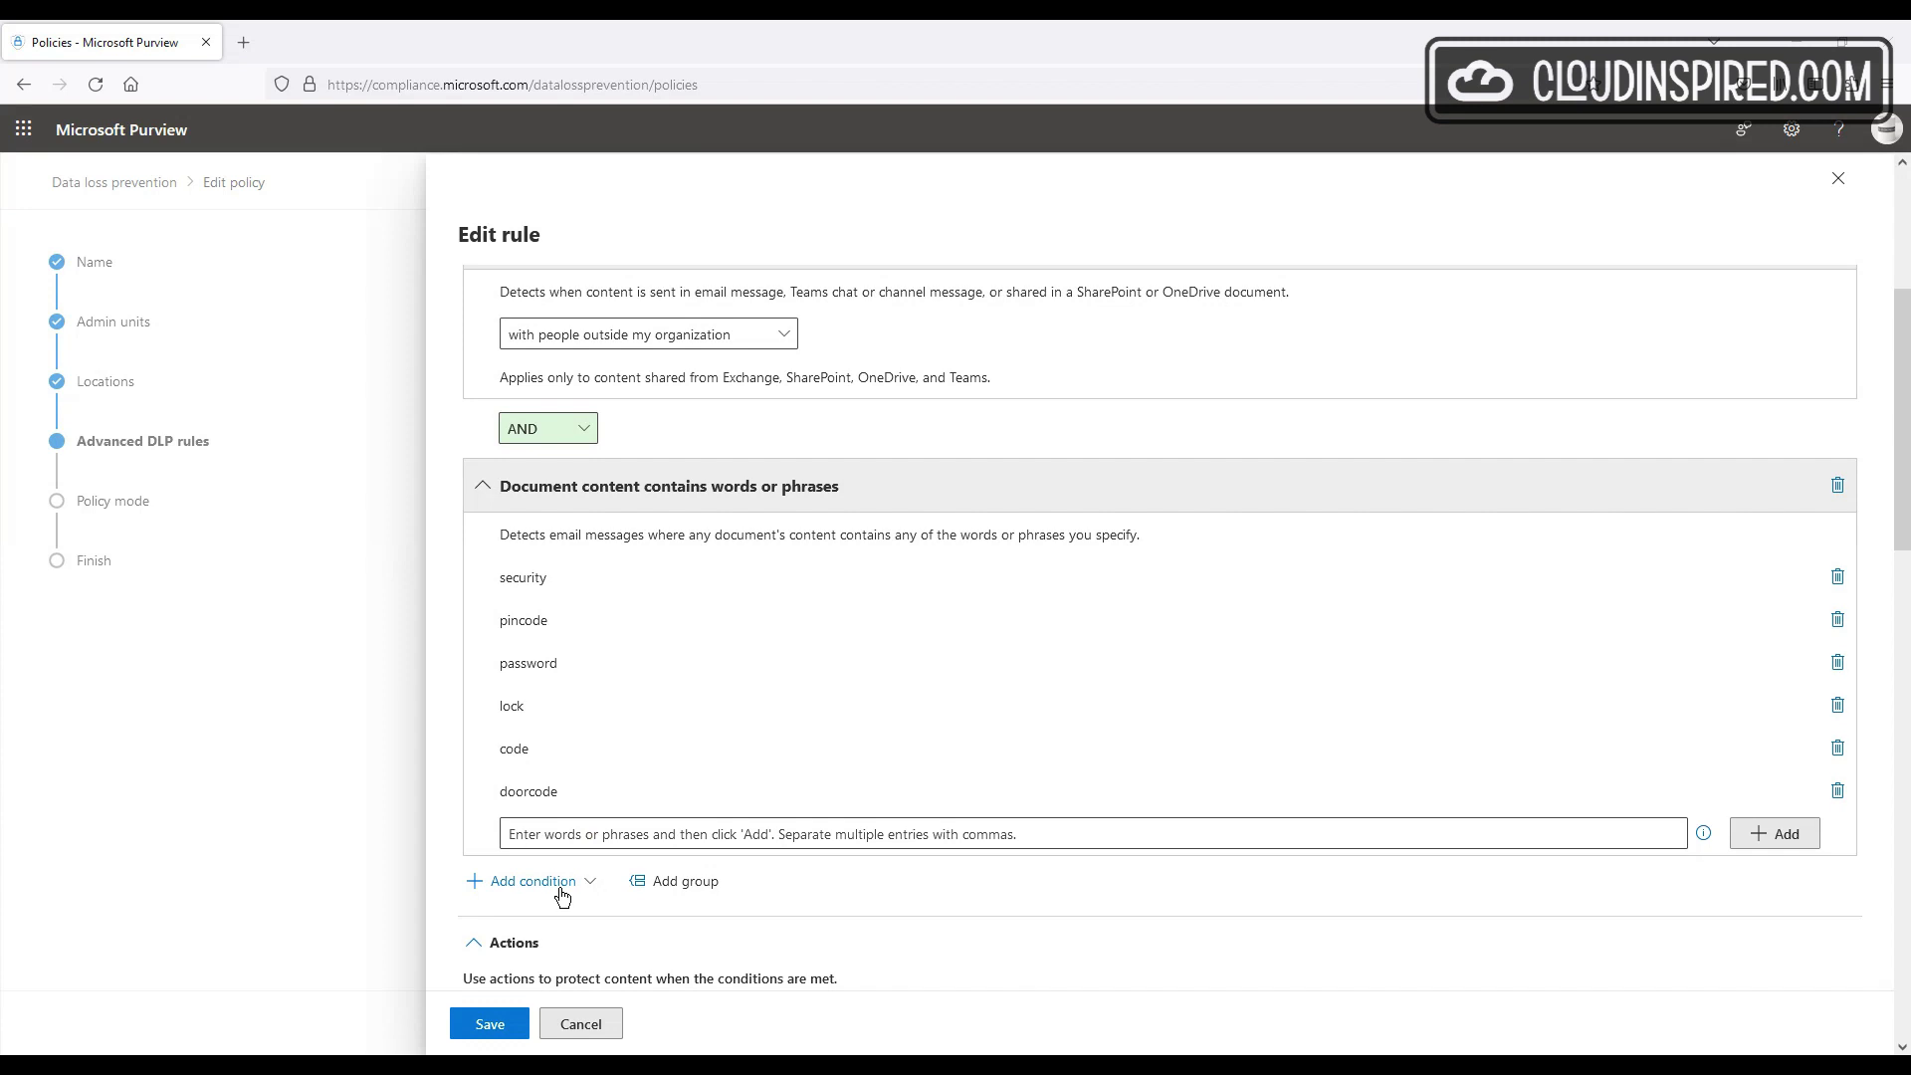
Step: Add a "Document name contains words or phrases" condition to the document content rule
click(562, 893)
scroll(807, 704, down, 5)
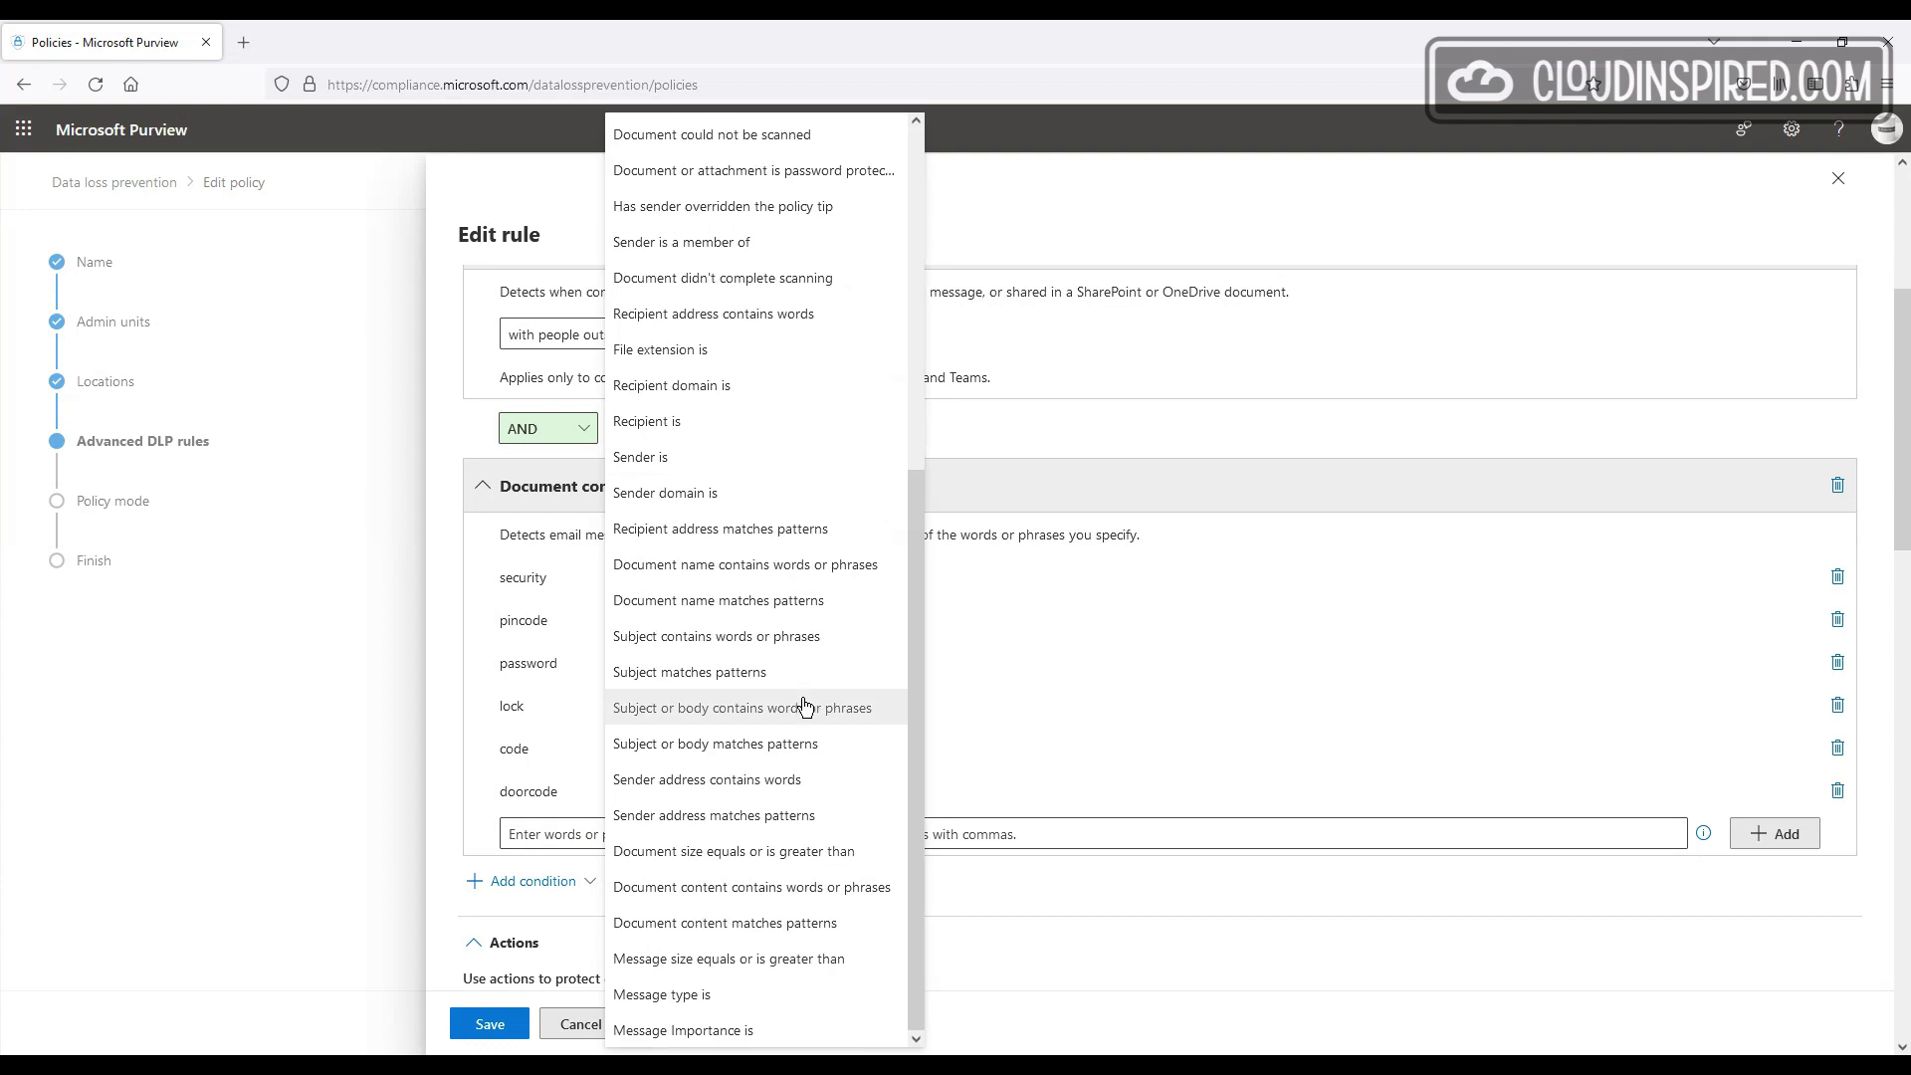
click(856, 566)
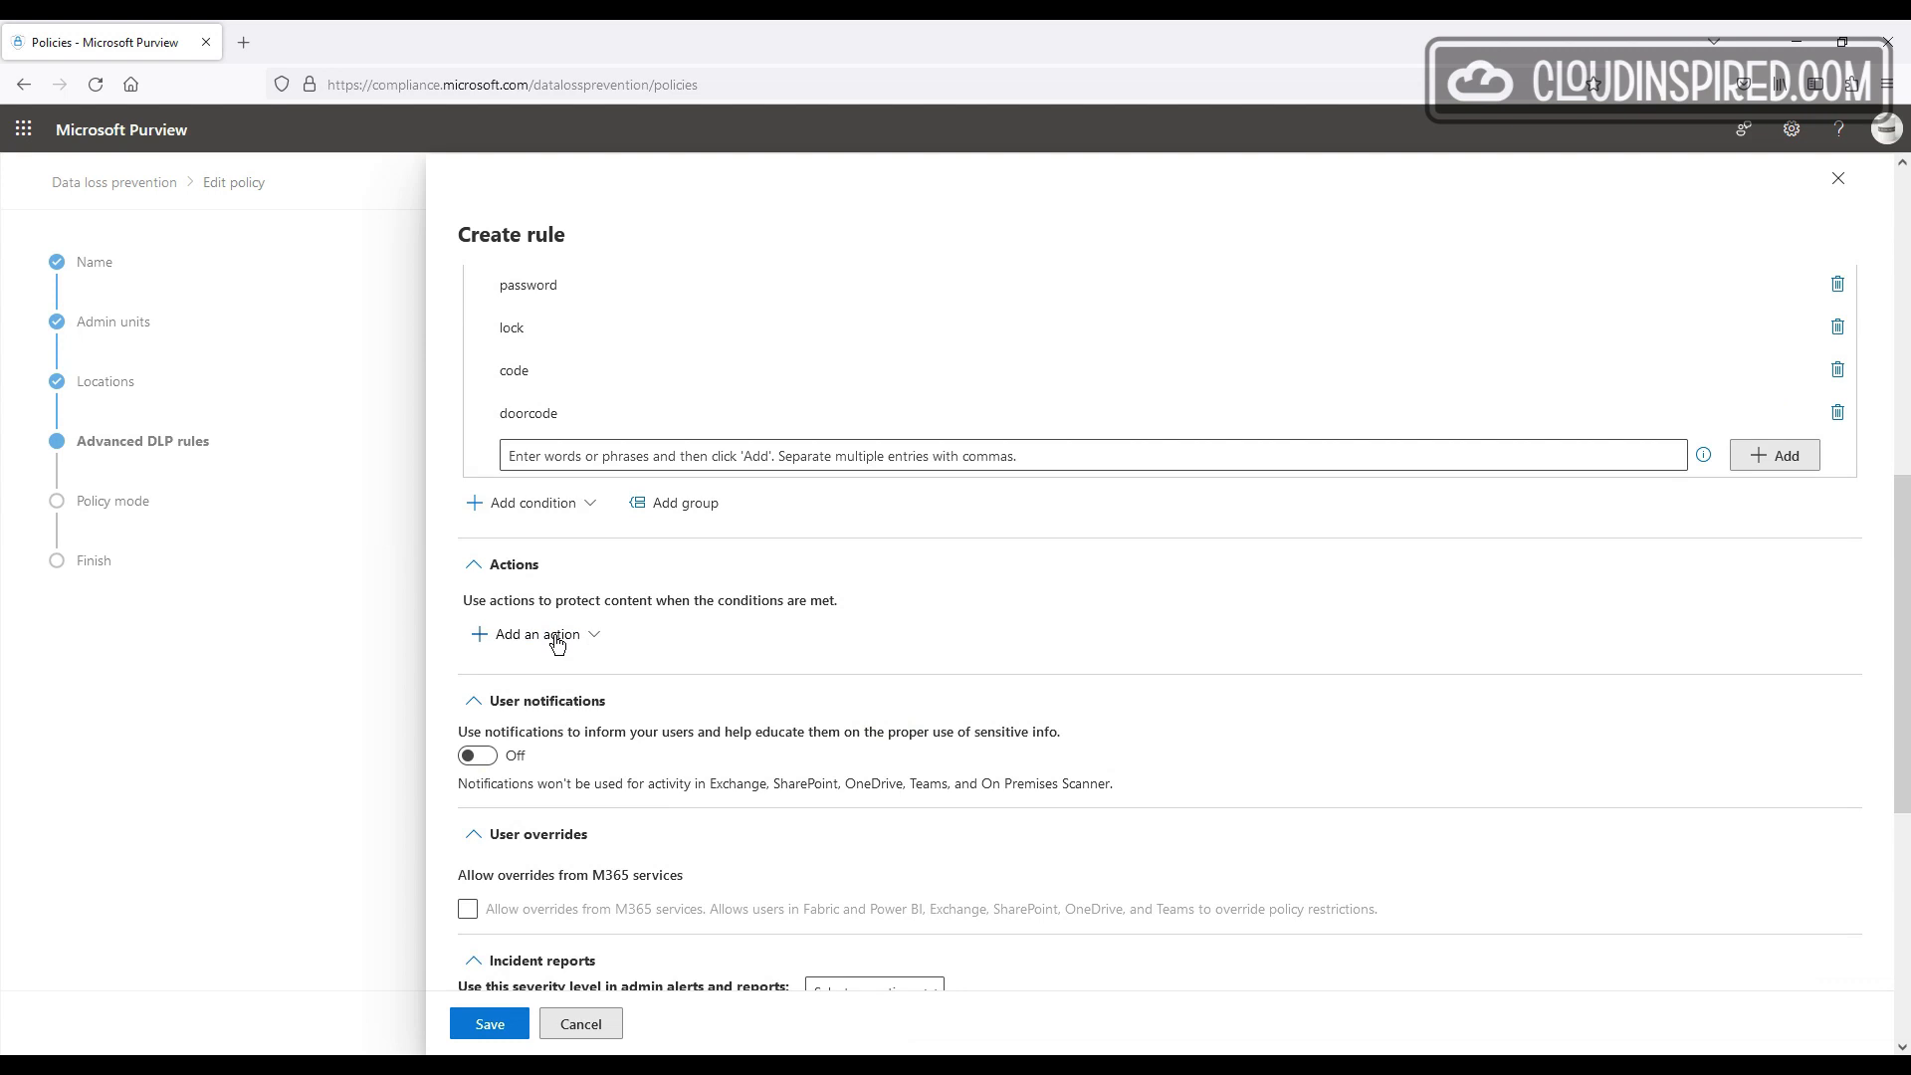
Step: Add the action to restrict content in Microsoft 365 locations, blocking only people outside the organization, and turn on user notifications
click(553, 637)
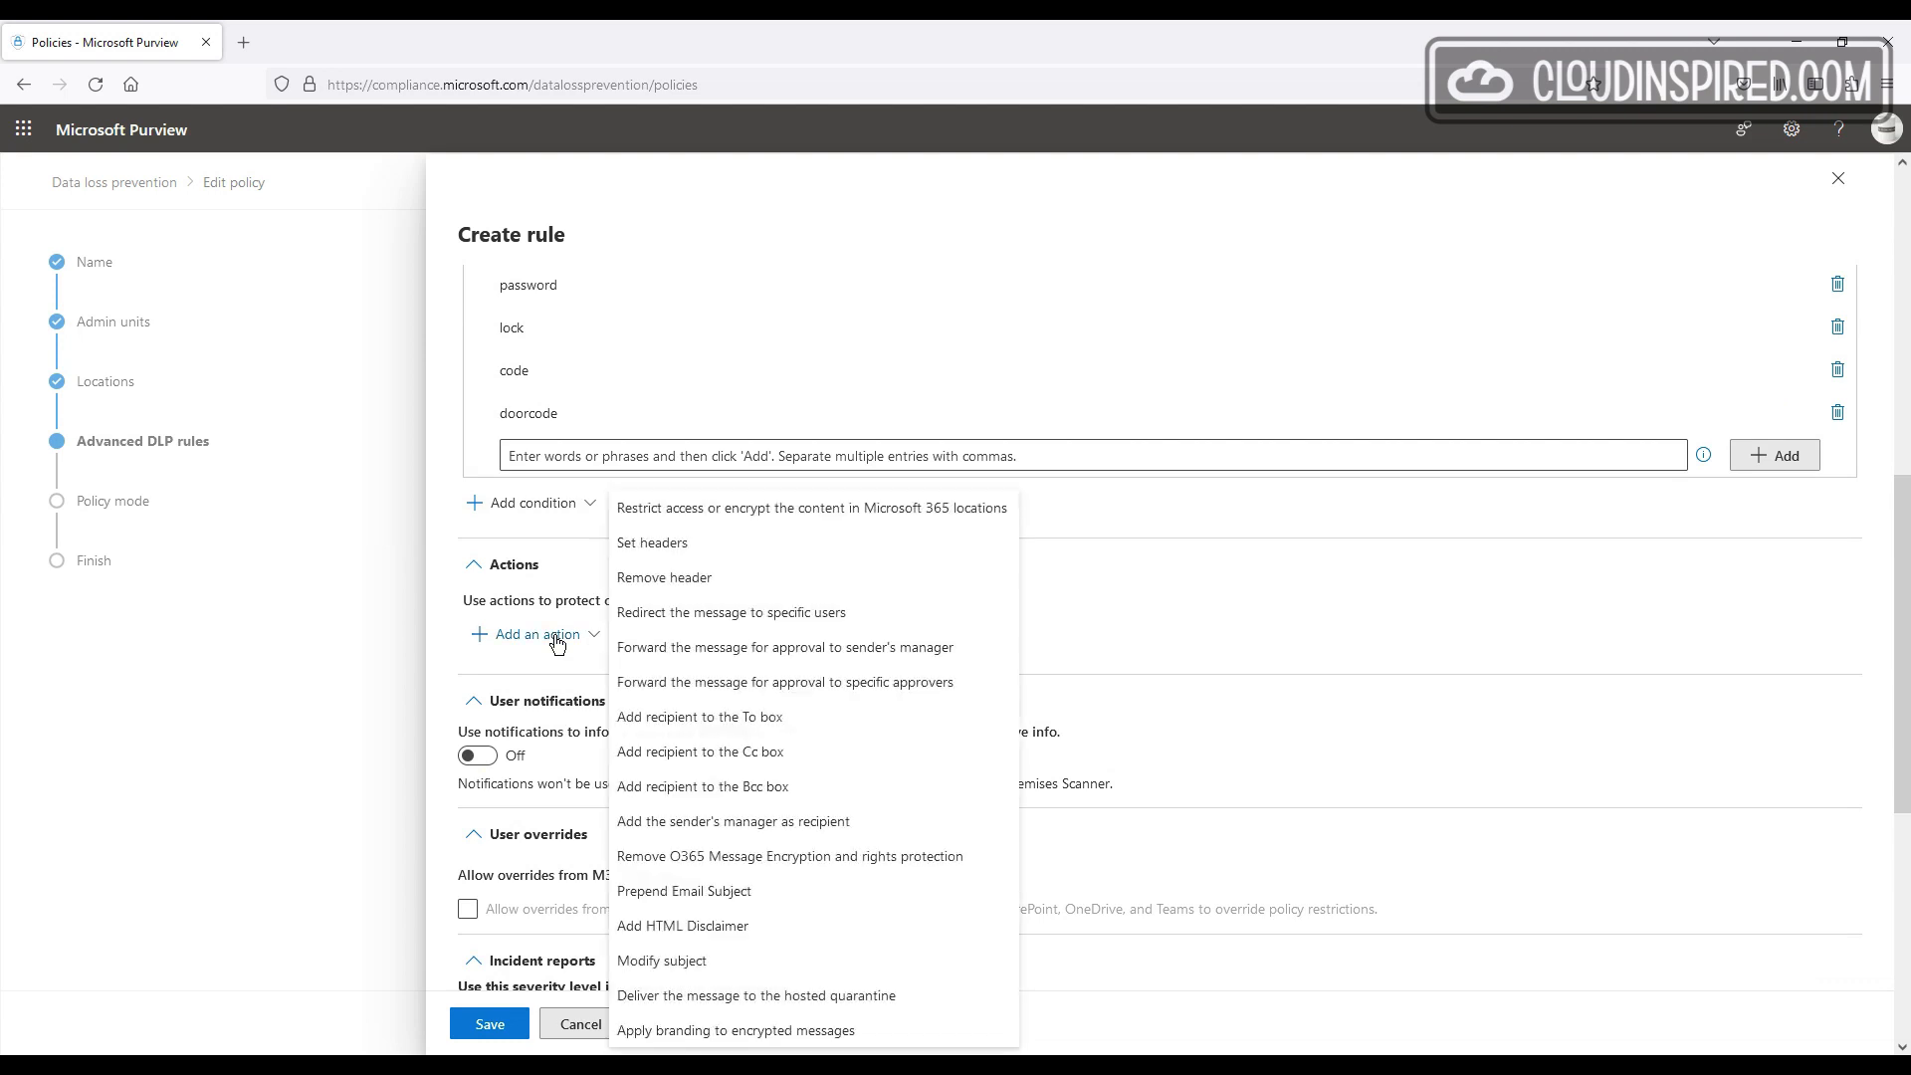
click(834, 510)
scroll(755, 812, down, 3)
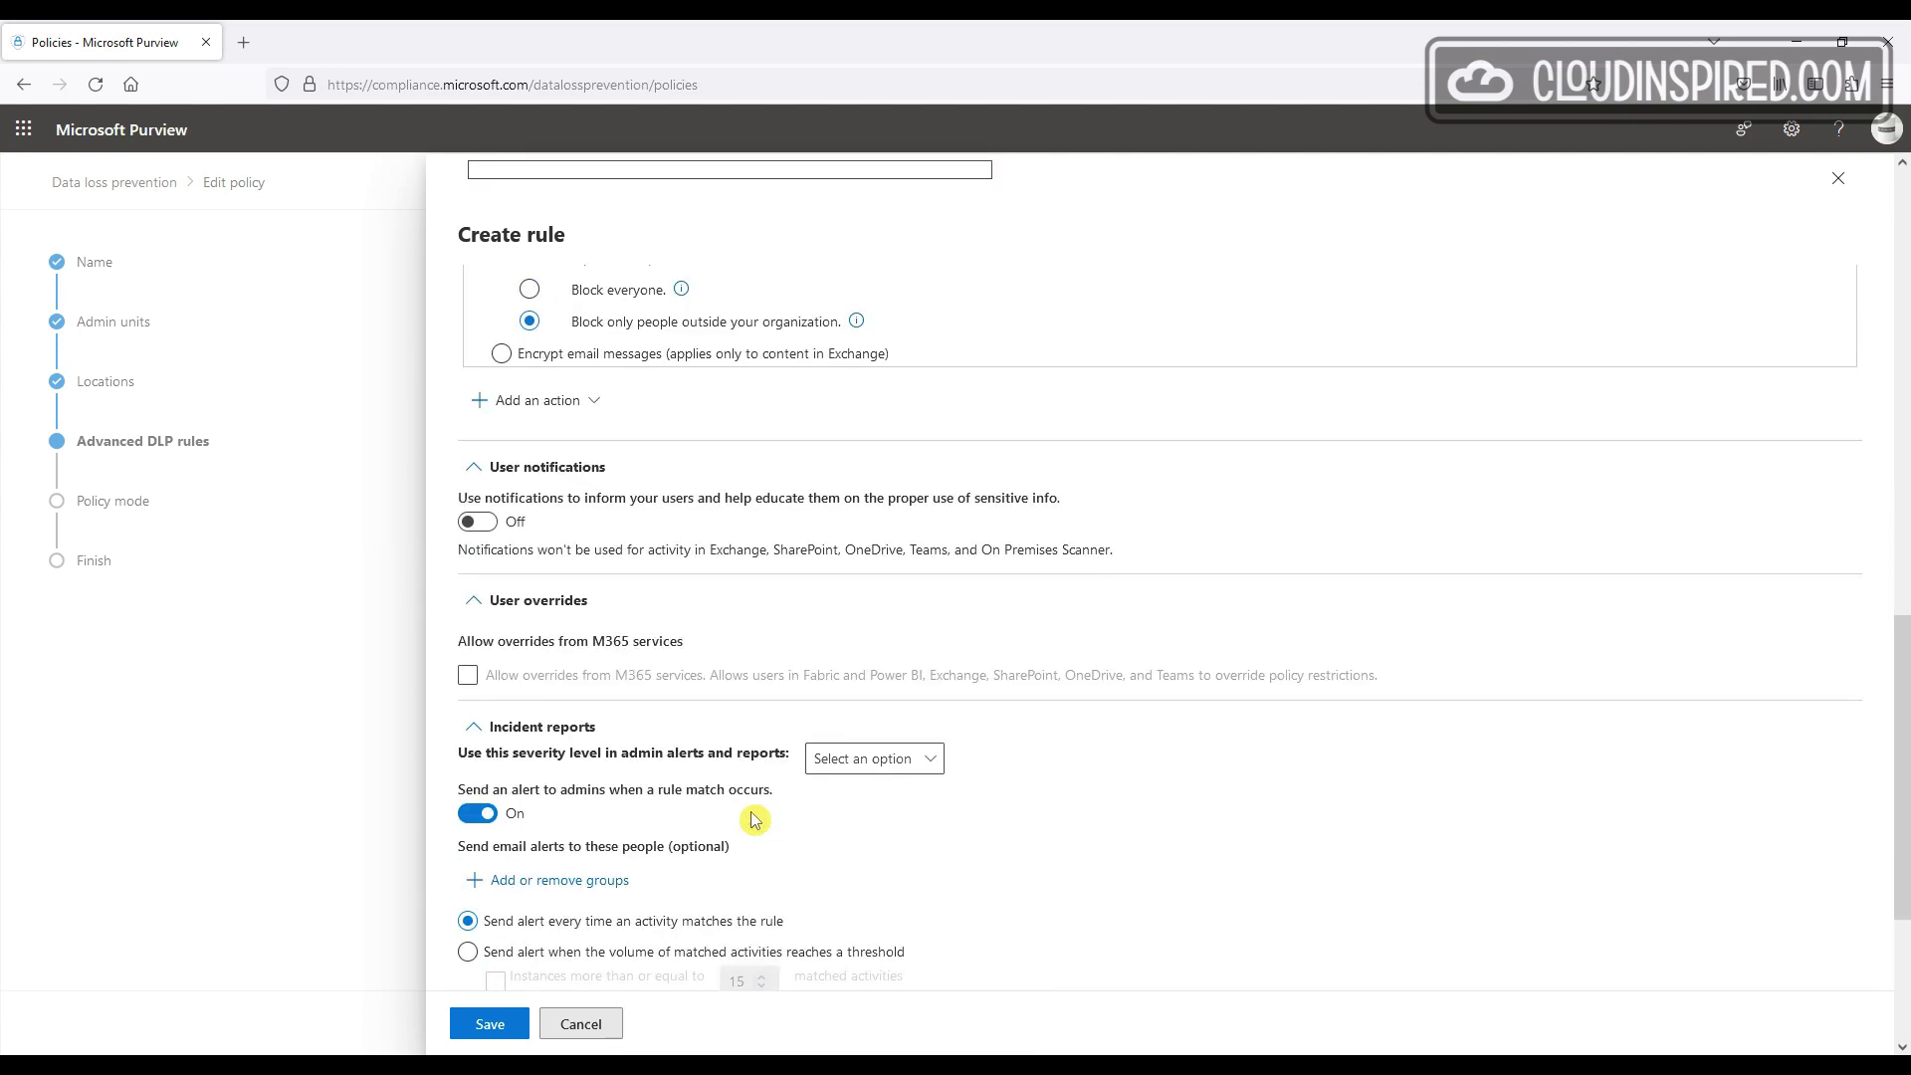
click(475, 615)
scroll(724, 677, down, 3)
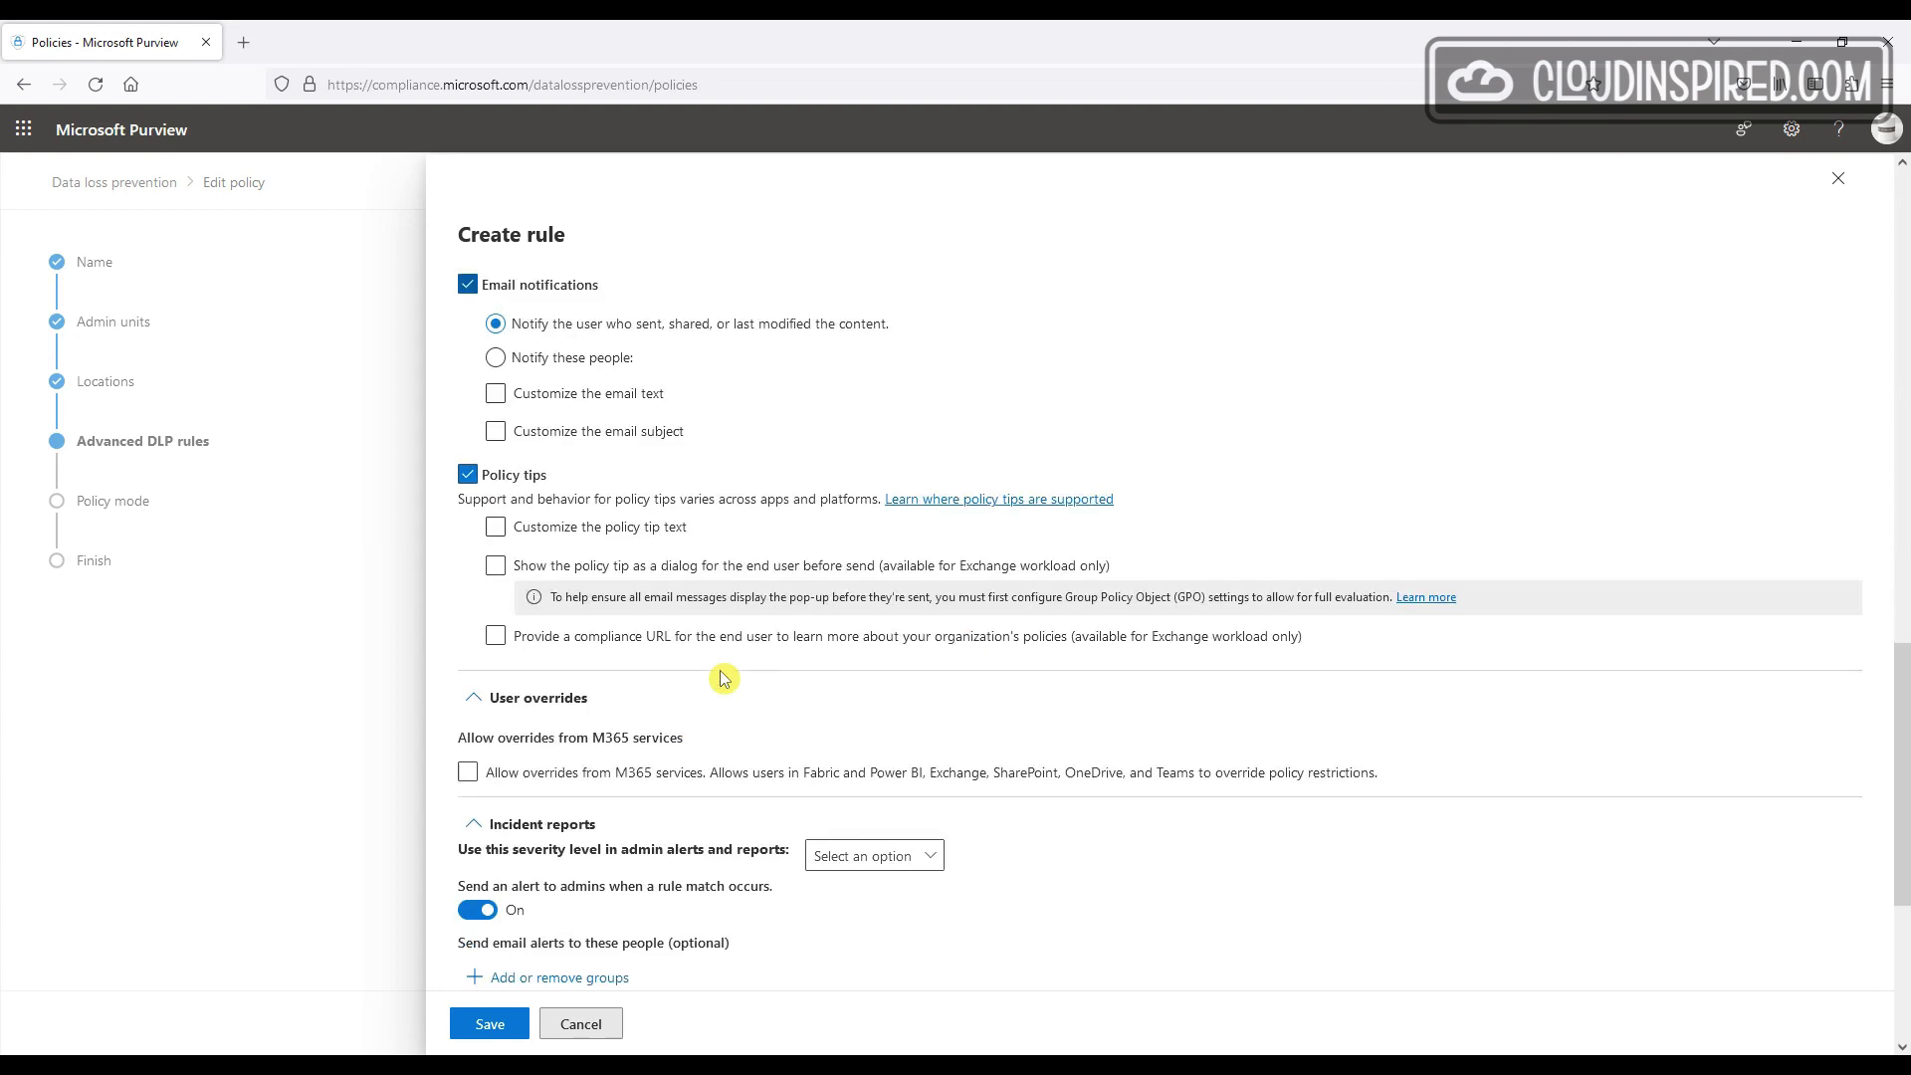
Step: Add Cloud admin as a recipient of the incident email alerts, save the rule and proceed past the DLP rules page
scroll(723, 679, down, 2)
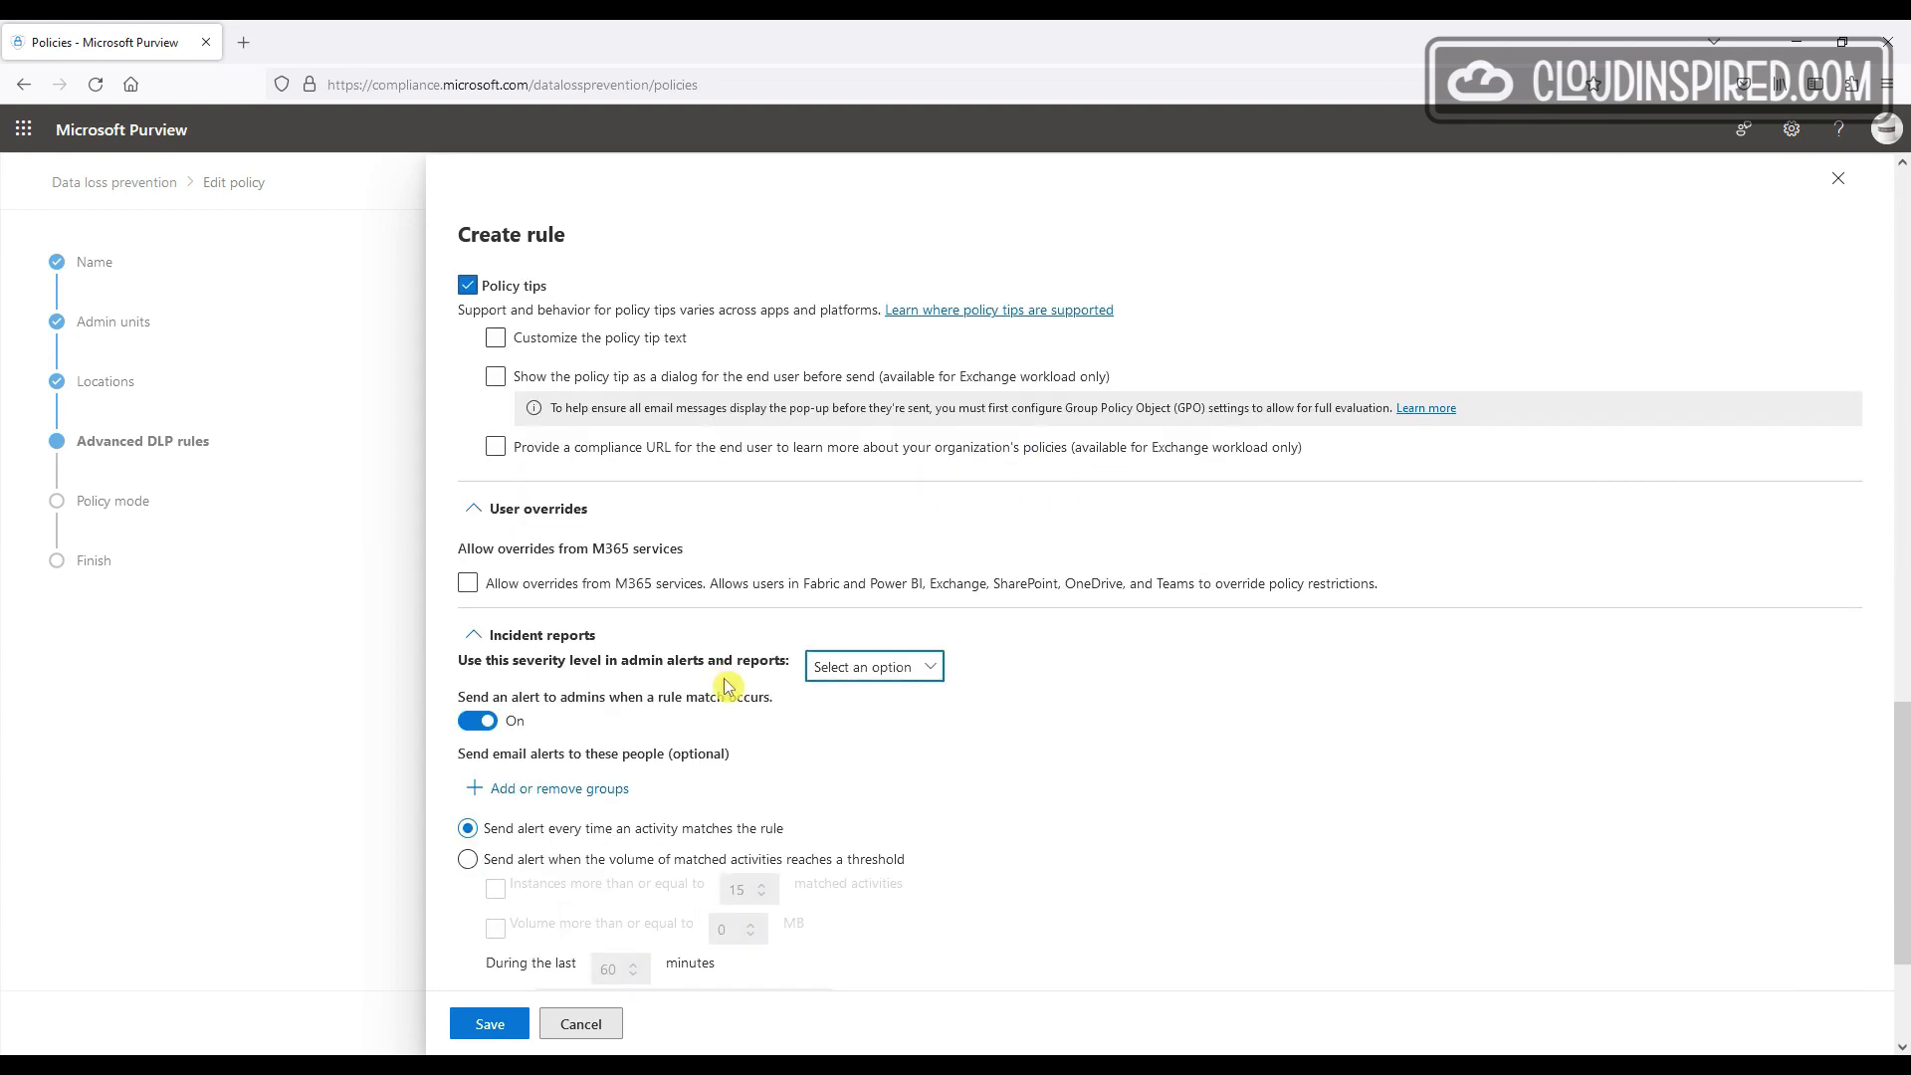
scroll(597, 627, down, 2)
click(580, 602)
text(cloud admin)
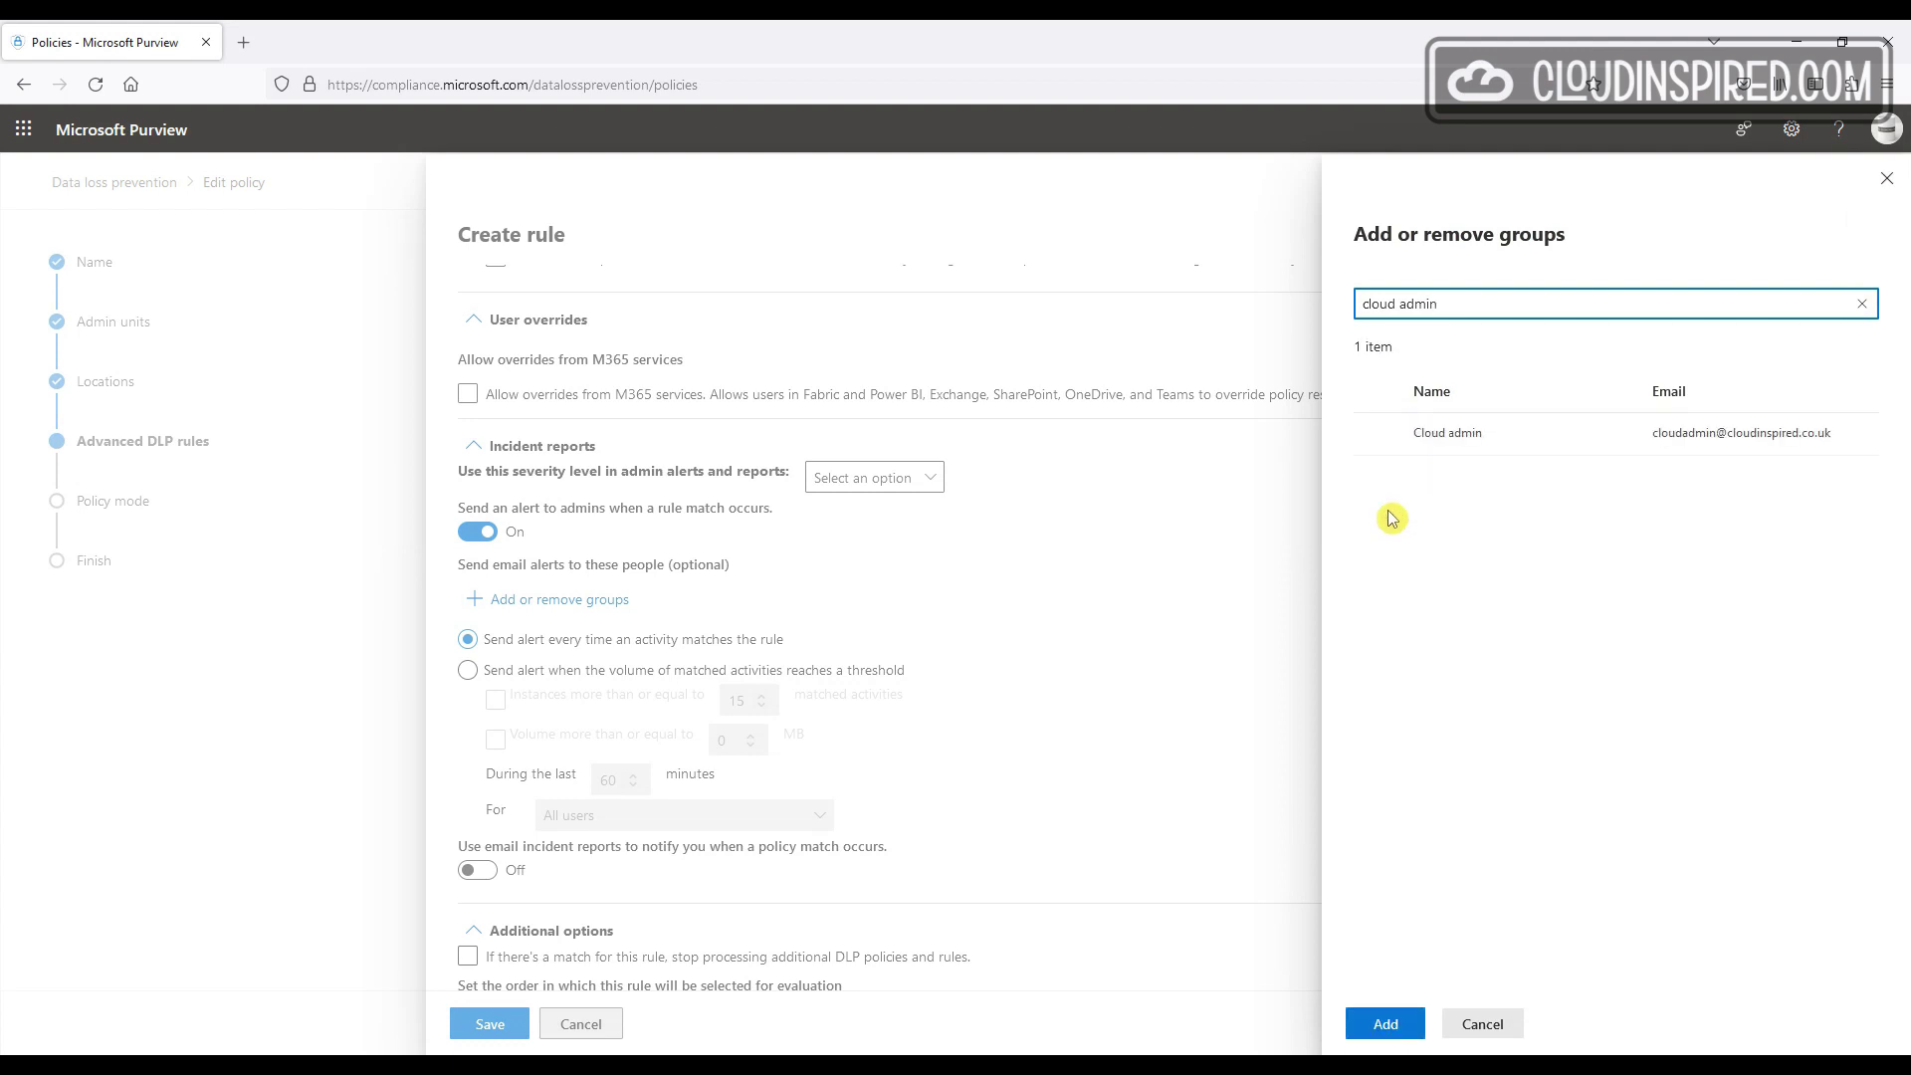
click(1380, 436)
click(1386, 1025)
scroll(1144, 677, down, 1)
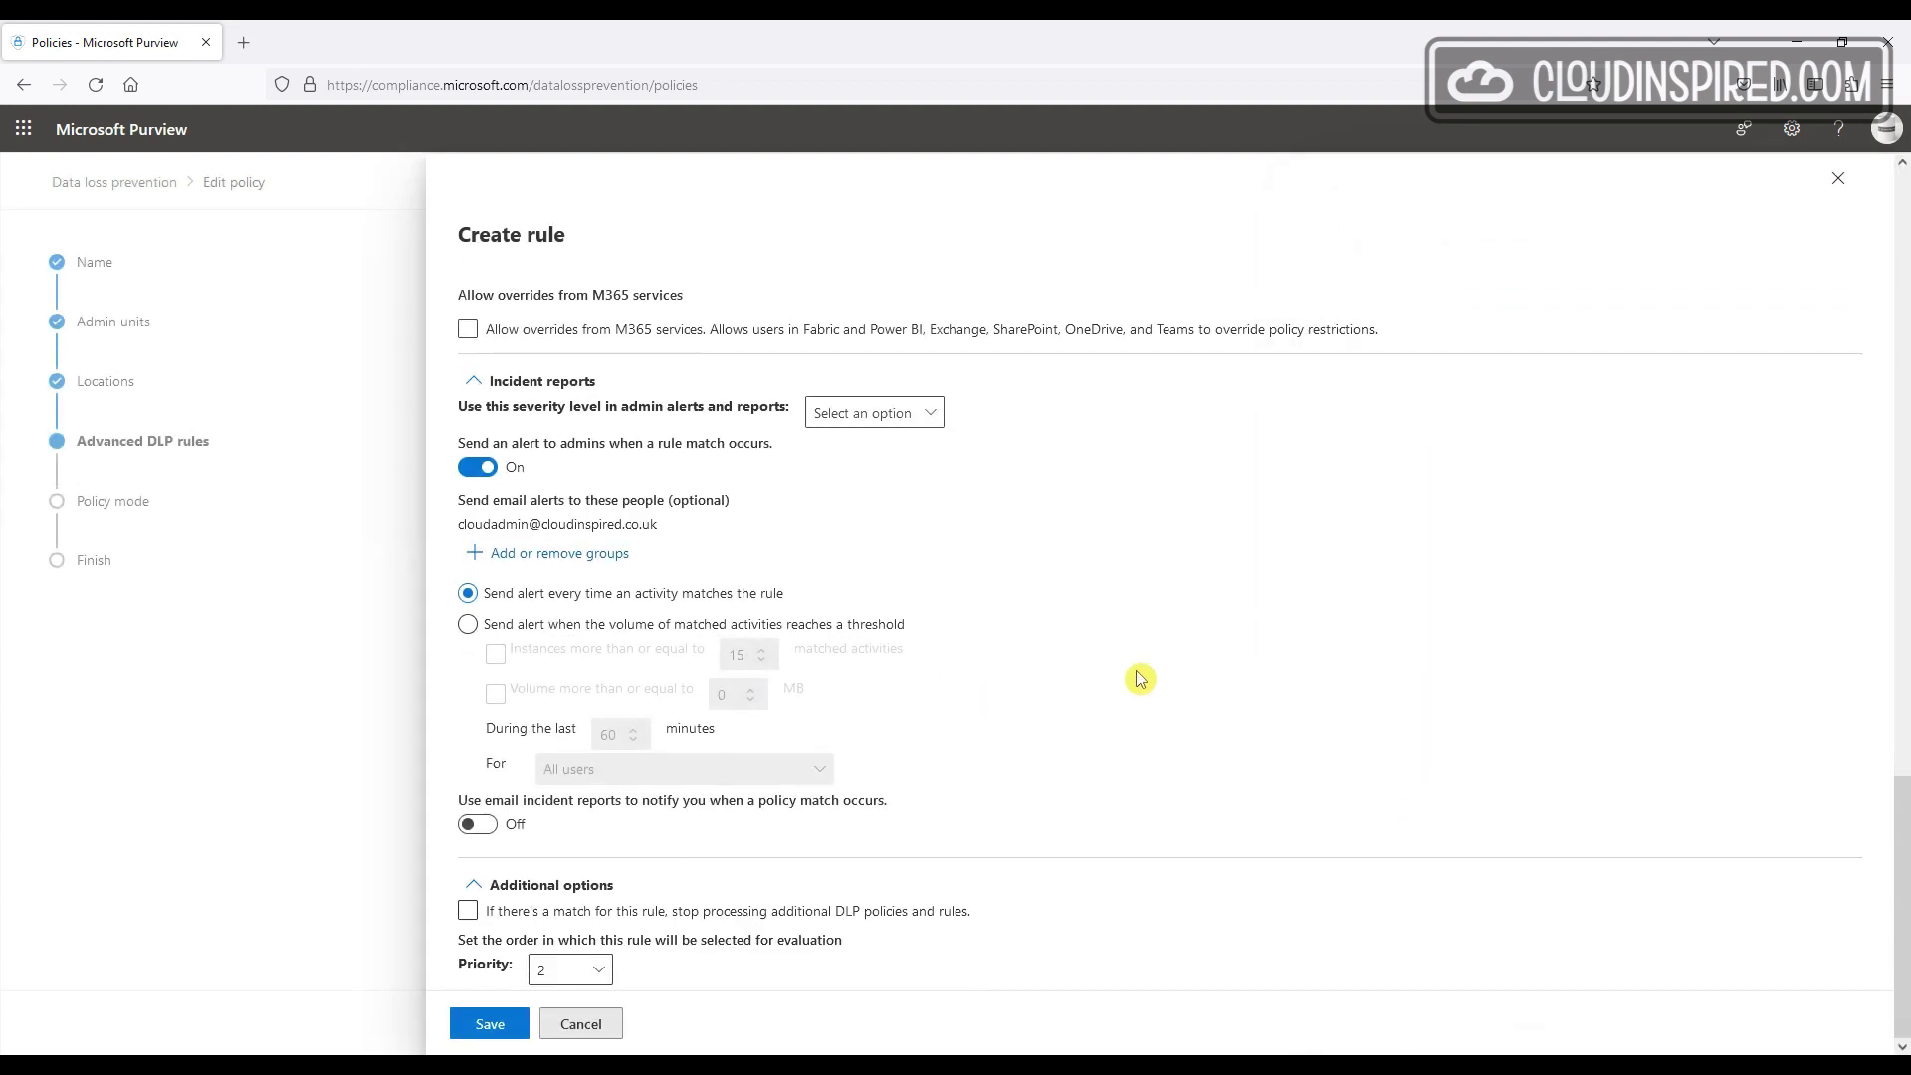
click(490, 1024)
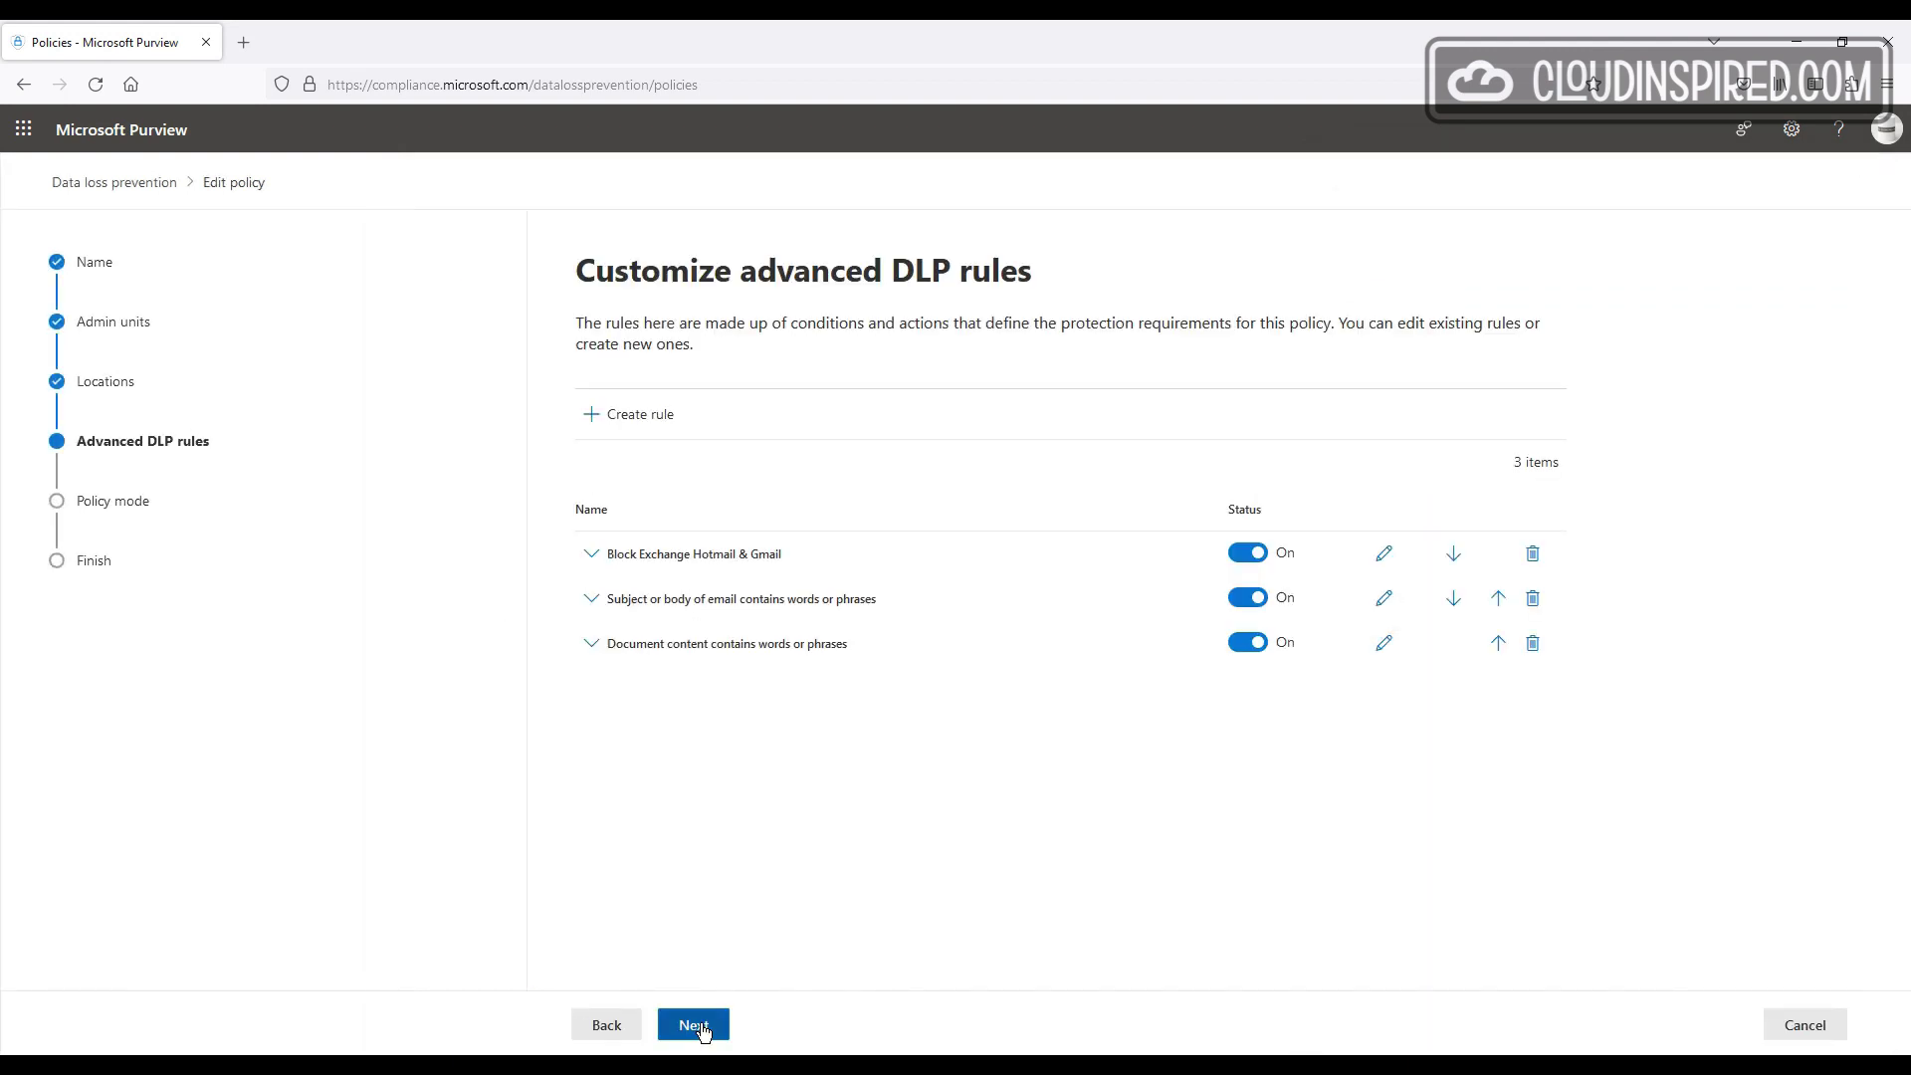
click(693, 1025)
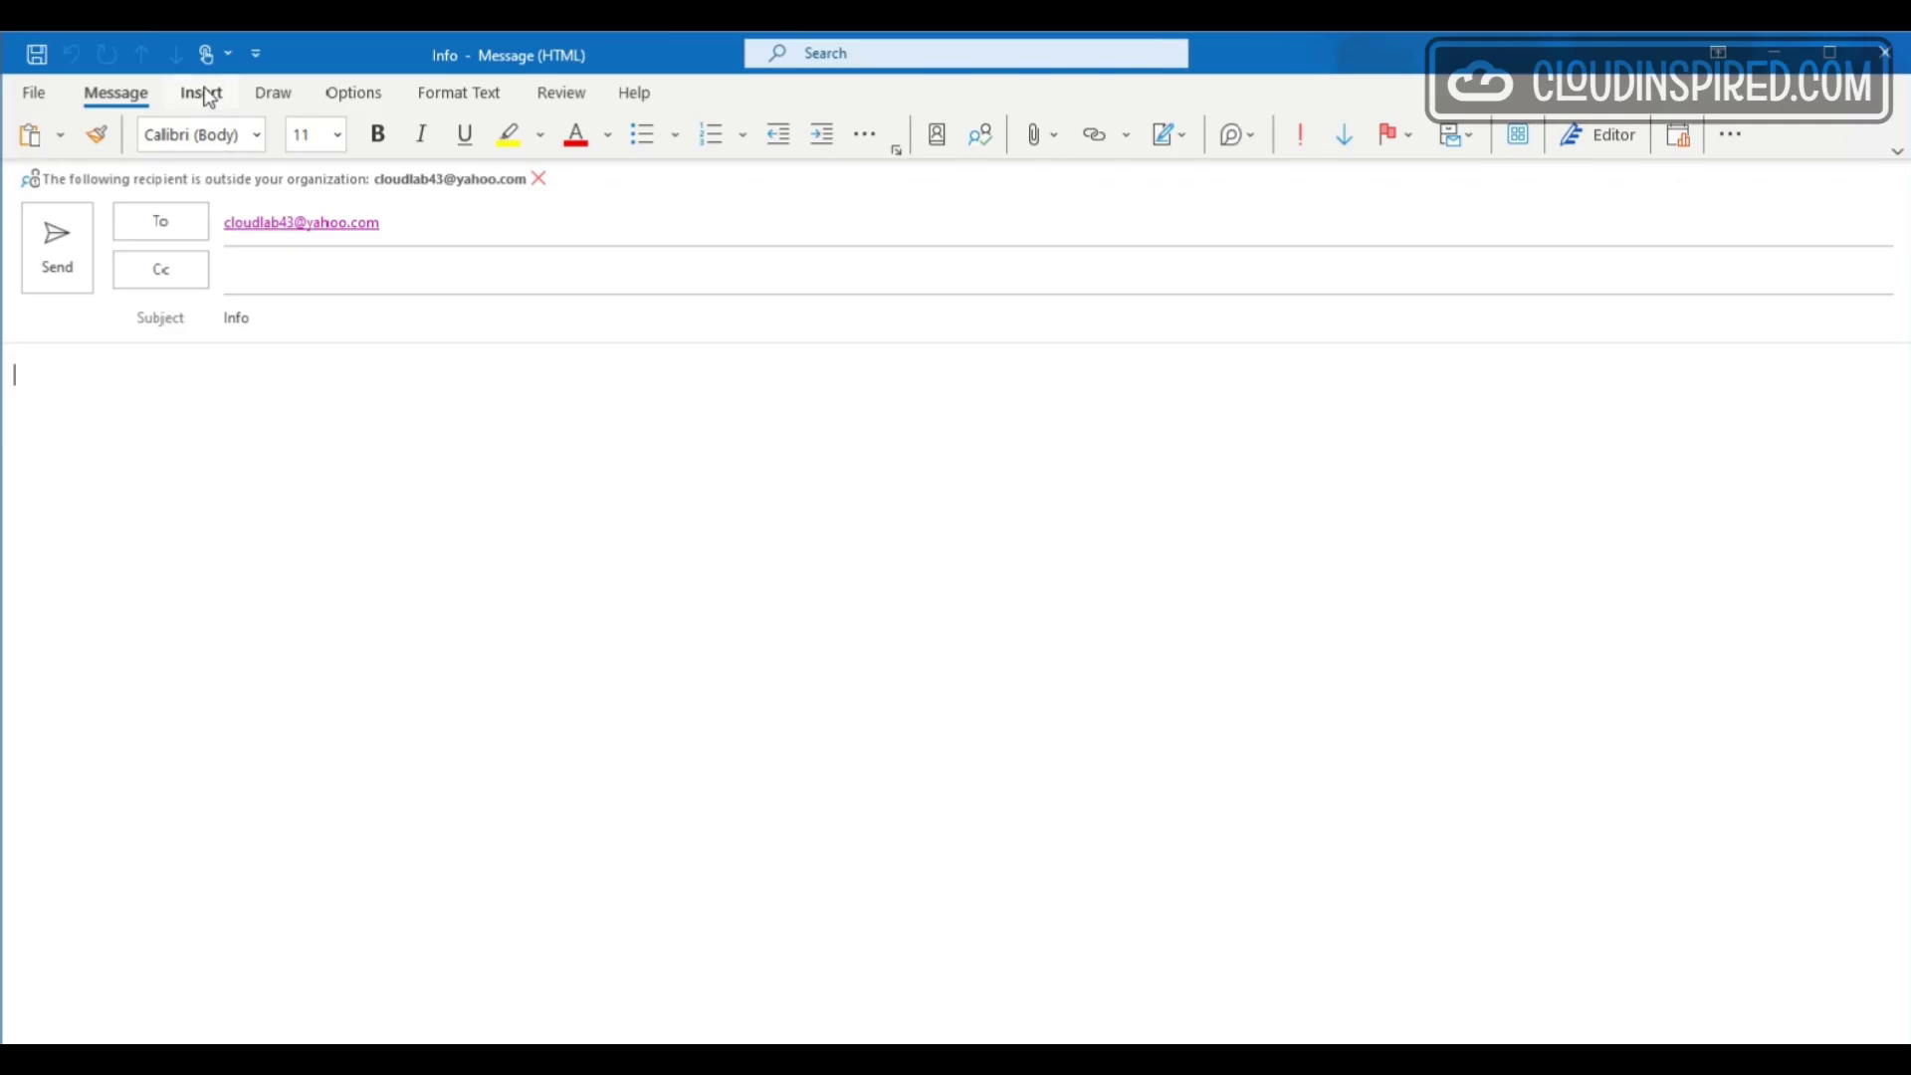
Step: Switch to desktop Outlook and attach doorcode.txt to the "Info" email for the external Yahoo recipient
click(209, 98)
click(103, 148)
click(111, 217)
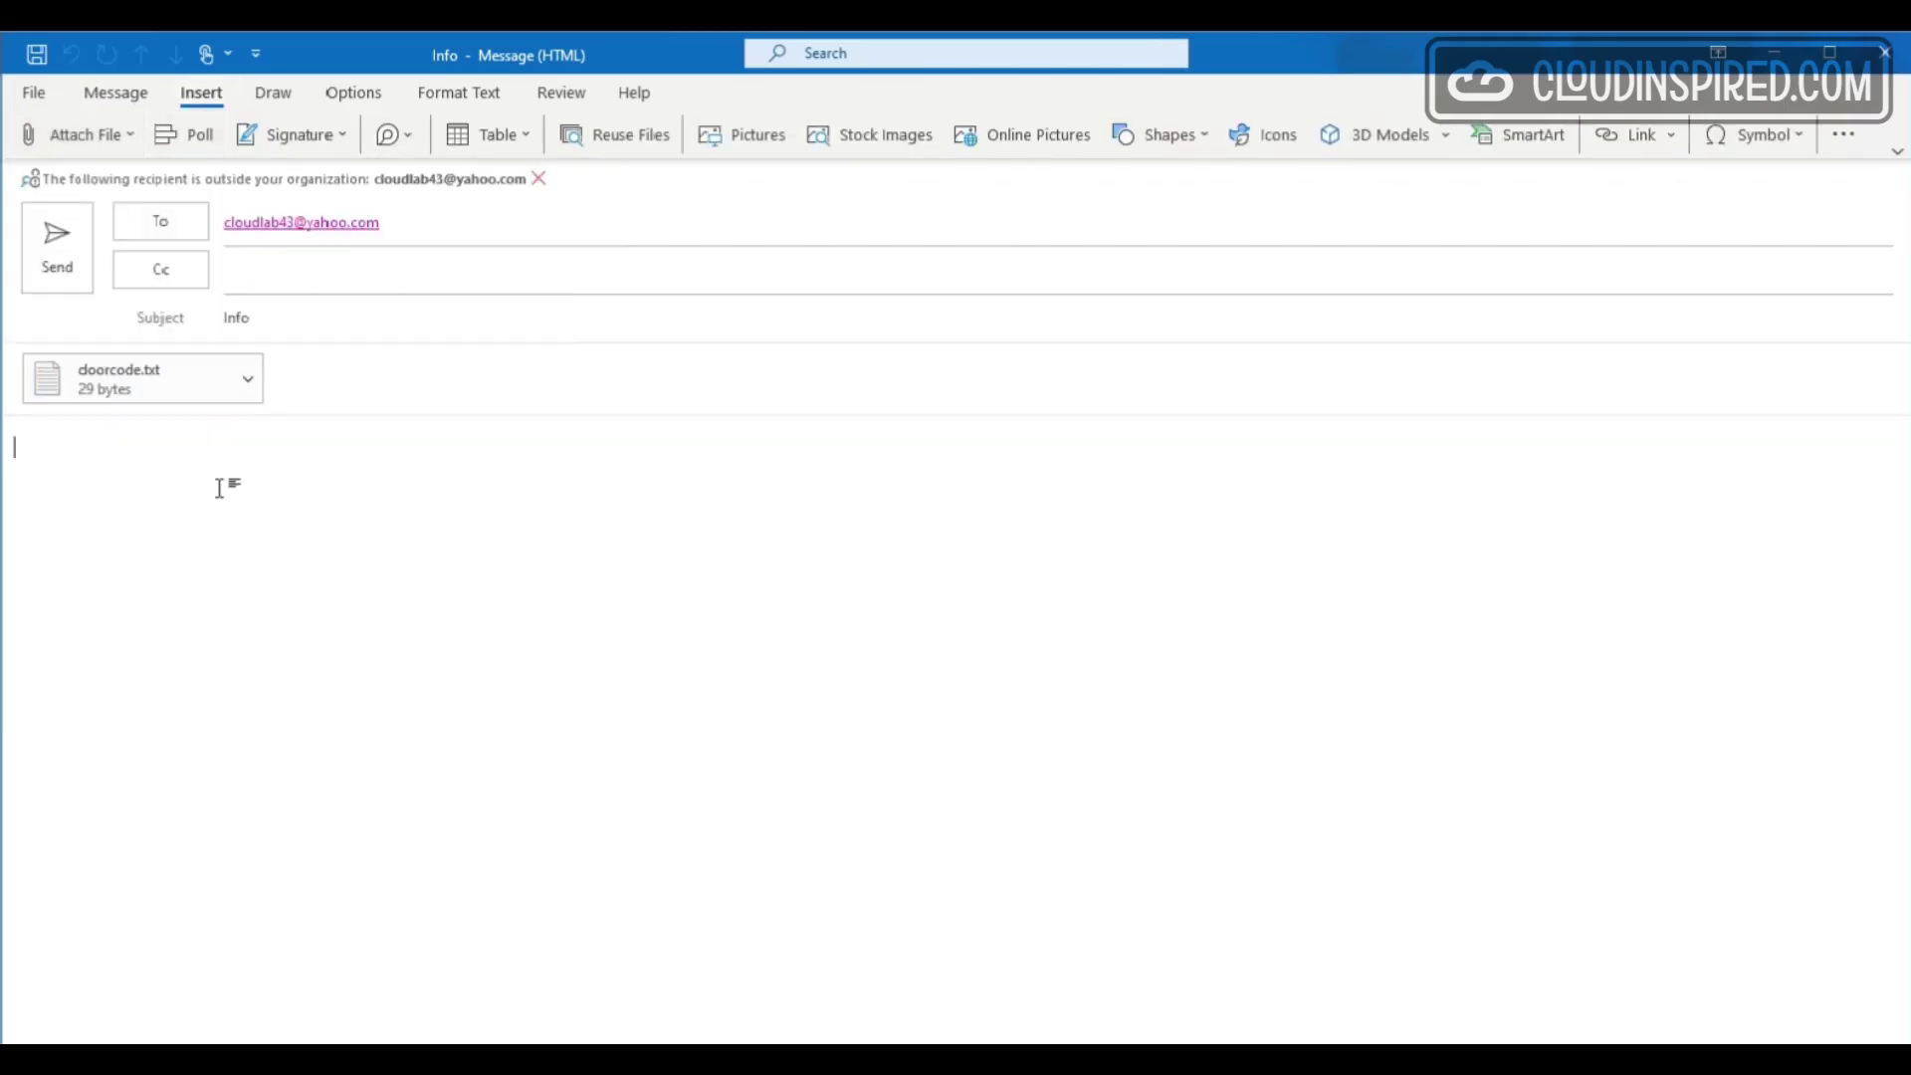
Step: Write a short message pointing to the attachment, signed "Regards", send it, and open the "Message Blocked: Info" notification
text(Hi )
text(Please see the attac)
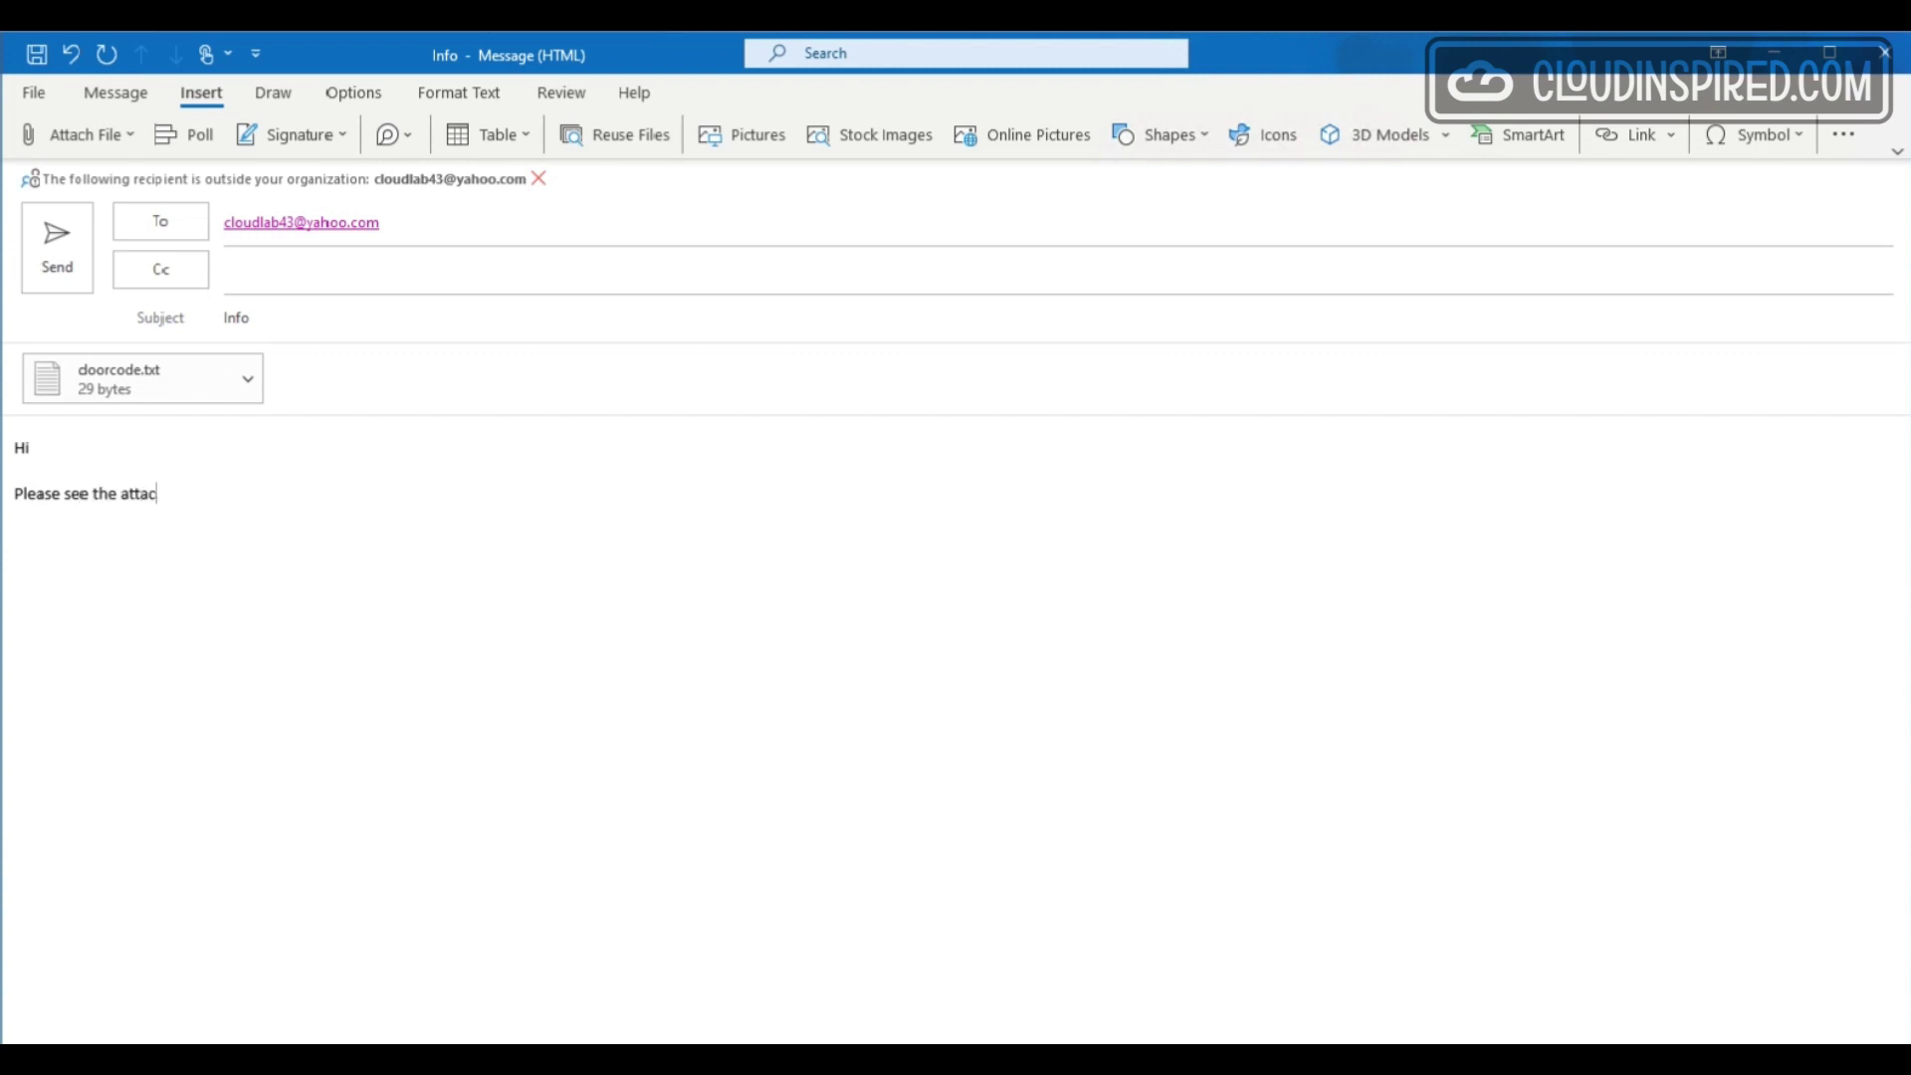
text(Regards)
key(Return)
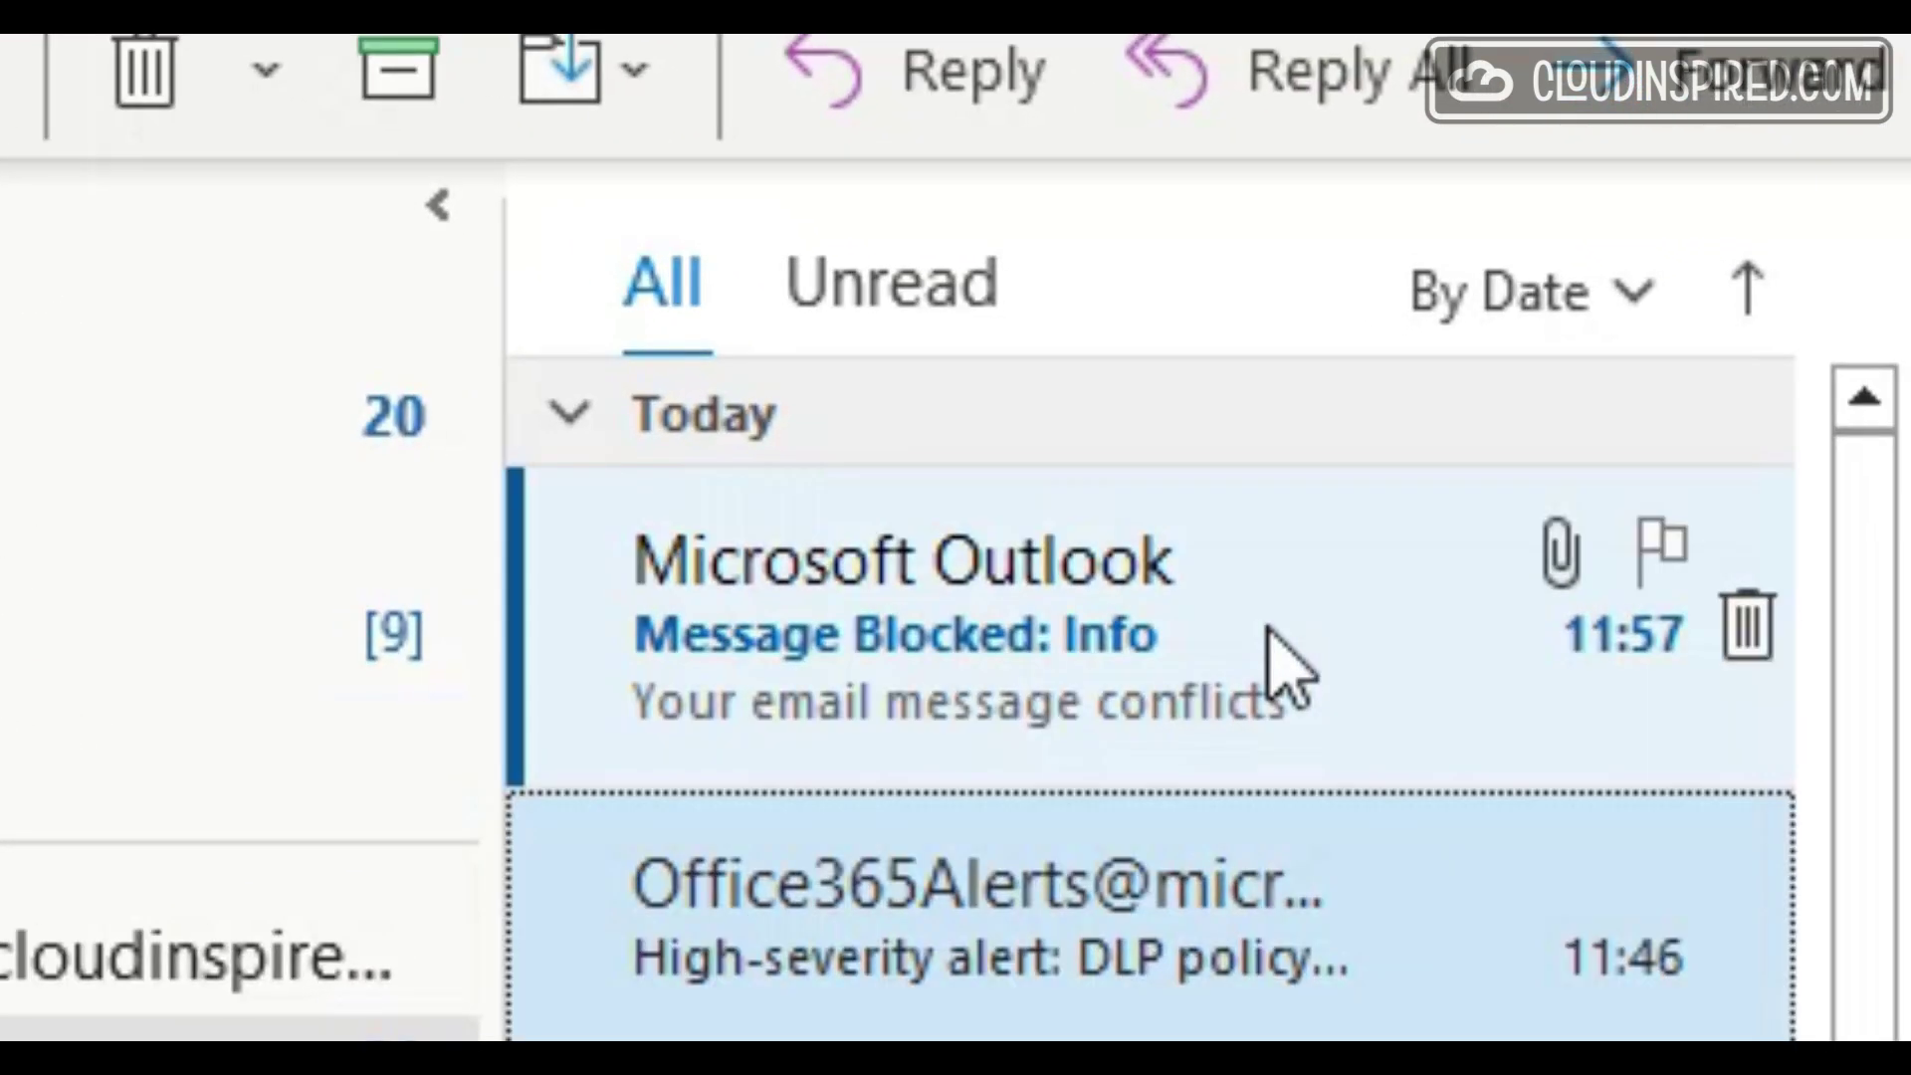
double_click(1277, 657)
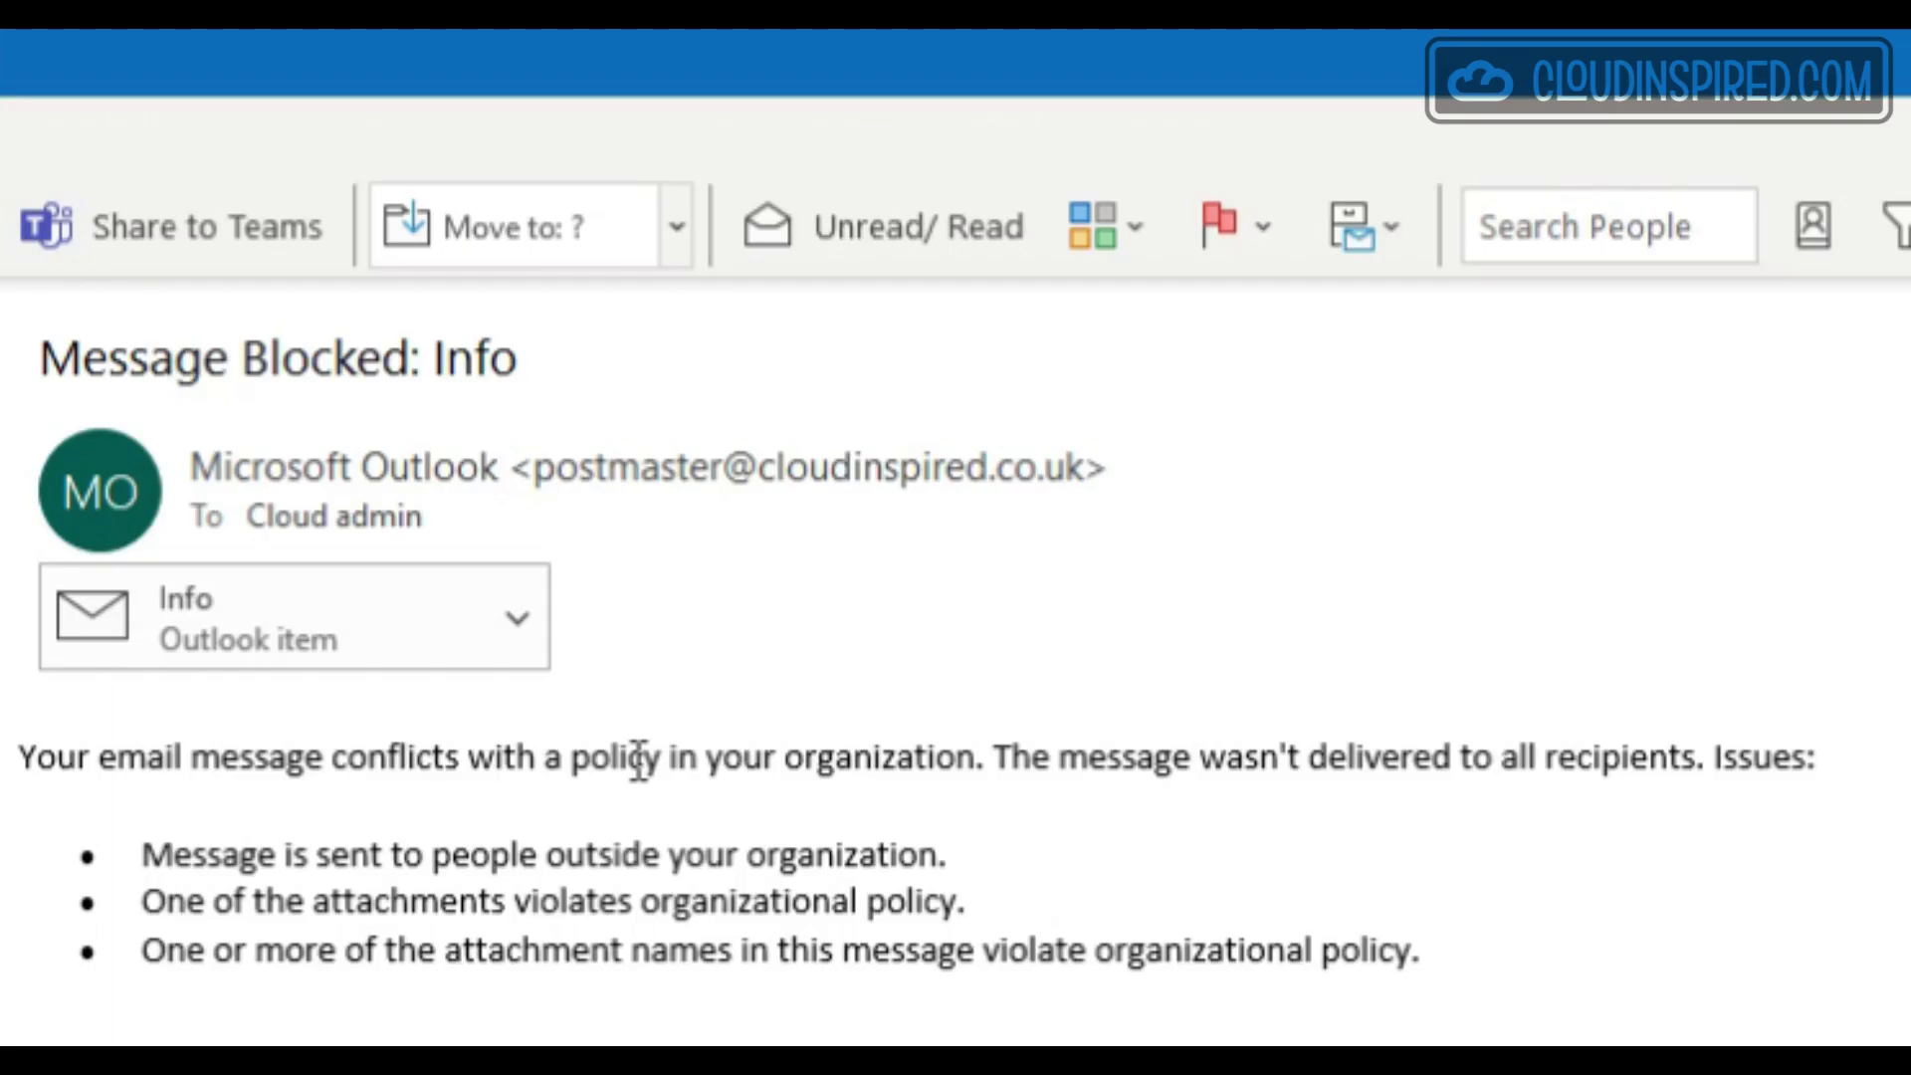
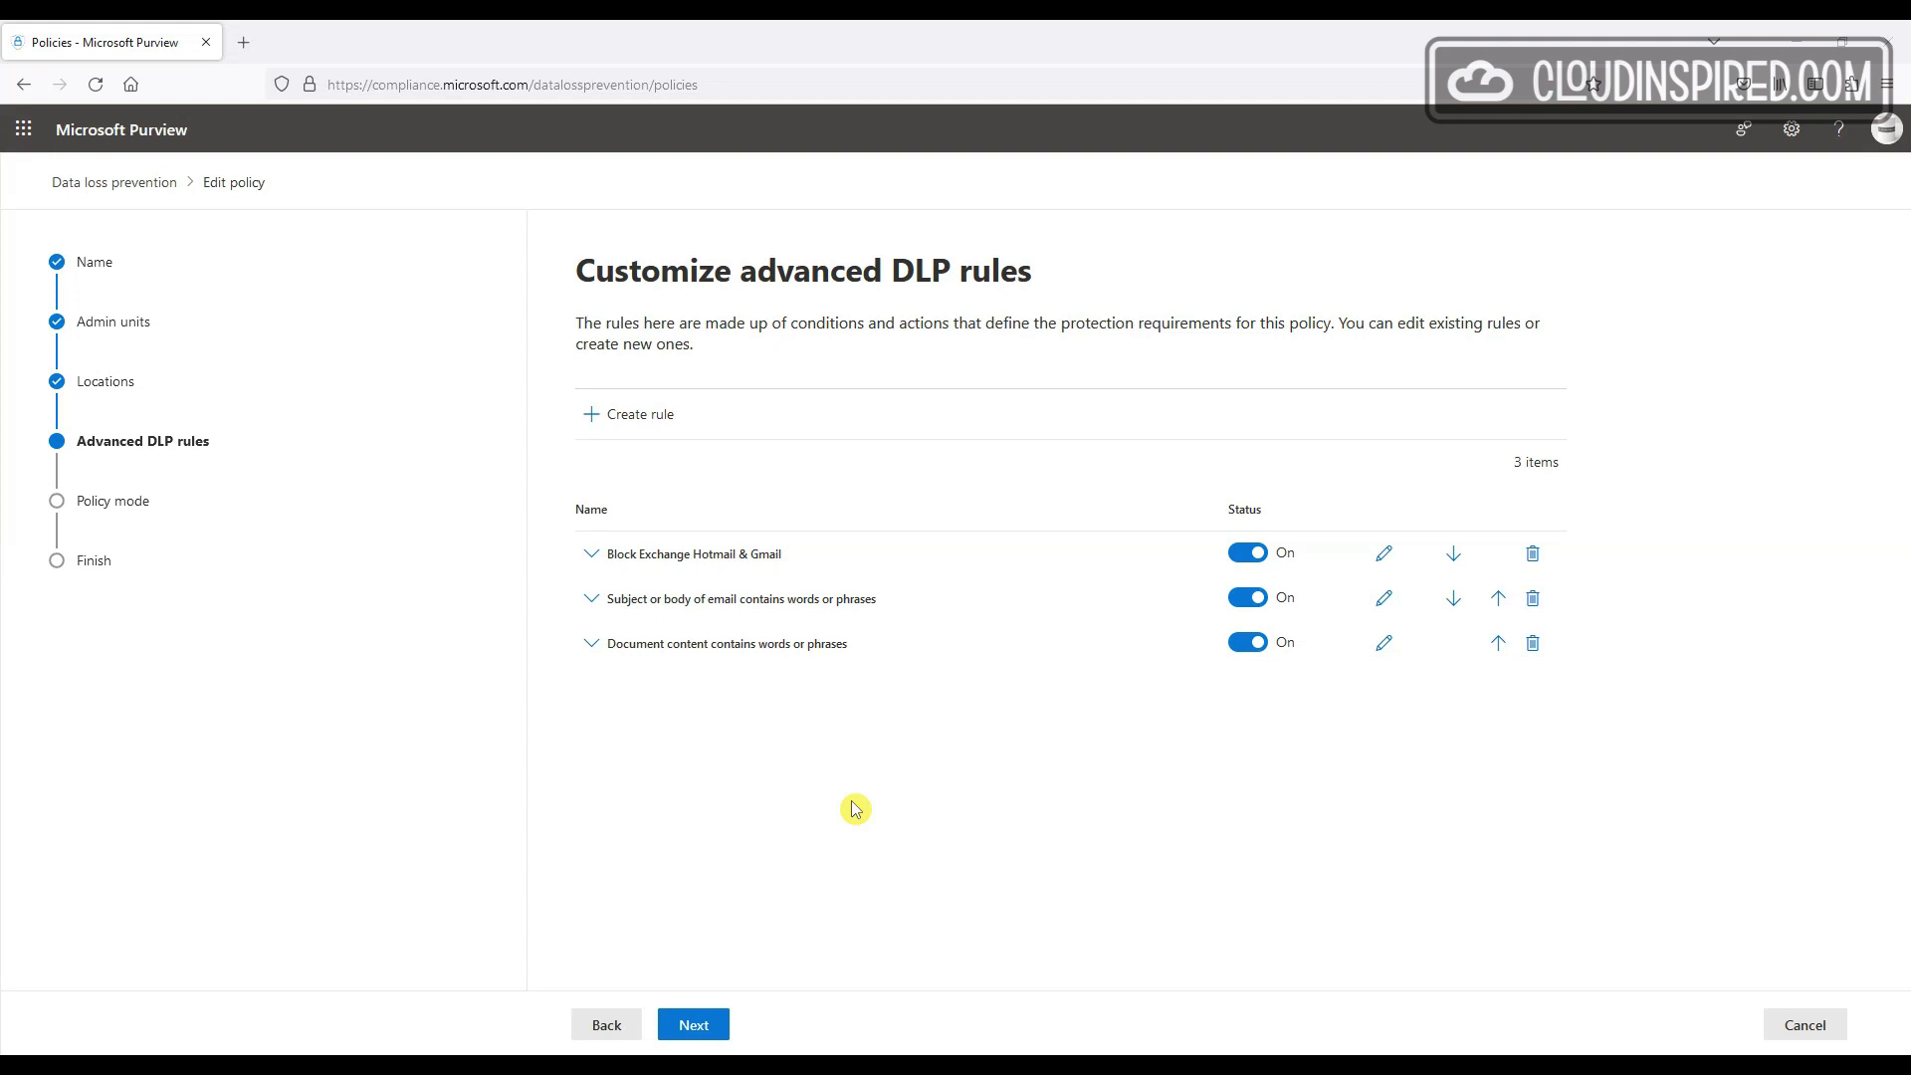
Step: In Purview, create another advanced DLP rule in the policy and name it "Encrypt Message"
click(674, 418)
click(689, 333)
text(Encrypt Message)
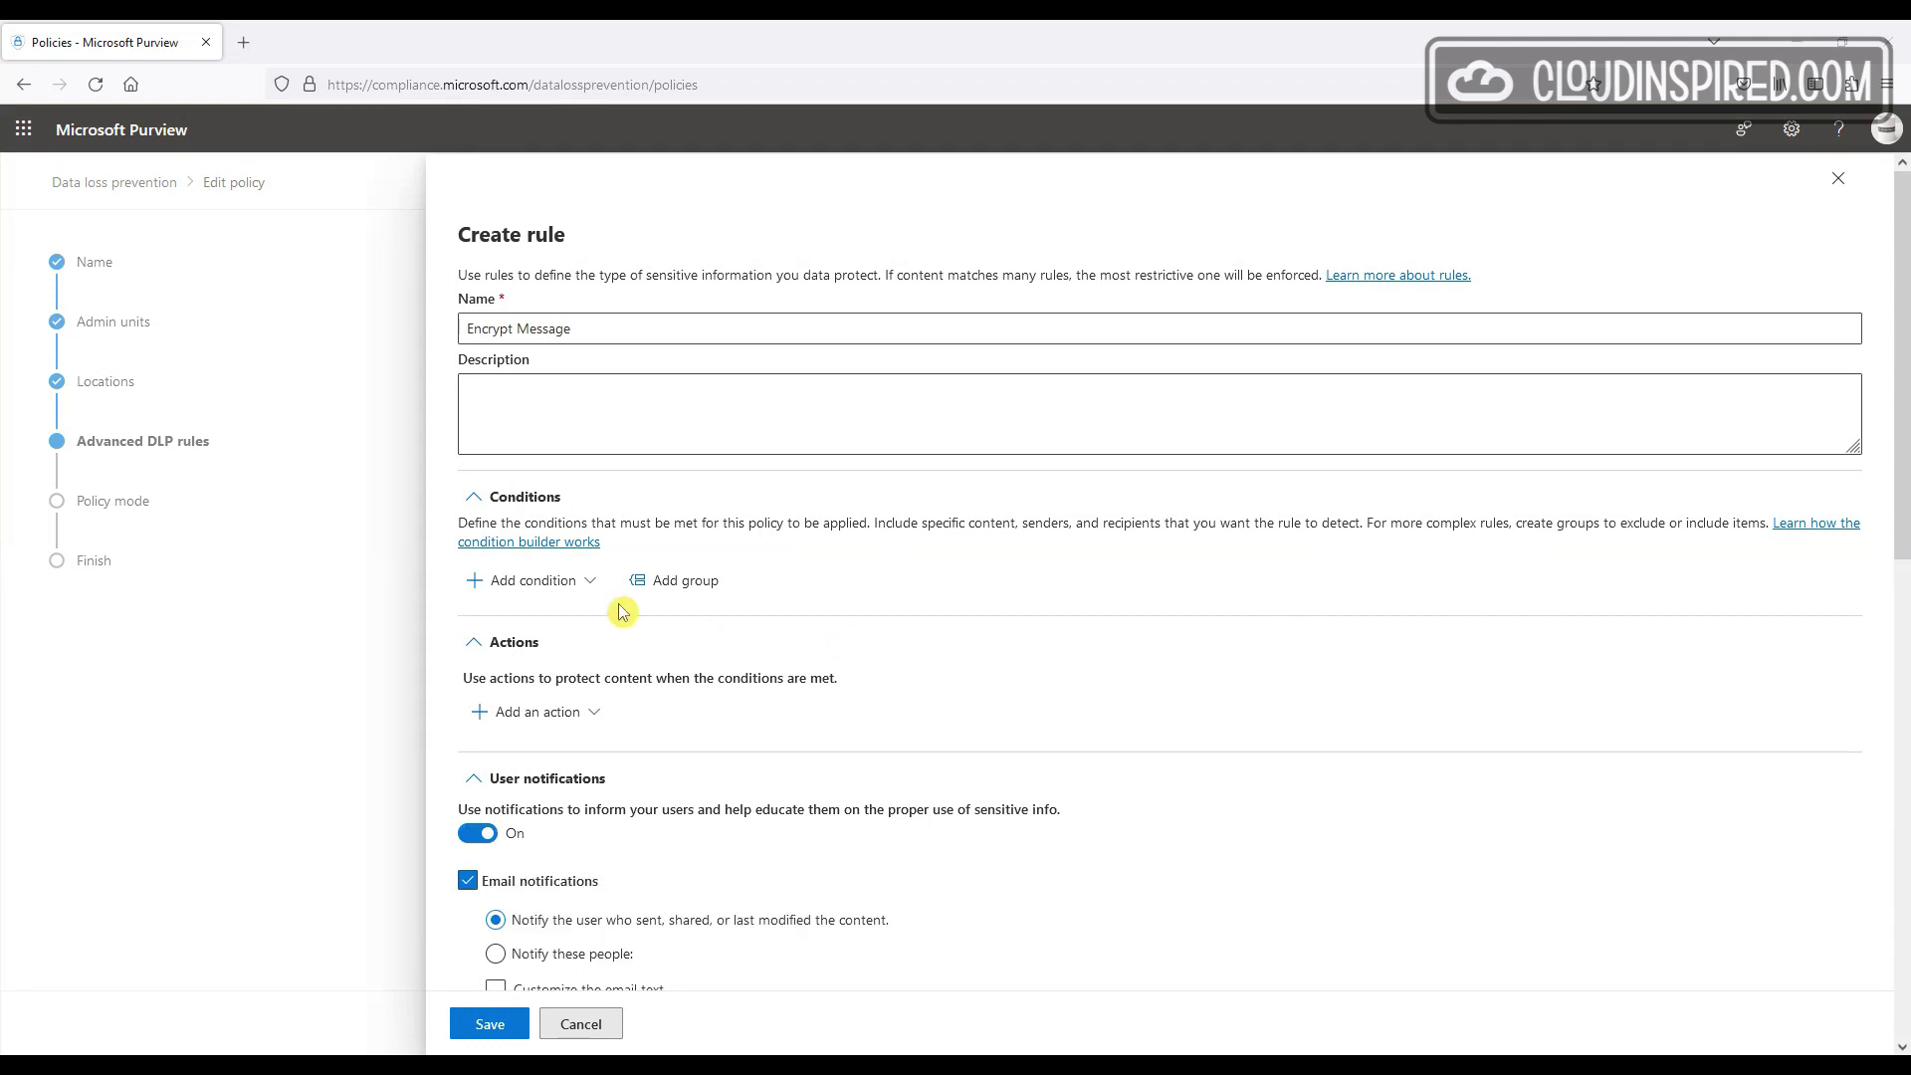
Step: Add a "Sender domain is" condition to the rule with the domain cloudinspired.co.uk
click(591, 585)
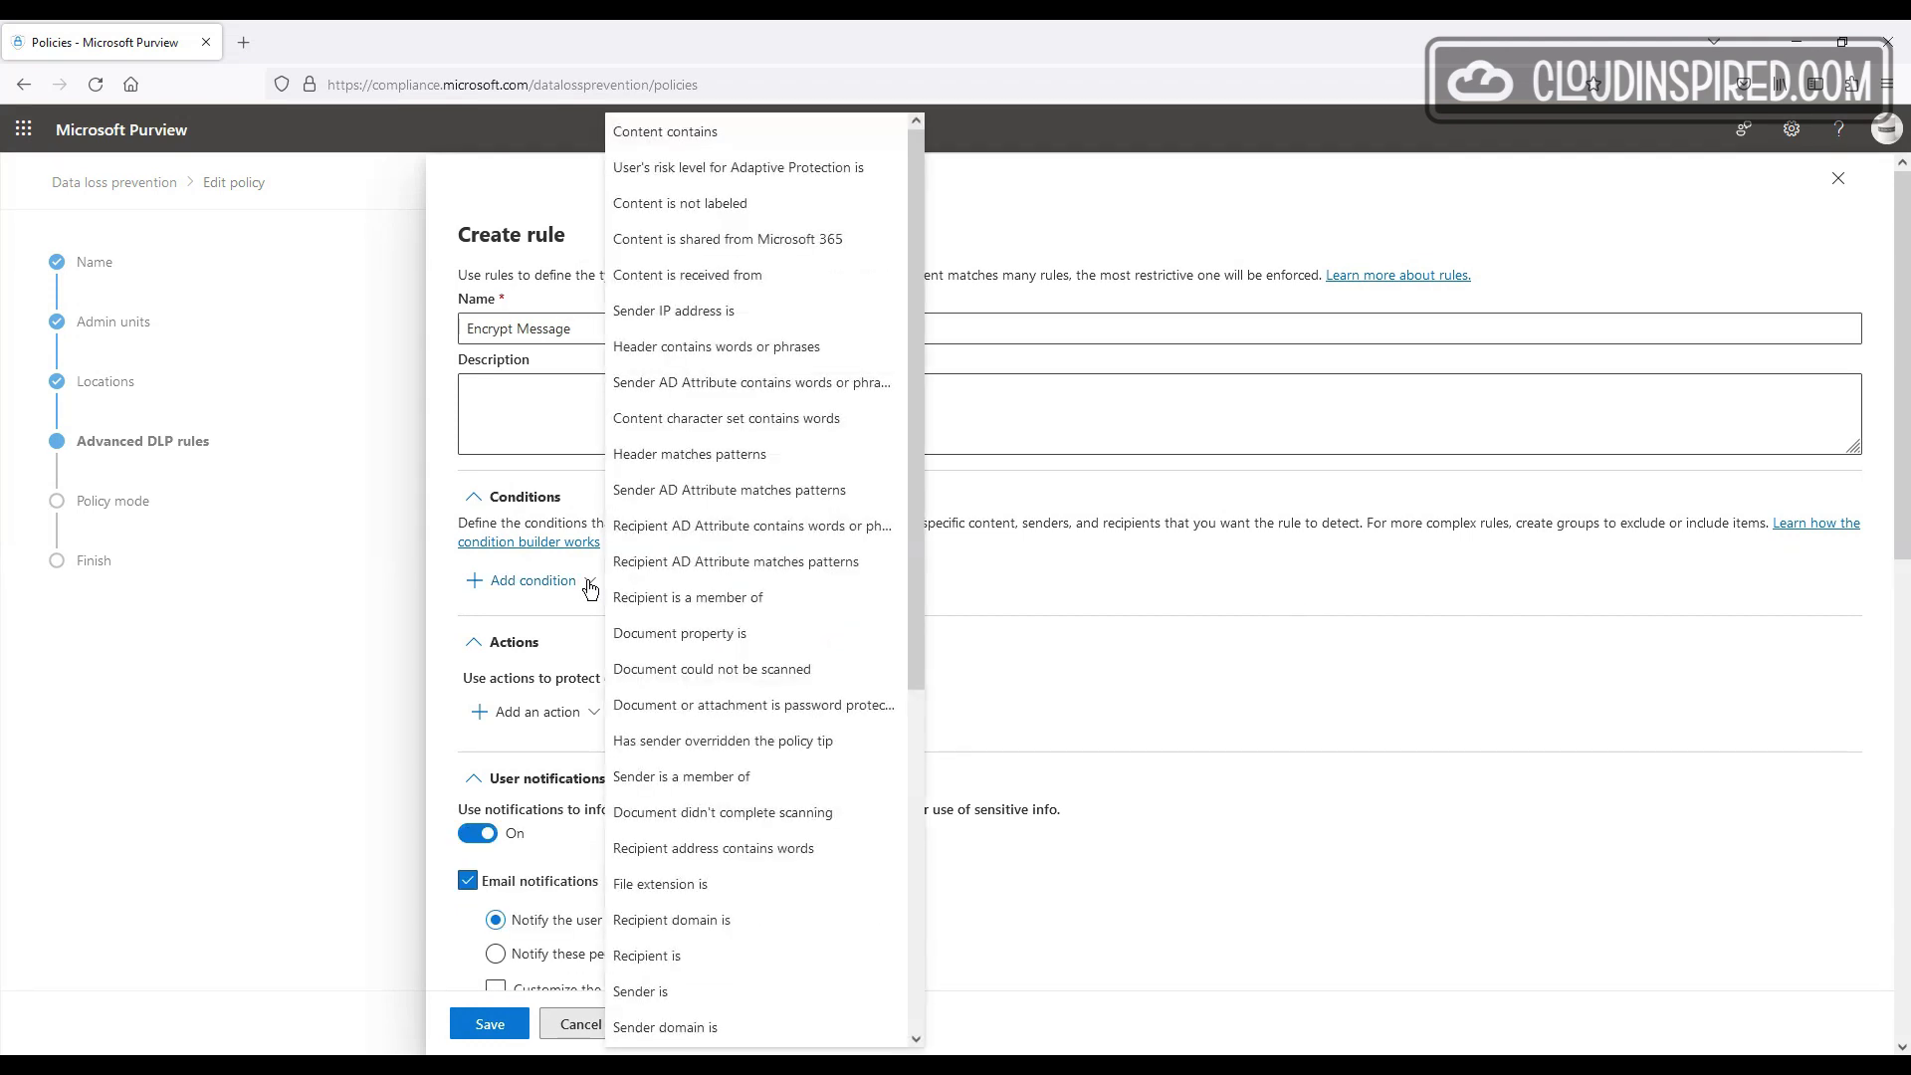
scroll(757, 597, down, 5)
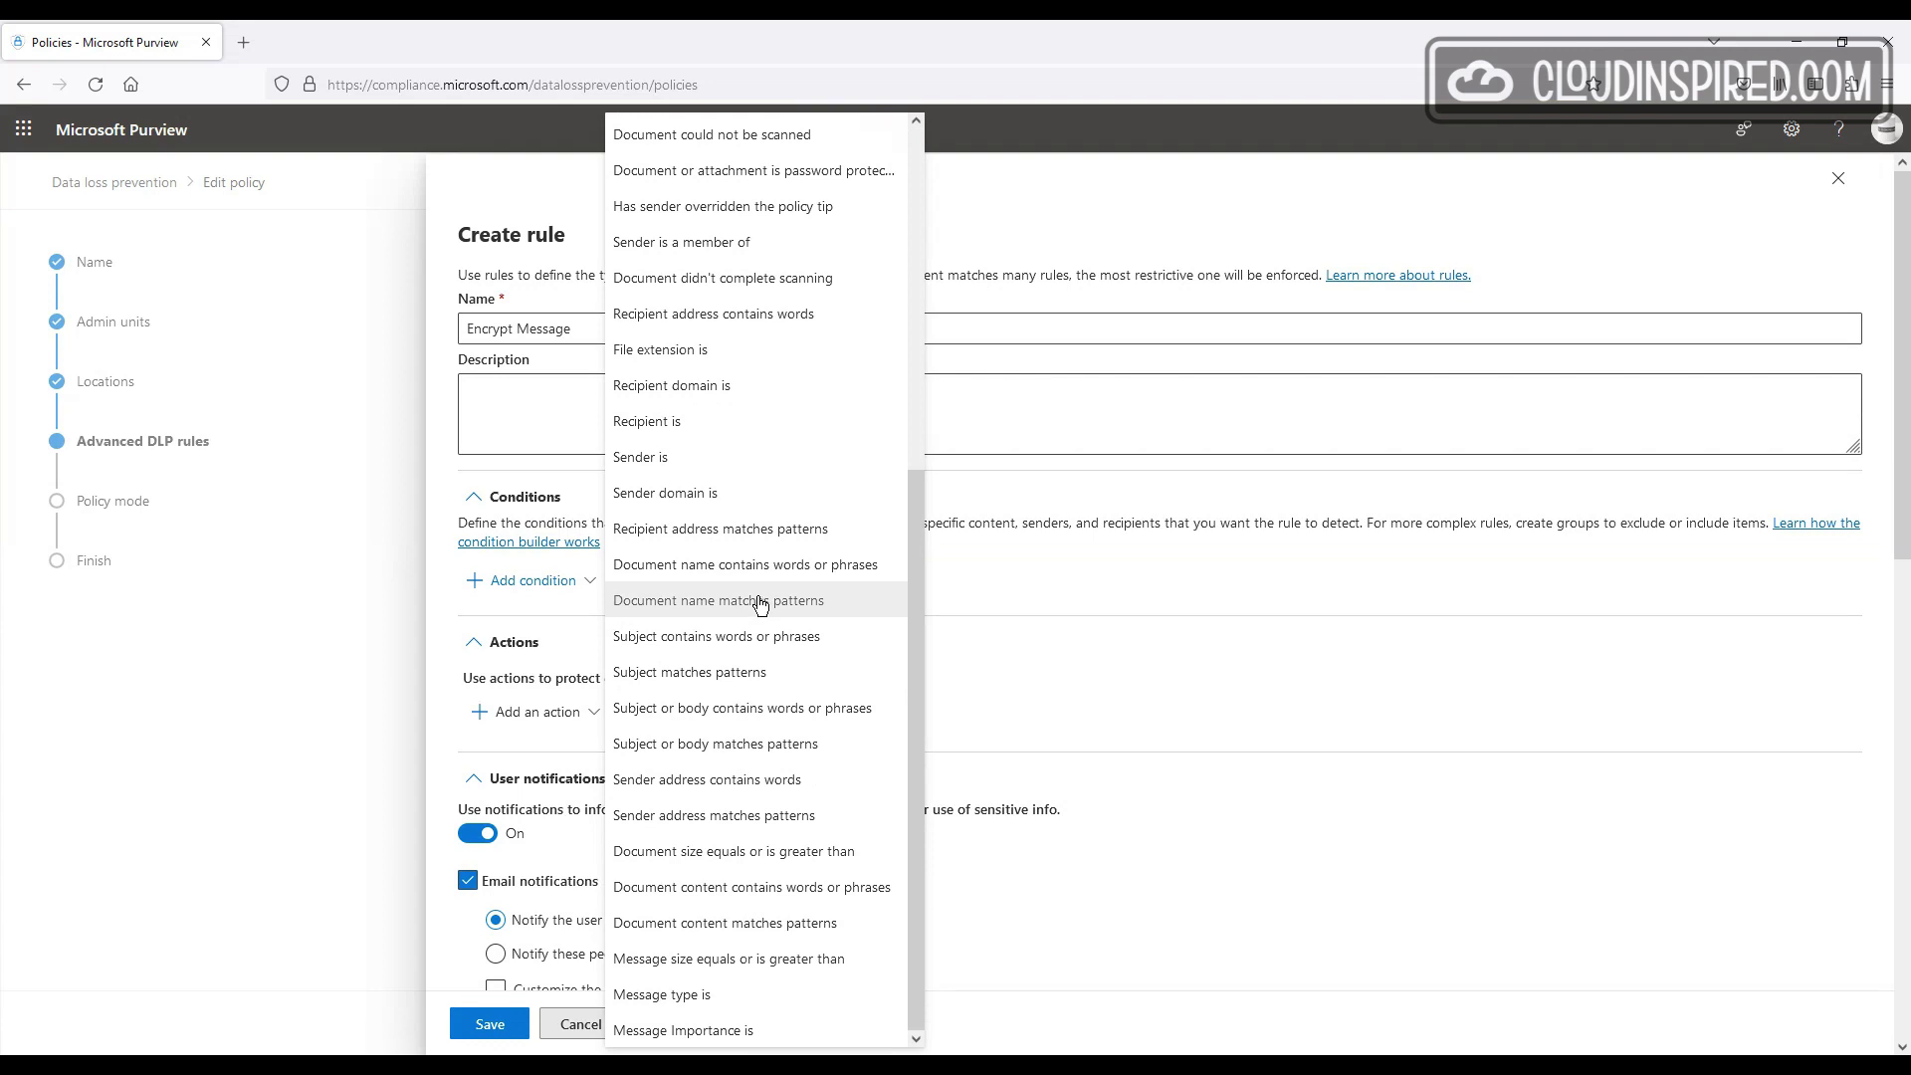
click(753, 494)
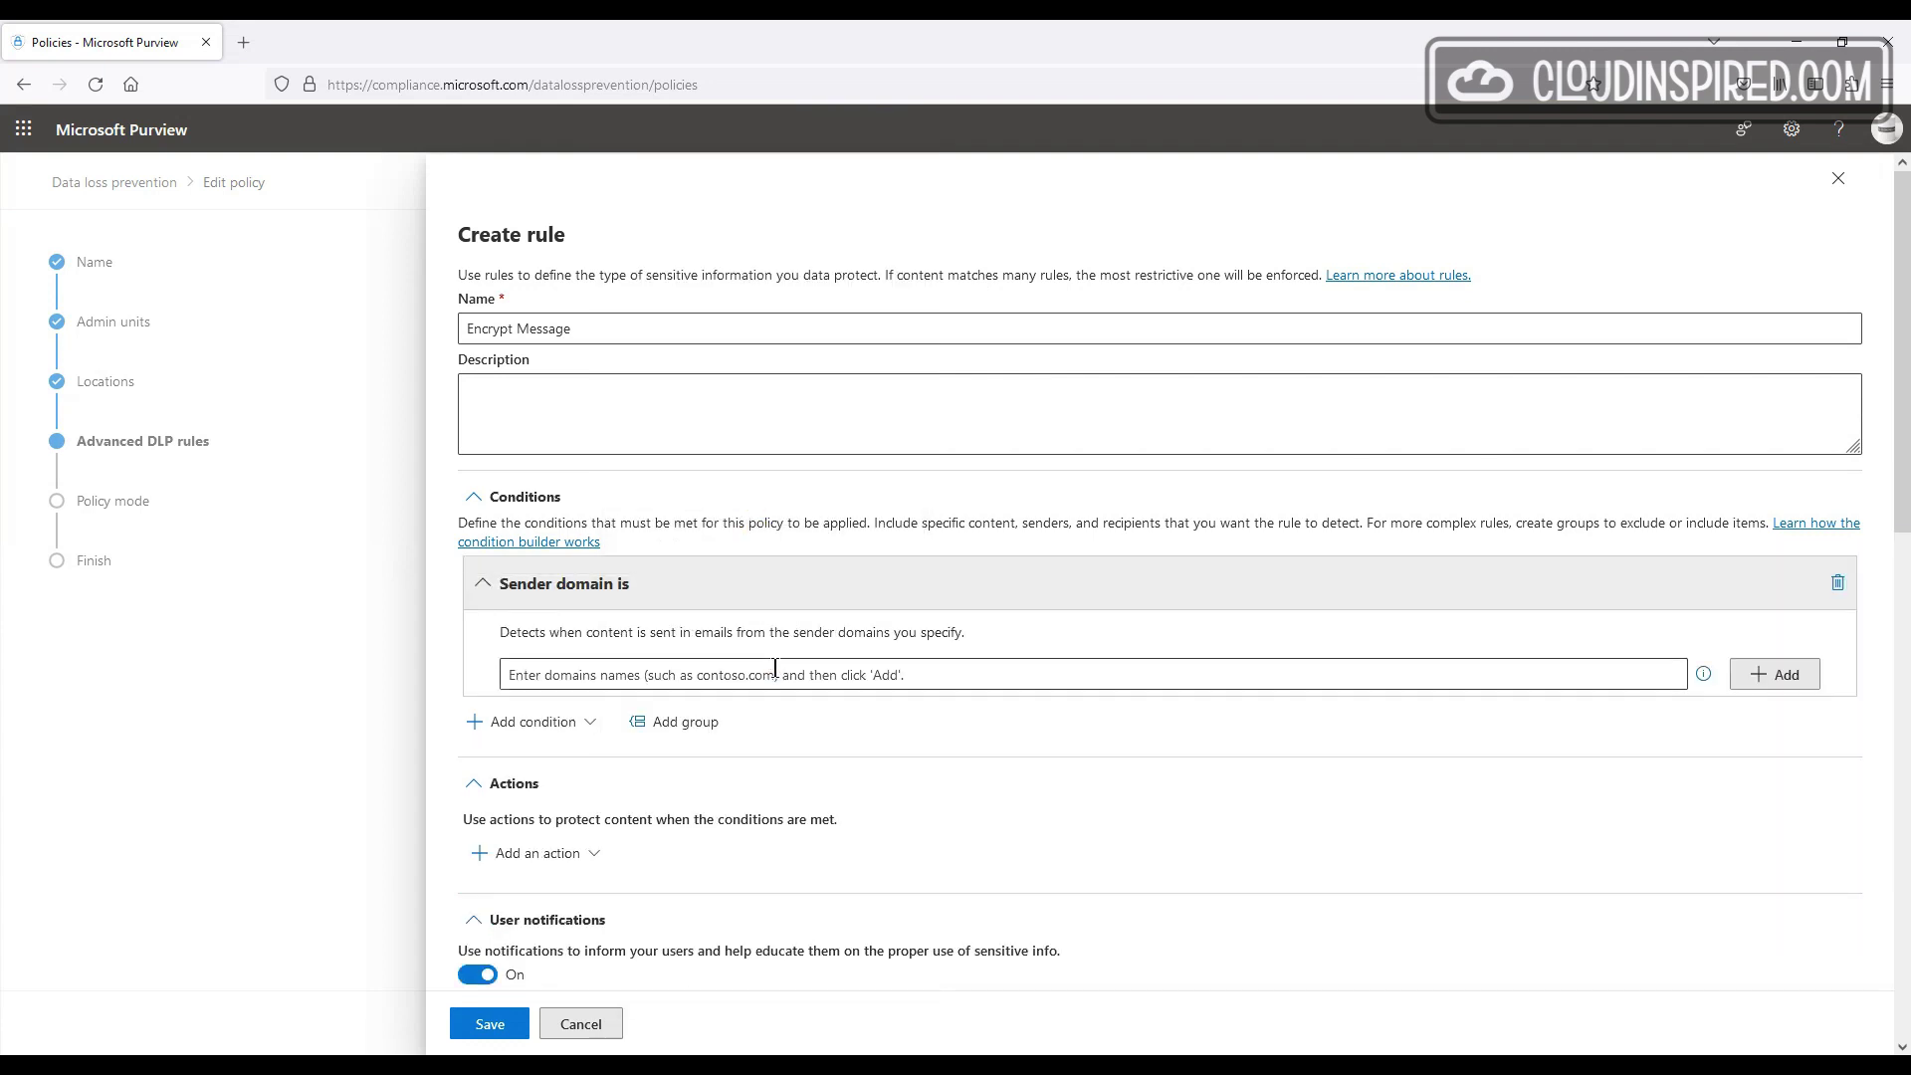
click(875, 675)
text(cloudinspired.co.uk)
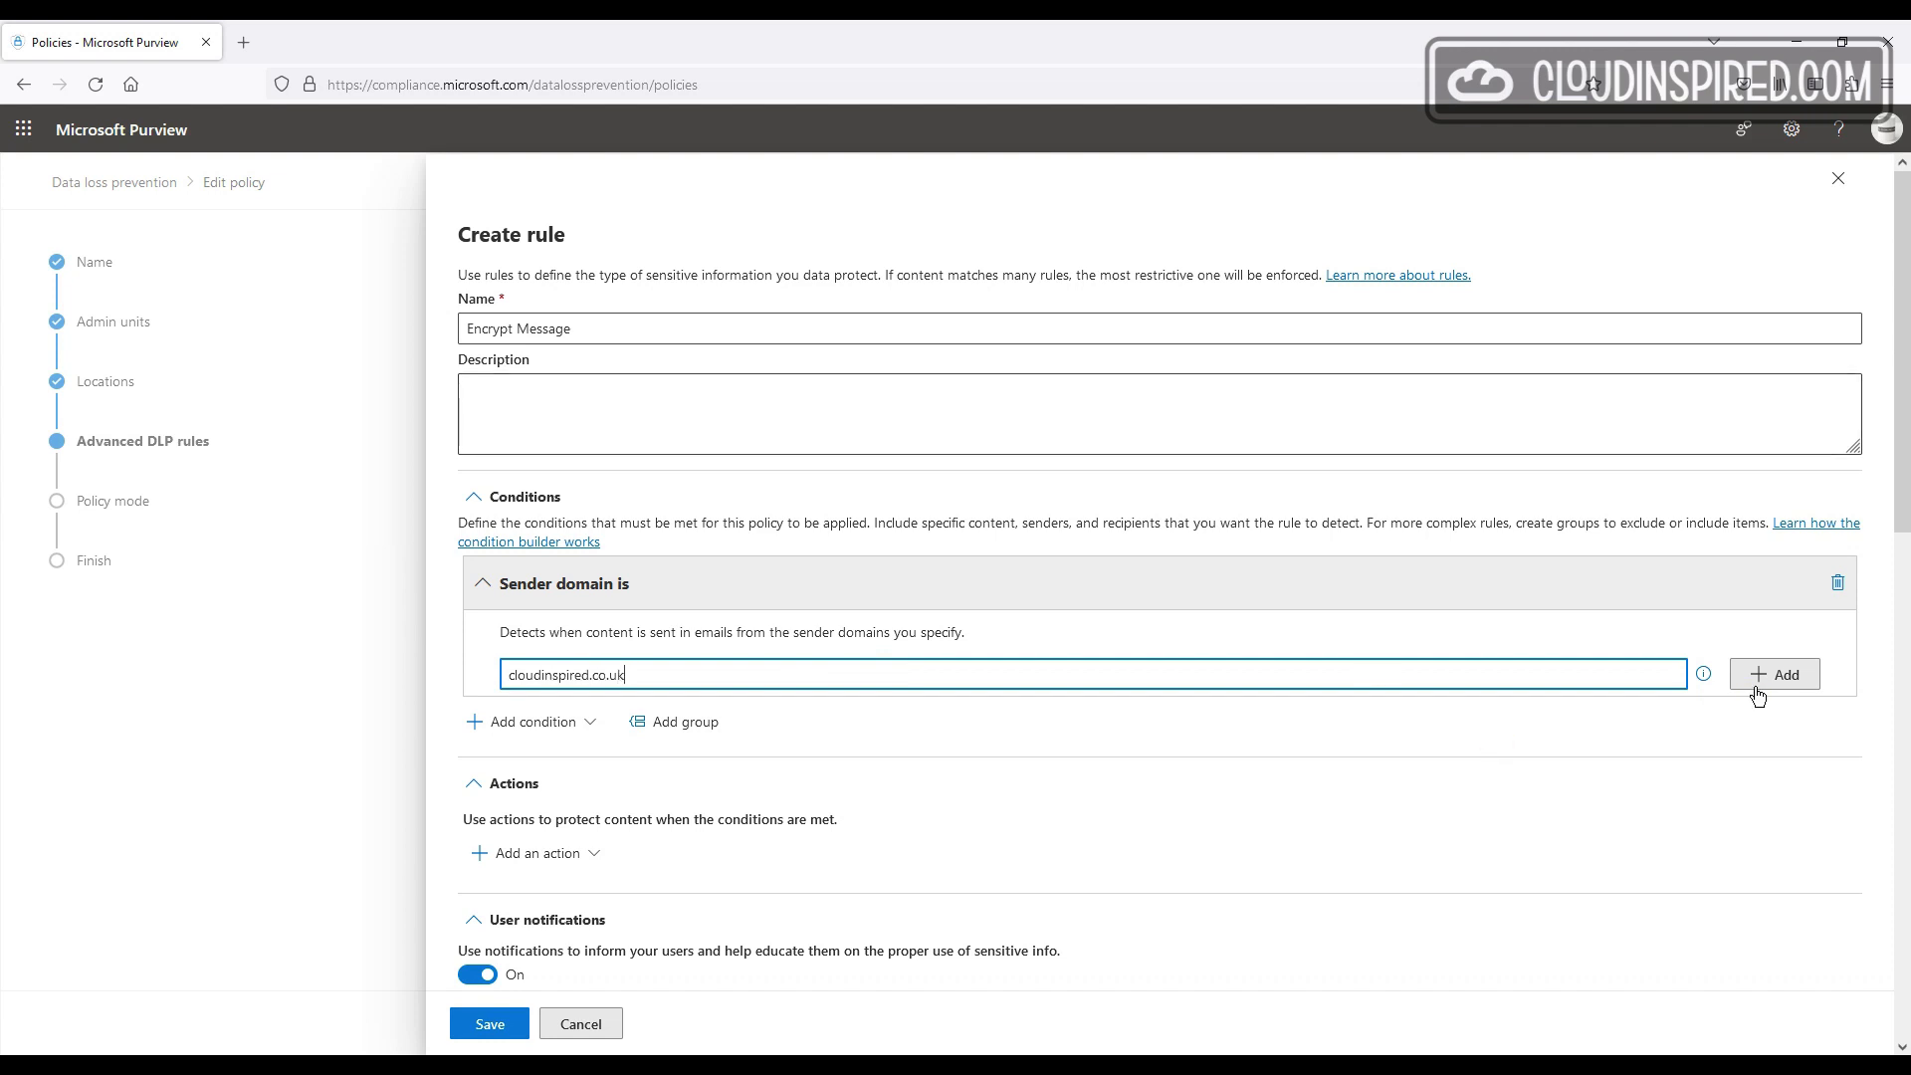
click(1763, 677)
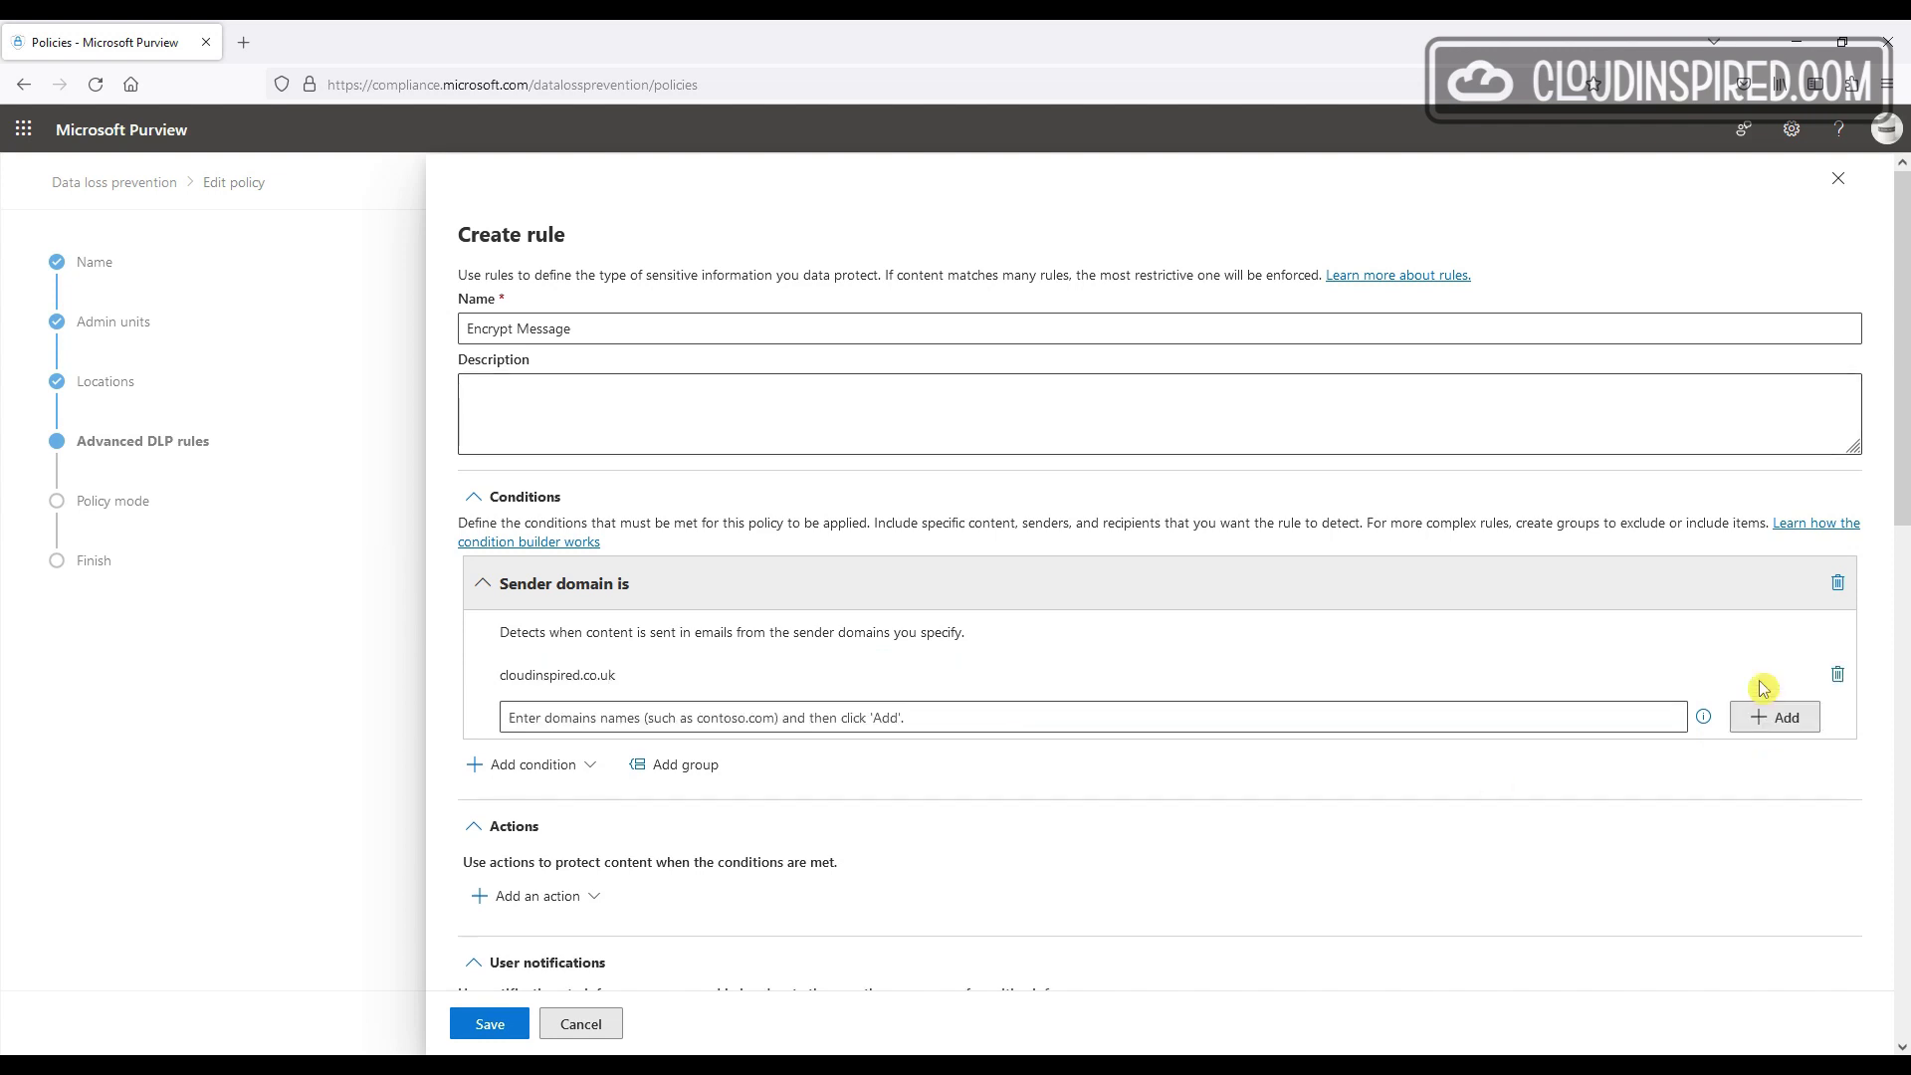
Step: Add a "Recipient domain is" condition joined with AND, and enter hotmail.com as its first domain
click(563, 803)
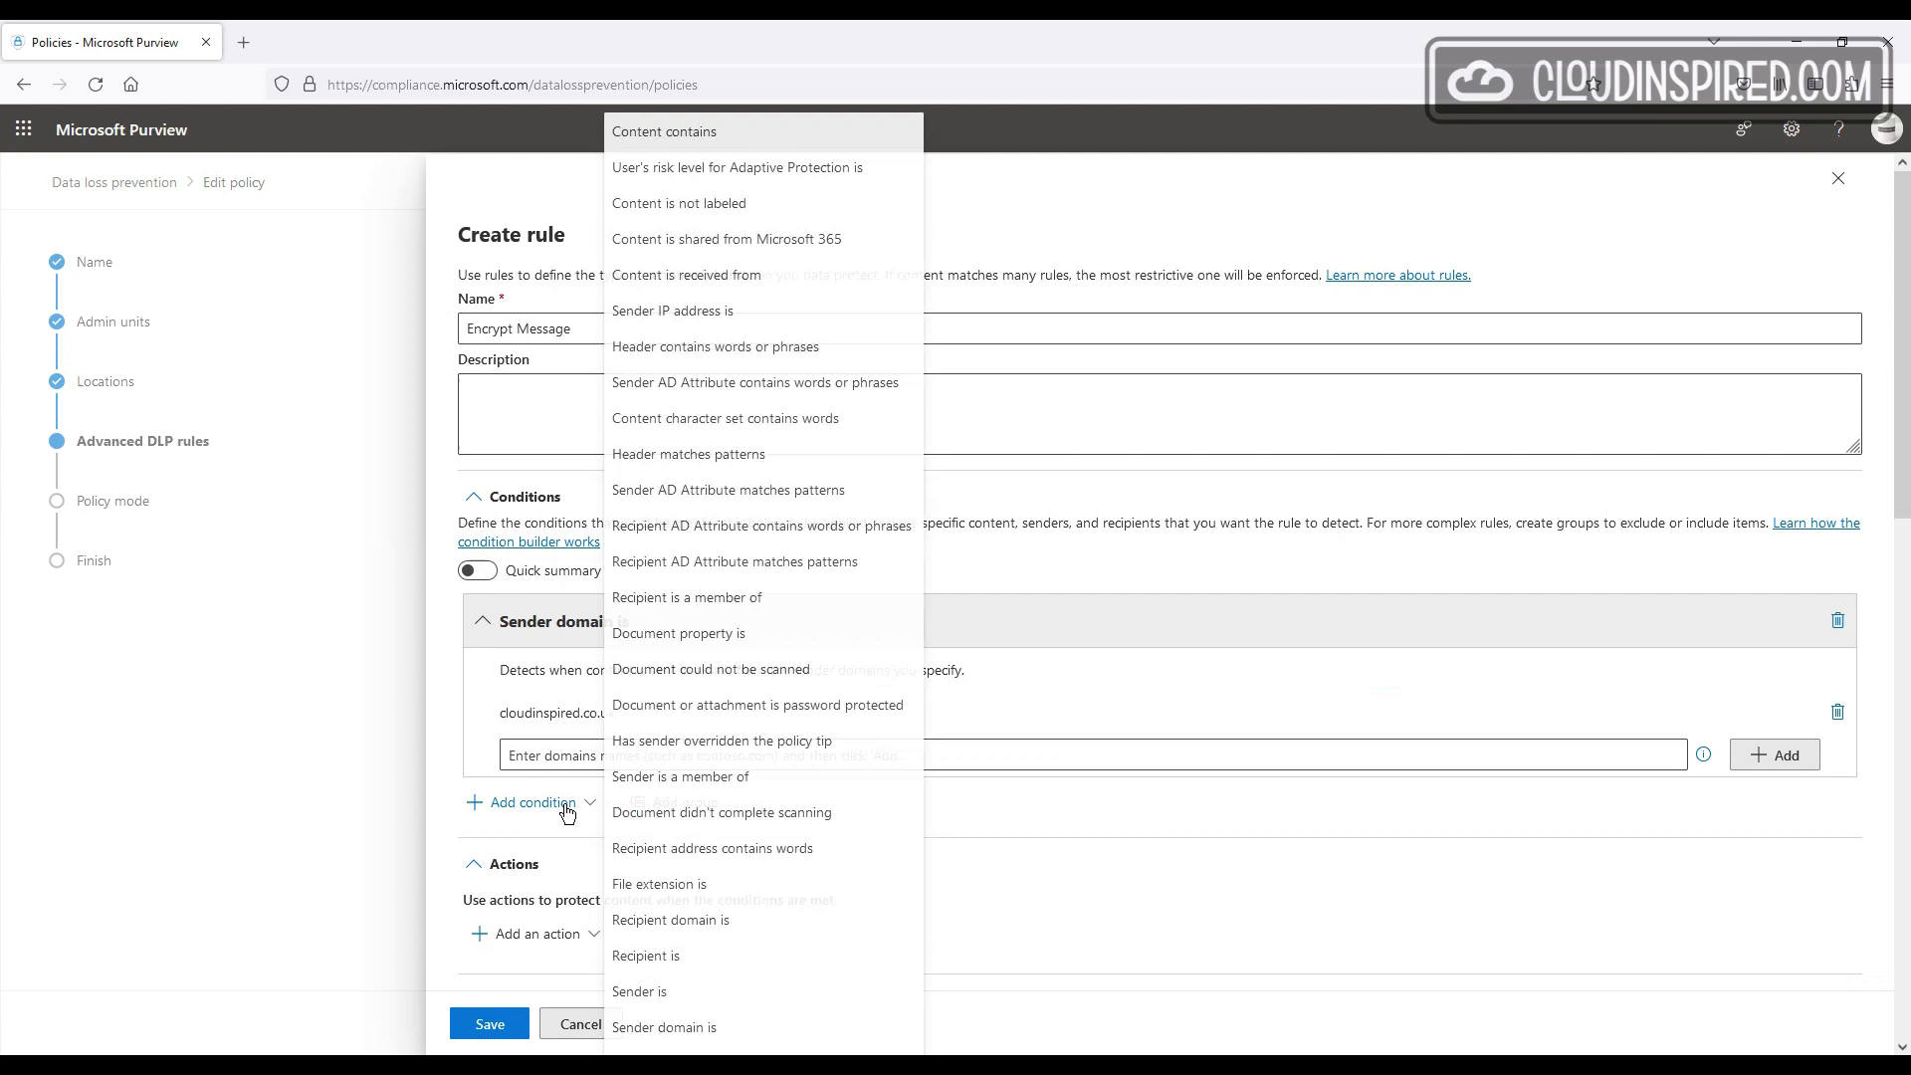
scroll(789, 667, down, 5)
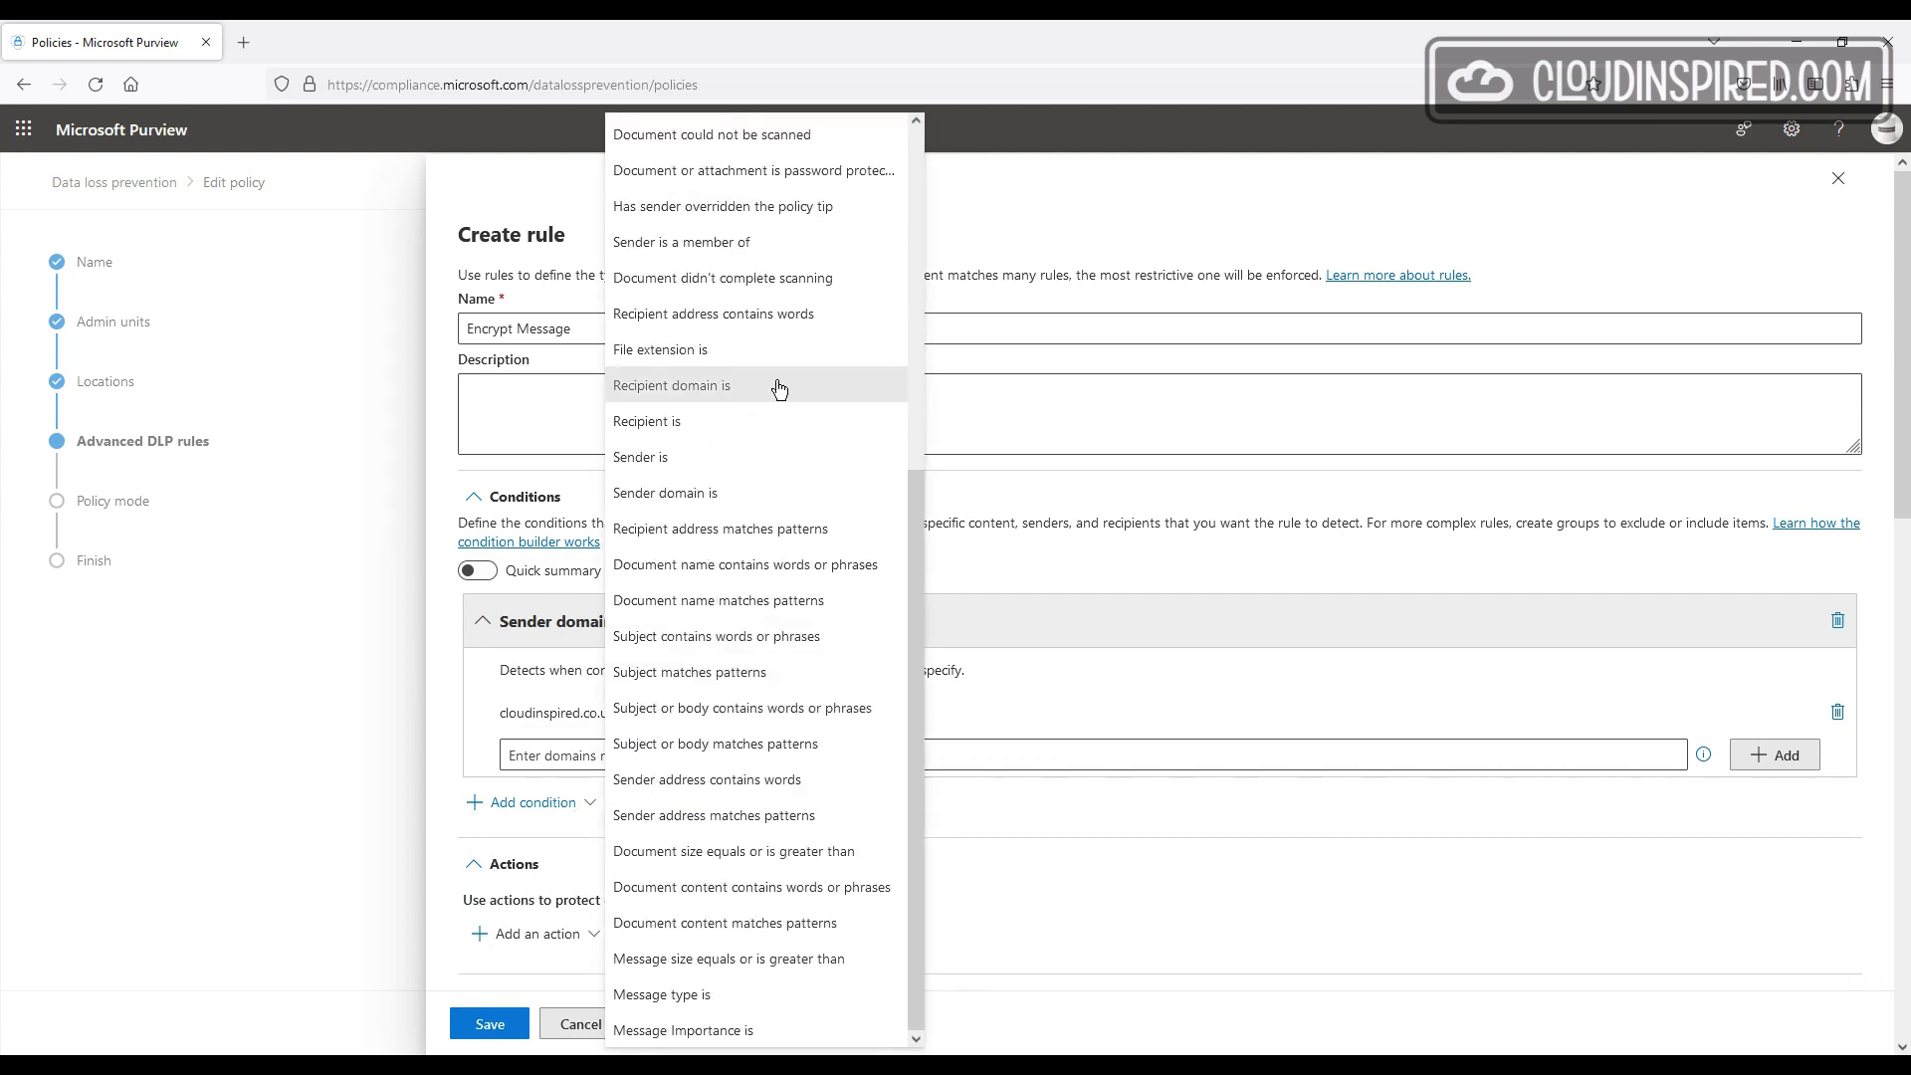
click(849, 402)
scroll(821, 787, down, 2)
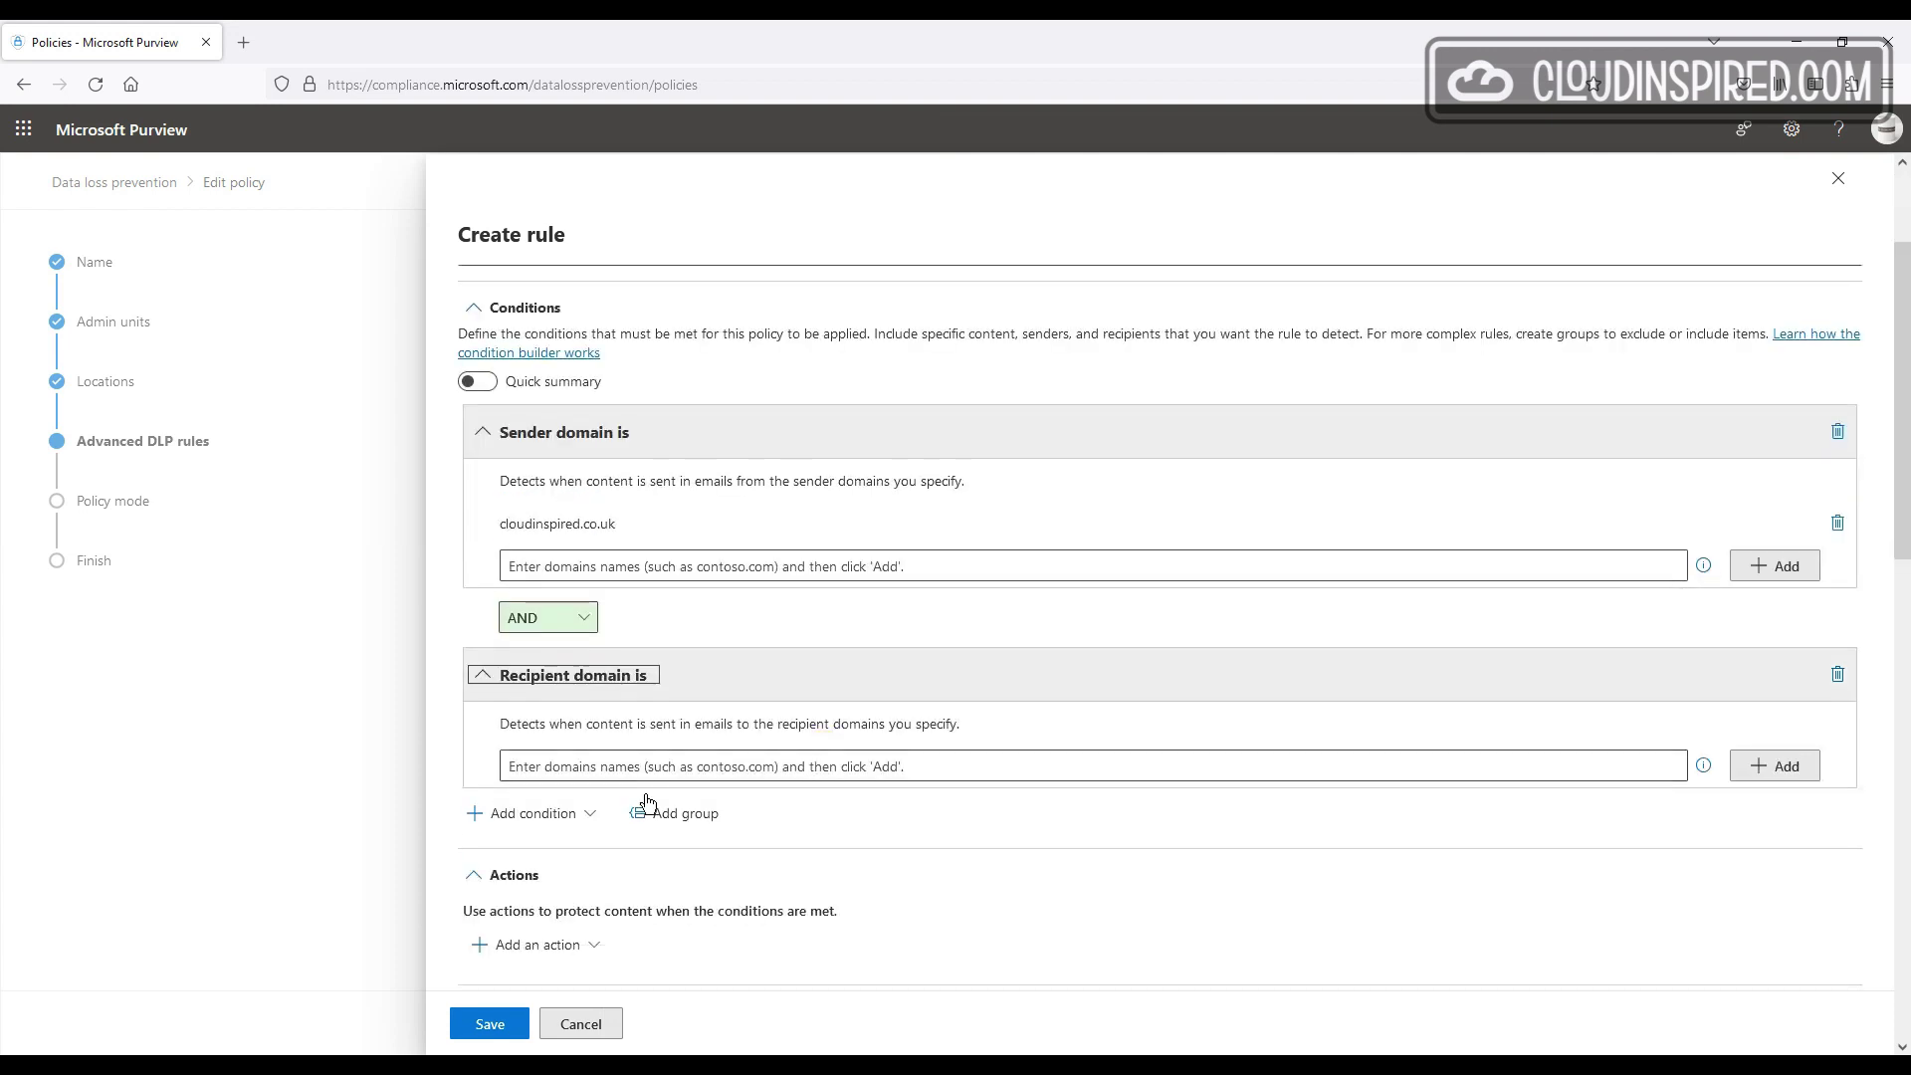
click(577, 619)
click(577, 619)
click(786, 766)
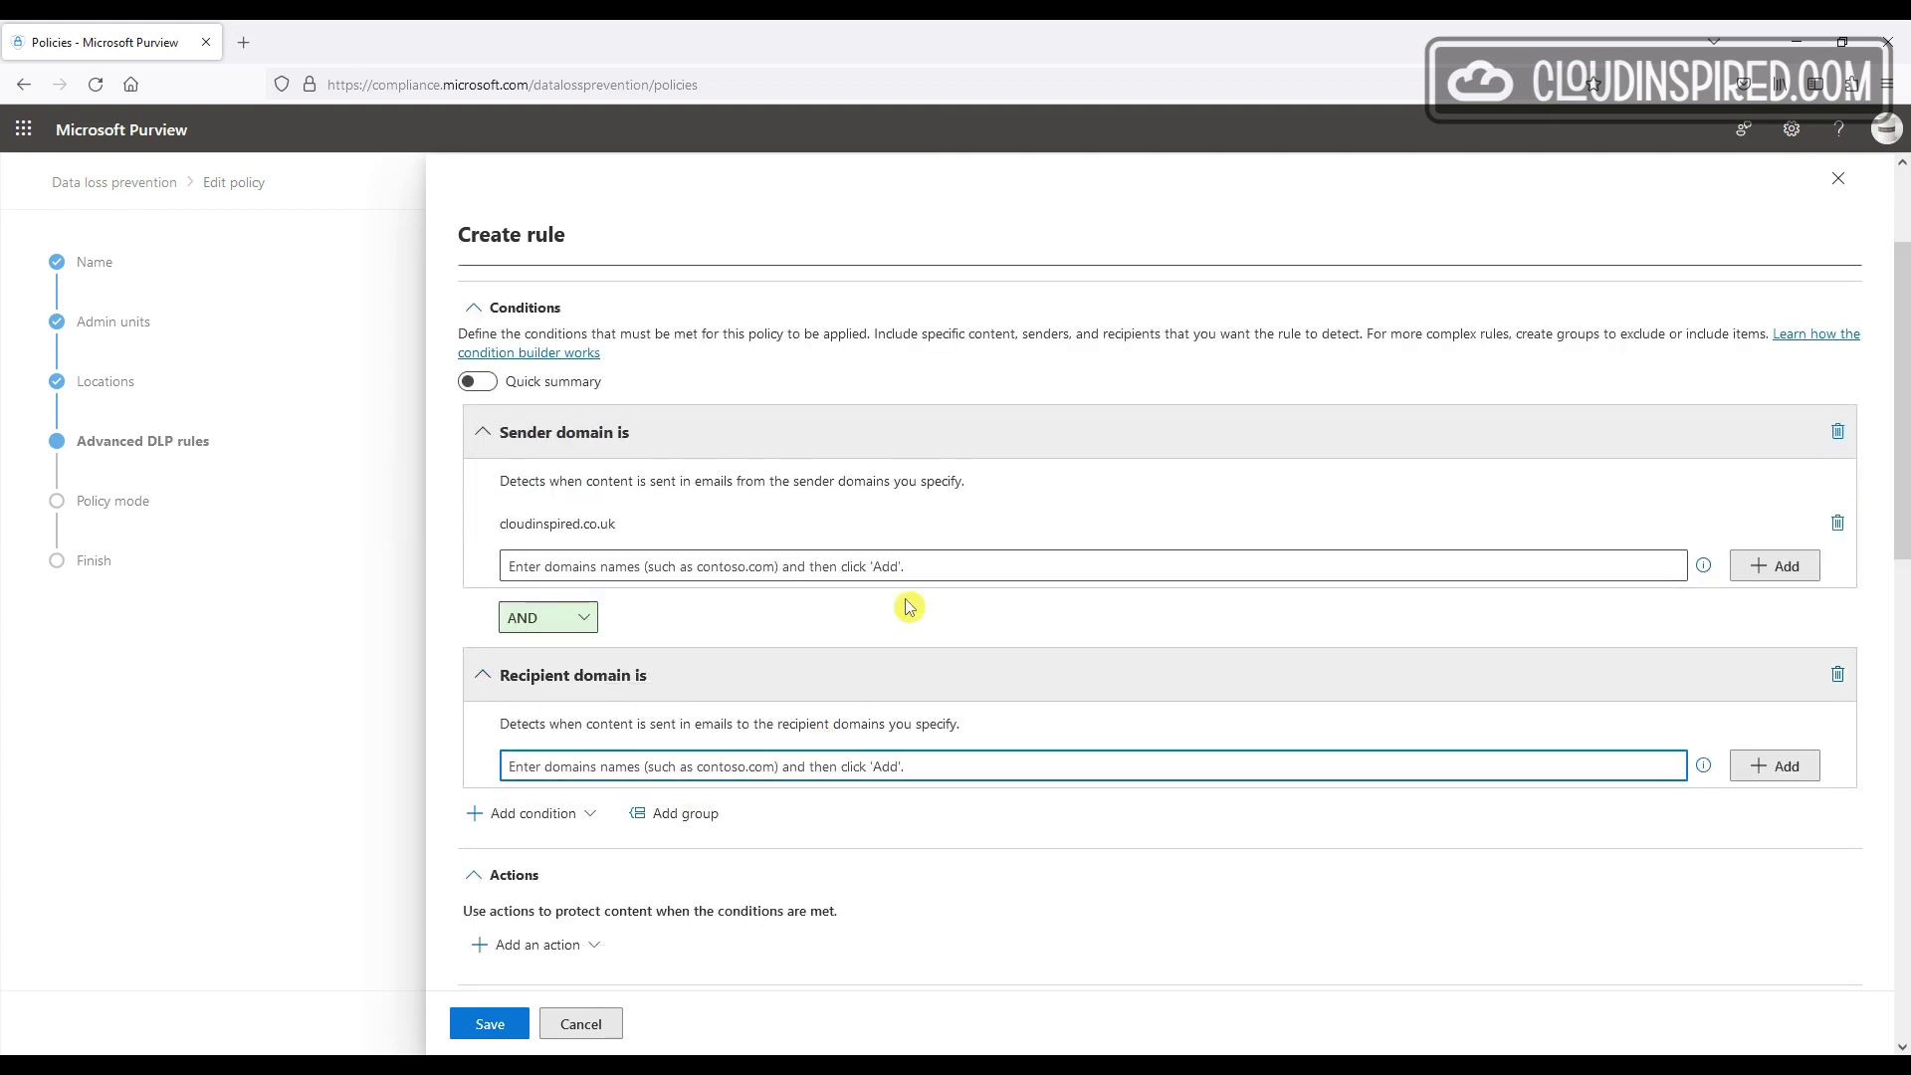
text(hotmail.com)
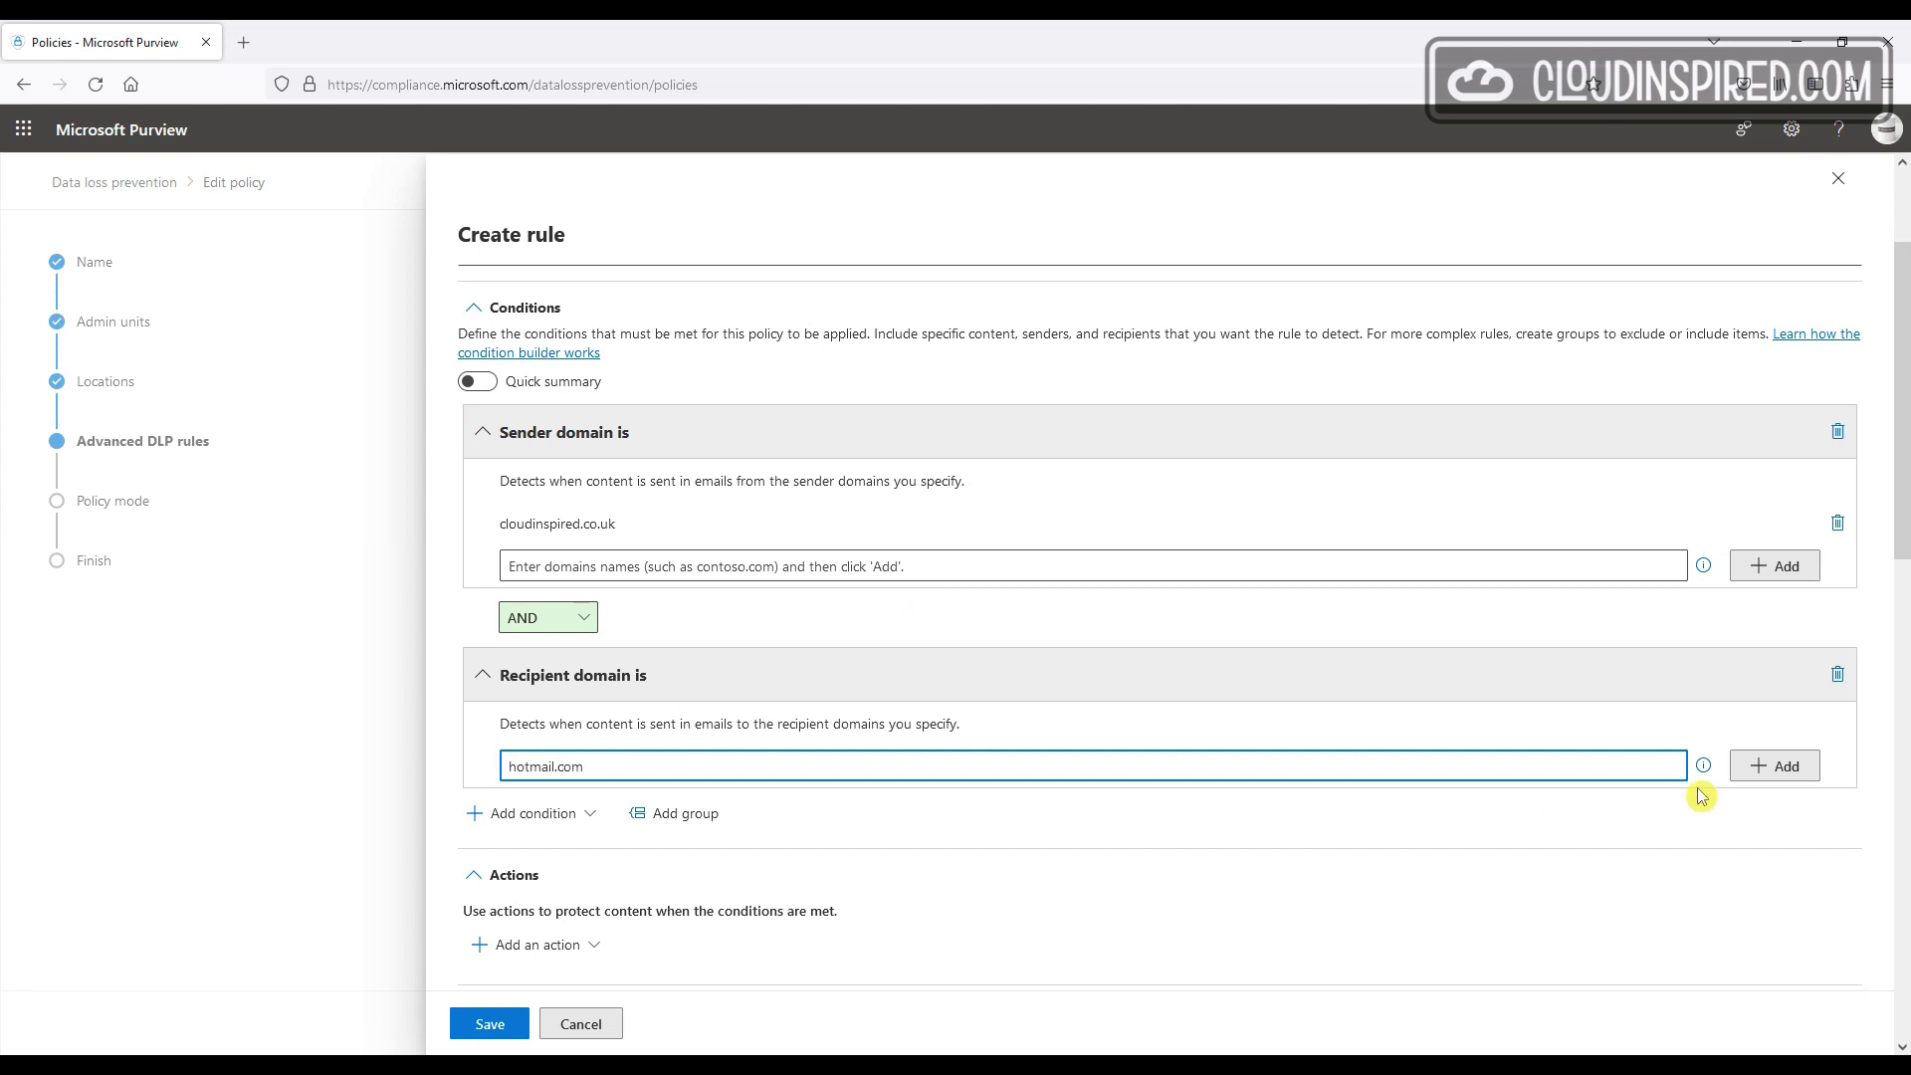
click(1749, 766)
Step: Add gmail.com, yahoo.com and outlook.com to the recipient domain condition
click(1395, 808)
text(gm)
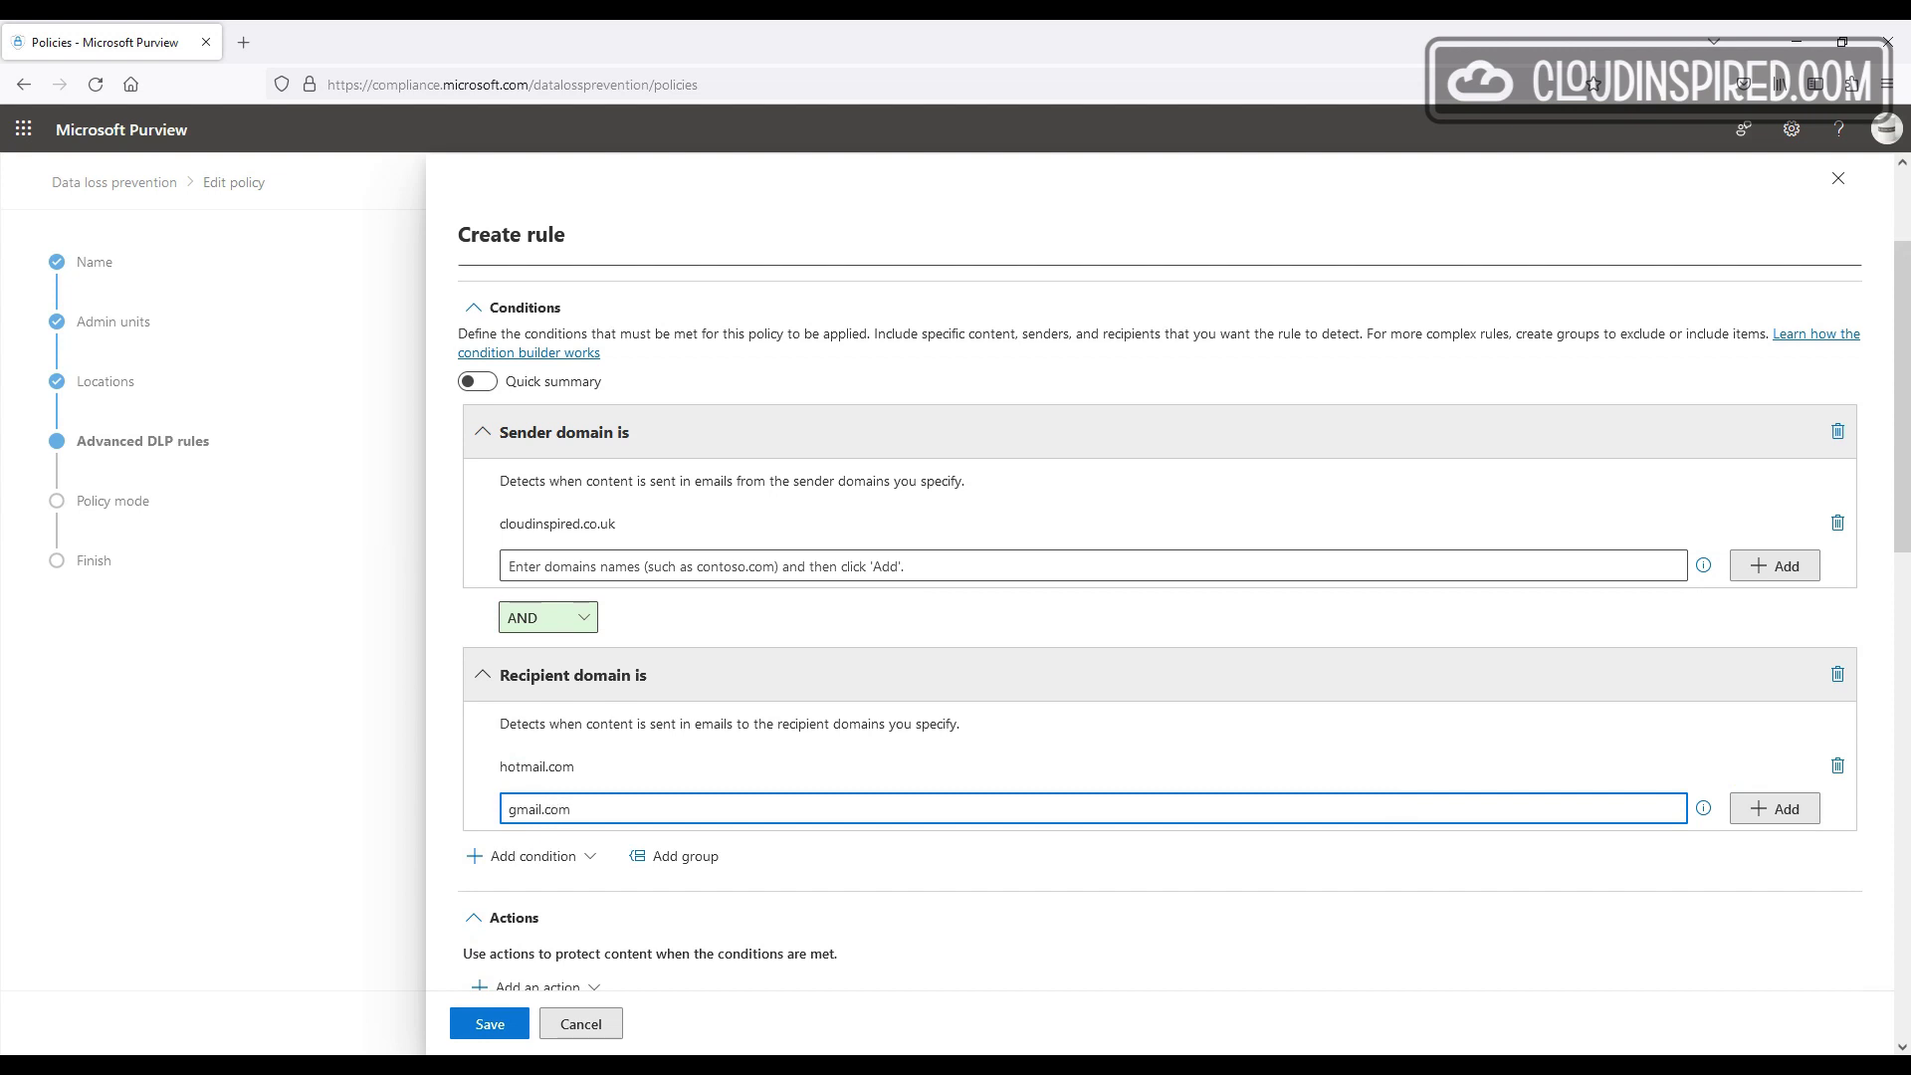
text(ail.com)
click(1767, 808)
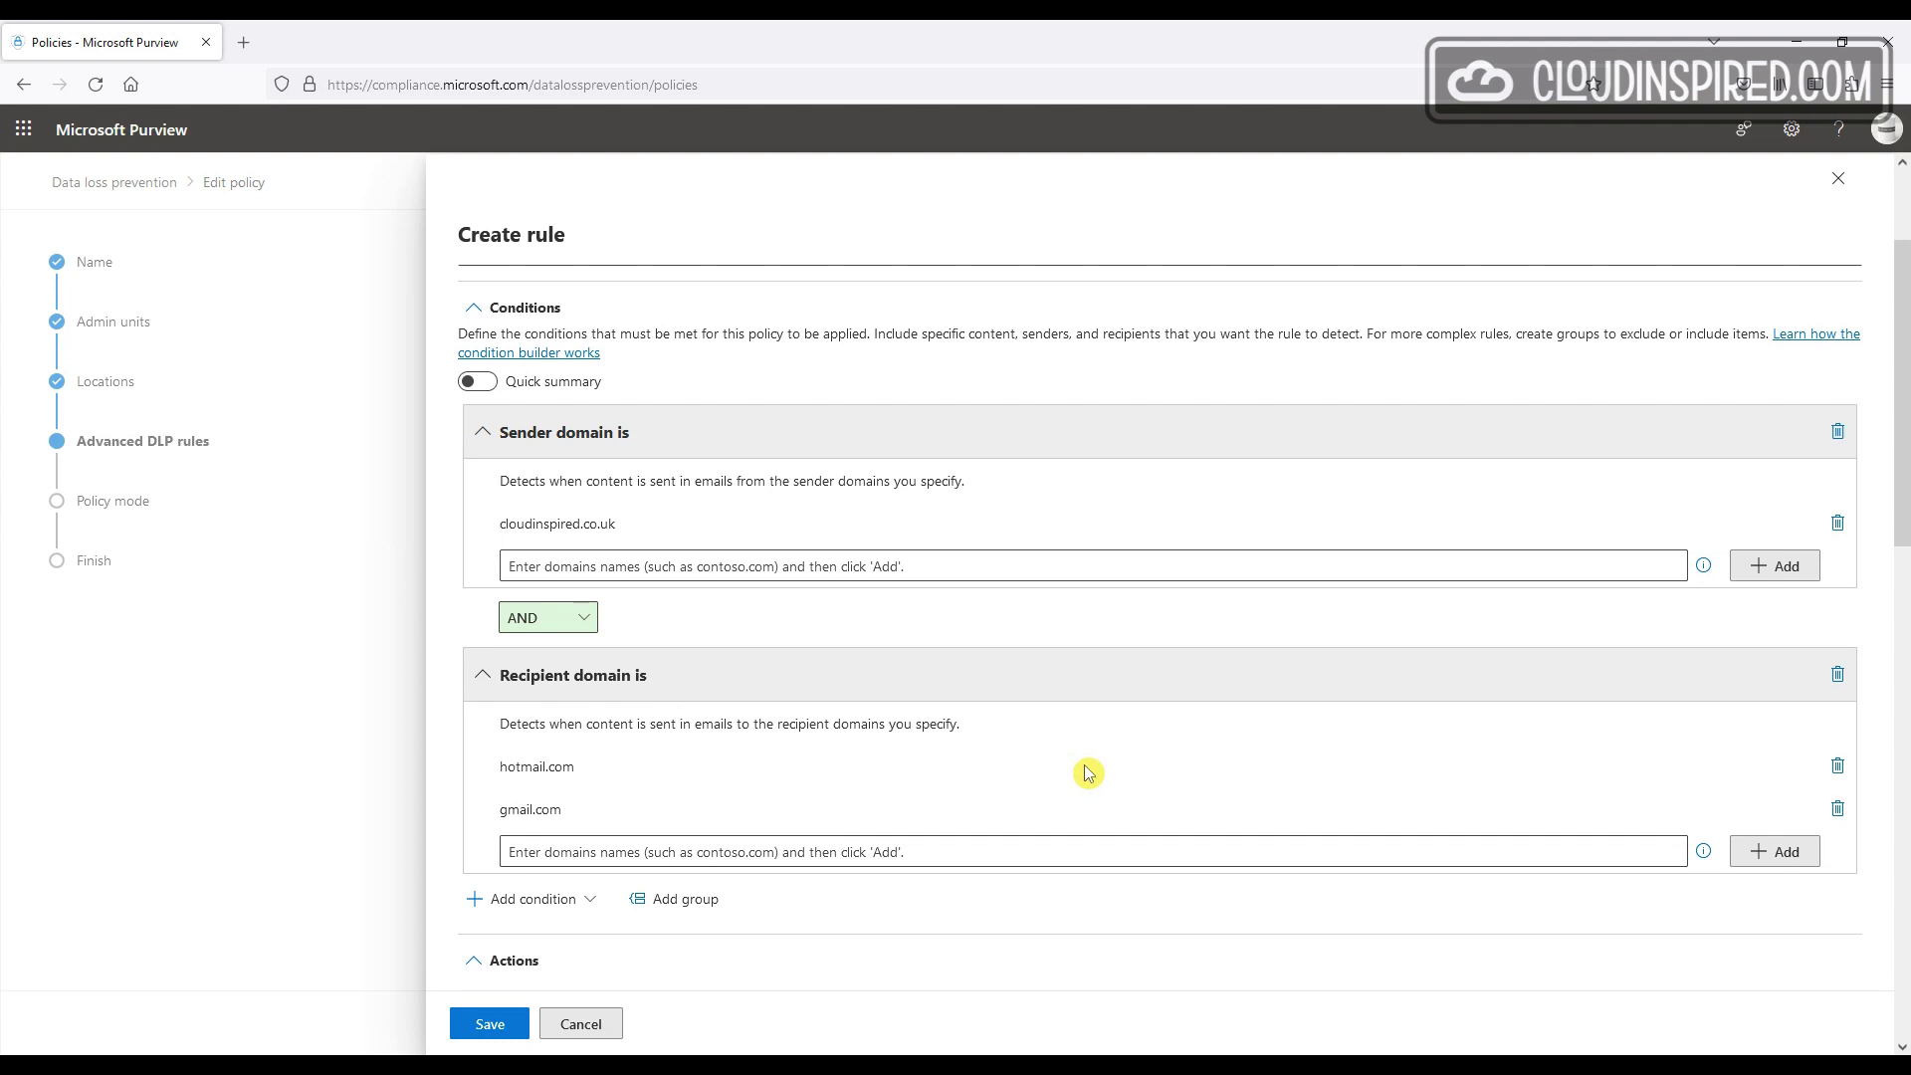
click(1085, 862)
text(yahoo.com)
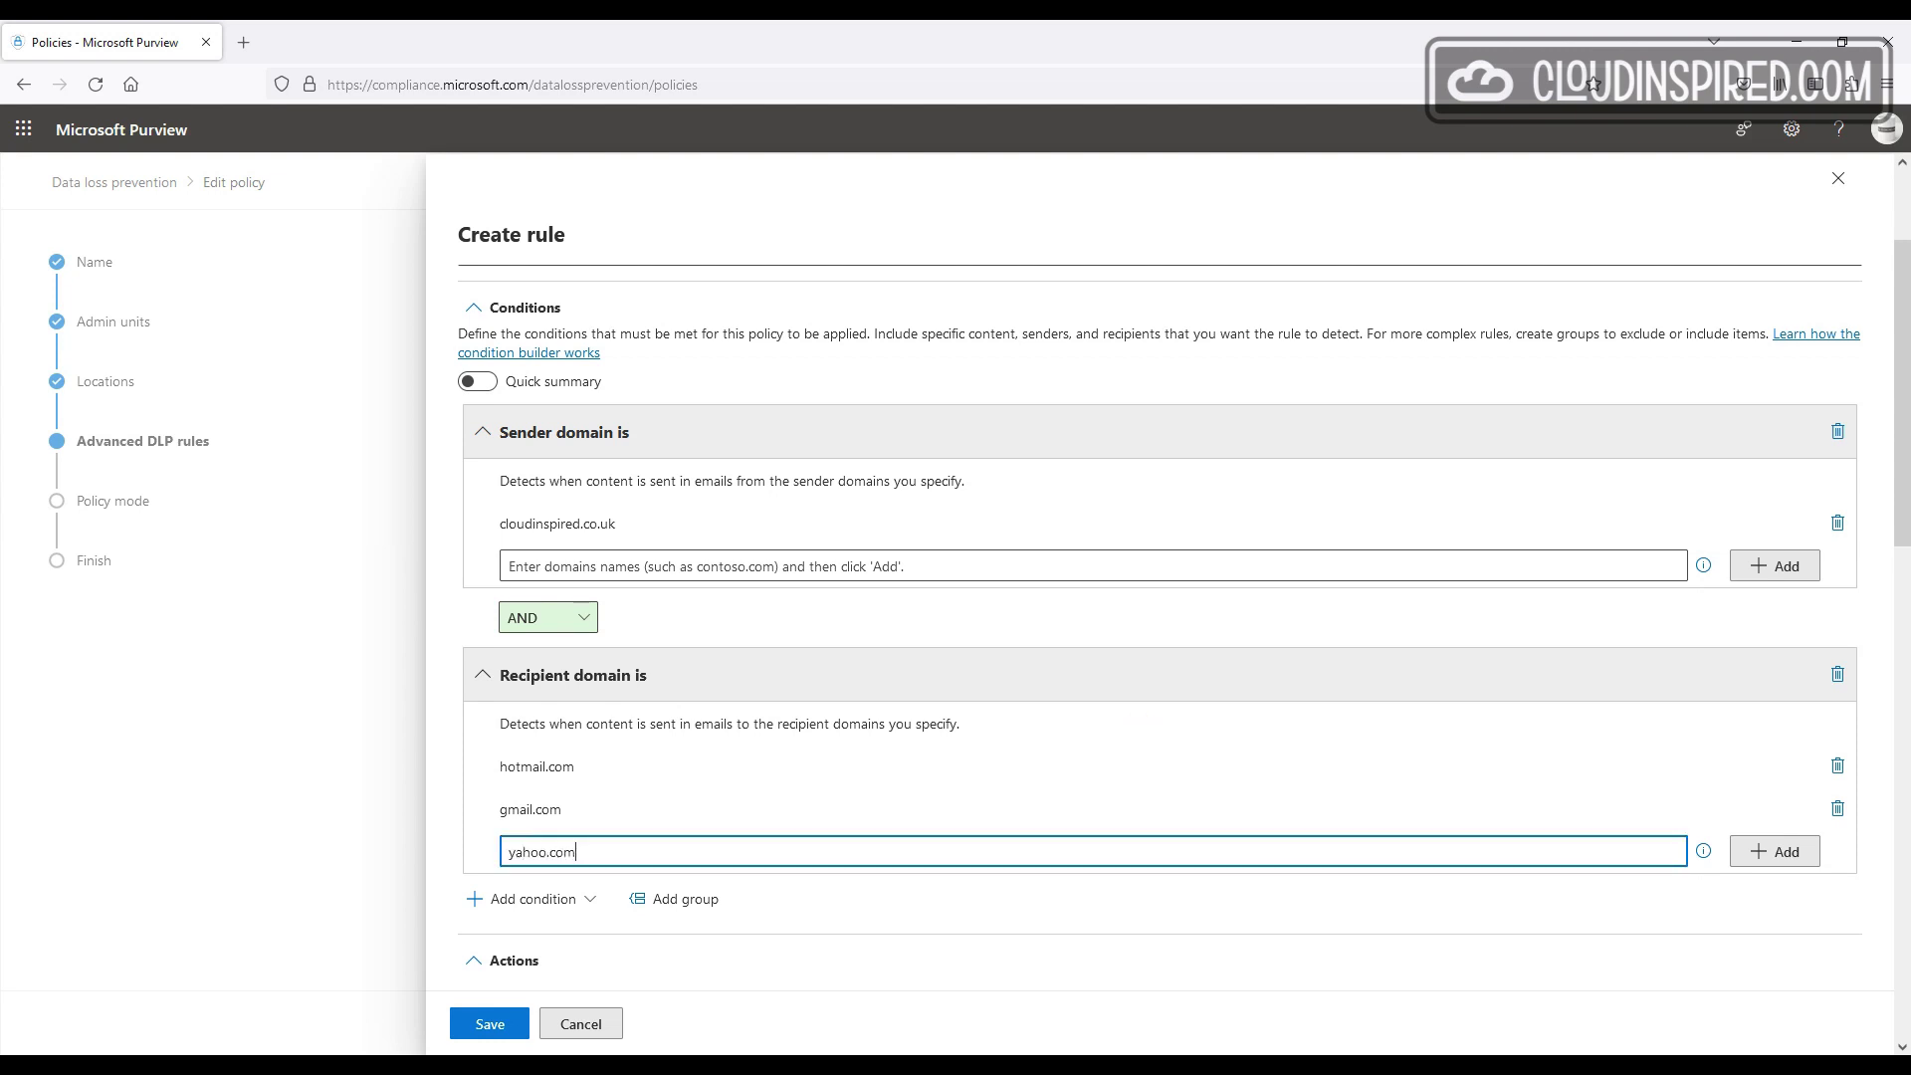
click(1782, 849)
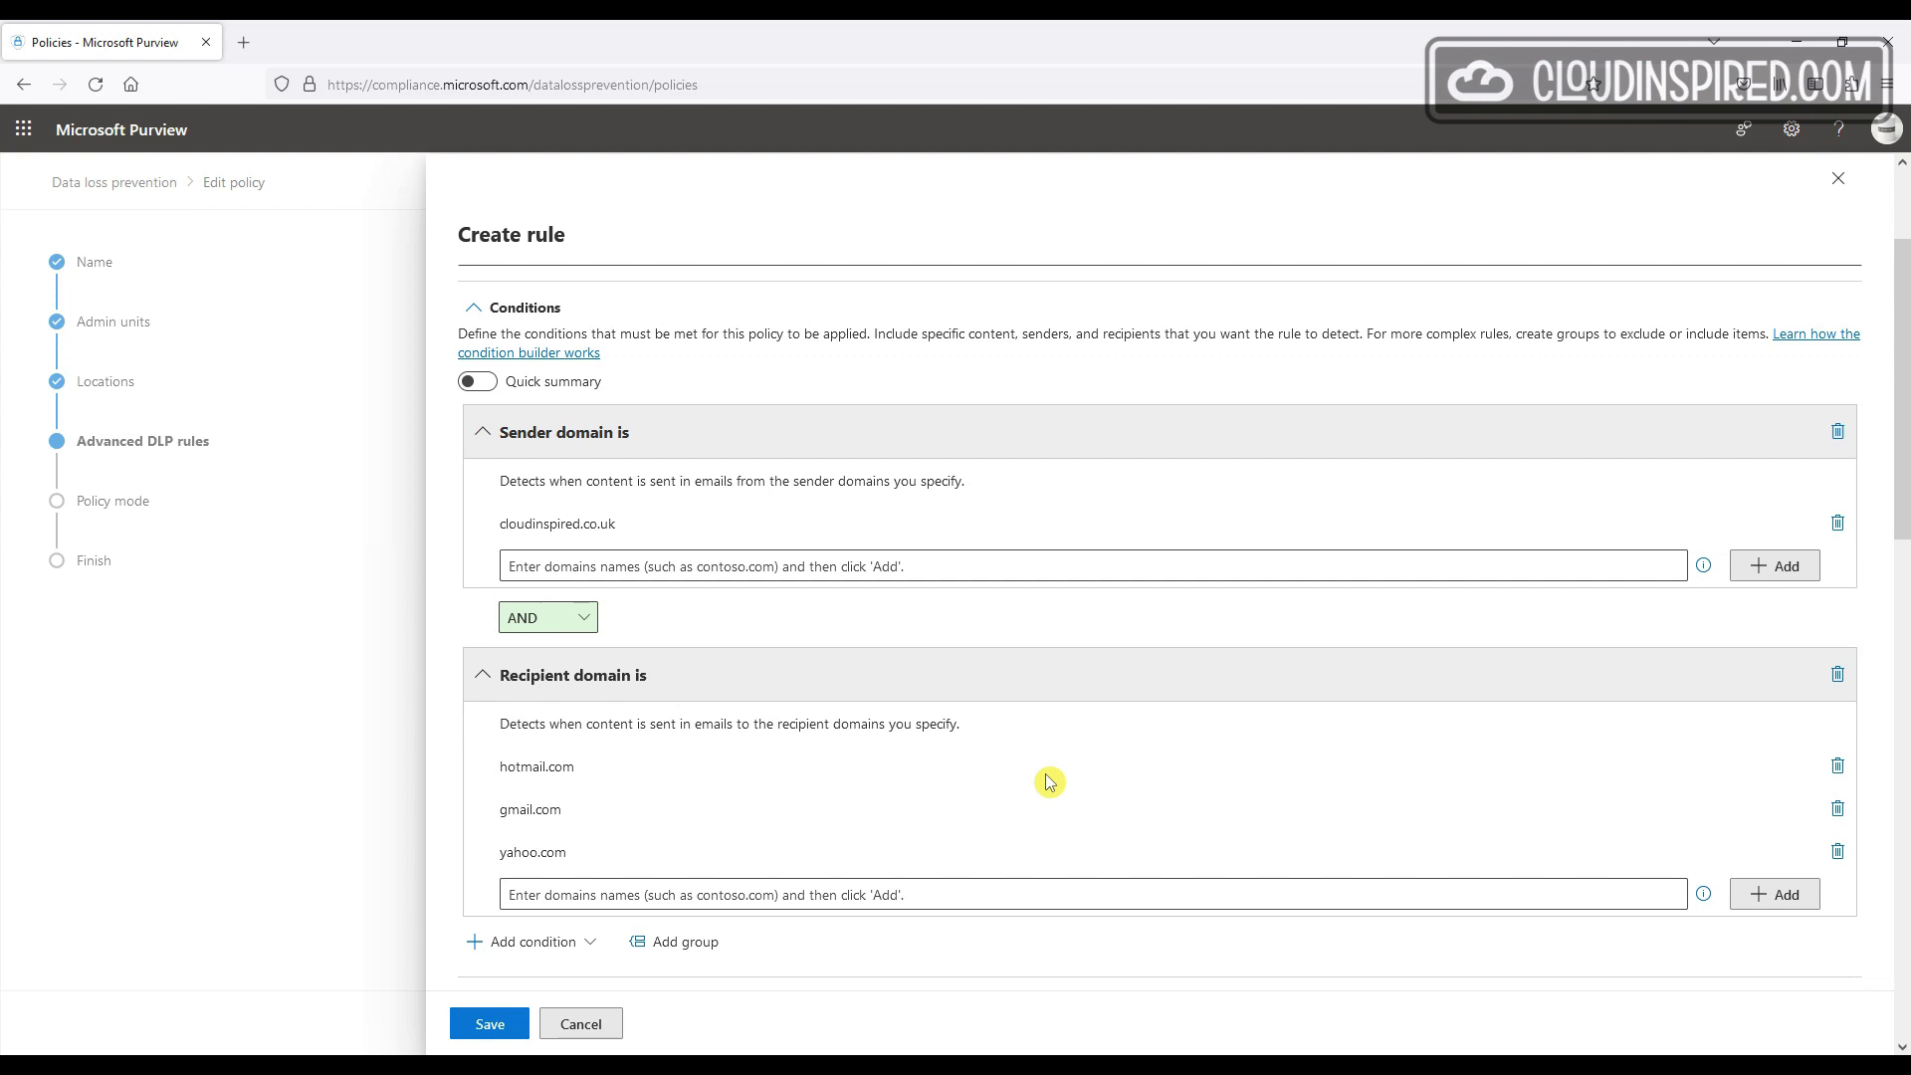
click(1069, 896)
text(outlook.com)
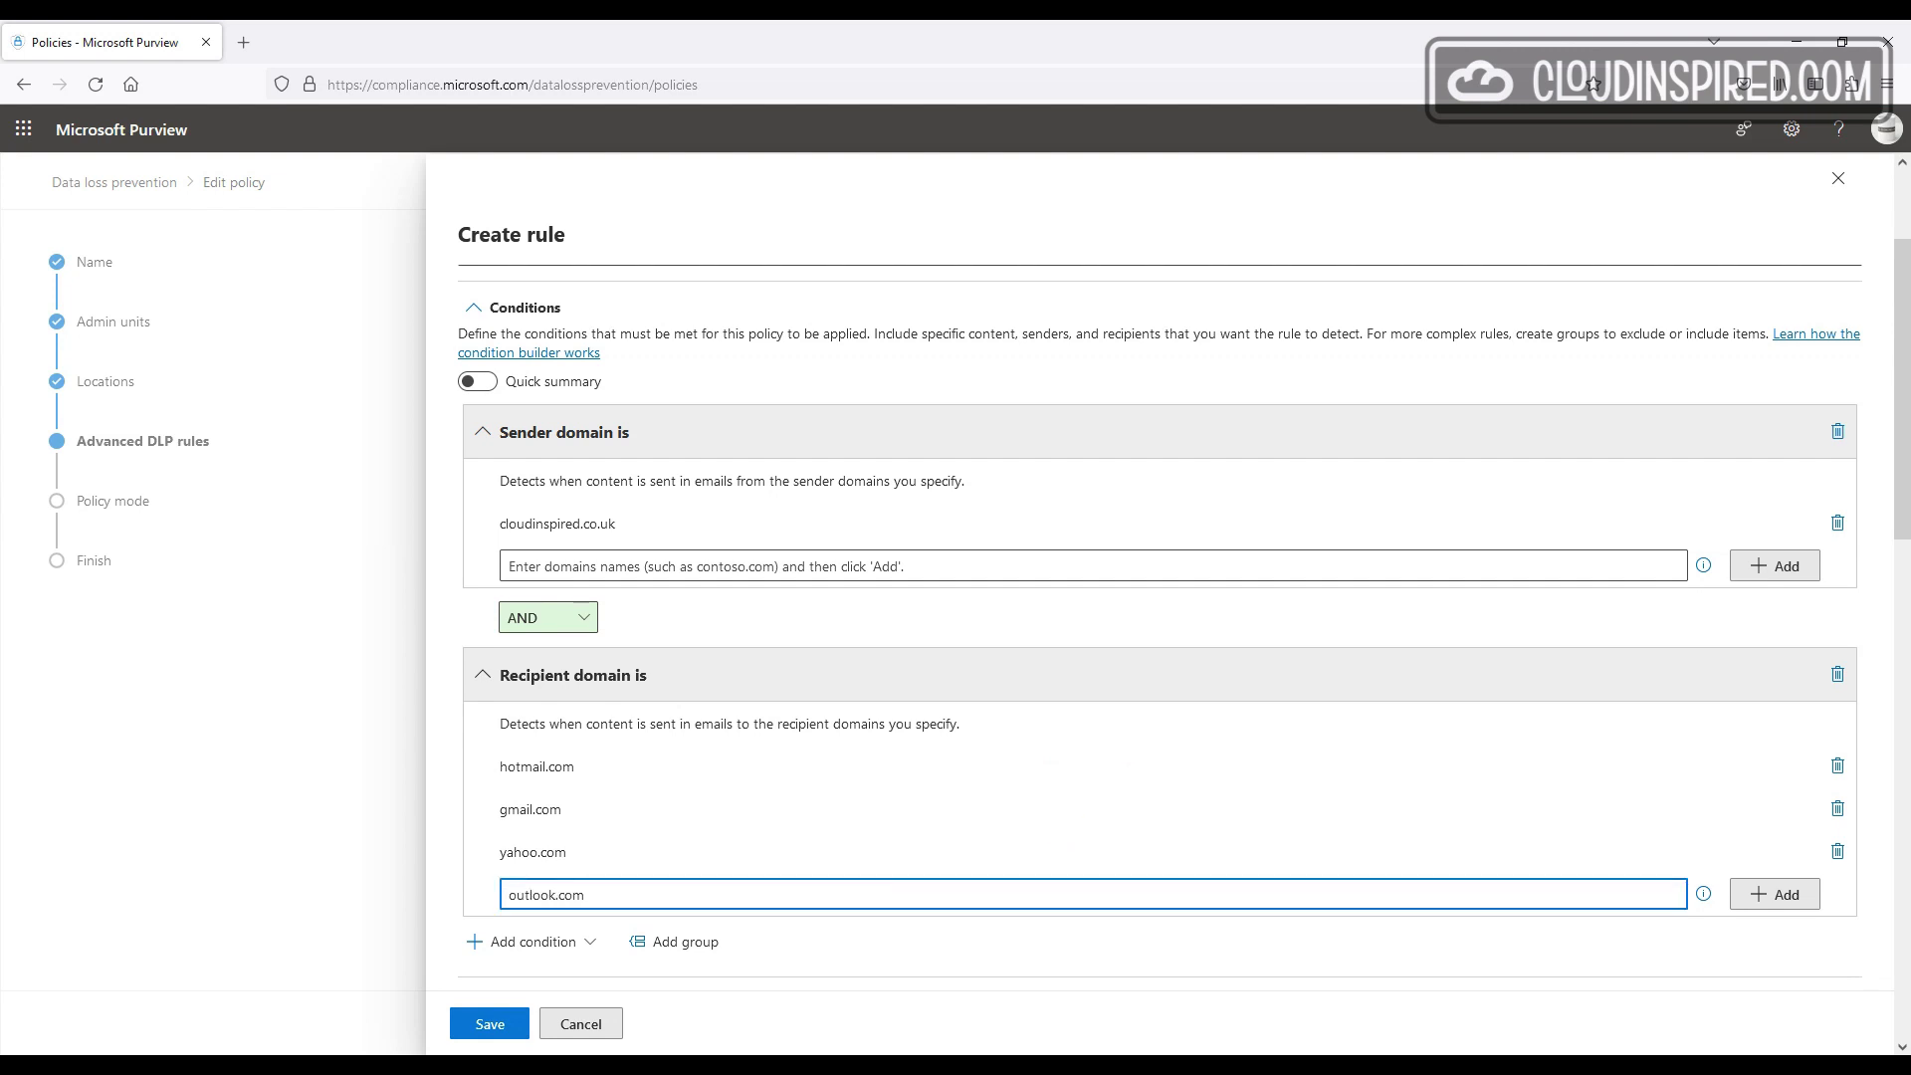
click(1752, 906)
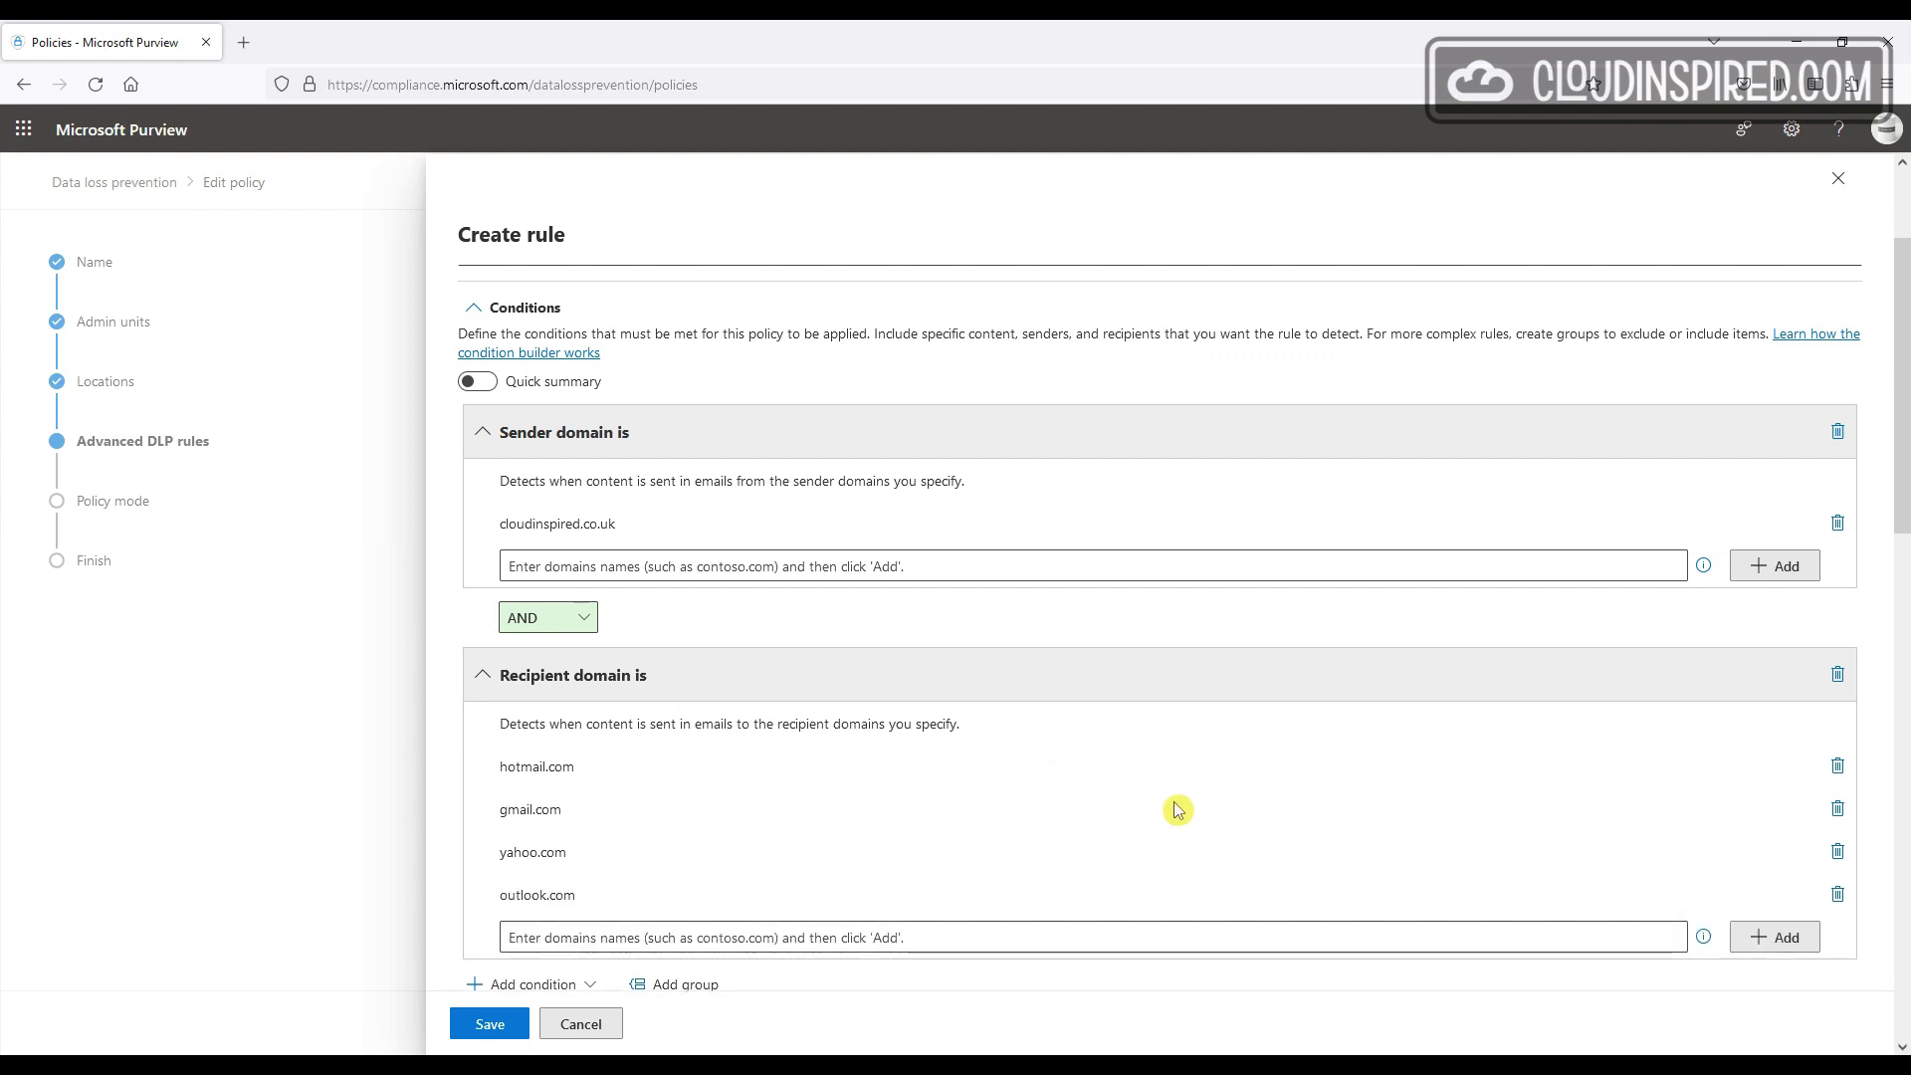
Step: Add the "Restrict access or encrypt the content in Microsoft 365 locations" action and set it to encrypt email messages with the Encrypt option
scroll(1178, 810, down, 4)
click(597, 737)
click(669, 181)
scroll(812, 559, down, 2)
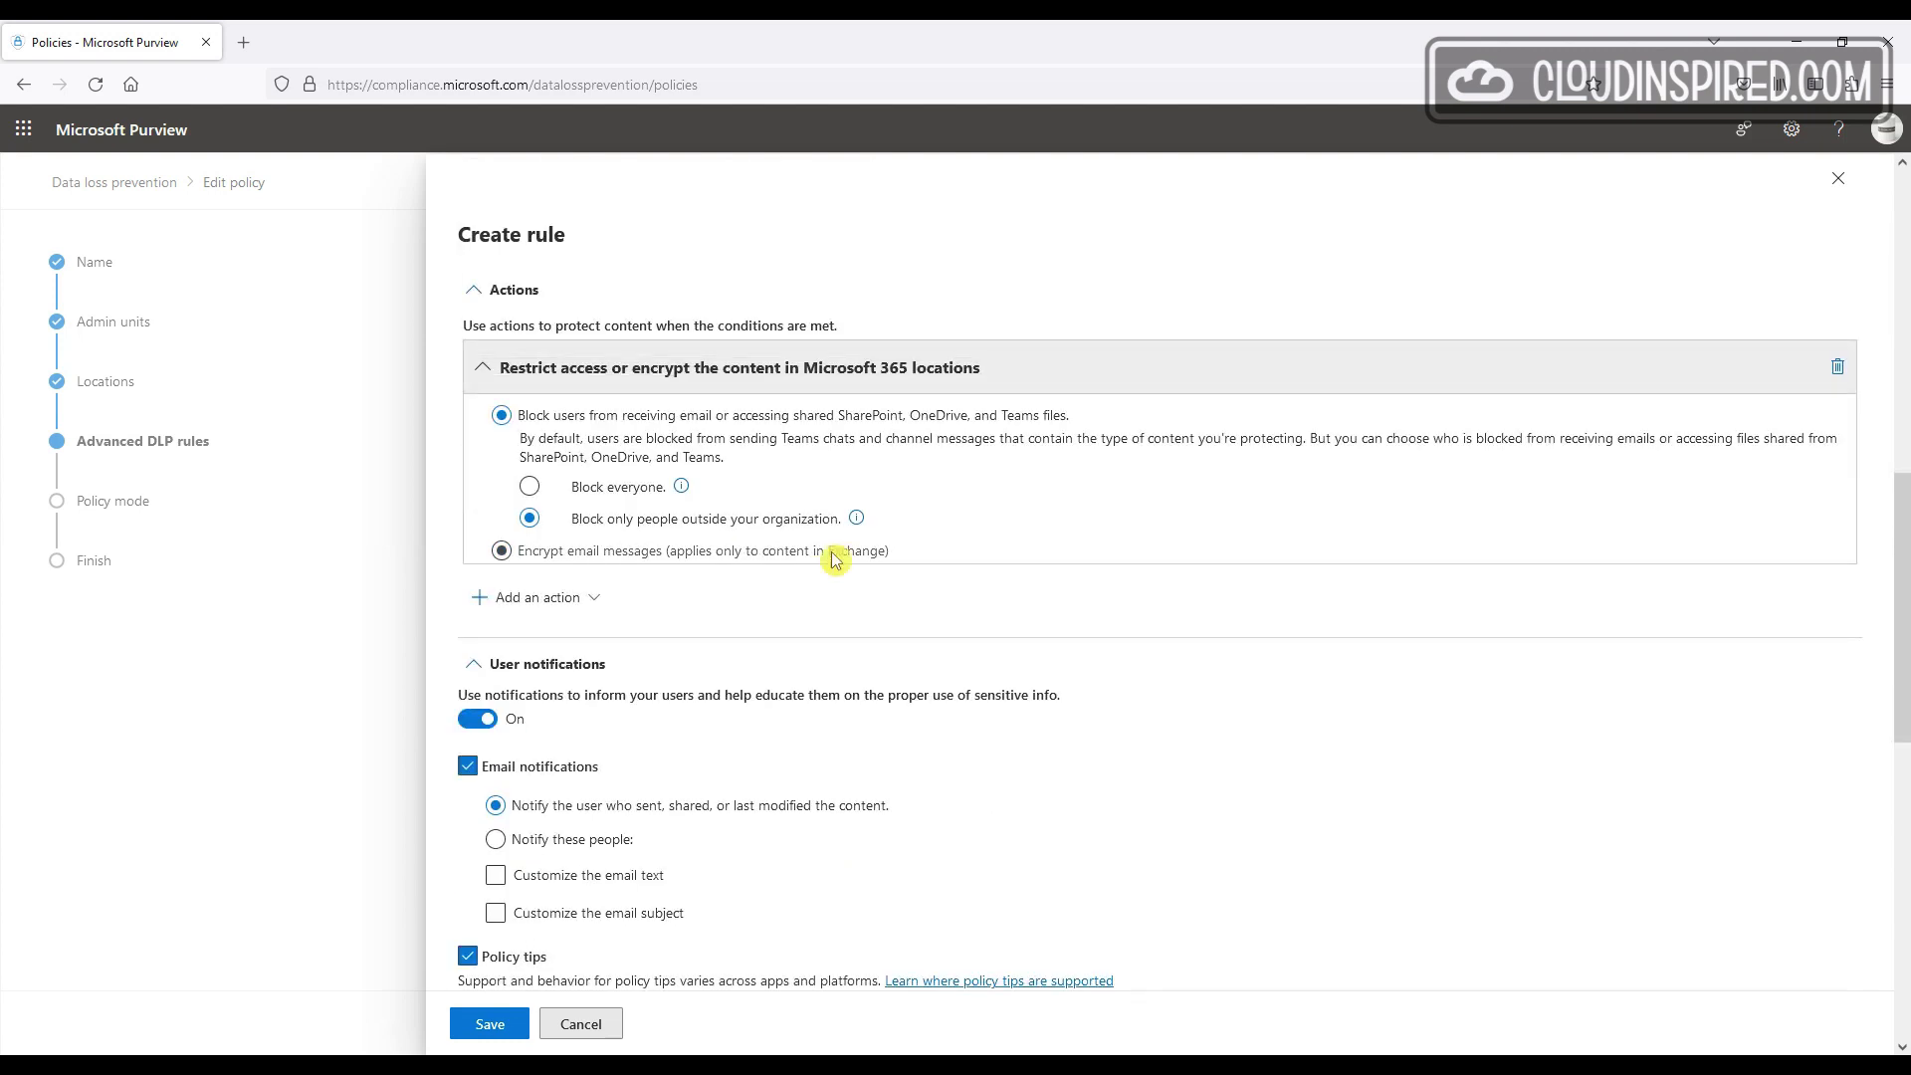
click(834, 550)
click(803, 479)
click(725, 585)
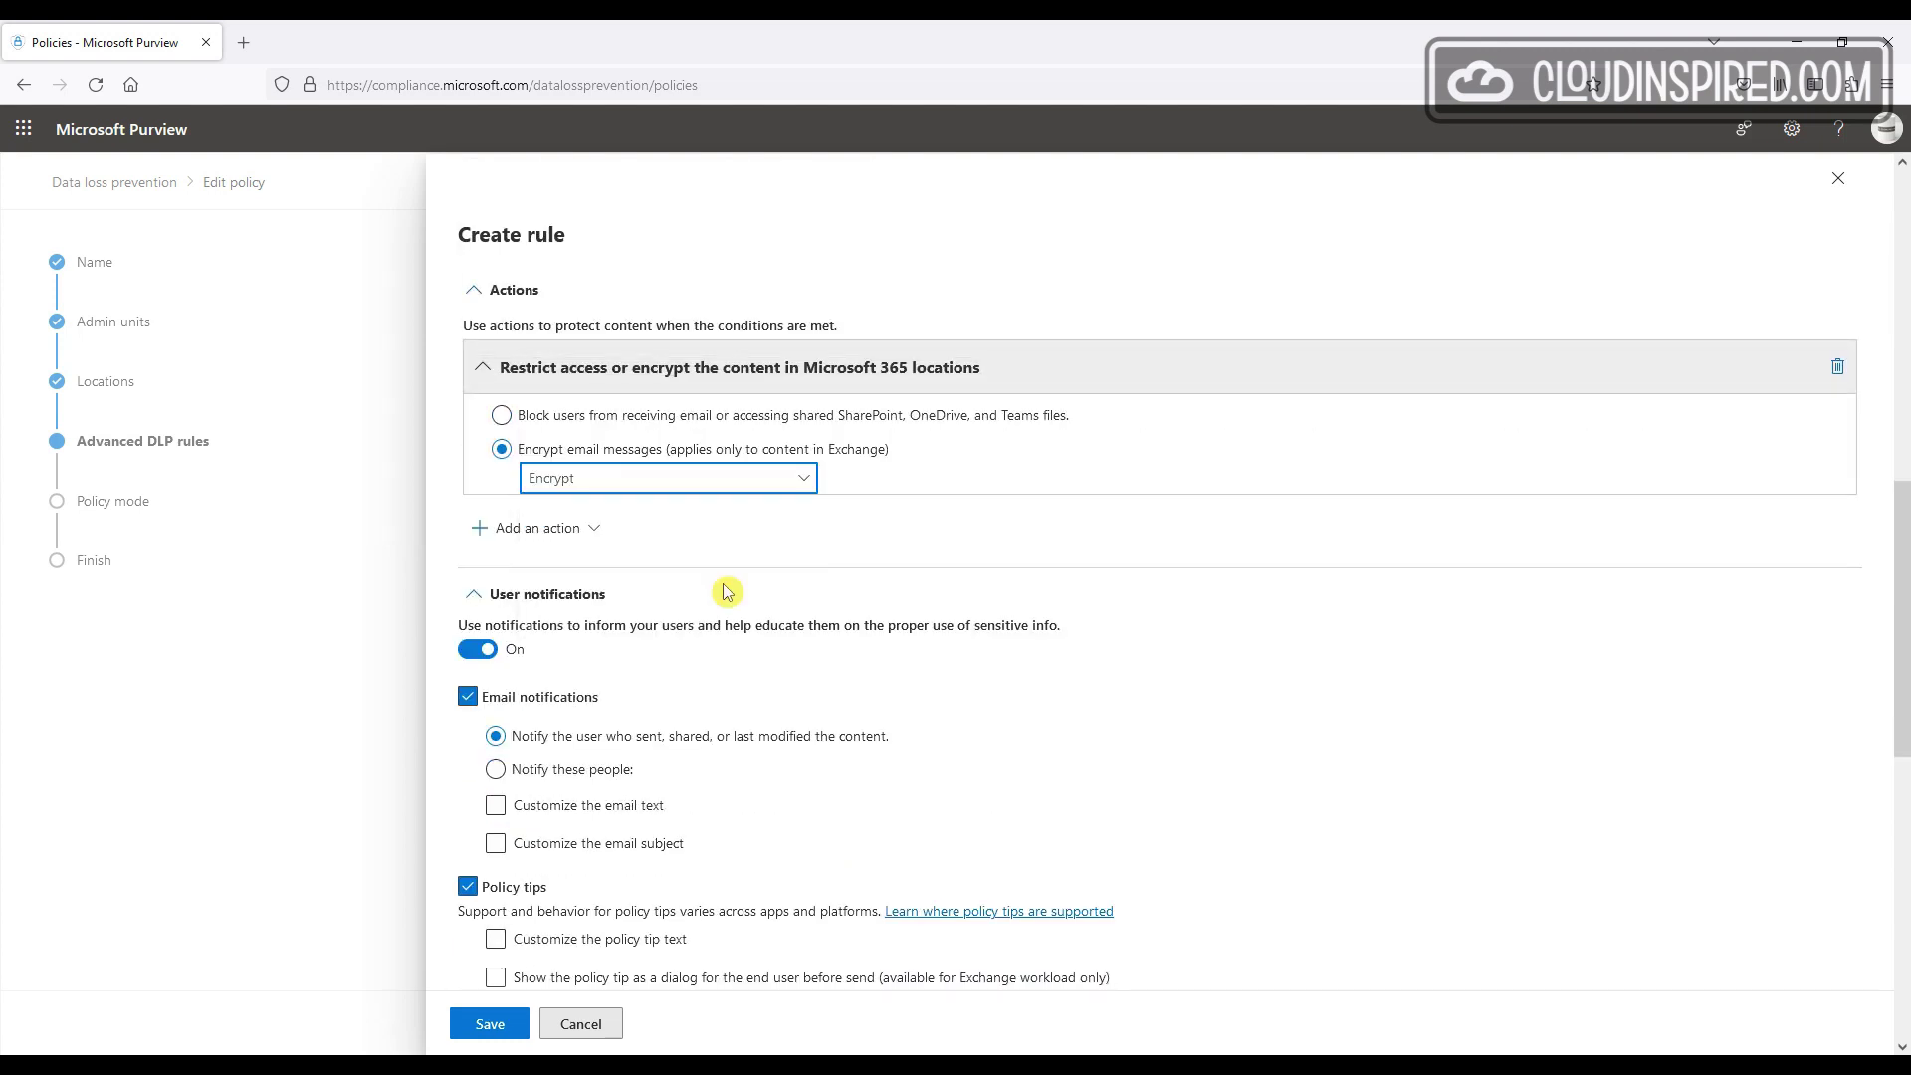
scroll(546, 593, down, 2)
scroll(674, 601, down, 5)
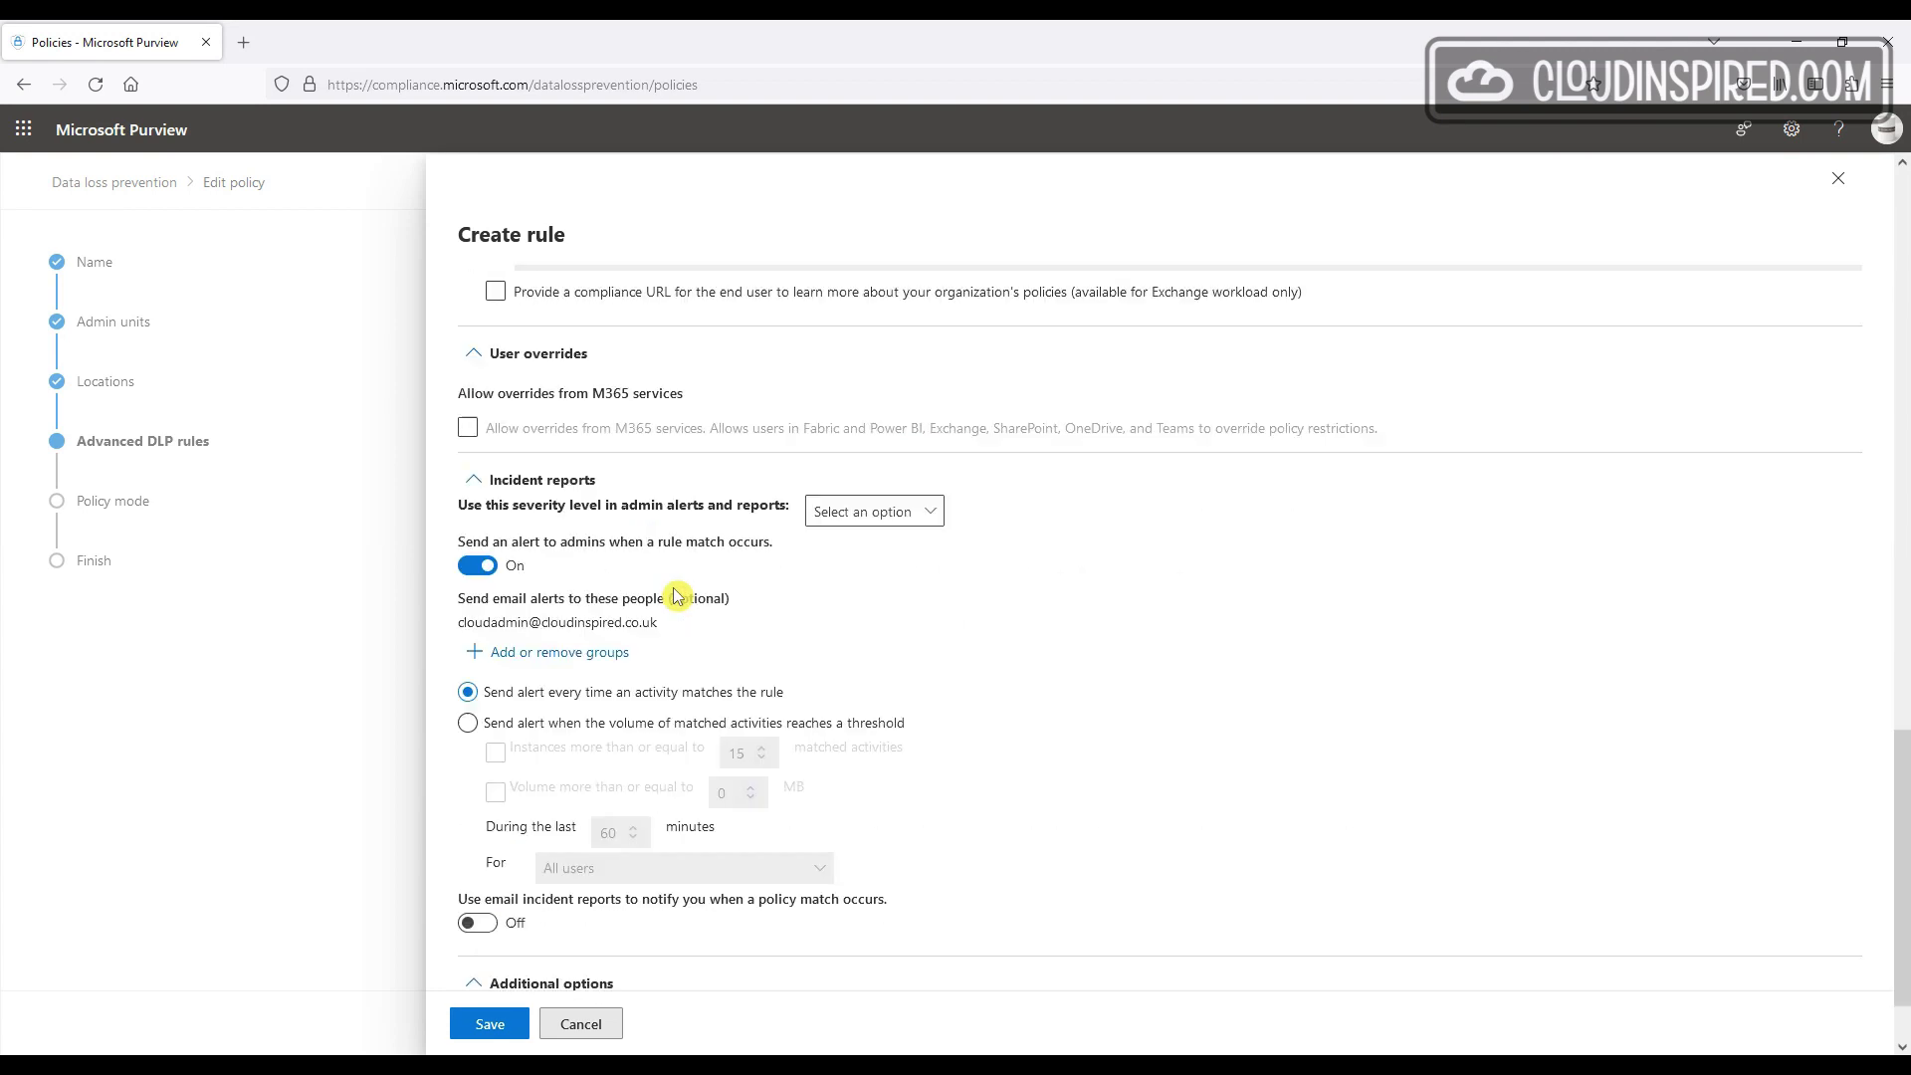
Step: Keep admin alerts for every rule match, save the encryption rule, and return to the advanced DLP rules list after advancing
drag(659, 625, 475, 625)
click(714, 639)
scroll(702, 697, down, 2)
click(528, 1025)
scroll(974, 883, down, 2)
click(710, 1018)
click(606, 1025)
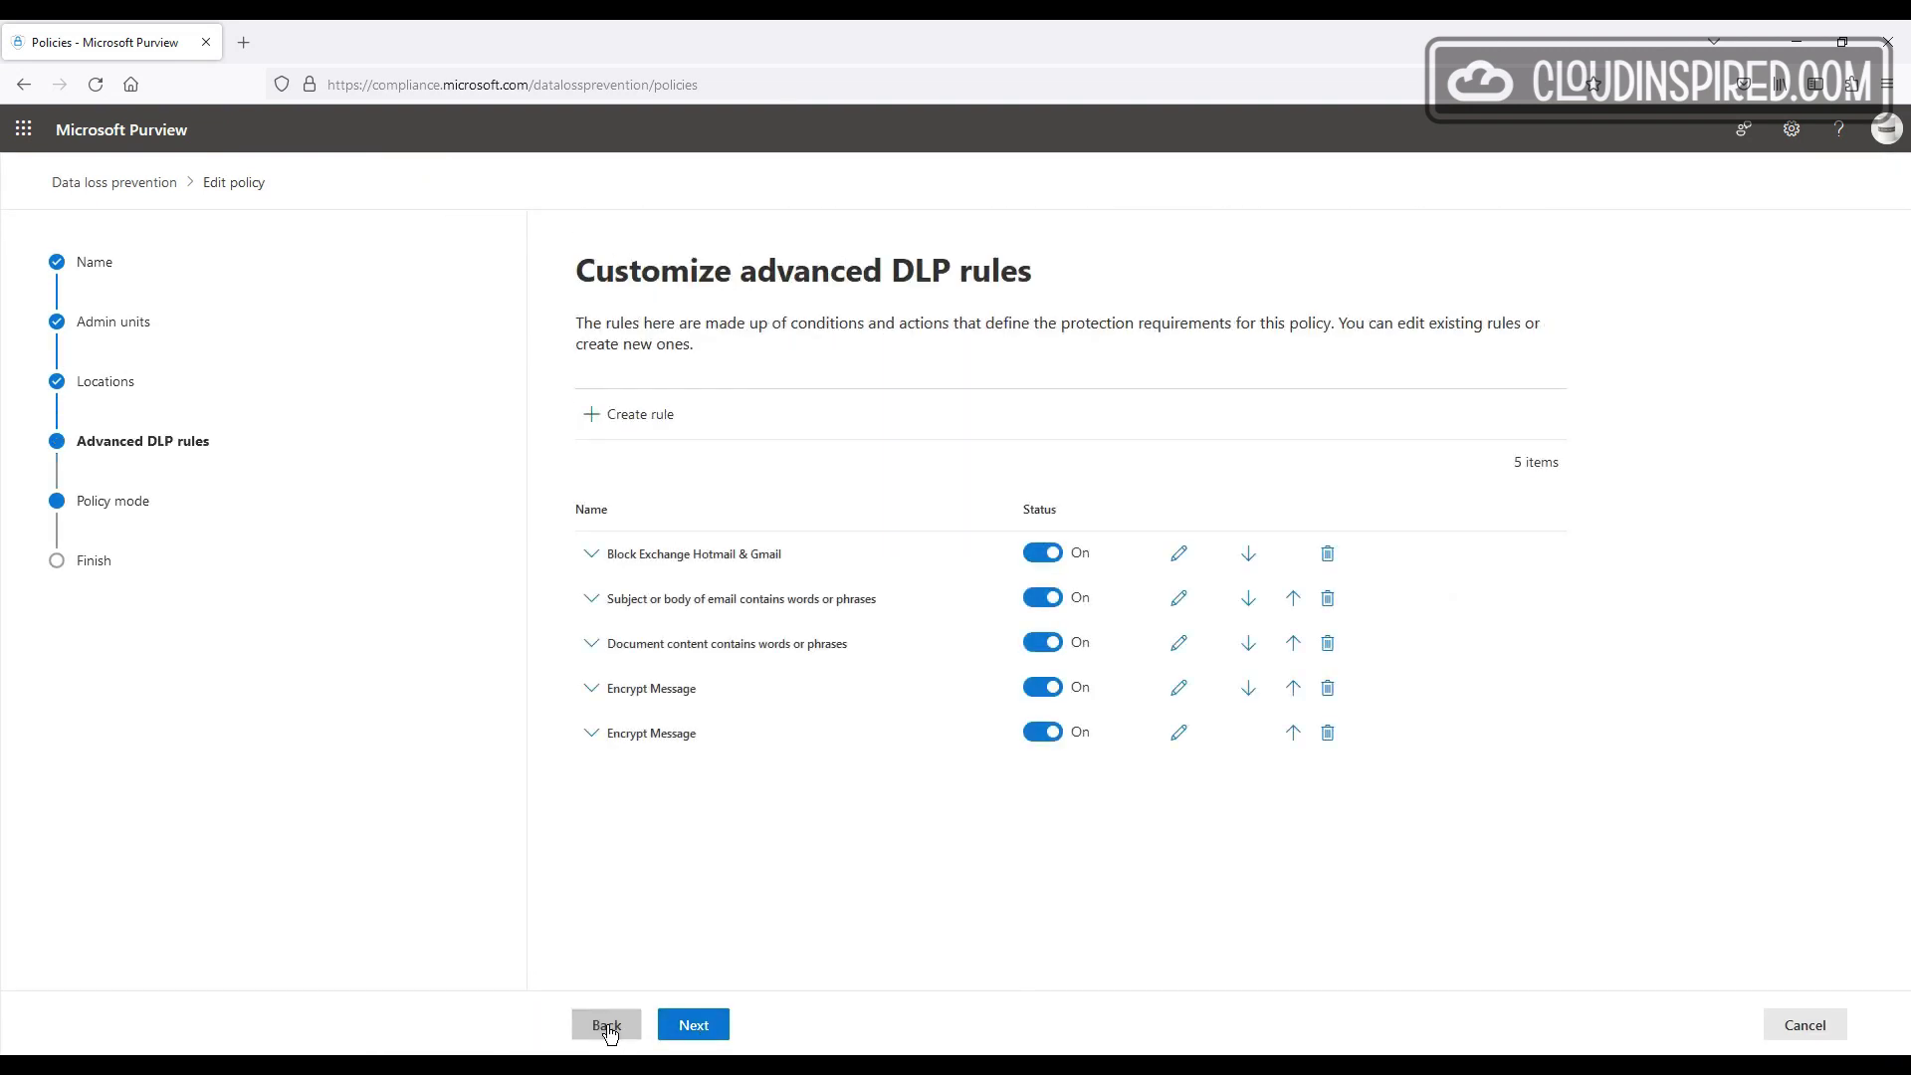
Step: Compare the details of the two Encrypt Message rules and delete the duplicate at the end of the list
click(591, 737)
click(591, 688)
scroll(874, 752, down, 2)
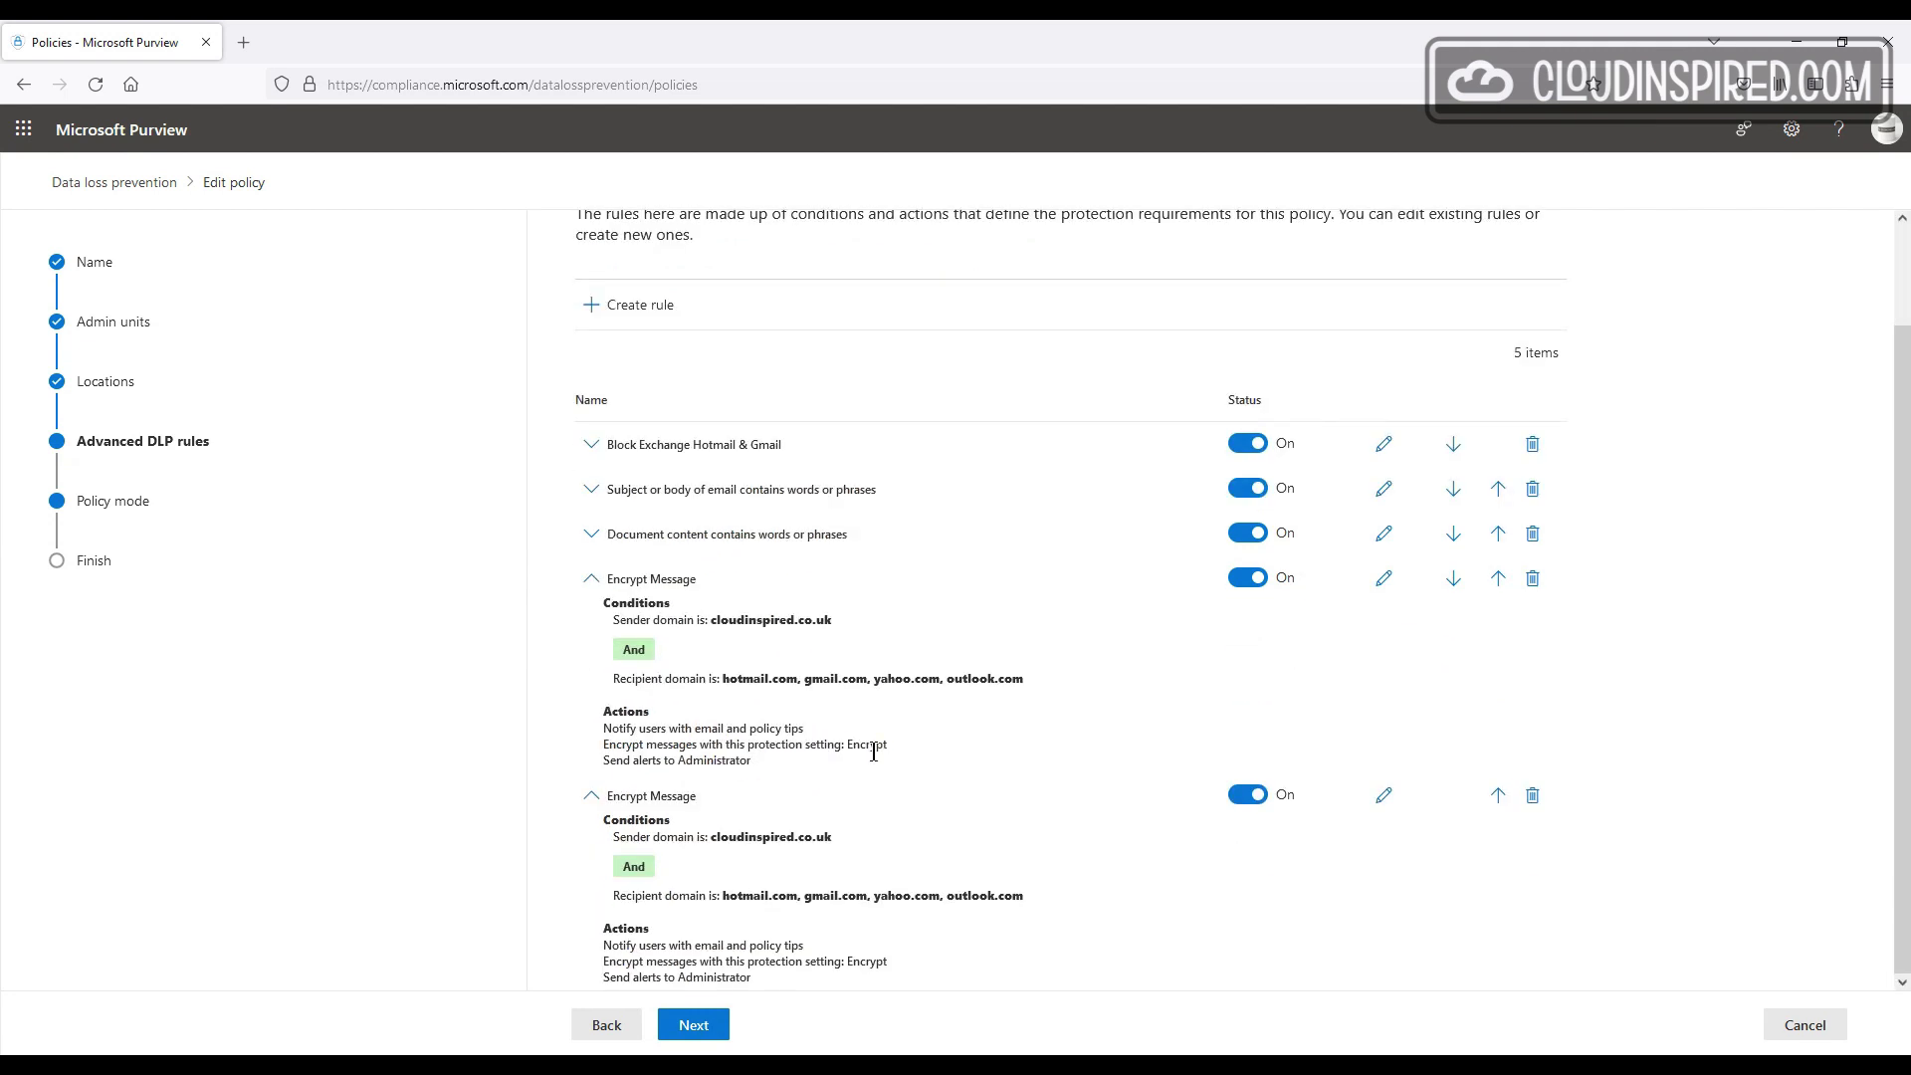
click(1532, 796)
Step: Continue past the rules and policy mode pages and submit the edited DLP policy
click(696, 1023)
click(710, 1024)
click(712, 1025)
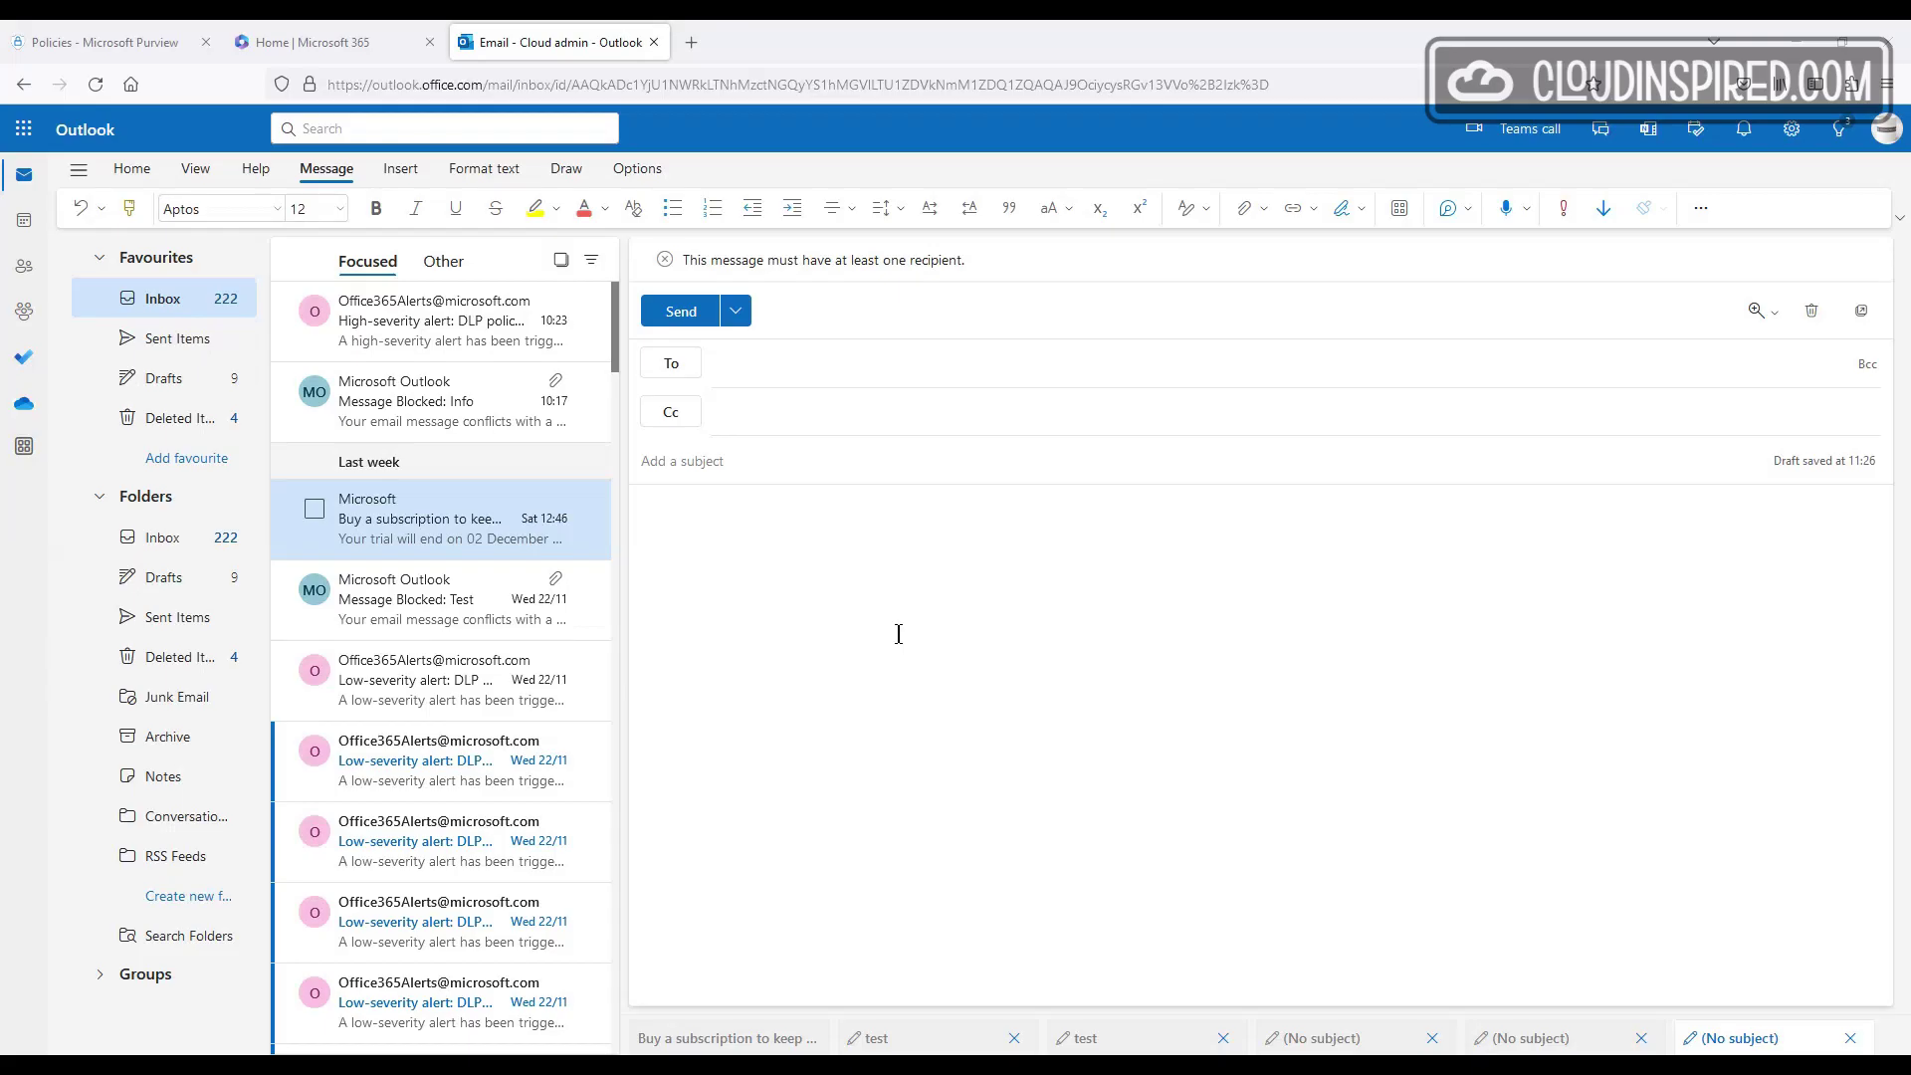
Step: In Outlook, check the signed-in account and send an email titled "Test Message Encryption" to outlook.com and yahoo.com recipients
click(1886, 130)
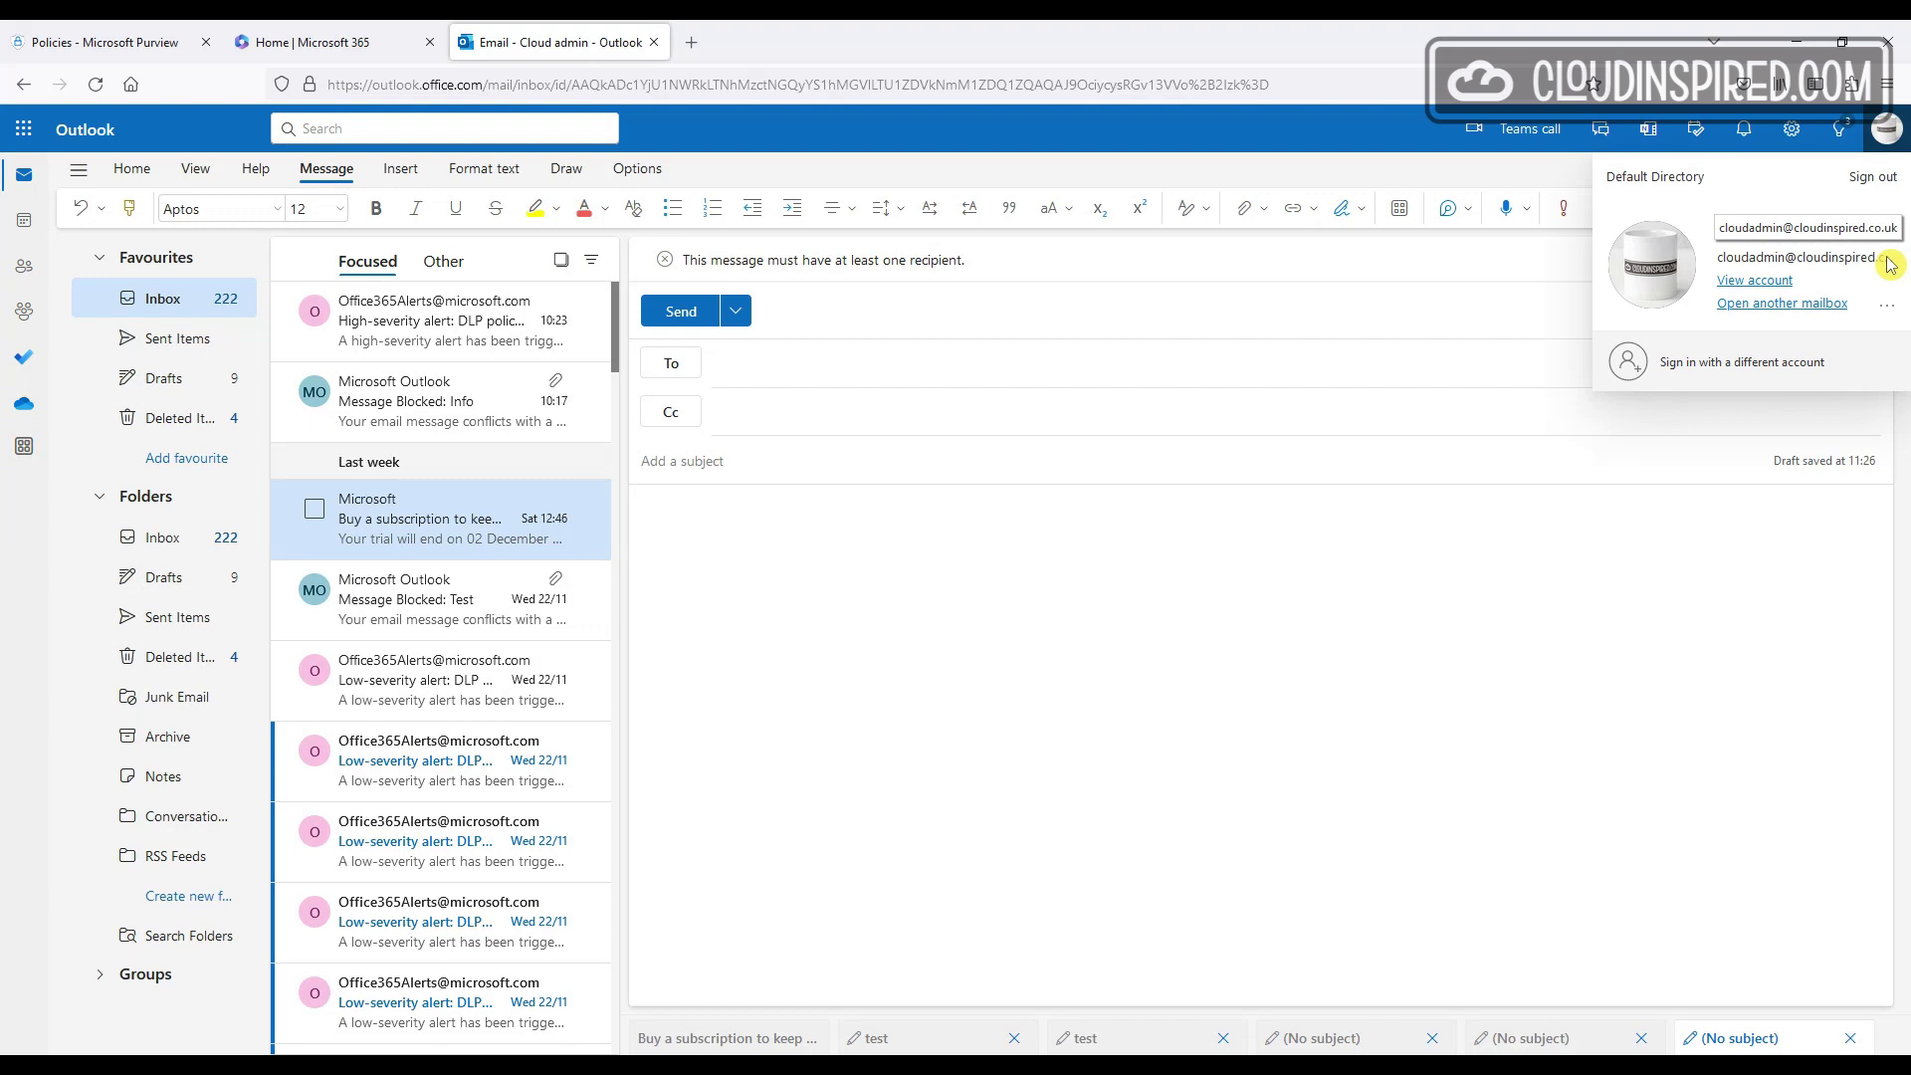
click(1516, 636)
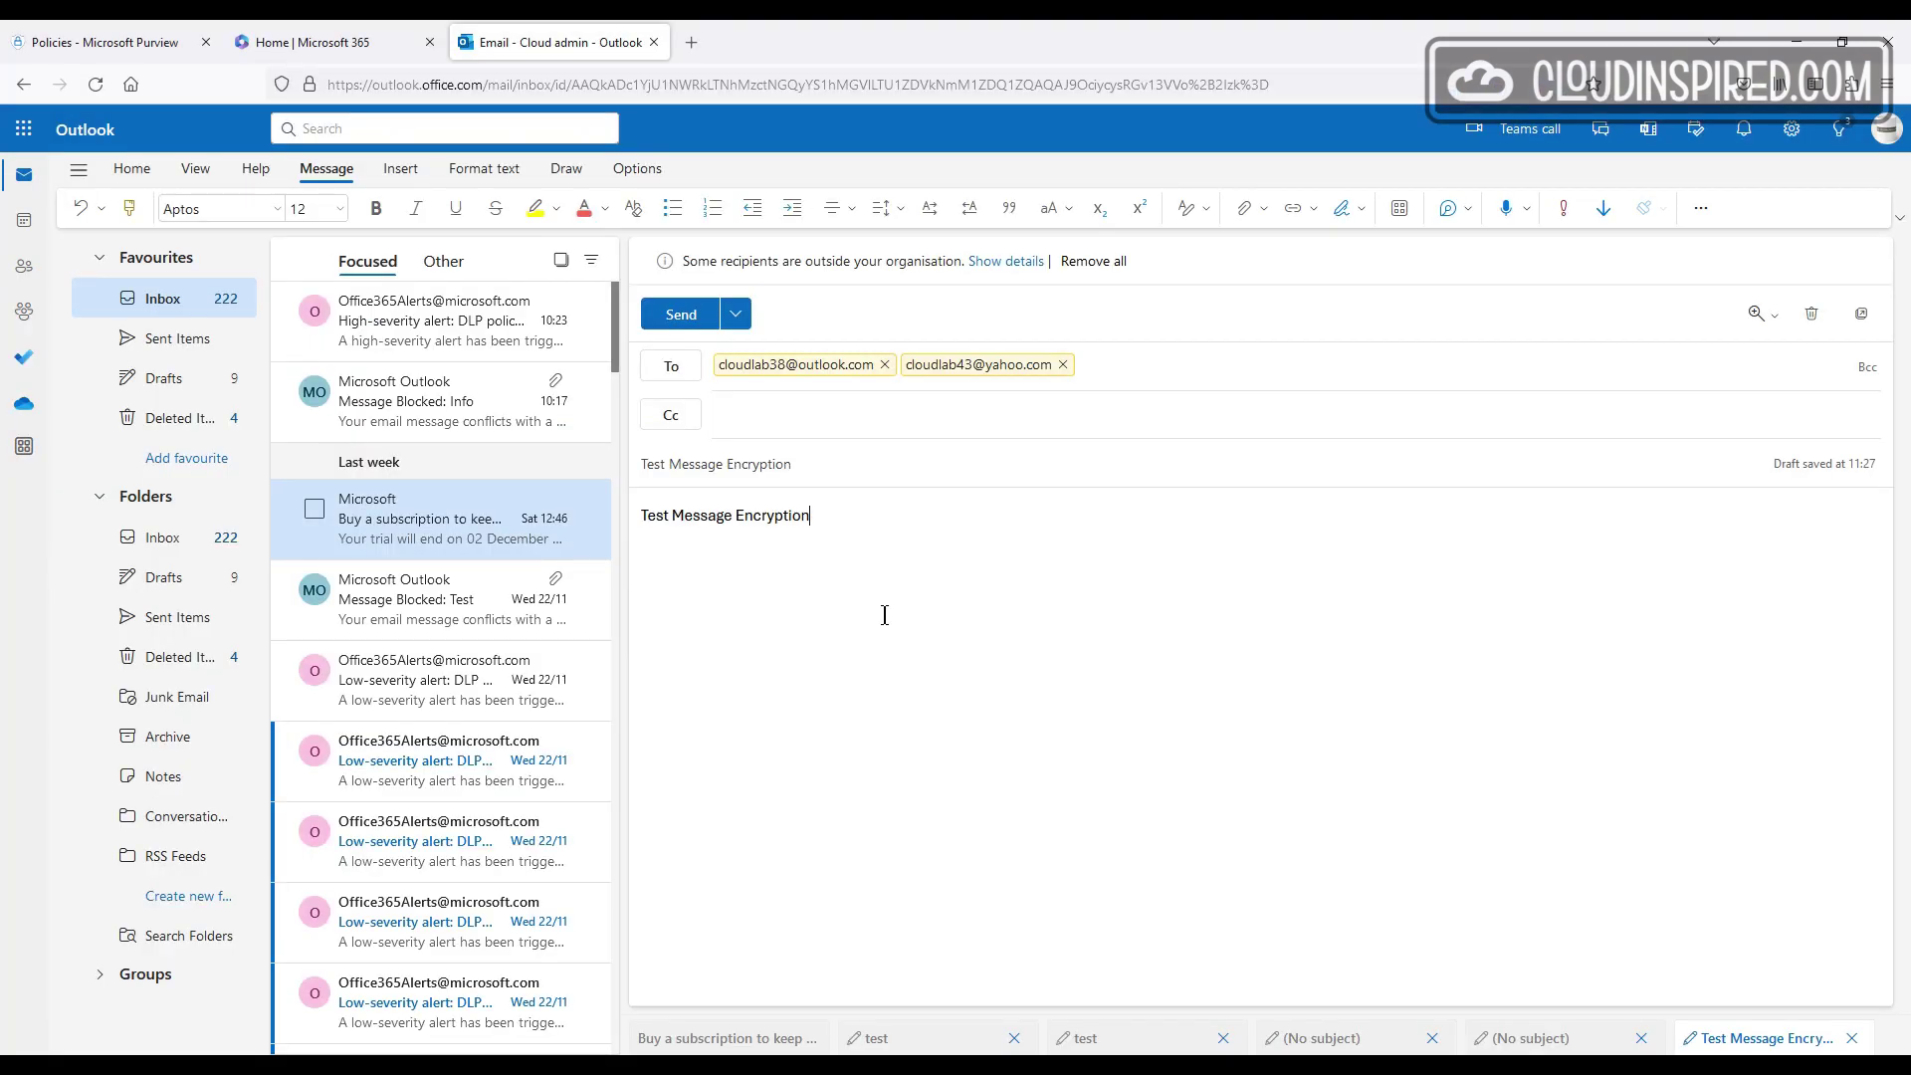
click(699, 321)
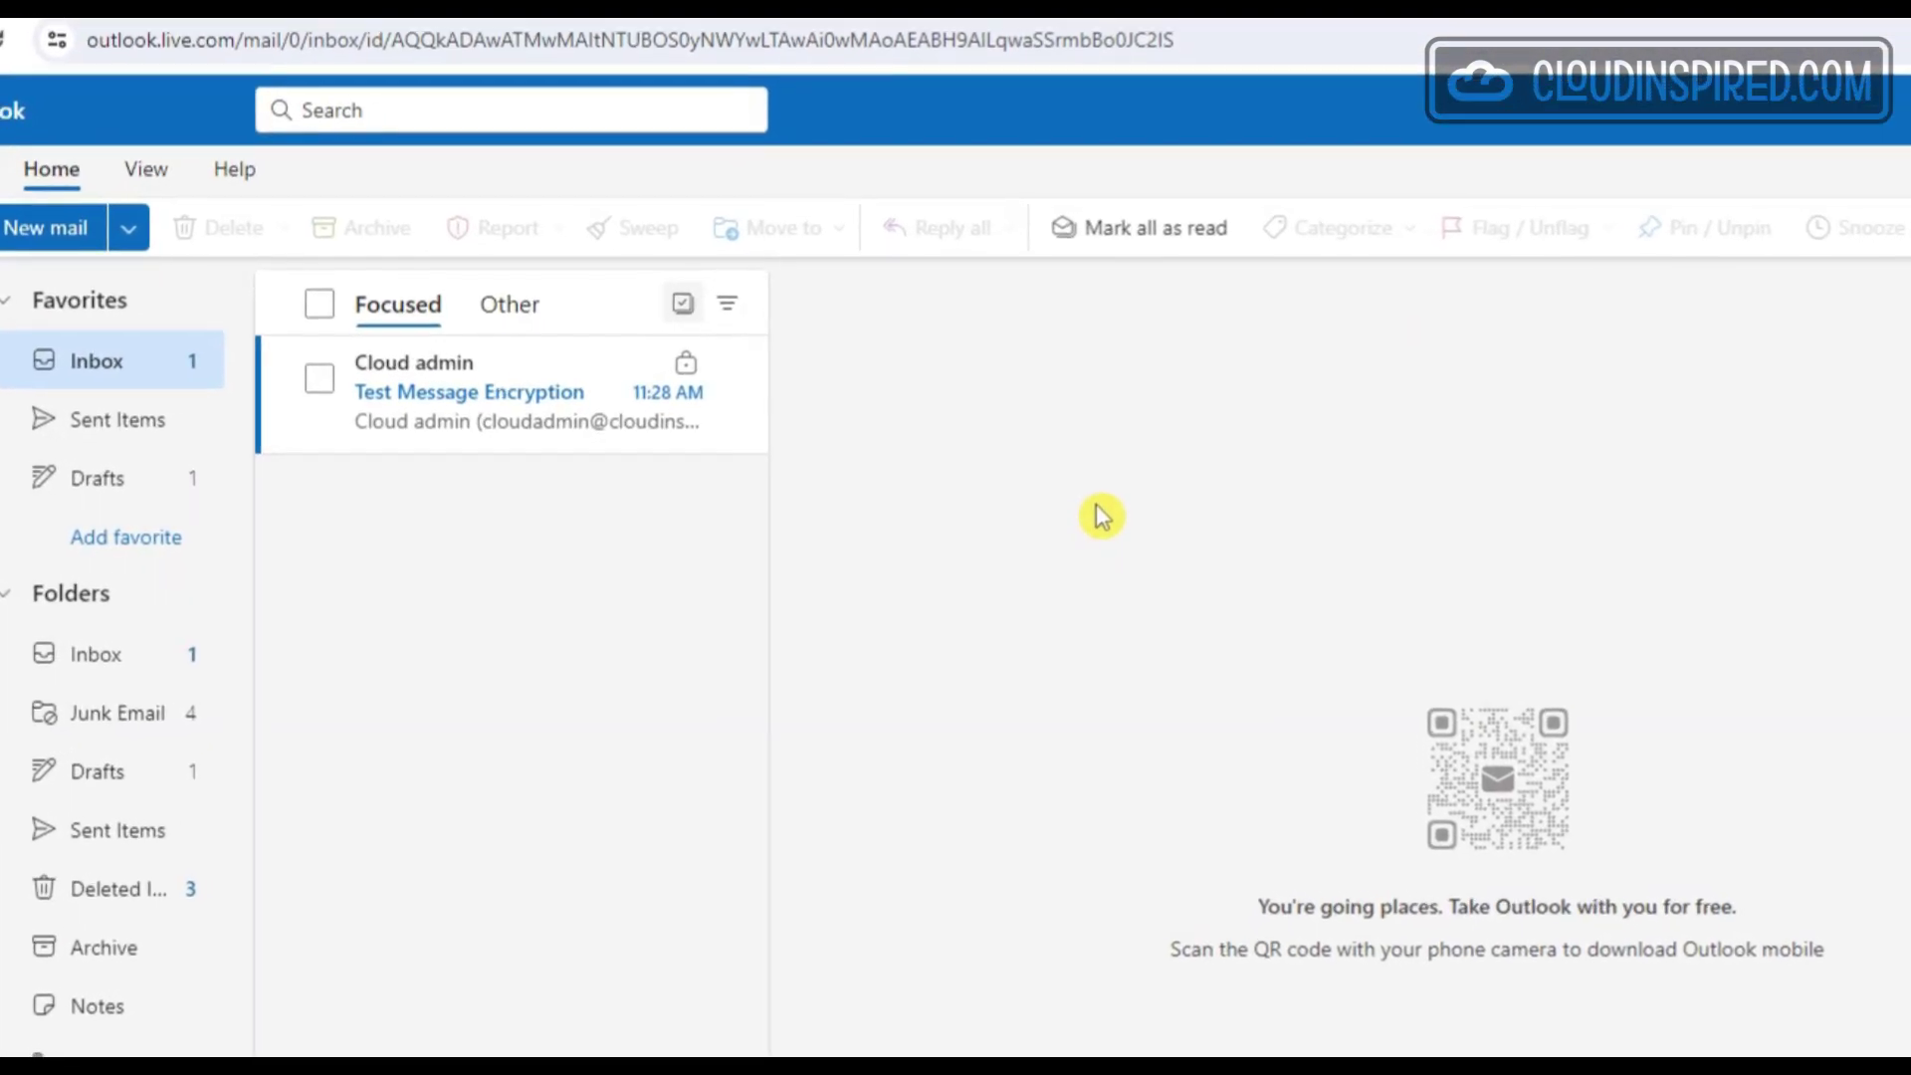
Step: Open the received "Test Message Encryption" email in the outlook.com inbox and in the Yahoo Mail inbox
click(538, 398)
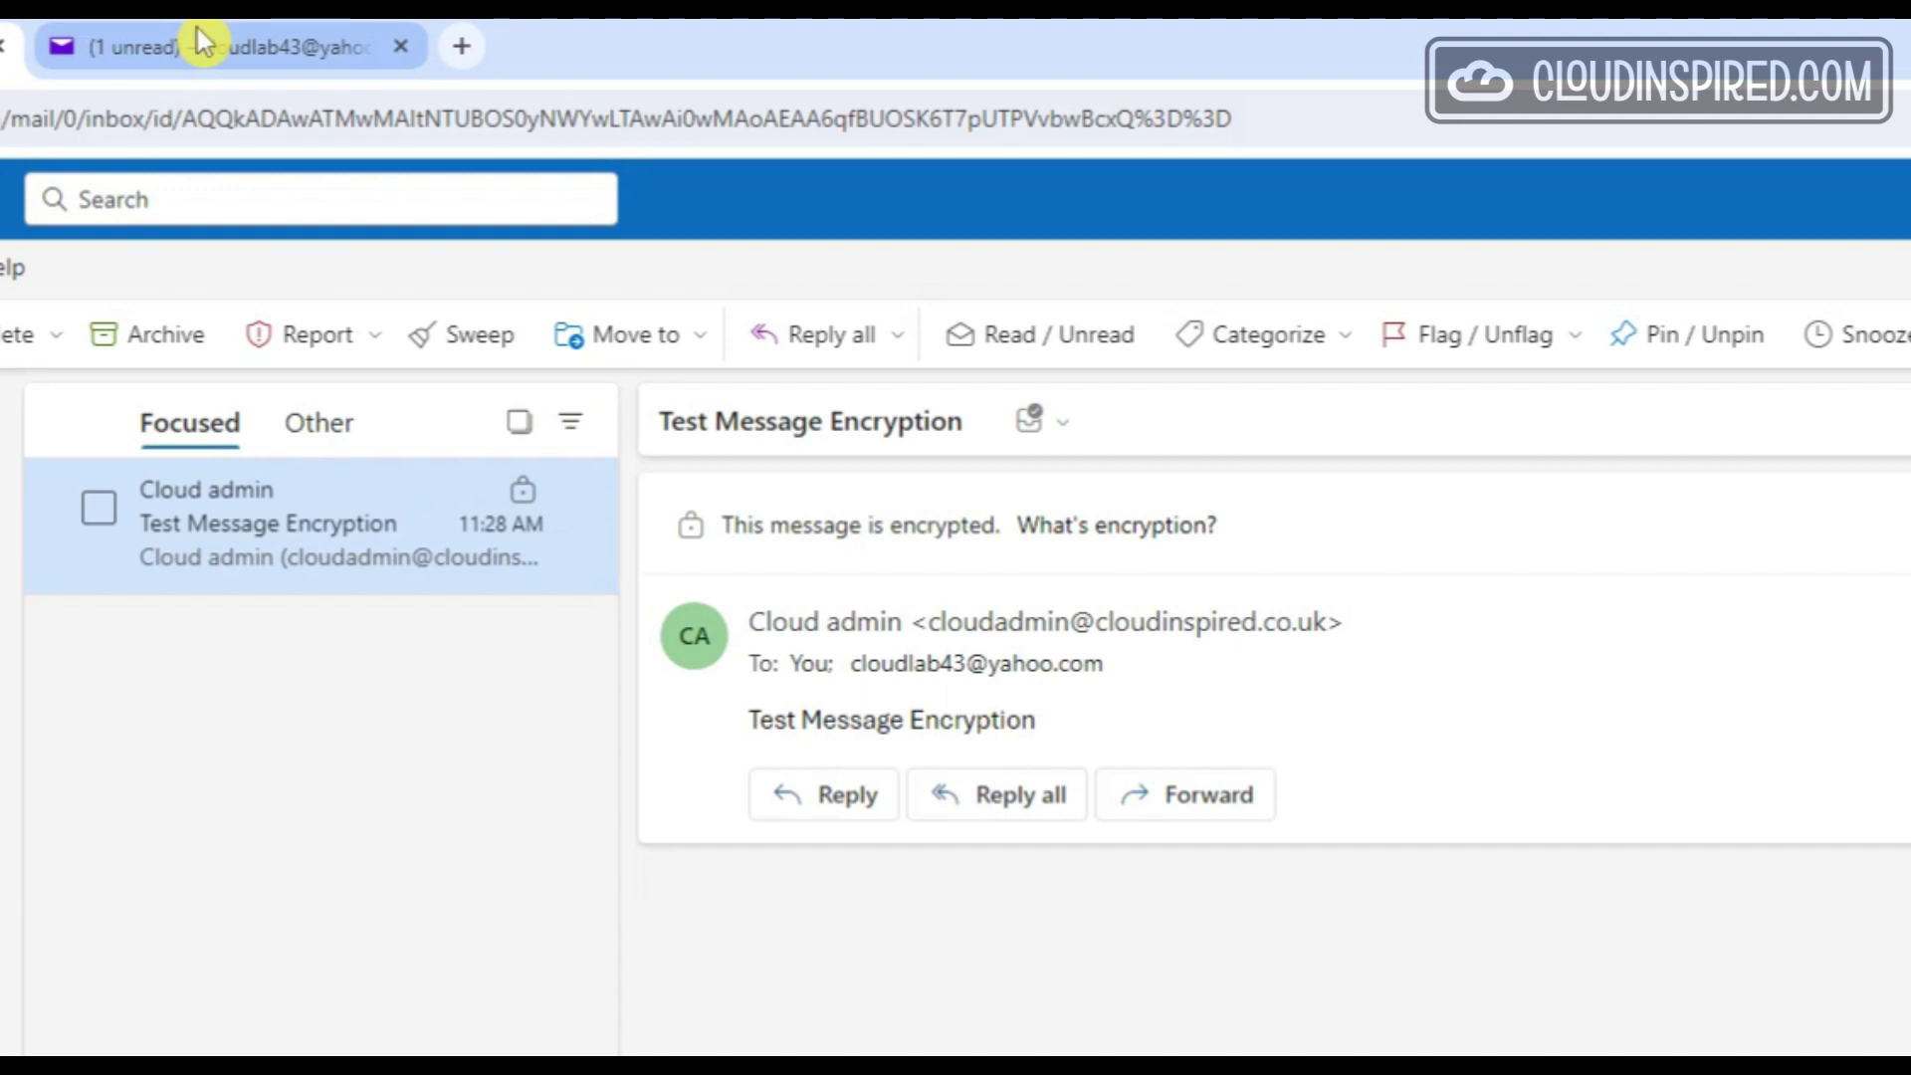
click(202, 41)
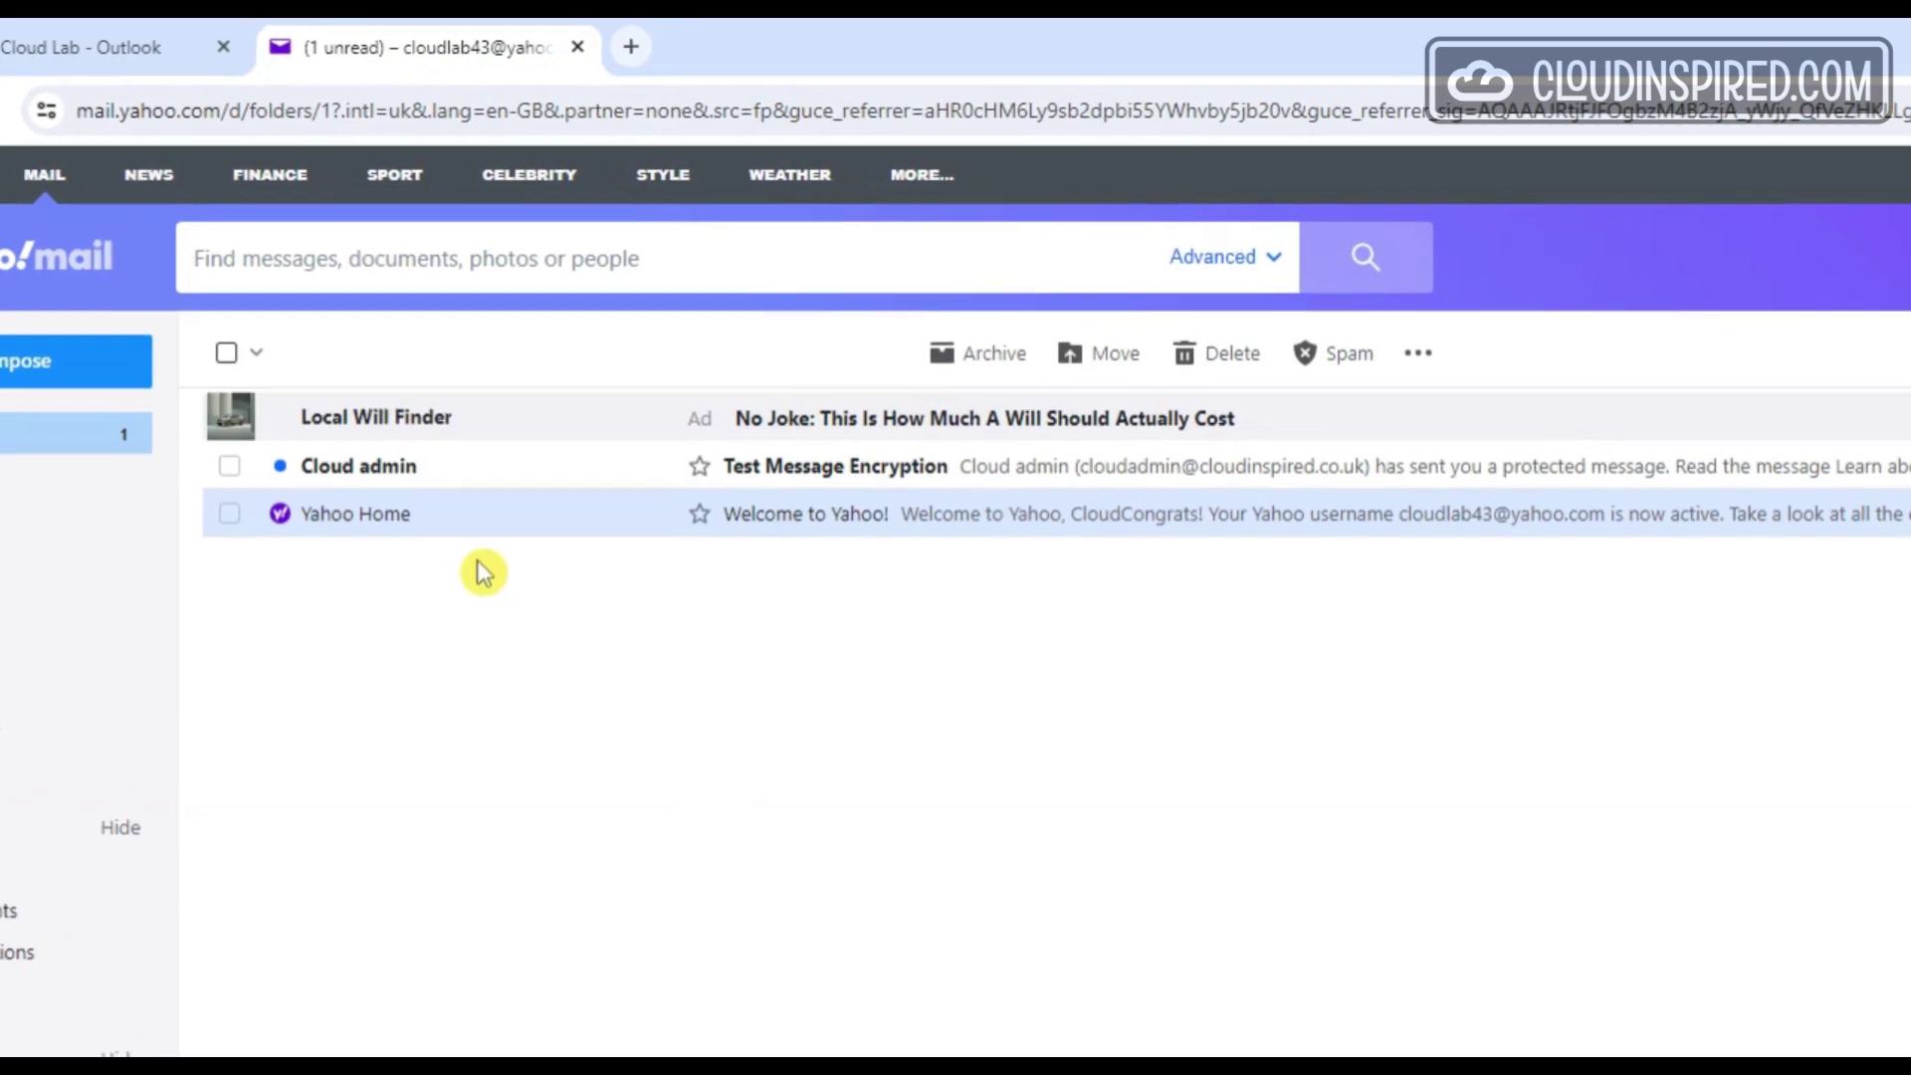
click(383, 466)
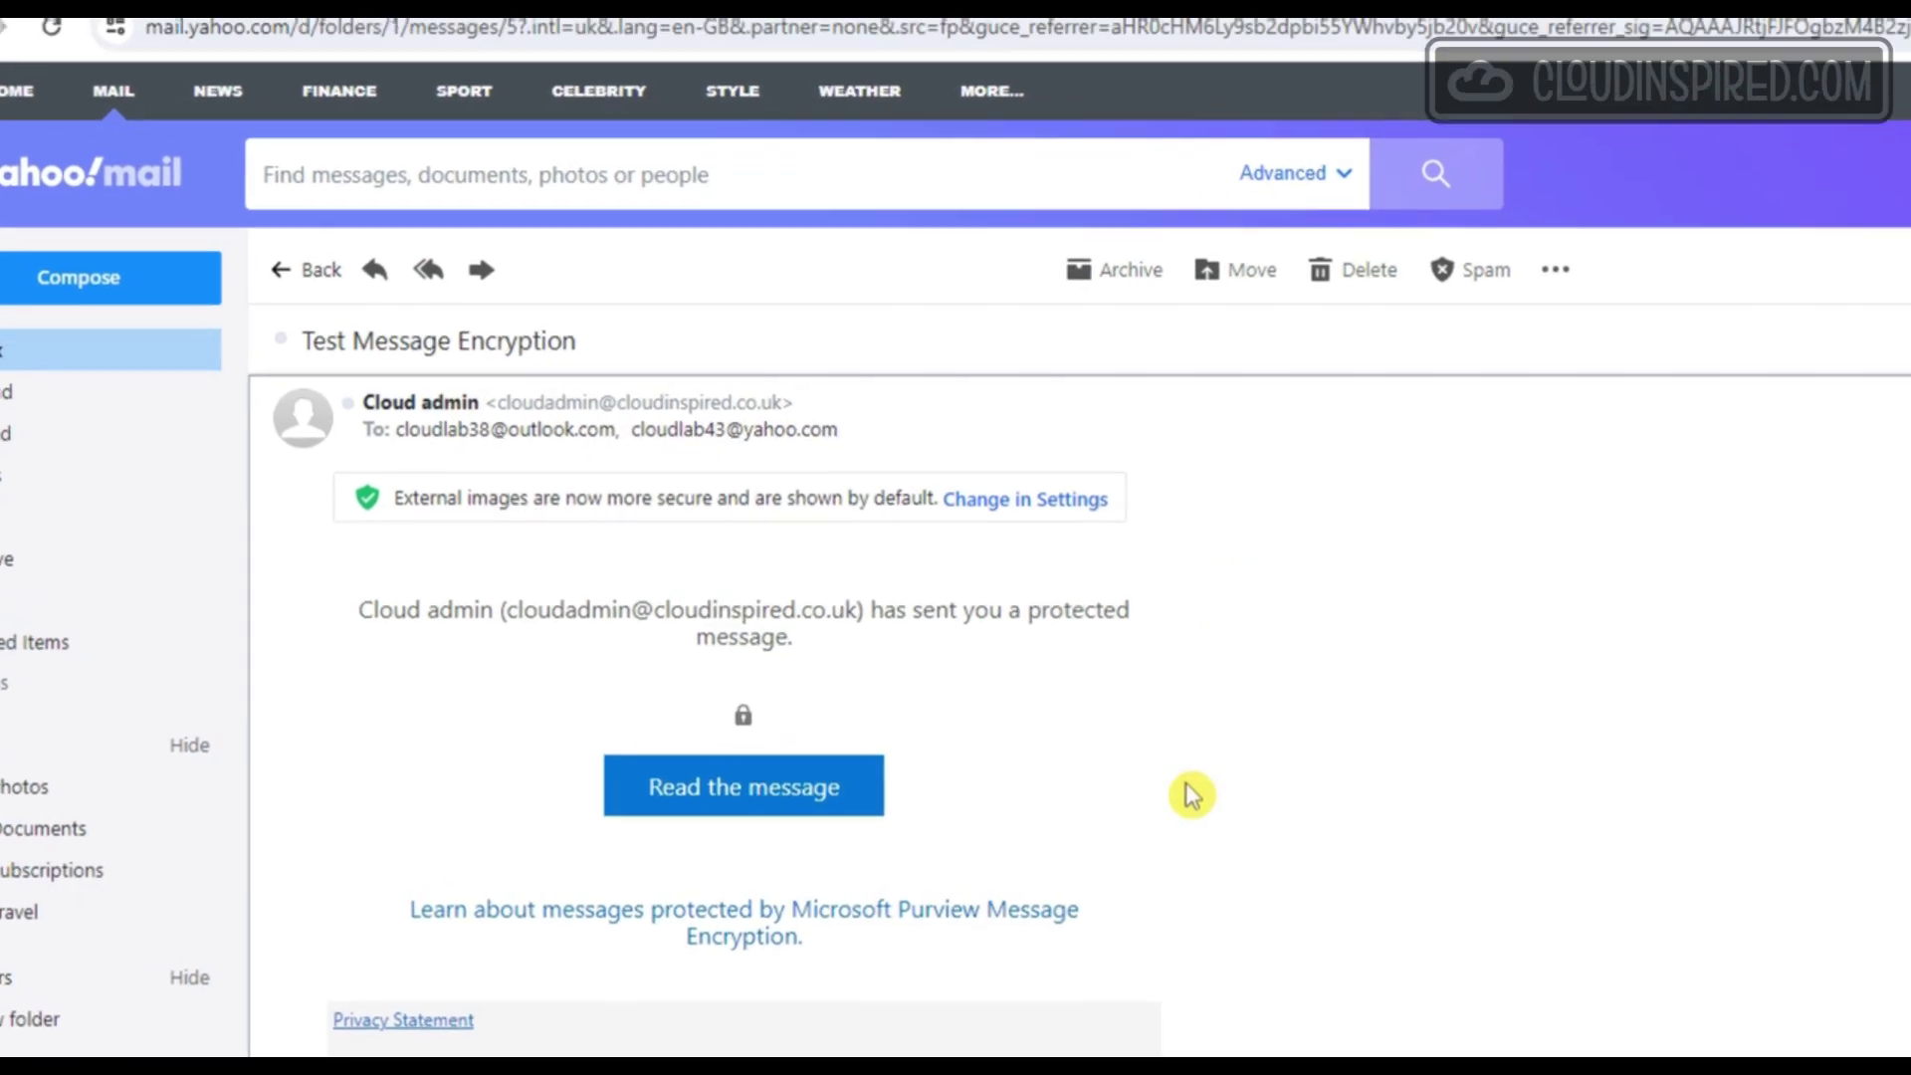
Step: Choose to read the protected Yahoo message with a one-time passcode and copy the passcode from the email in Yahoo Mail
click(825, 794)
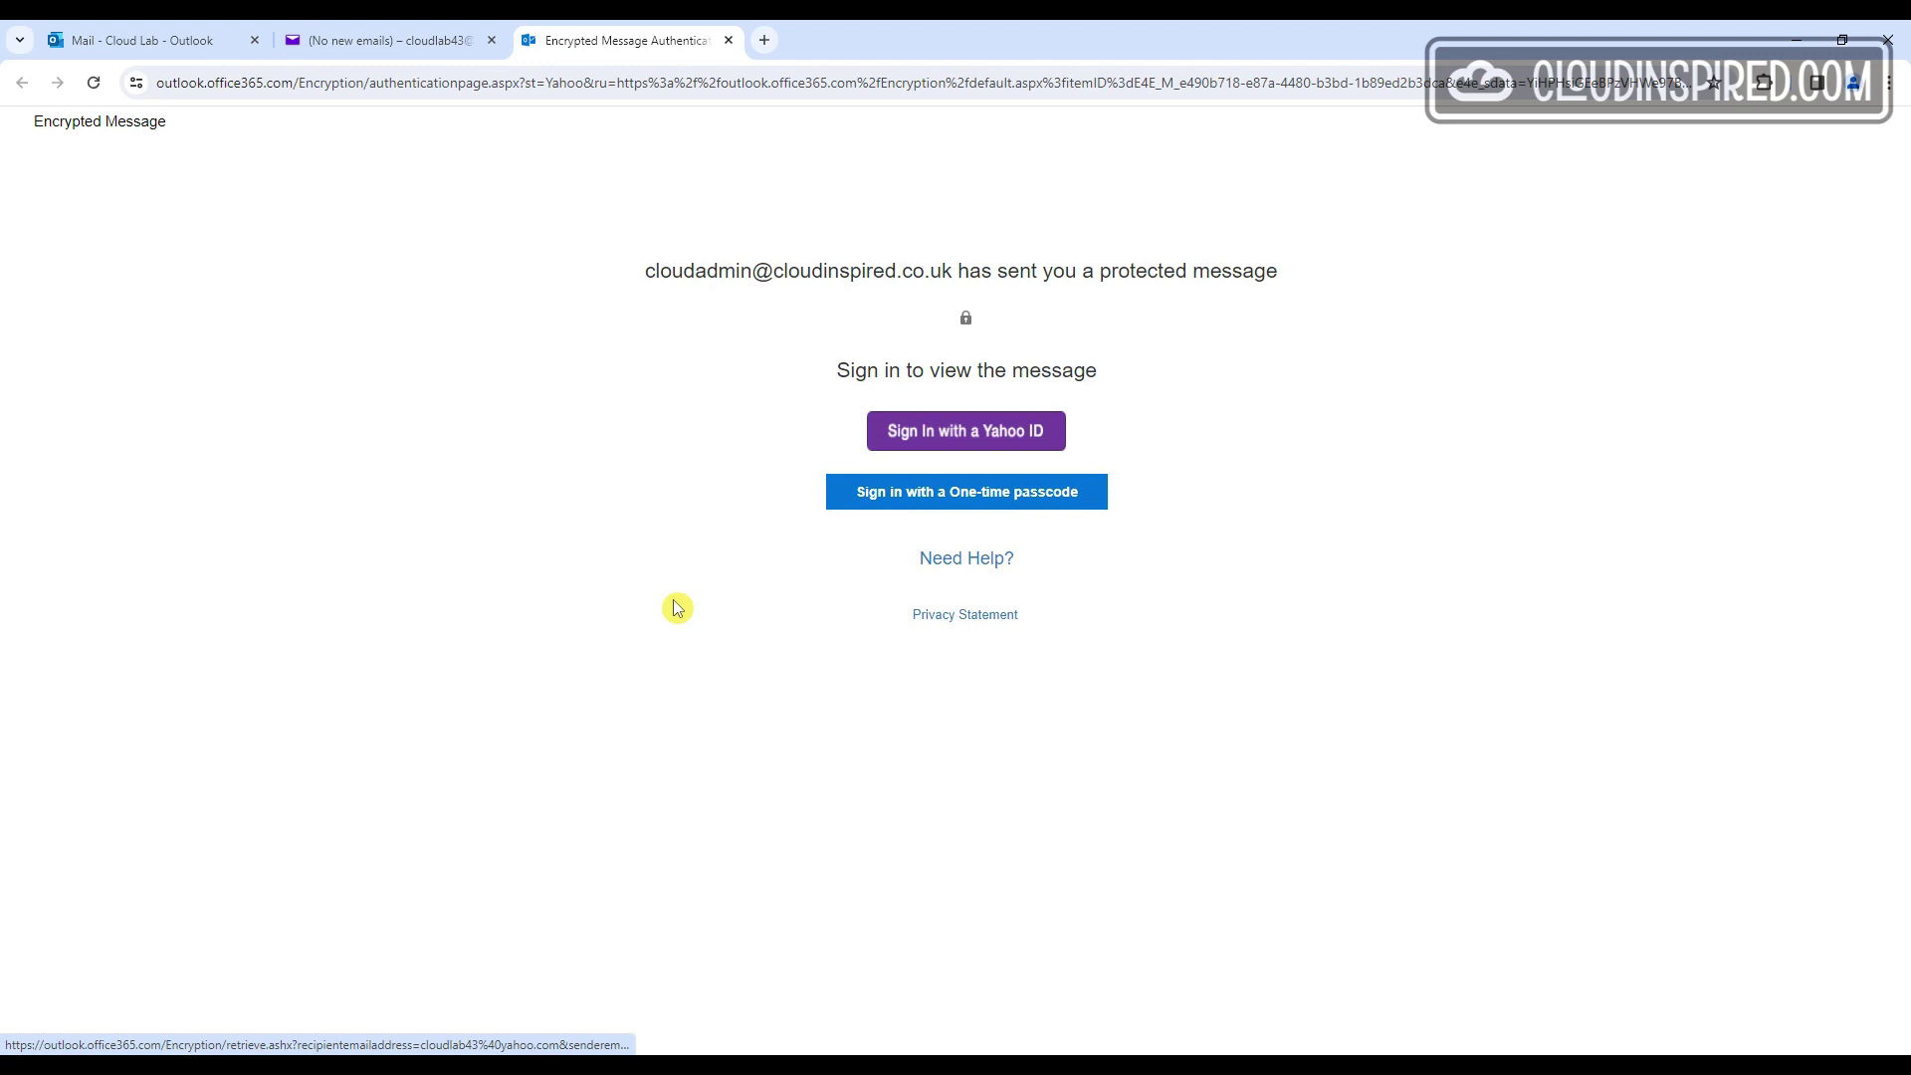
click(1092, 497)
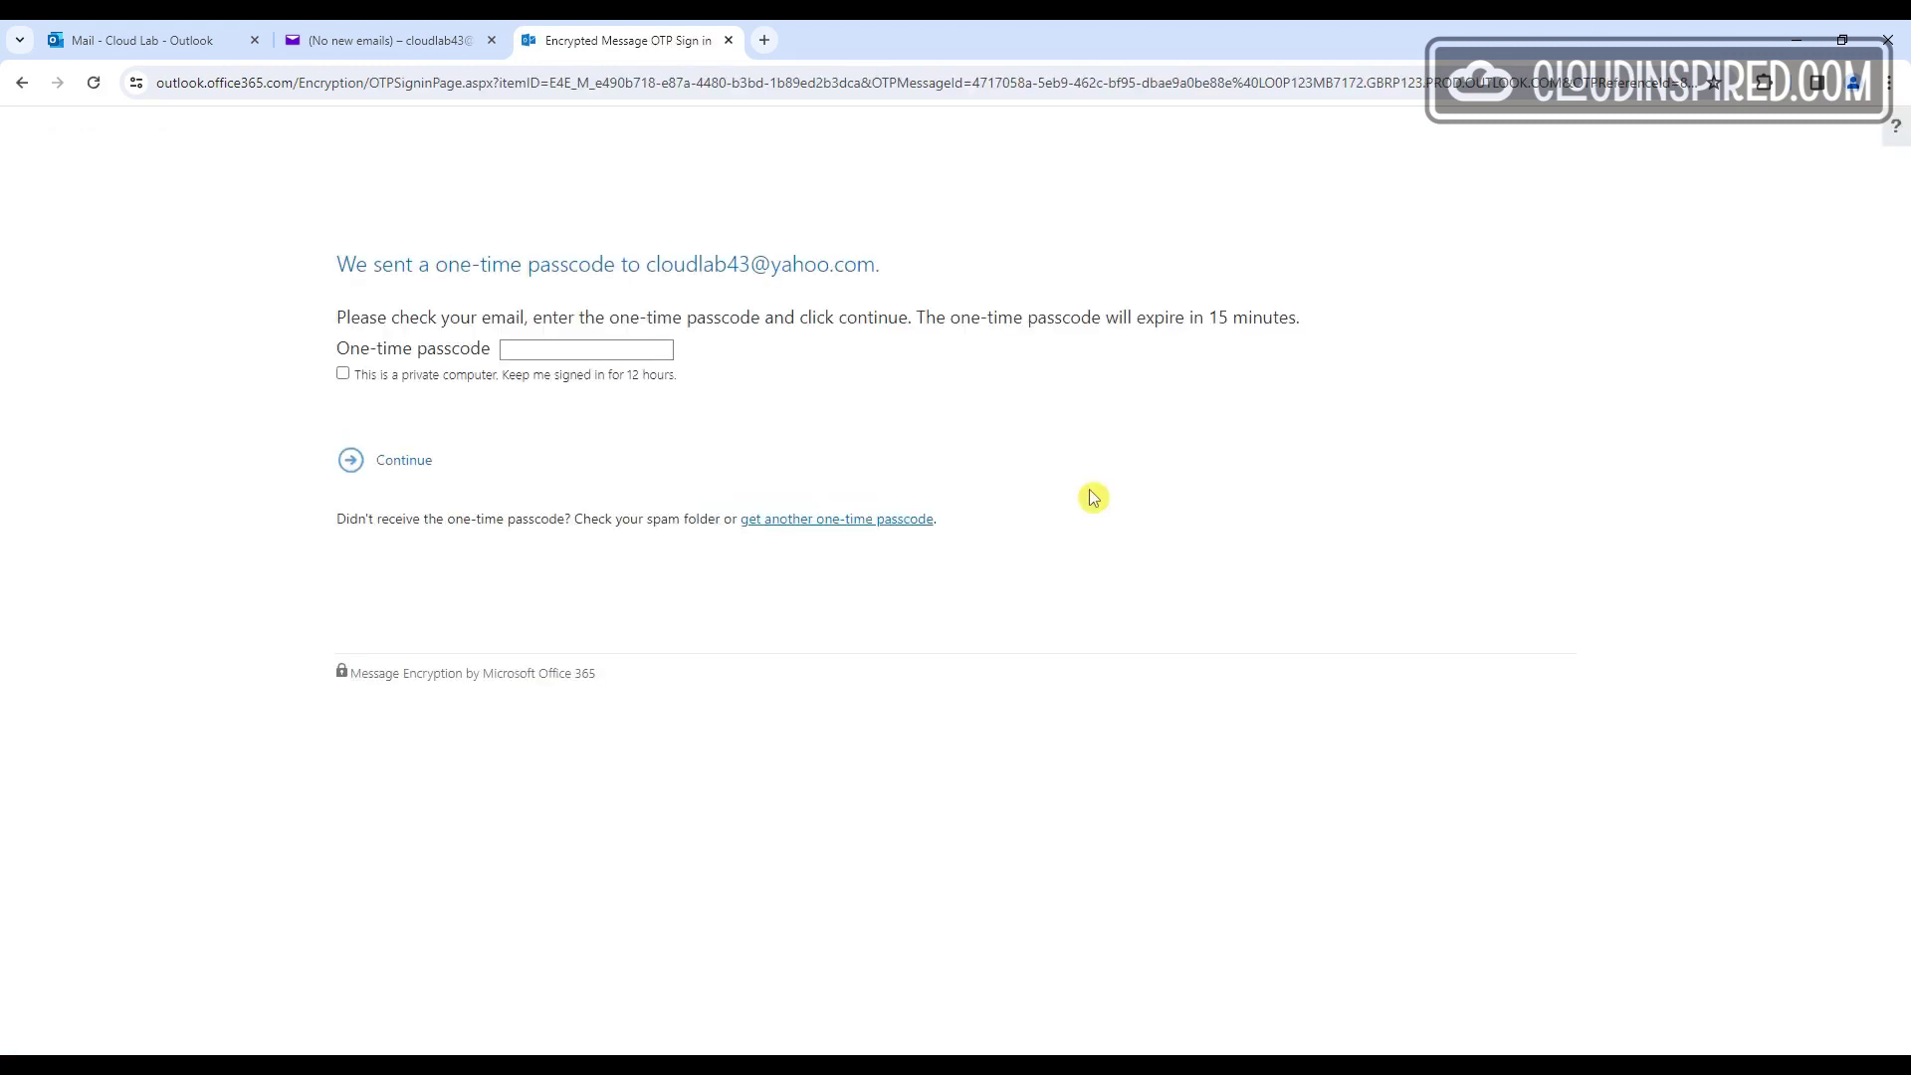
click(388, 40)
drag(1145, 625, 926, 629)
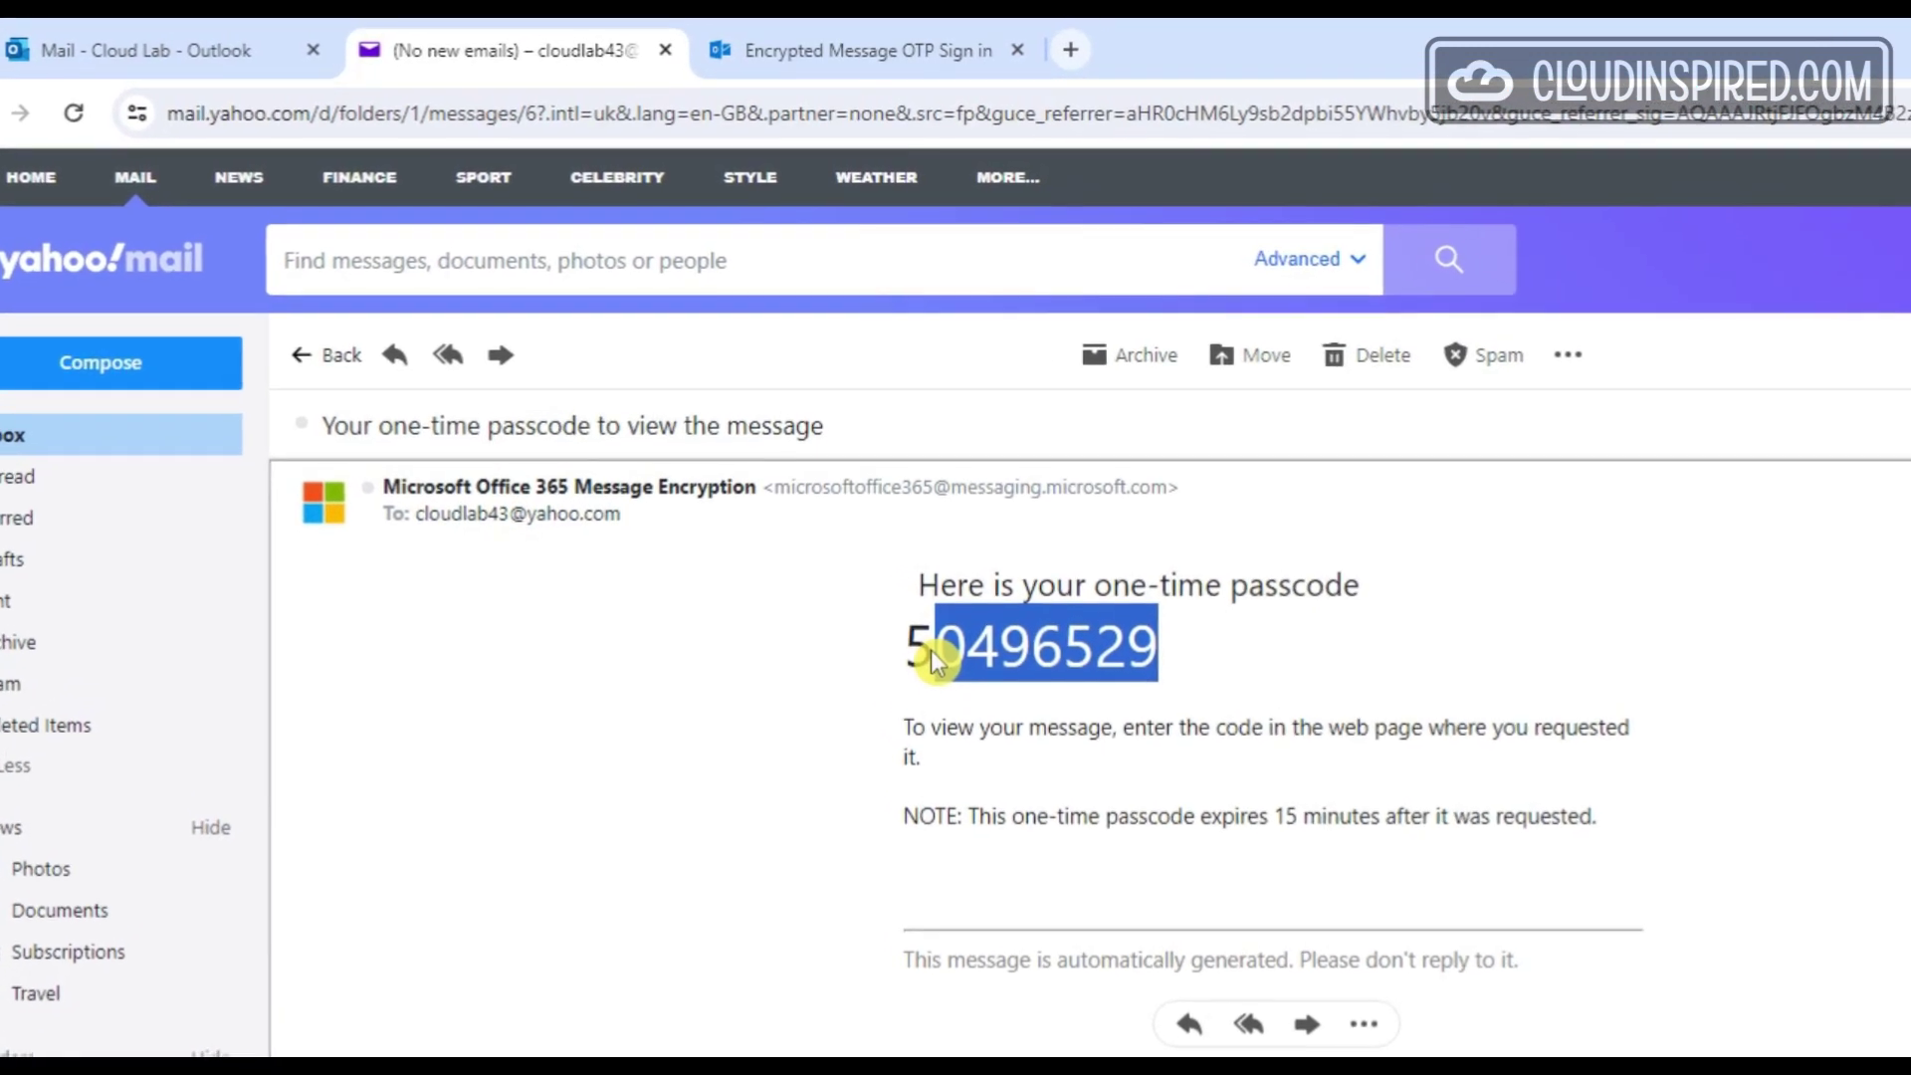
double_click(934, 657)
right_click(1015, 687)
click(1046, 702)
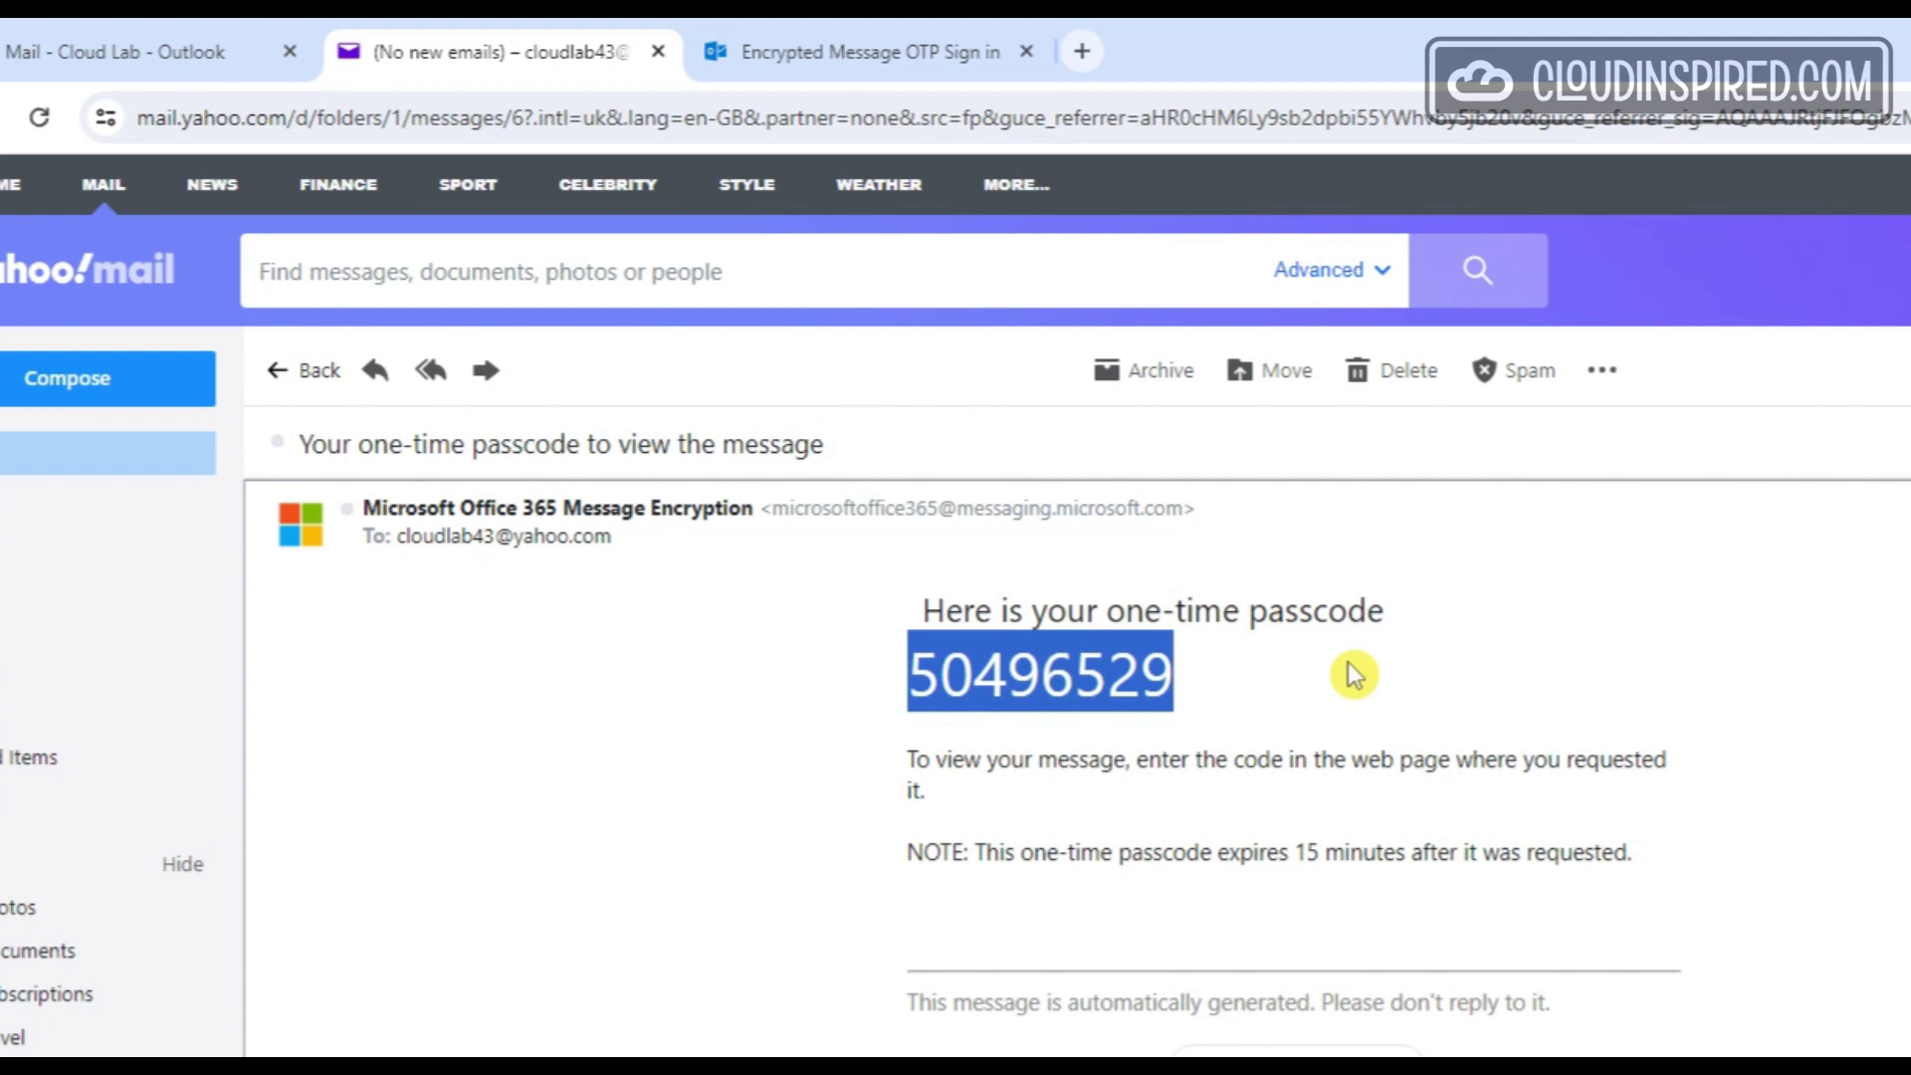
Step: Paste the one-time passcode on the encrypted message sign-in page, select staying signed in for 12 hours, and continue
click(866, 51)
right_click(588, 349)
click(640, 588)
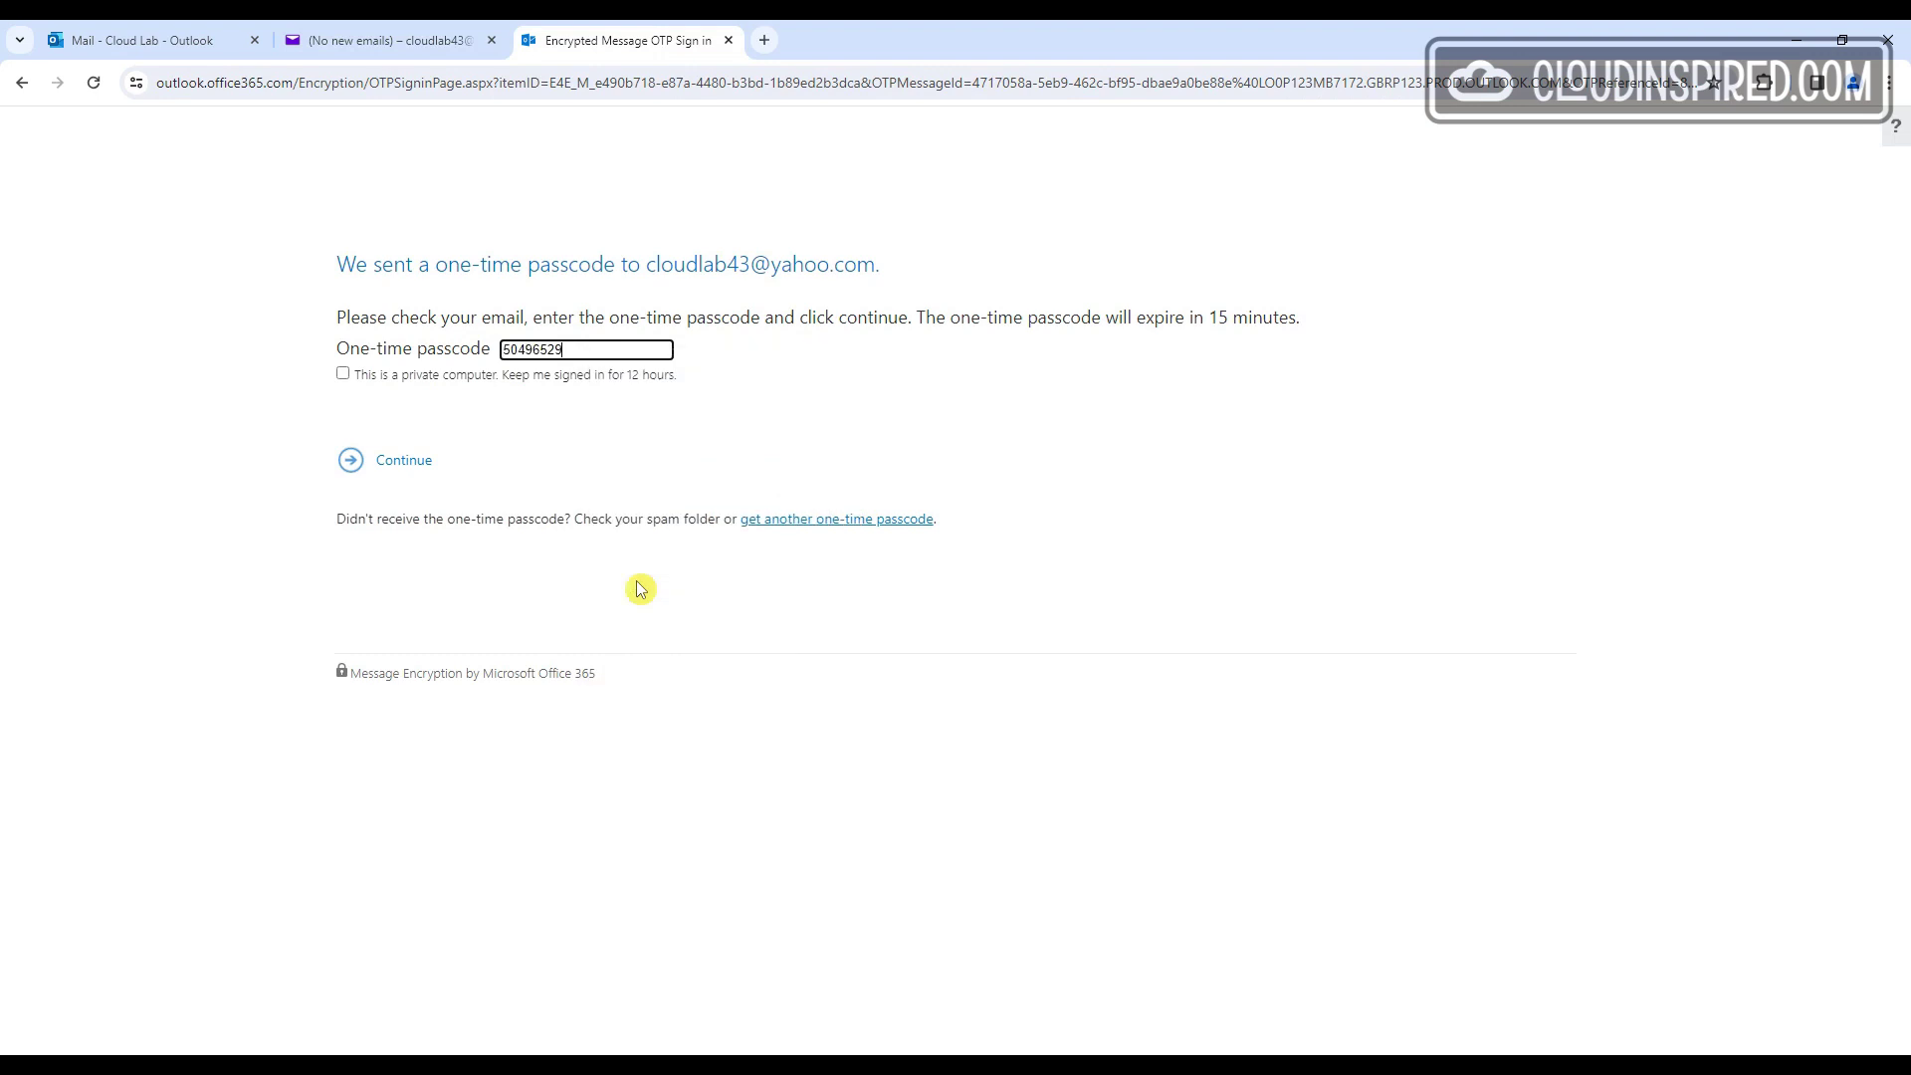
click(342, 373)
click(403, 460)
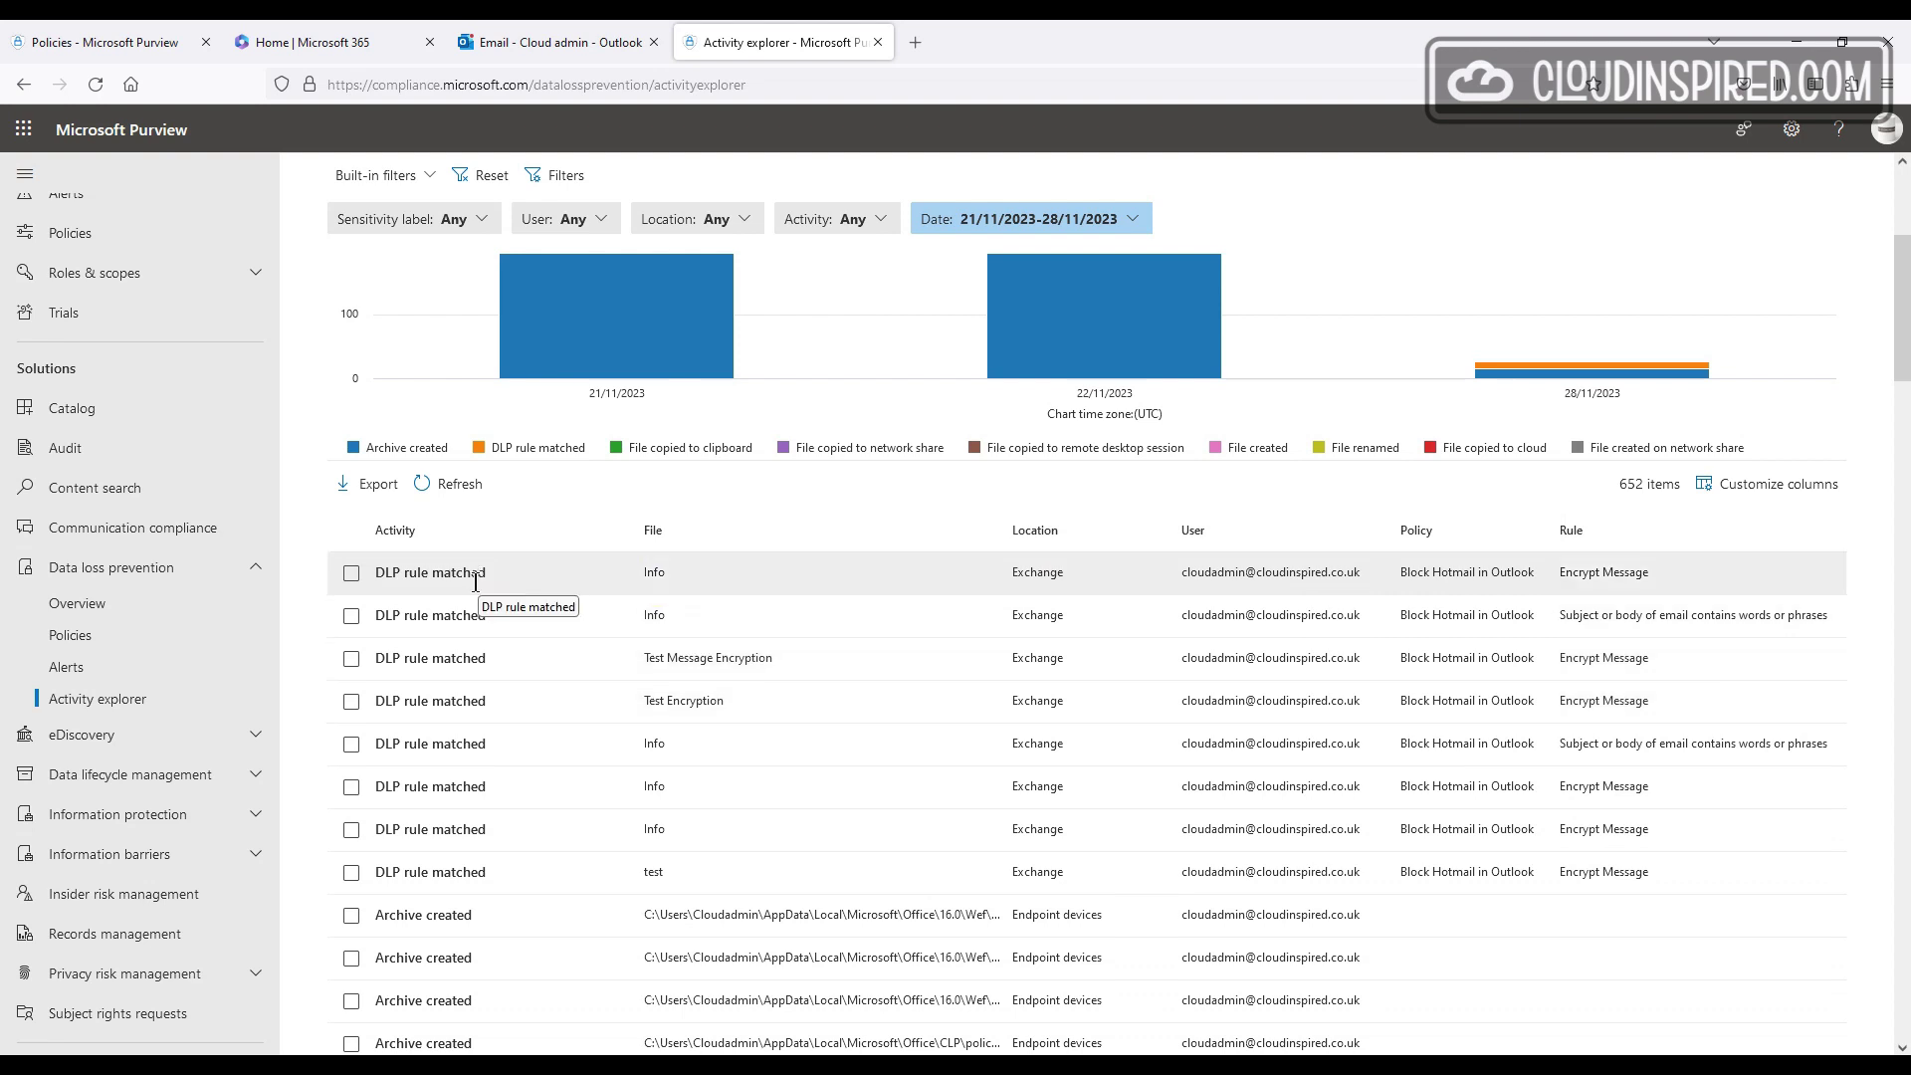
Step: In Purview Activity explorer, review the Info email's match for the subject-or-body words rule and the activity chart
click(468, 612)
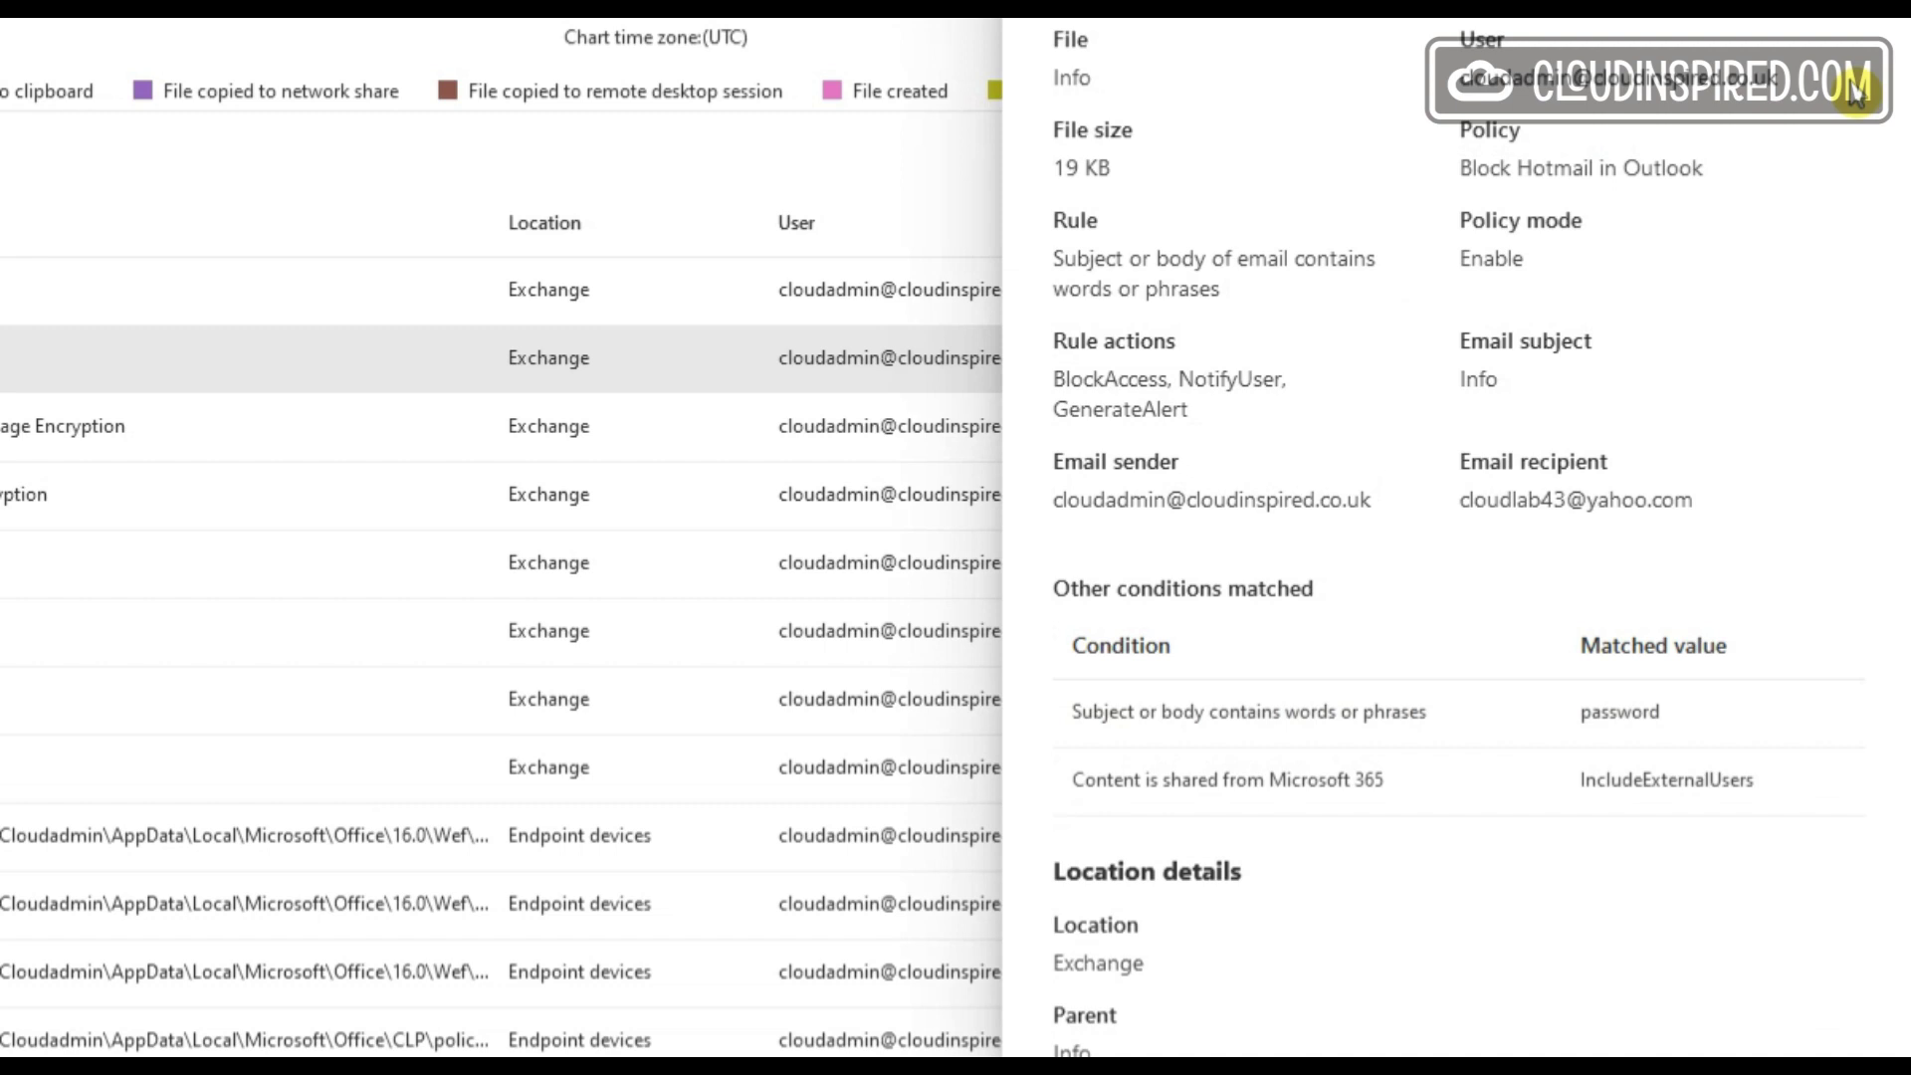
key(Escape)
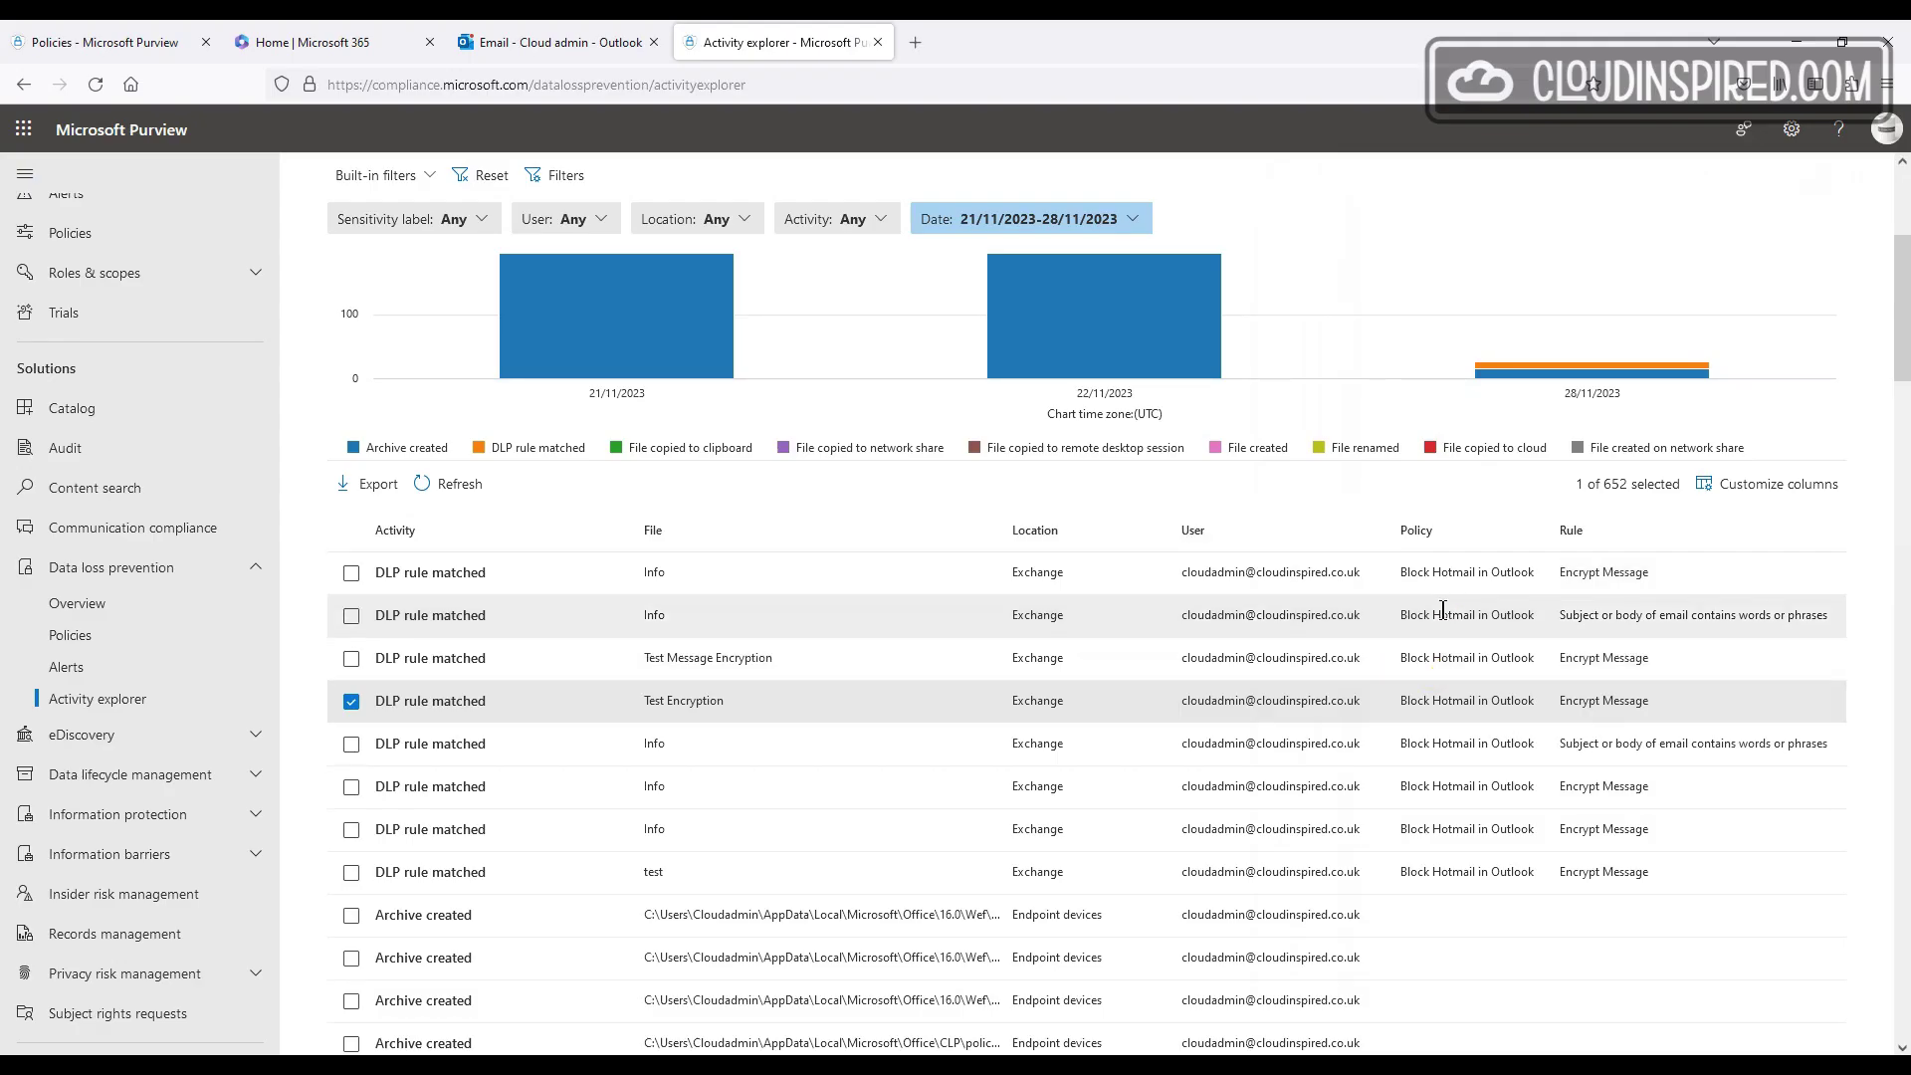
scroll(1442, 609, up, 3)
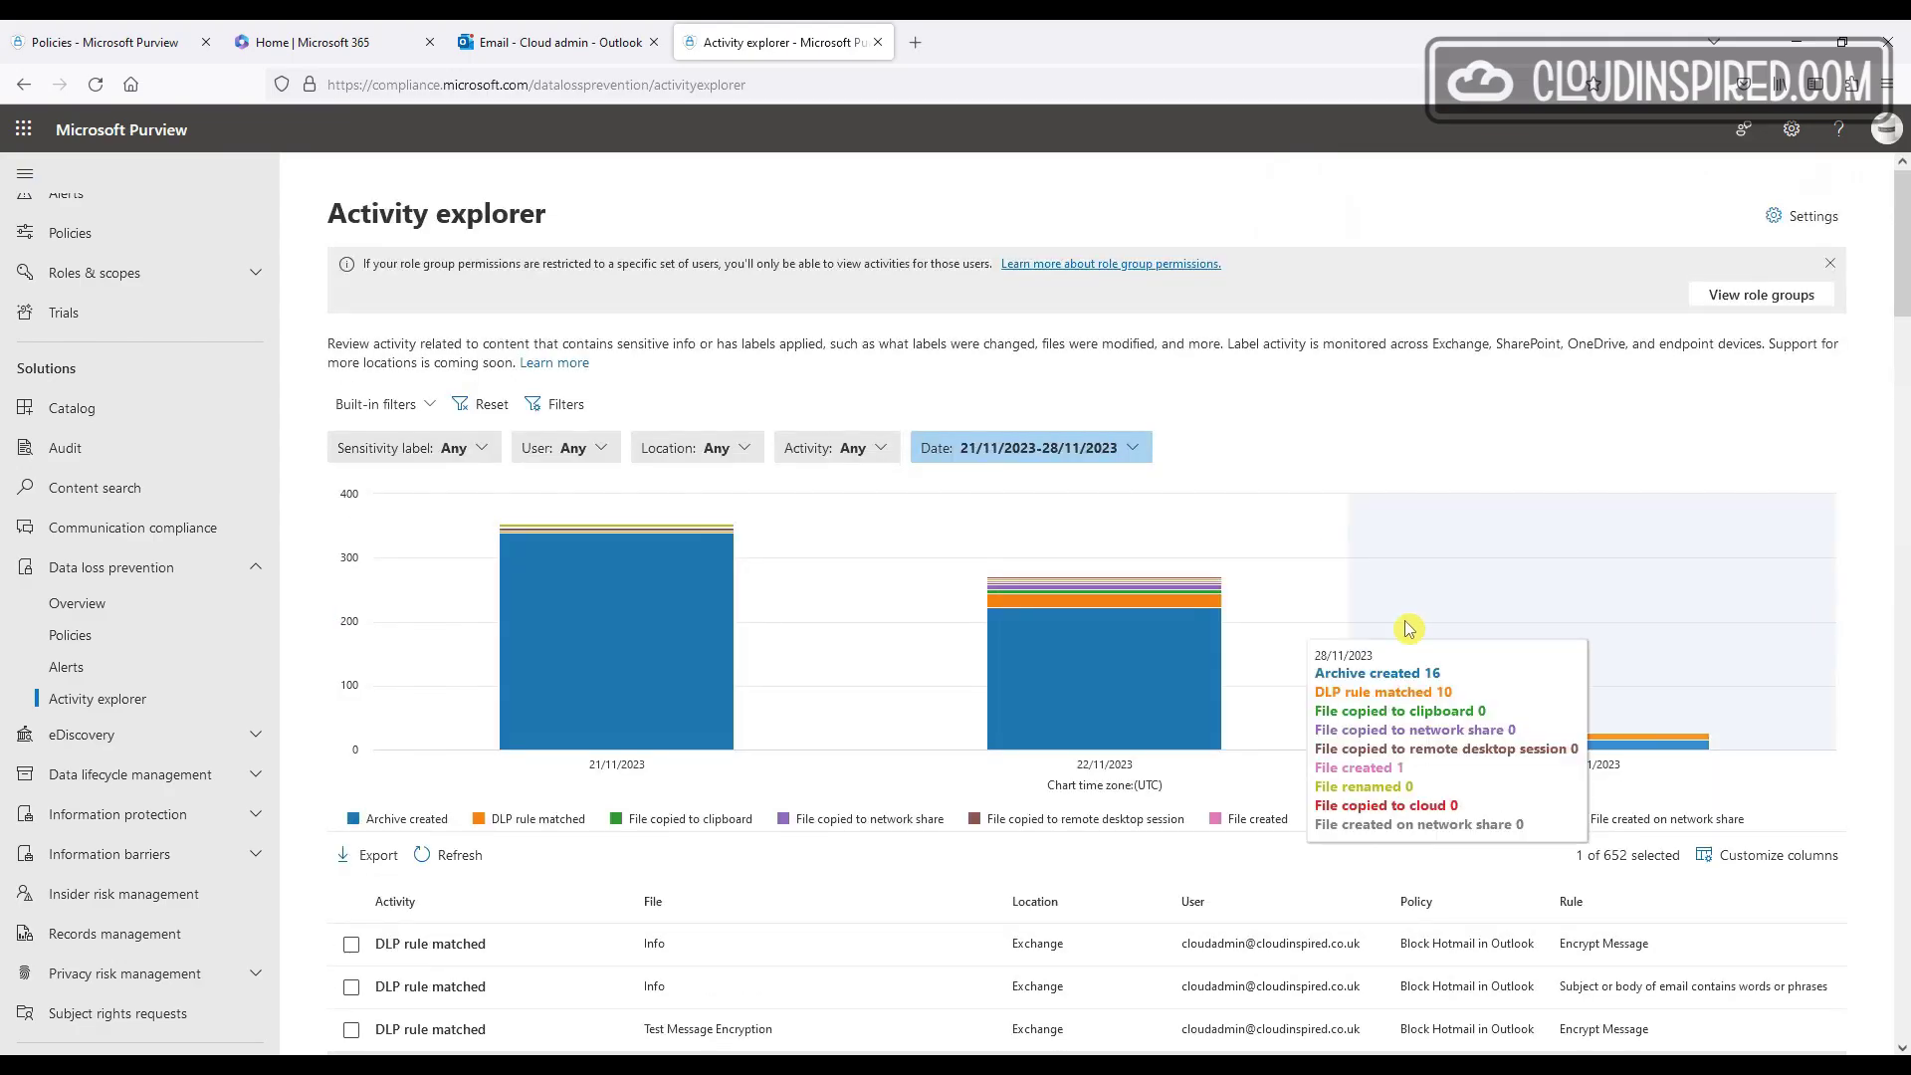